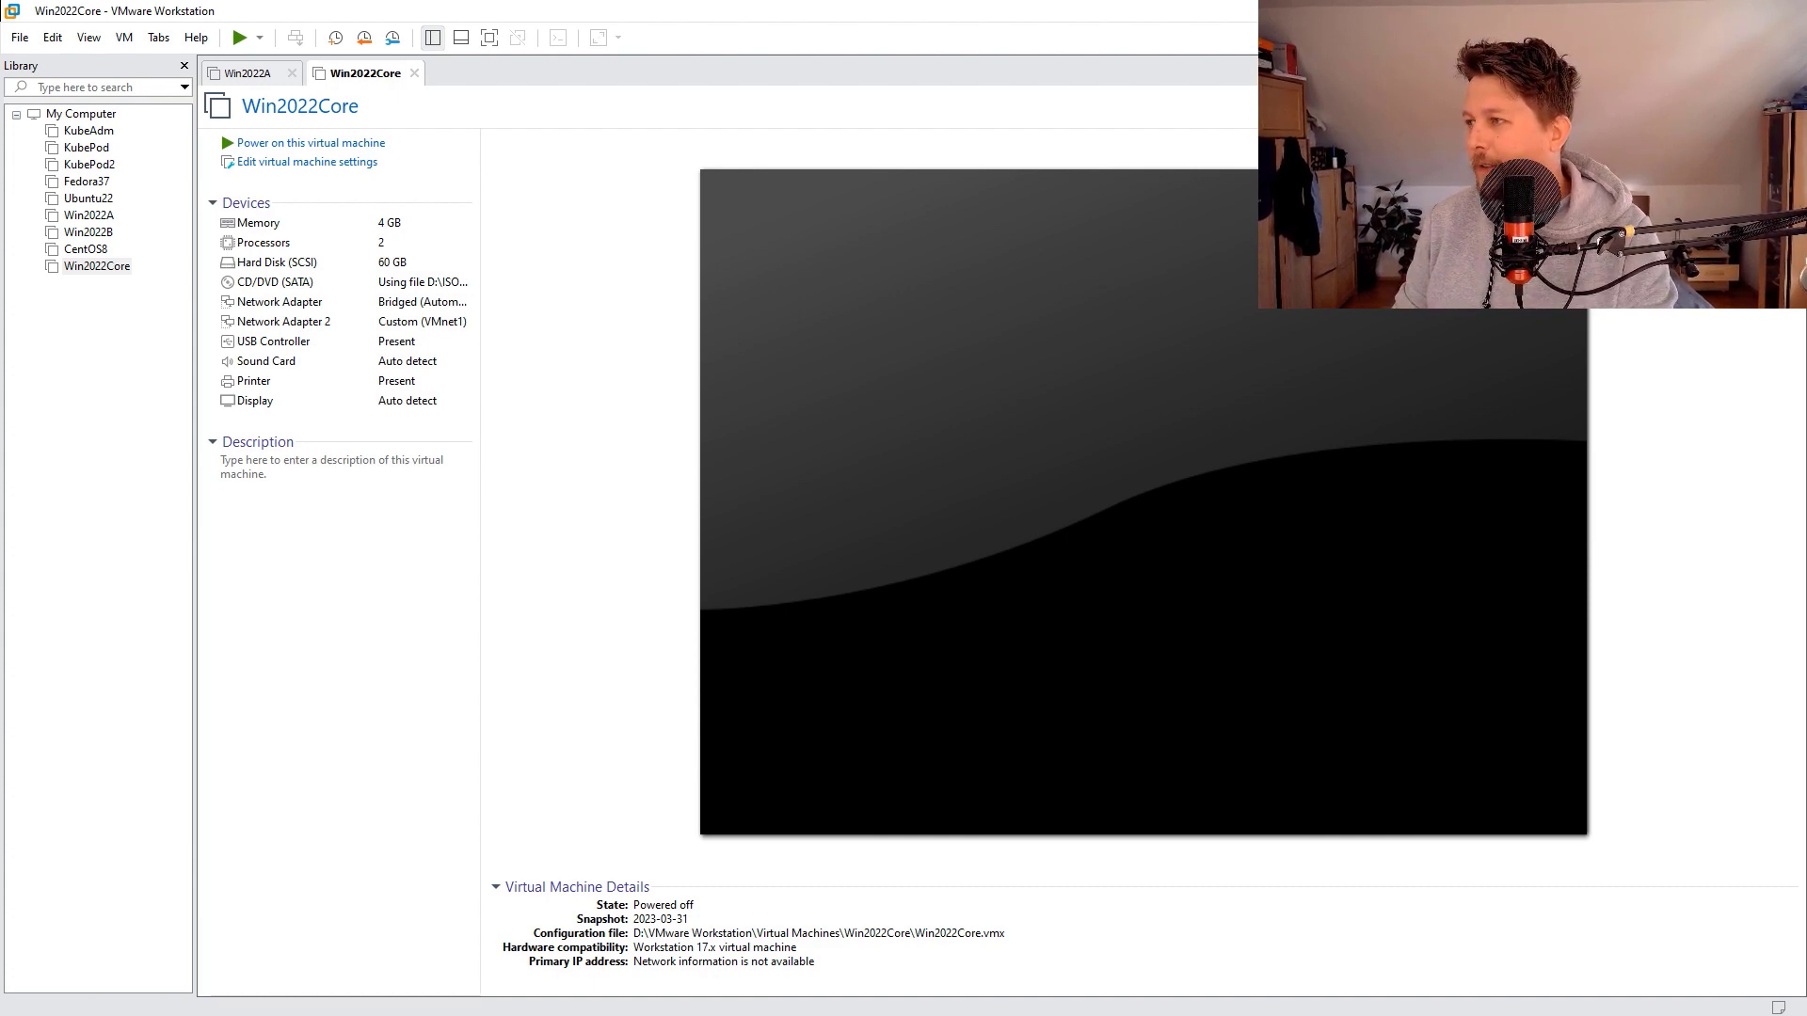
Drag the Chrome window with the Install Windows Admin Center guide over VMware Workstation.
{"action": "left_click_drag", "start_coordinate": [1806, 89], "coordinate": [974, 62]}
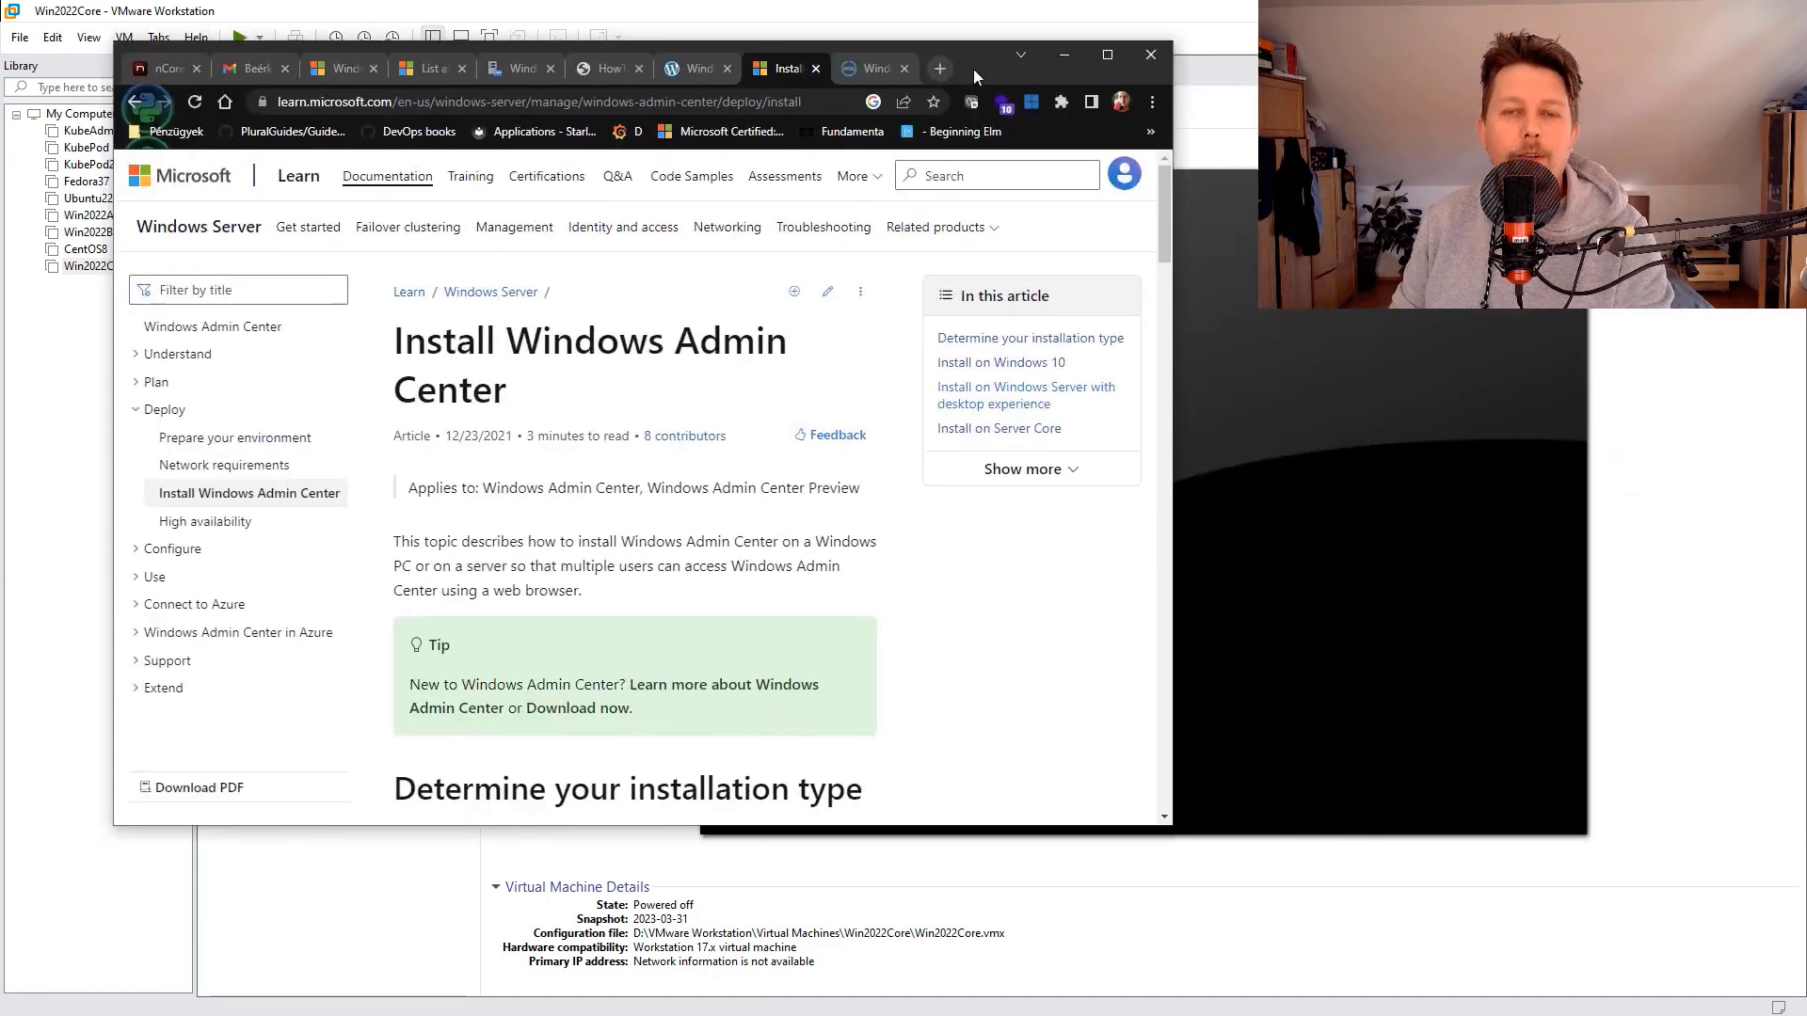
Maximize Chrome so the Install Windows Admin Center article fills the screen.
{"action": "double_click", "coordinate": [973, 70]}
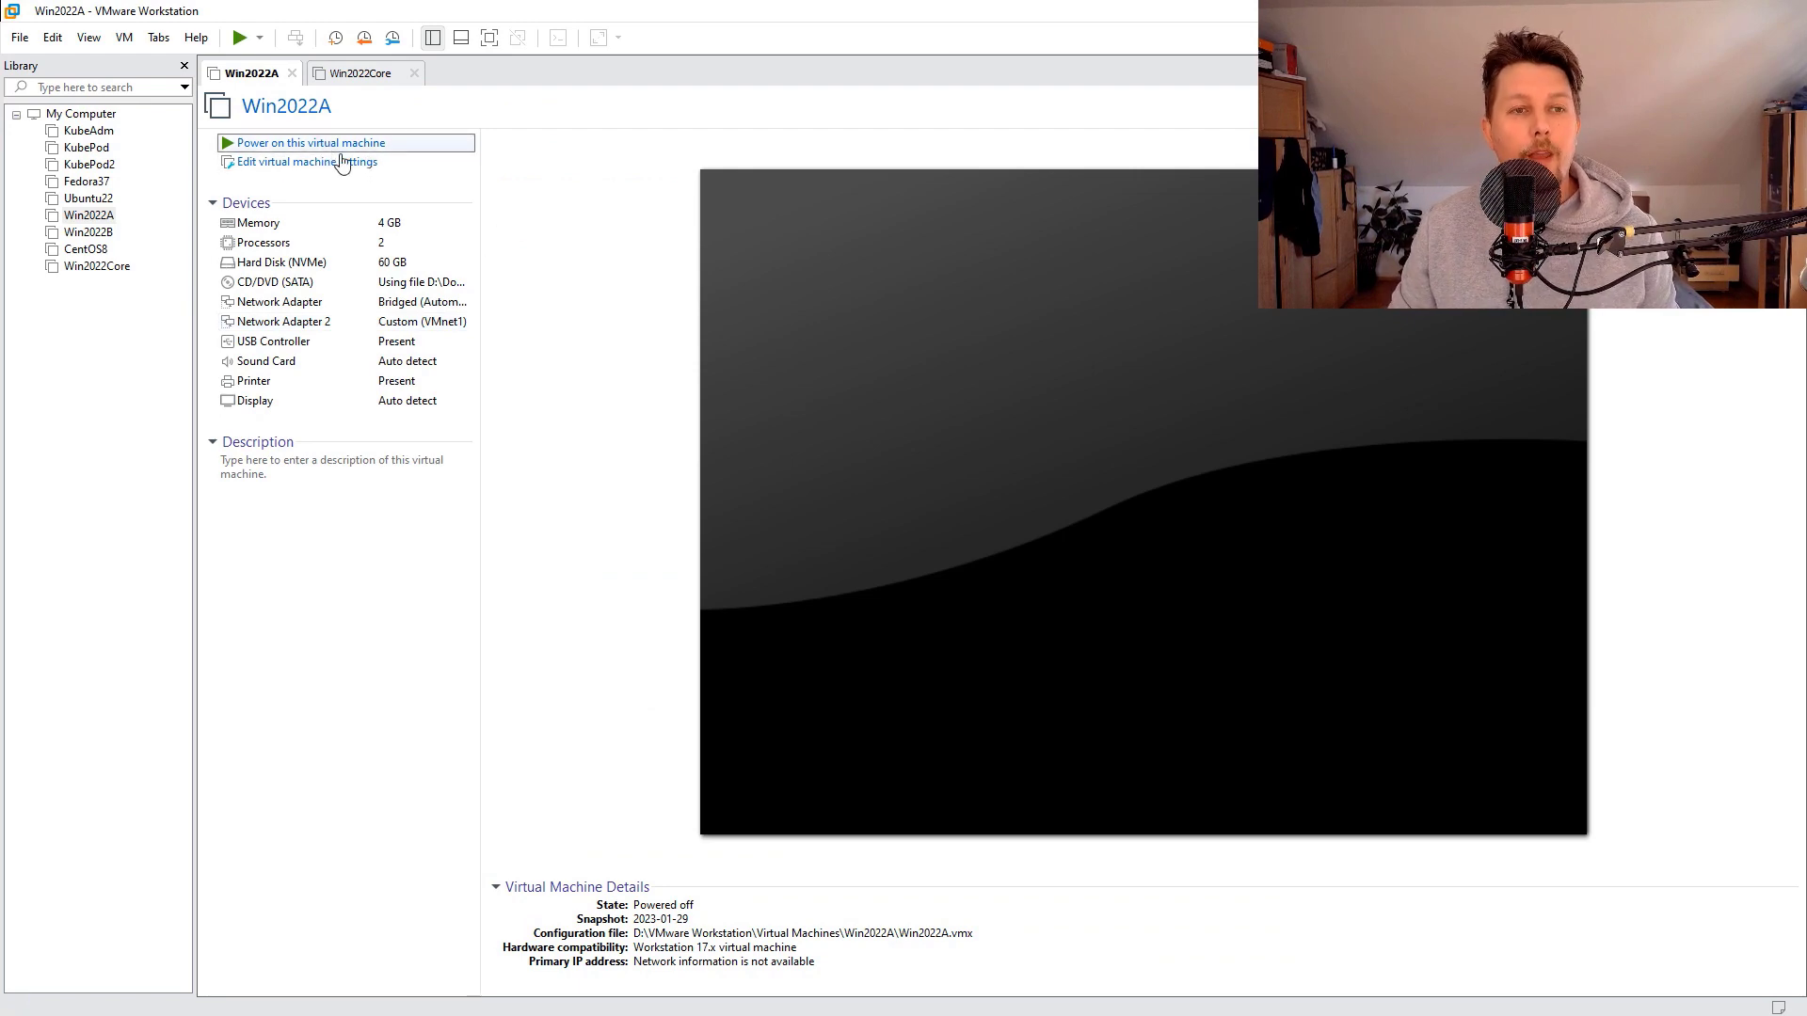
Power on Win2022A, then Win2022Core, which boots to its Ctrl-Alt-Del logon prompt.
{"action": "left_click", "coordinate": [339, 143]}
{"action": "left_click", "coordinate": [339, 75]}
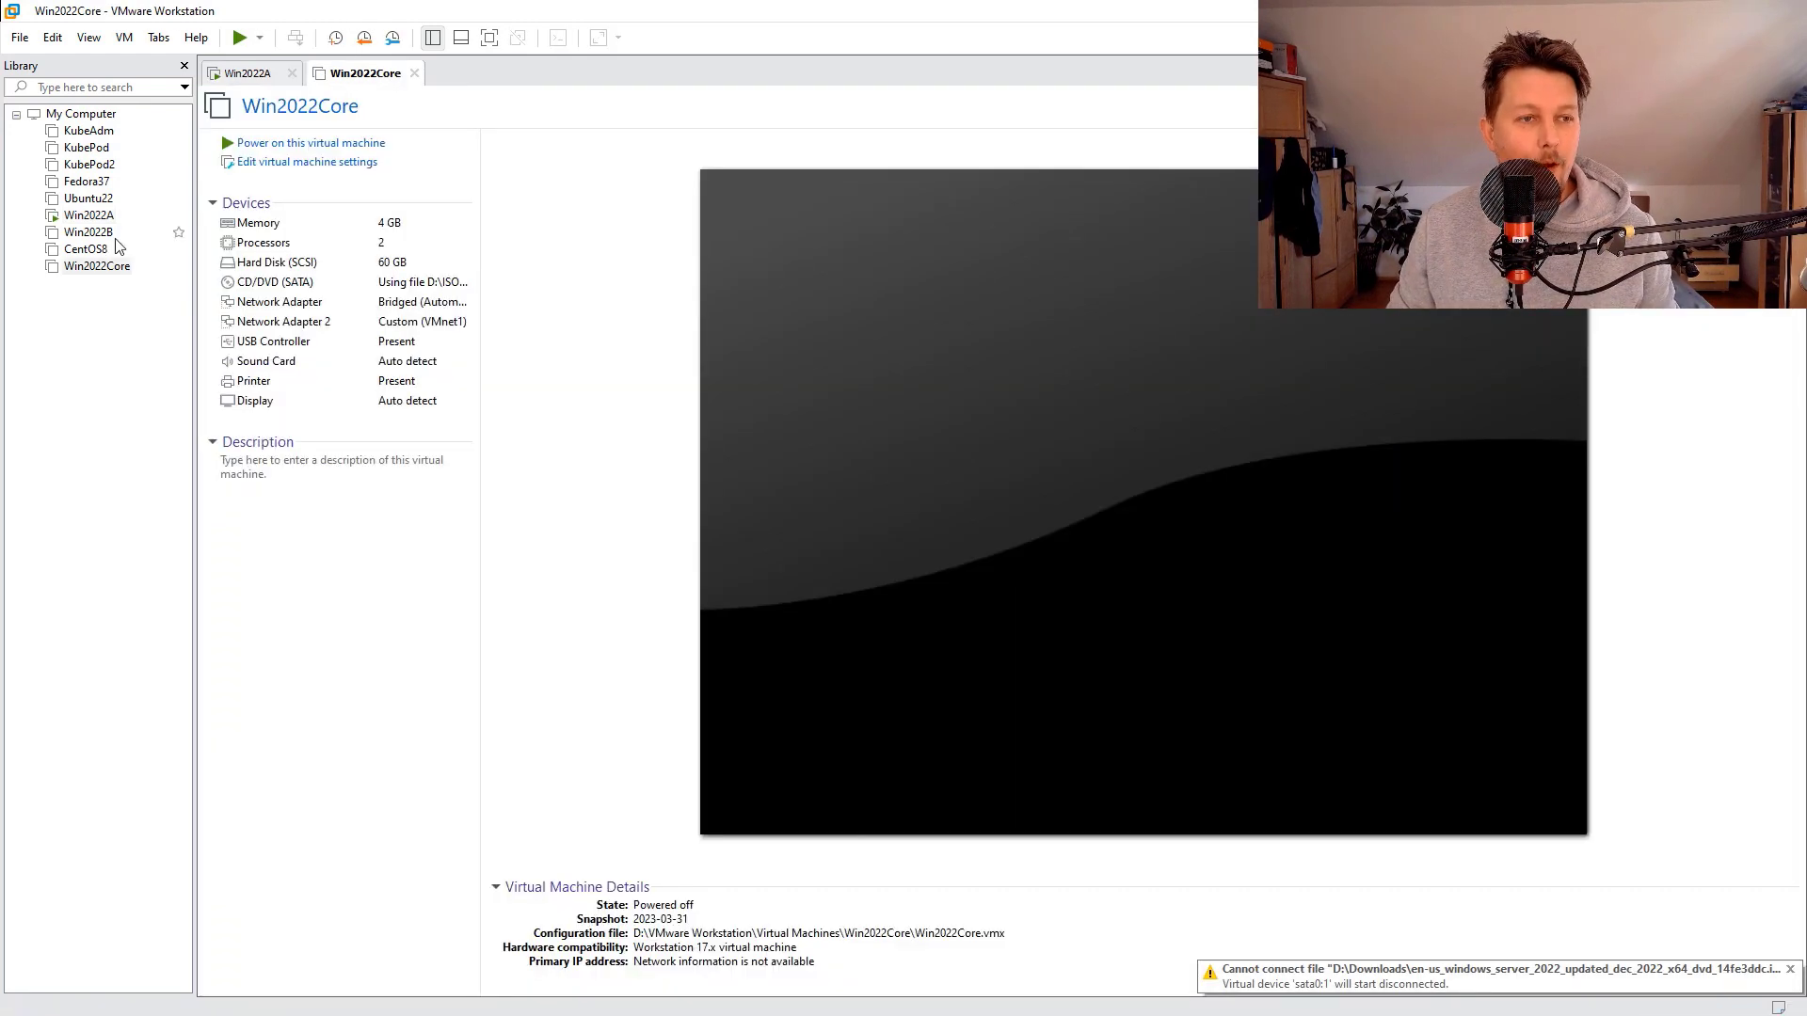
{"action": "left_click", "coordinate": [355, 143]}
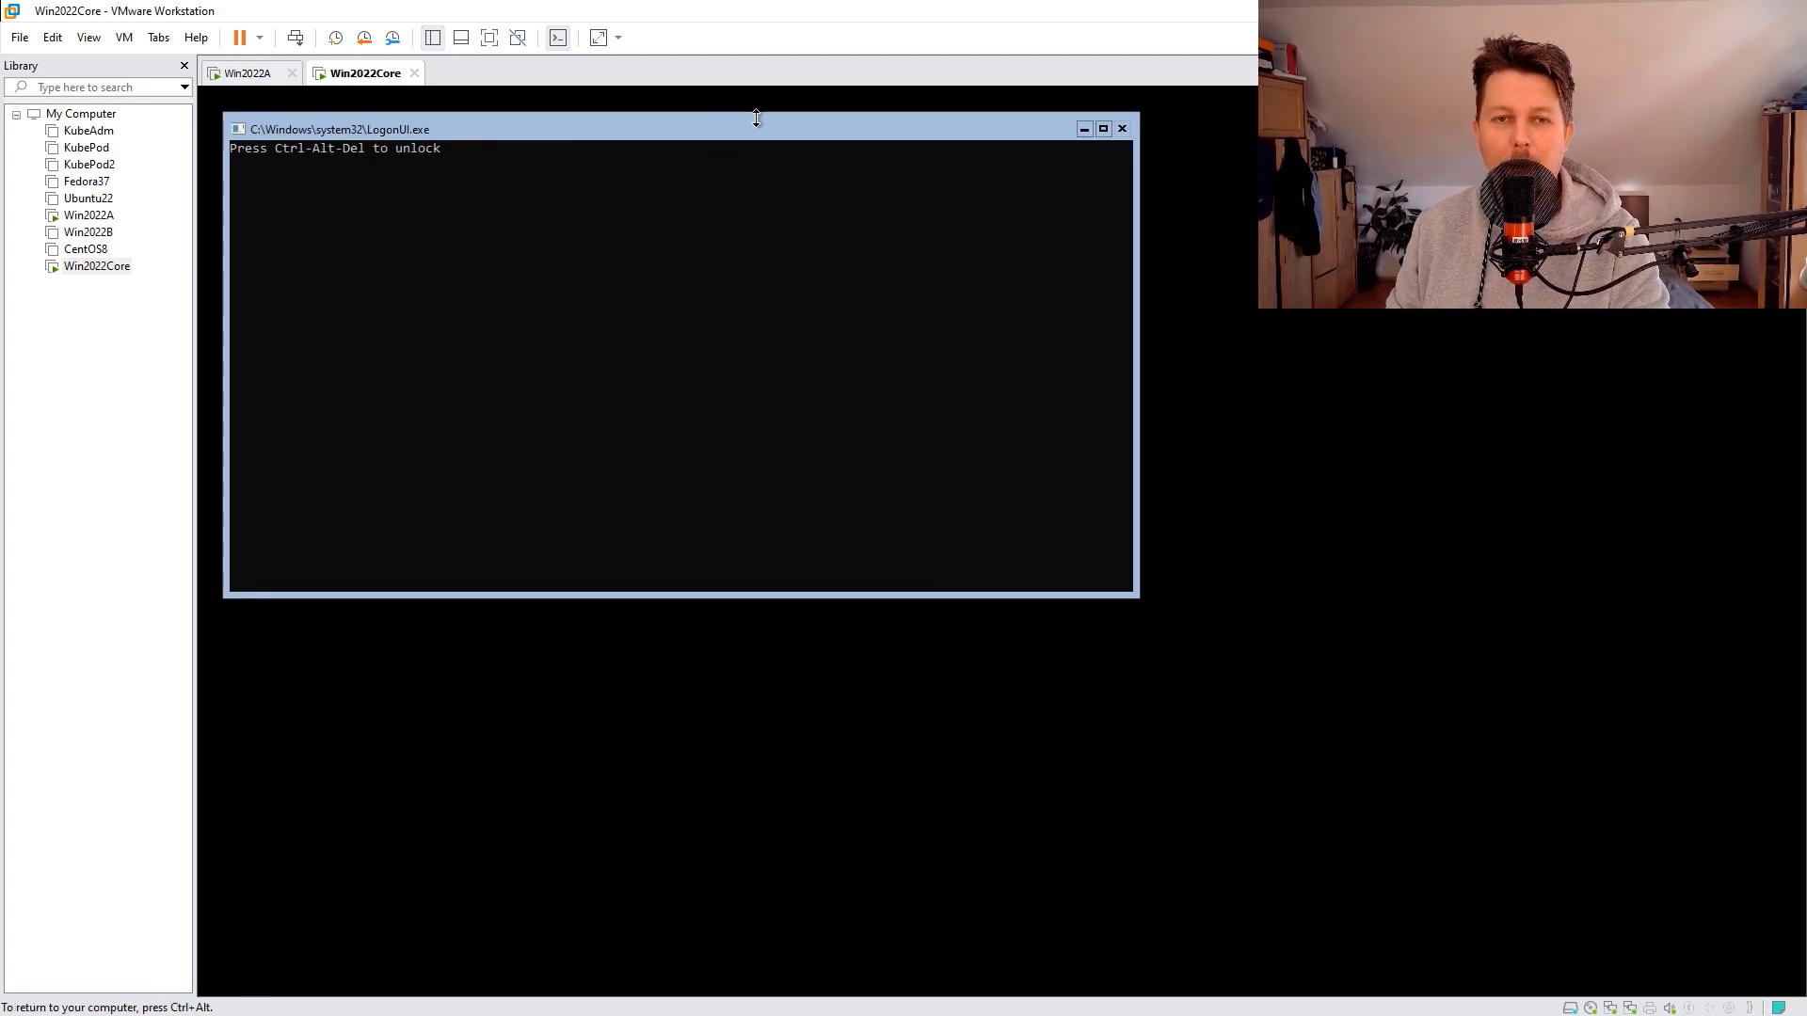
Send Ctrl+Alt+Del to Win2022Core and log in with the Administrator password.
{"action": "left_click_drag", "start_coordinate": [741, 127], "coordinate": [960, 199]}
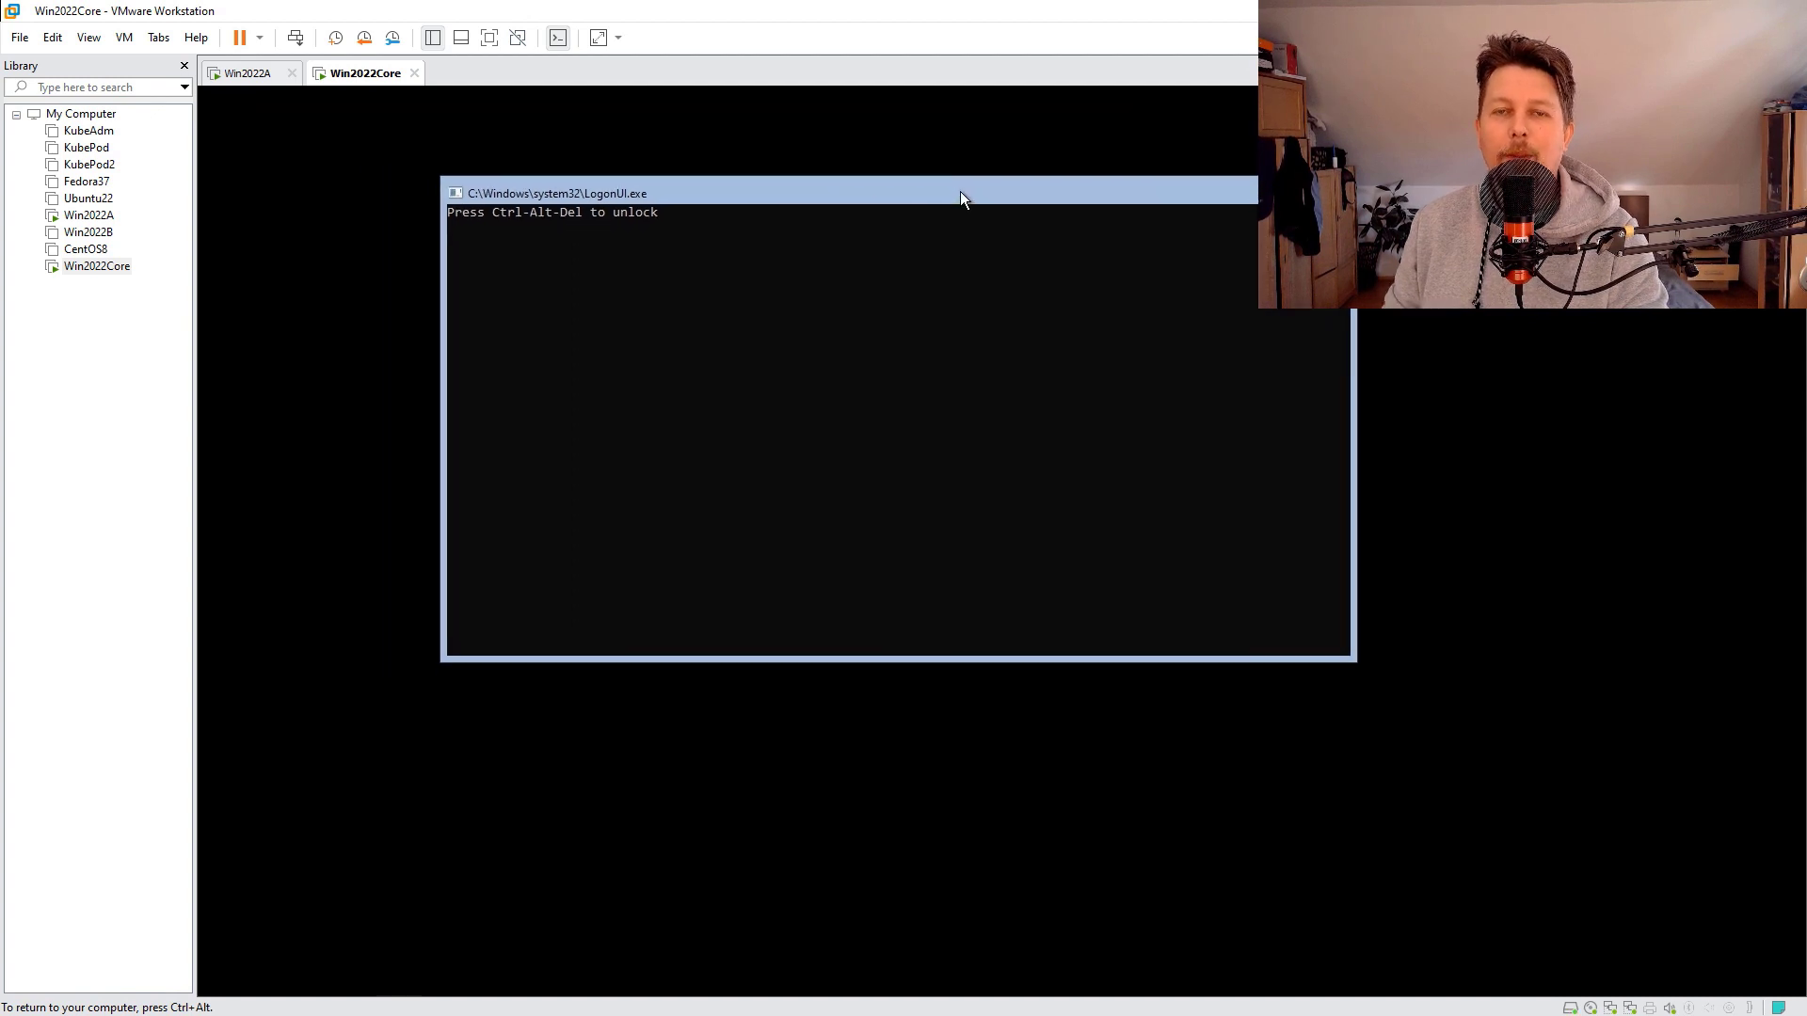
{"action": "left_click", "coordinate": [797, 318]}
{"action": "key", "text": "ctrl+alt"}
{"action": "left_click", "coordinate": [158, 38]}
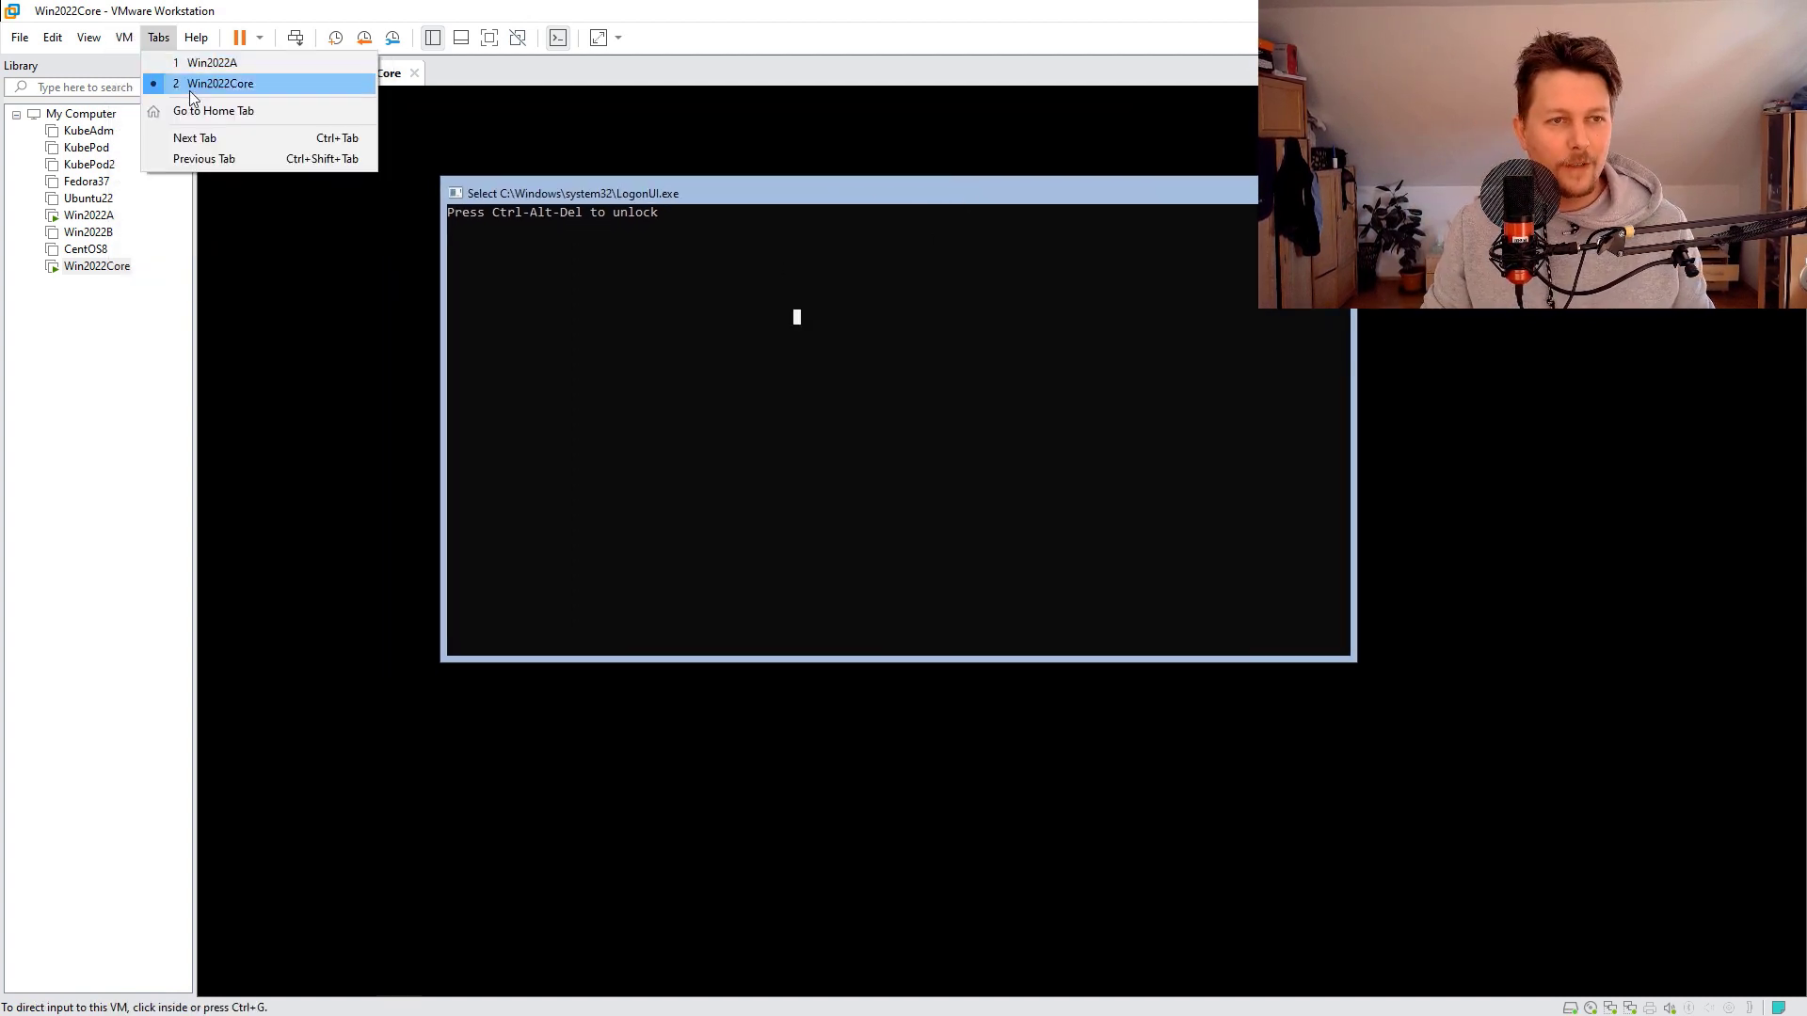
{"action": "mouse_move", "coordinate": [124, 38]}
{"action": "left_click", "coordinate": [188, 133]}
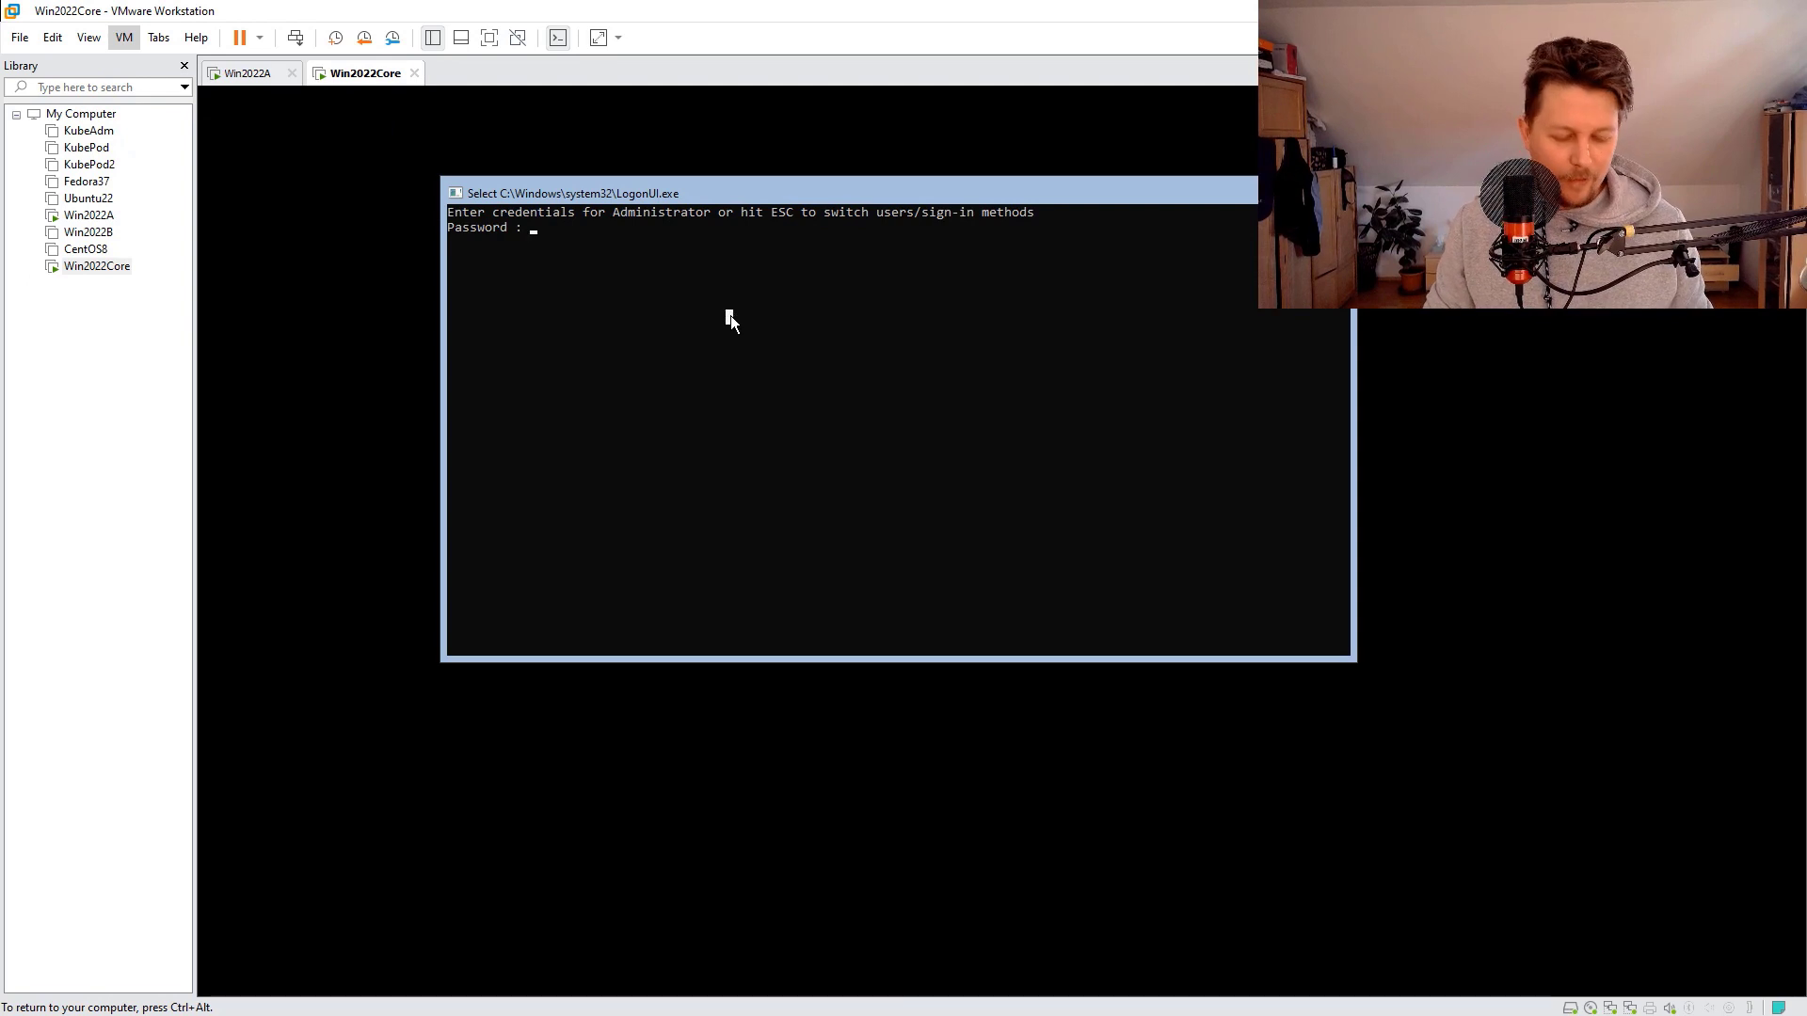
{"action": "key", "text": "Escape"}
{"action": "type", "text": "*********"}
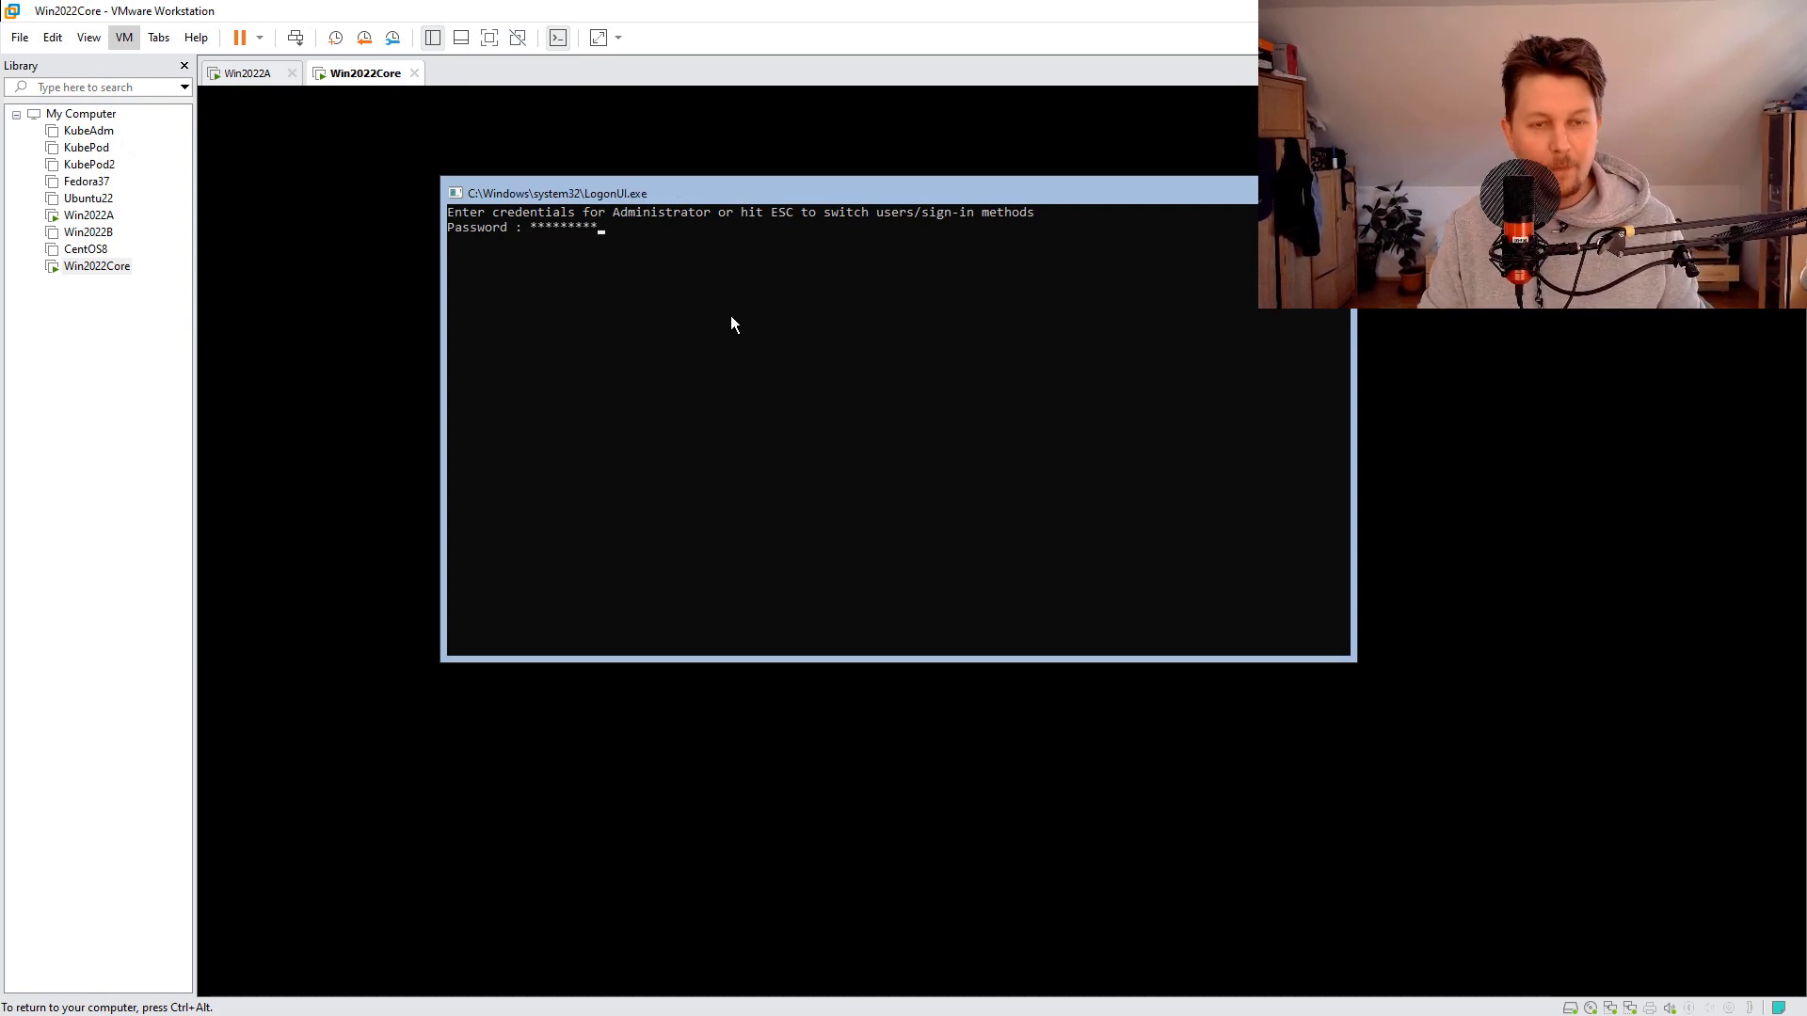
{"action": "key", "text": "Return"}
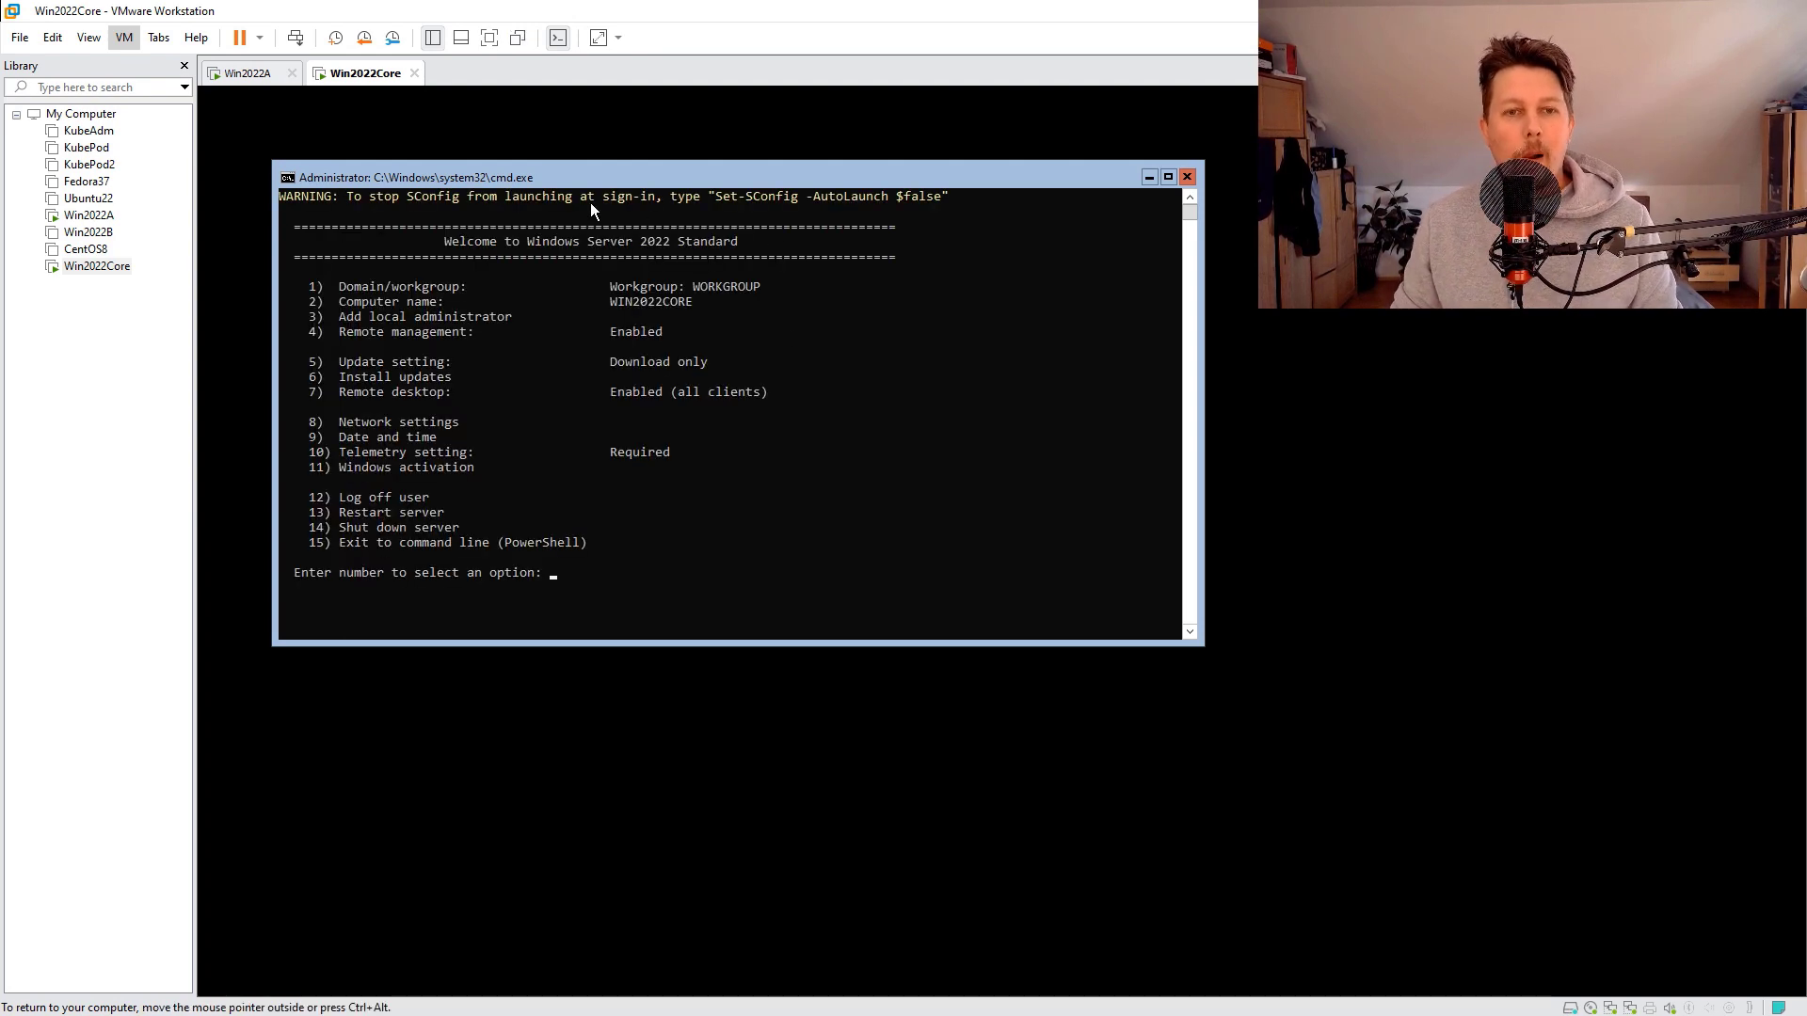
Exit SConfig to PowerShell with option 15, then type sconfig to relaunch it.
{"action": "left_click_drag", "start_coordinate": [692, 175], "coordinate": [809, 178]}
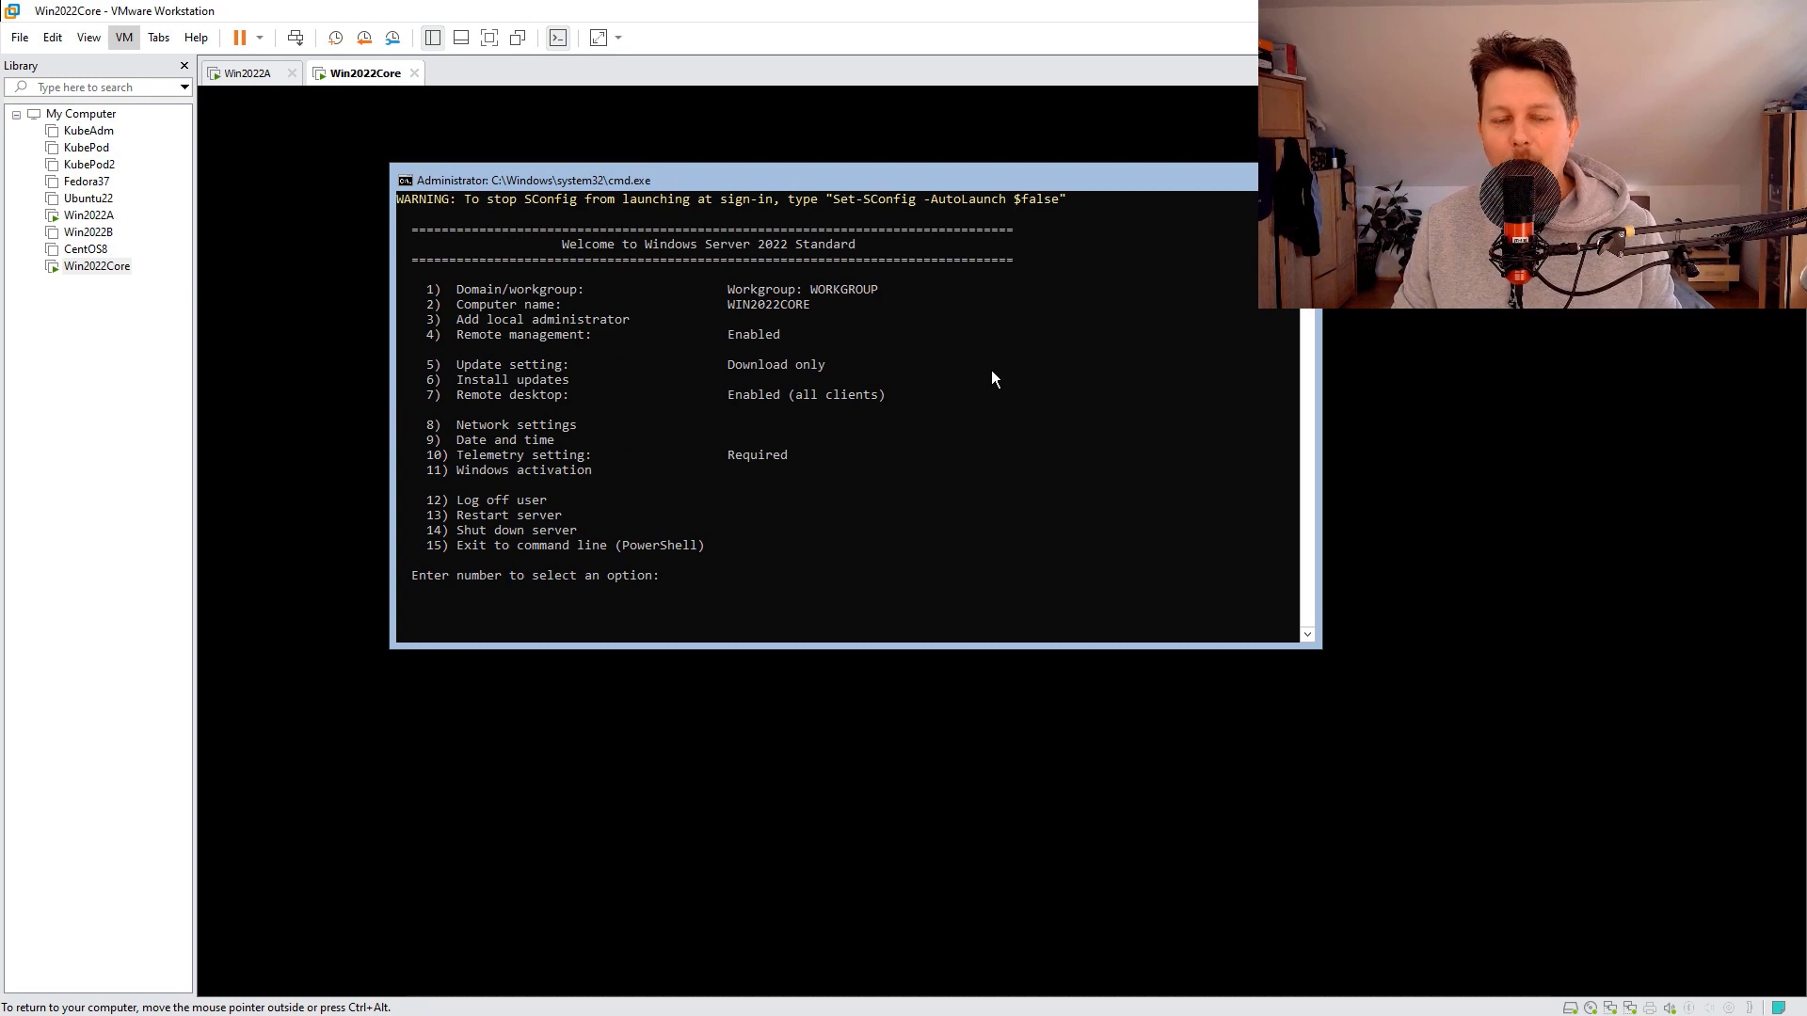
{"action": "type", "text": "15"}
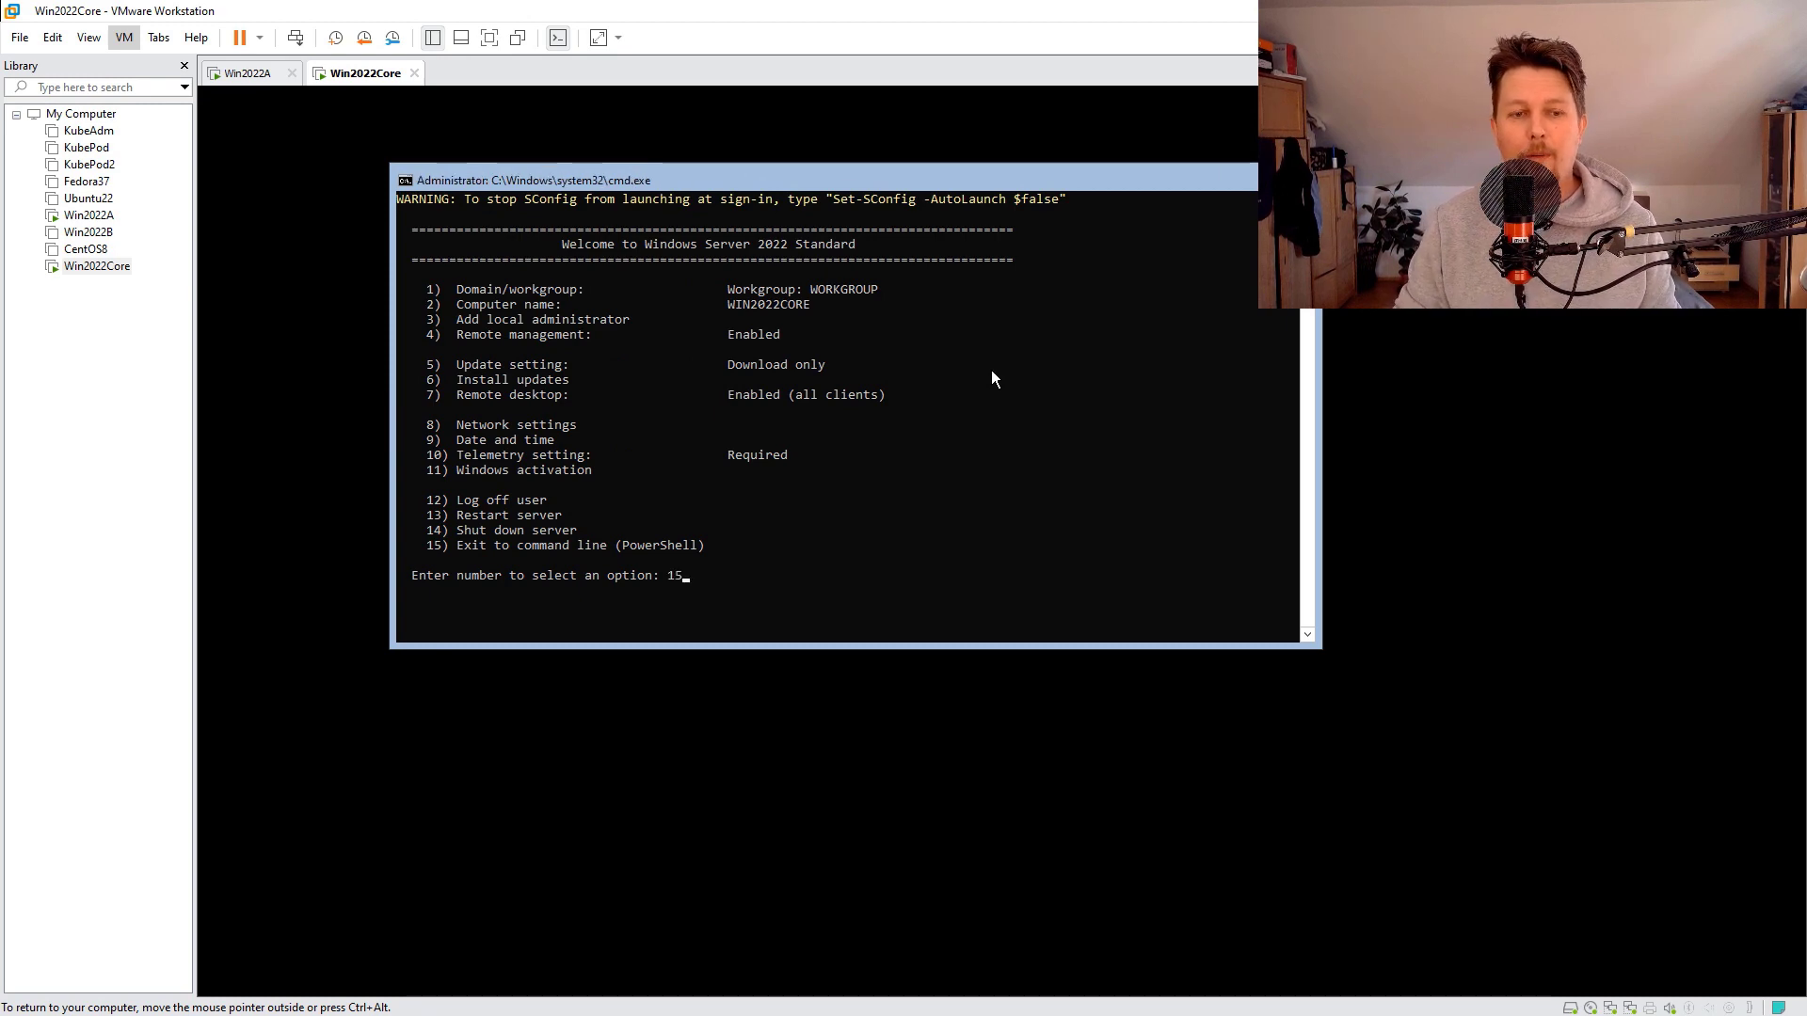
{"action": "left_click_drag", "start_coordinate": [433, 545], "coordinate": [679, 550]}
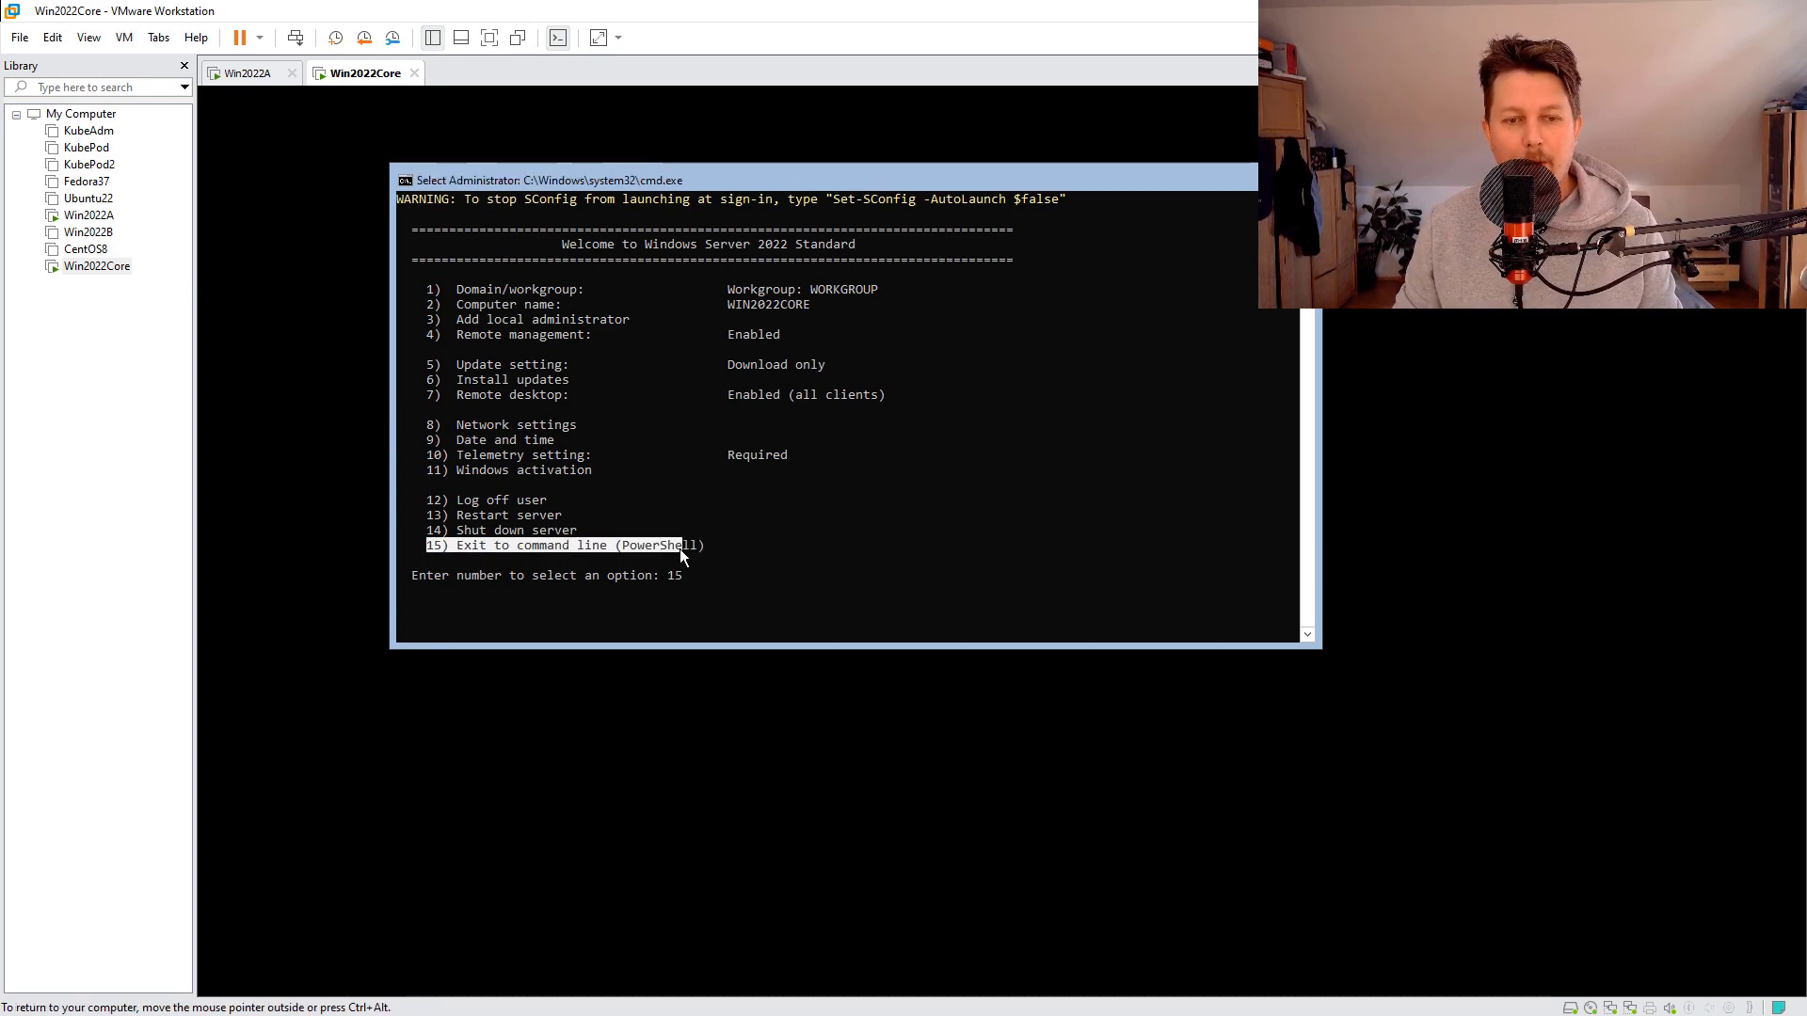
{"action": "left_click", "coordinate": [743, 552]}
{"action": "key", "text": "Return"}
{"action": "key", "text": "Return"}
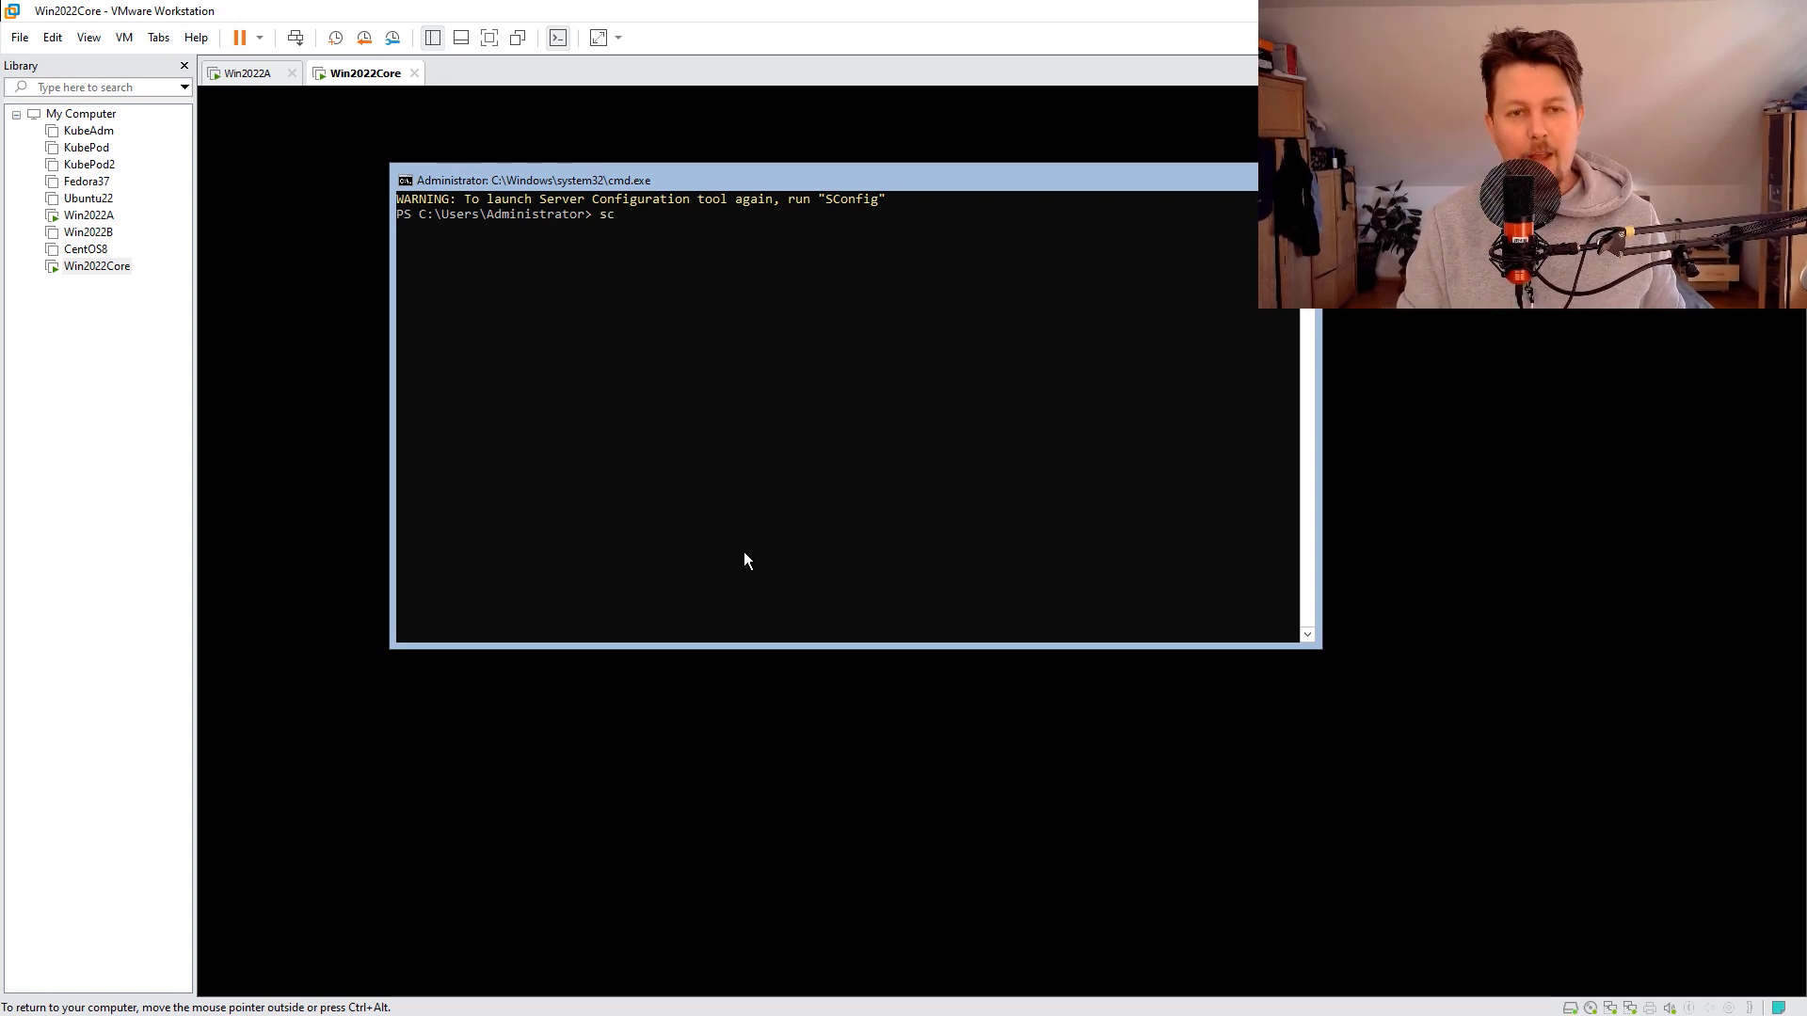
{"action": "type", "text": "sconfi"}
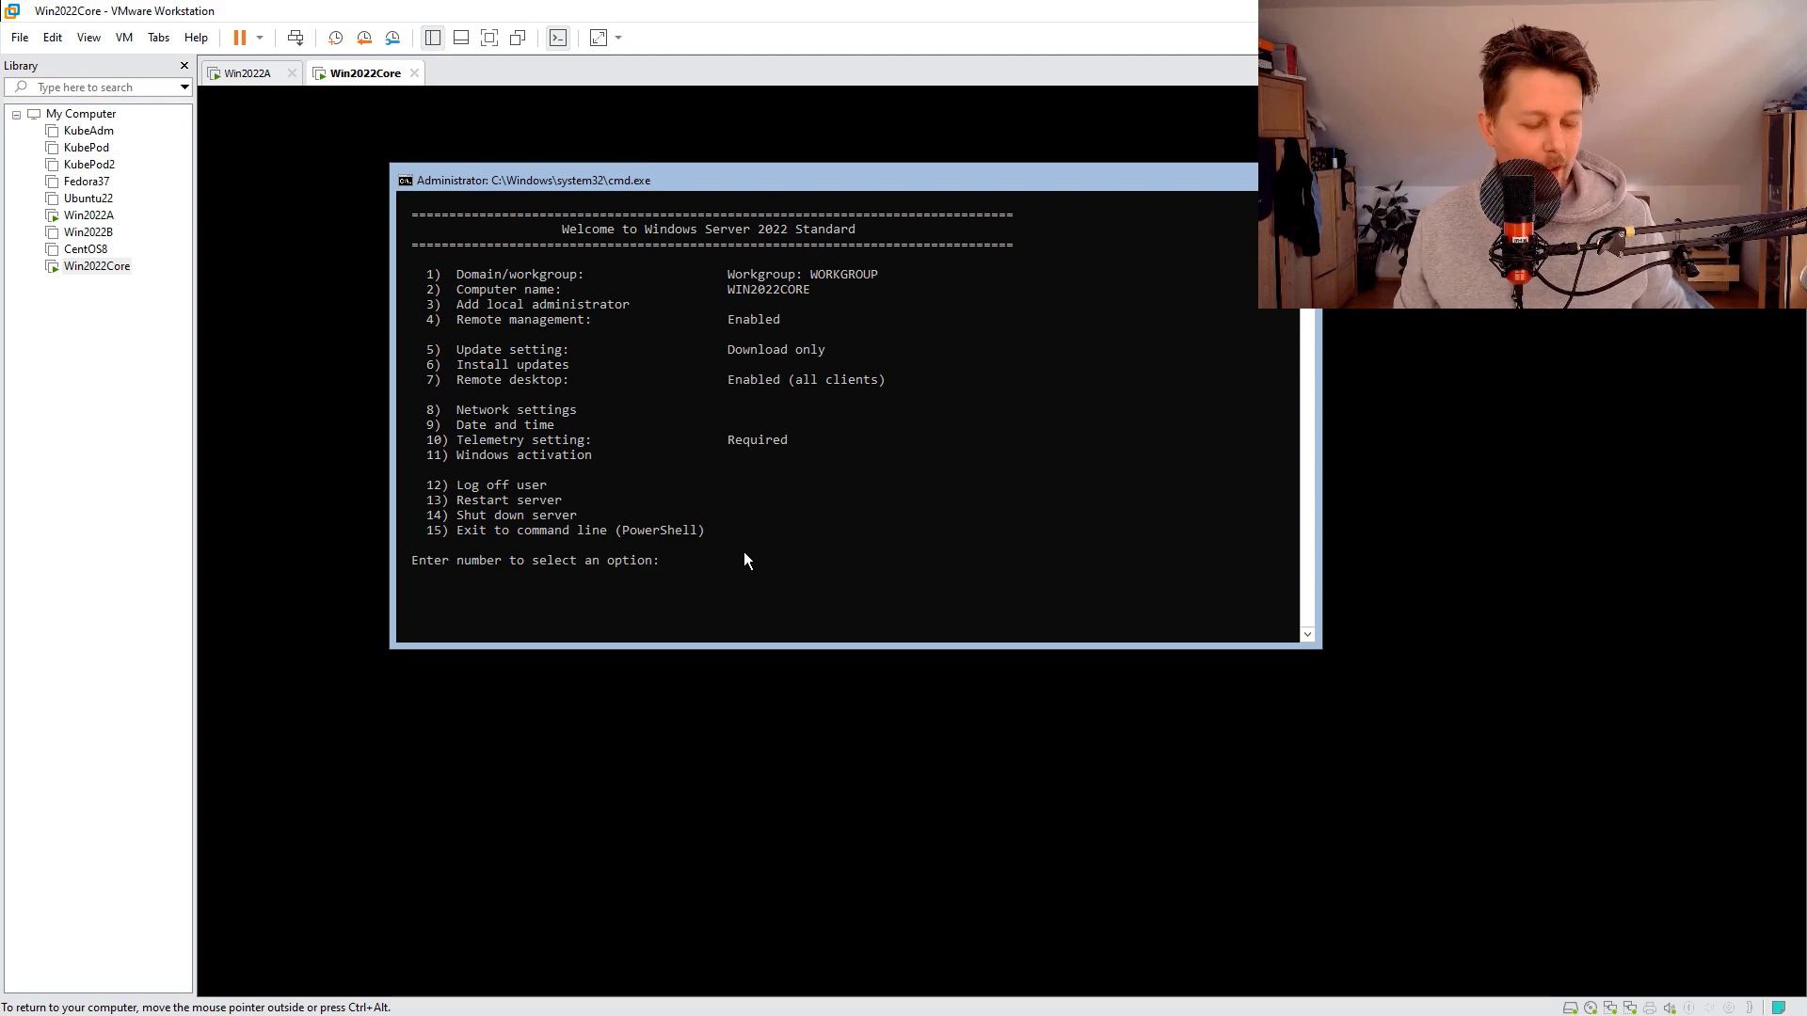
Check the server's CPU performance in Task Manager, close it, and switch to Win2022A.
{"action": "key", "text": "ctrl+shift+Escape"}
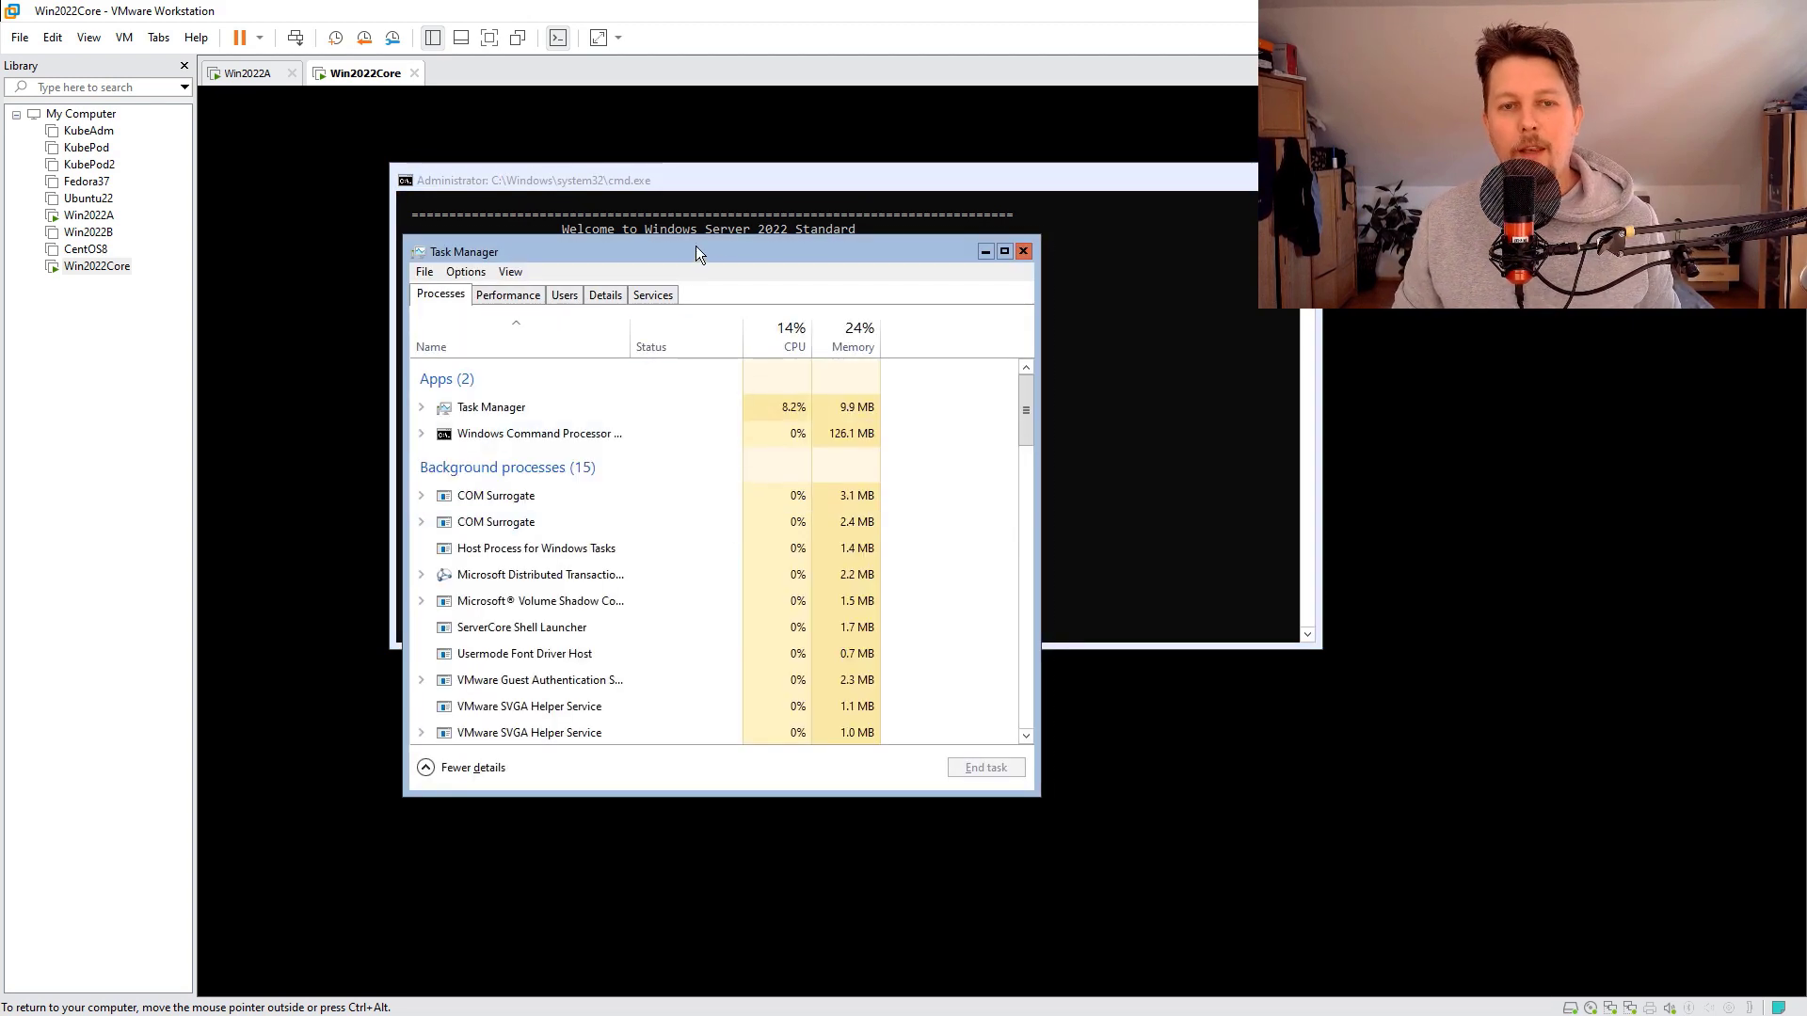
{"action": "left_click_drag", "start_coordinate": [696, 252], "coordinate": [775, 211]}
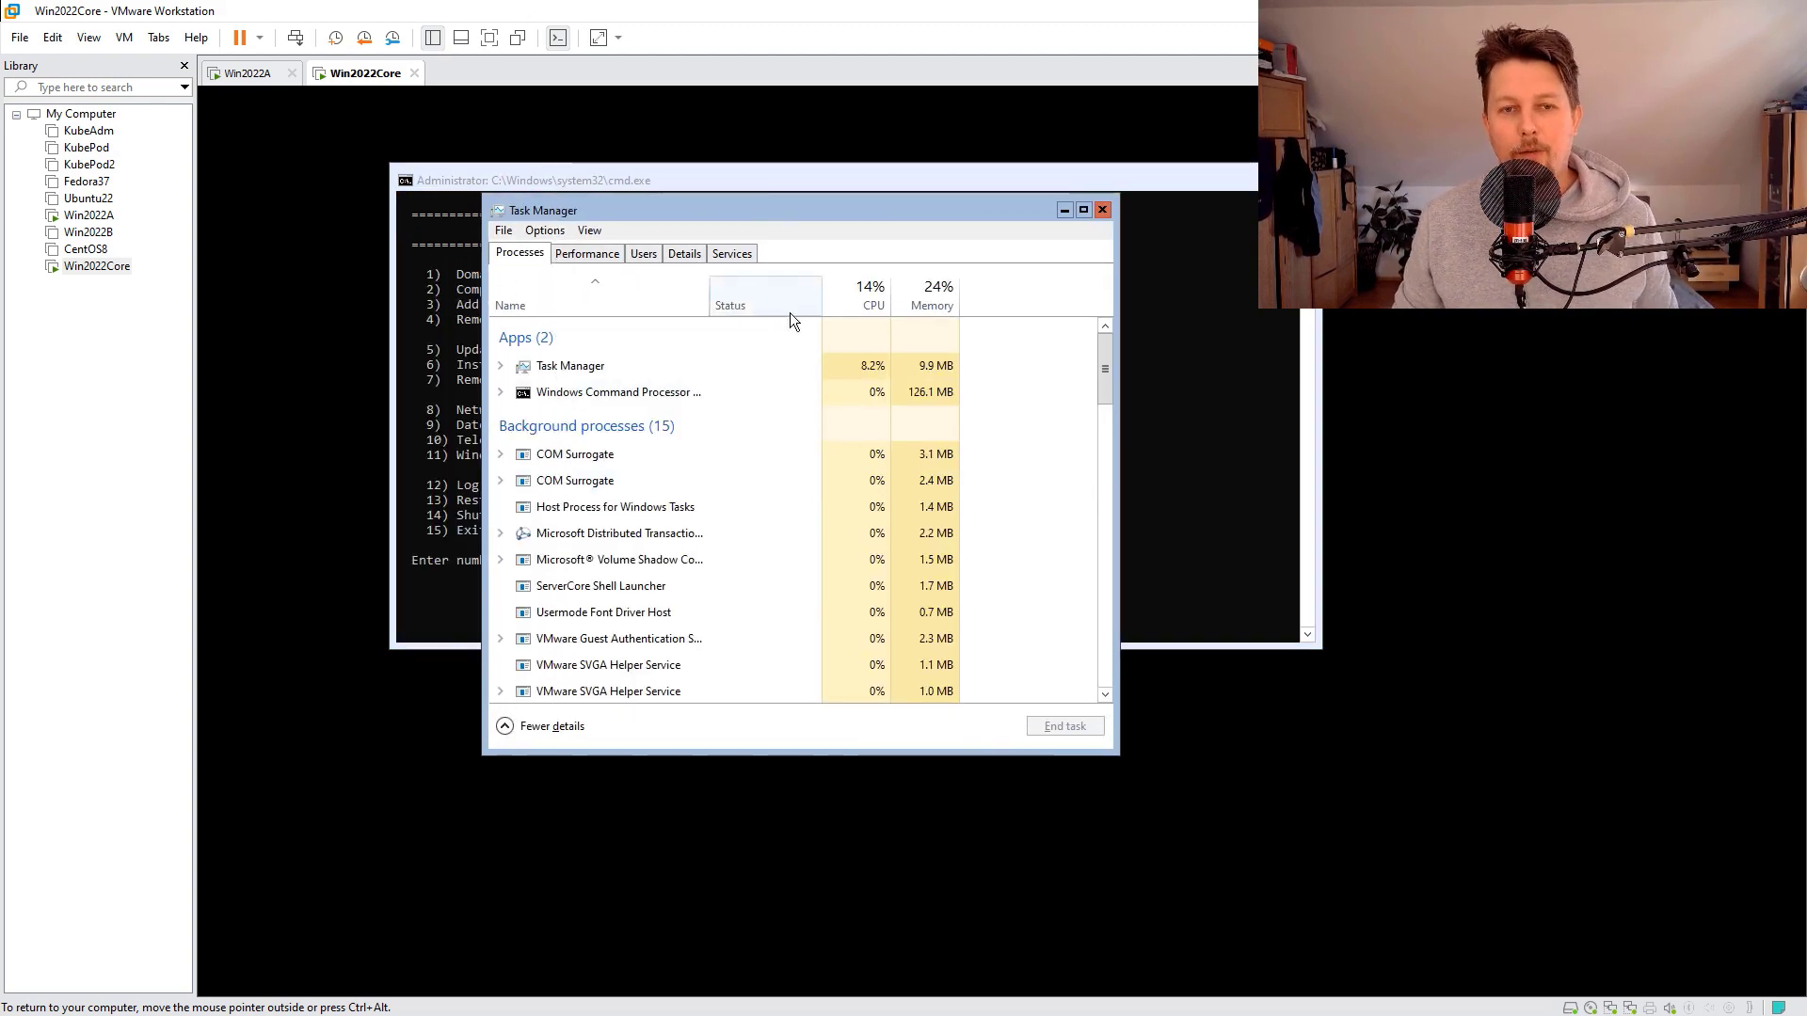
{"action": "left_click", "coordinate": [595, 252]}
{"action": "left_click", "coordinate": [505, 231]}
{"action": "mouse_move", "coordinate": [527, 233]}
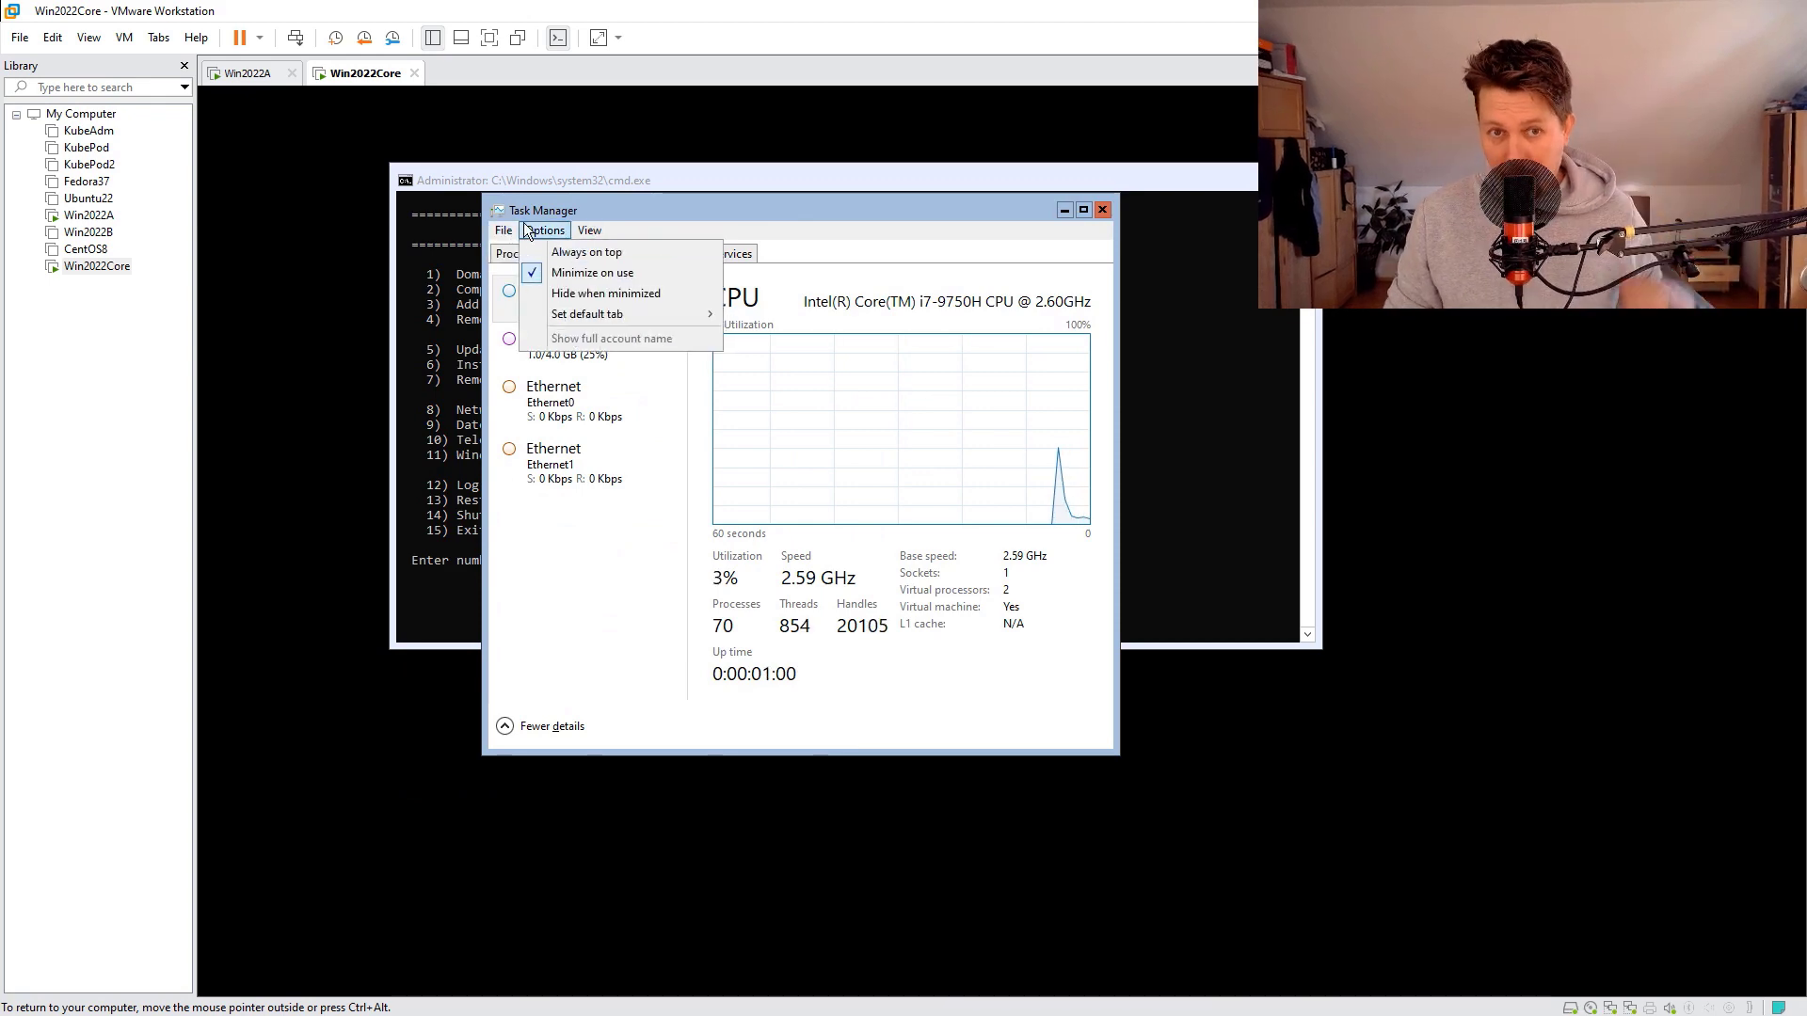
{"action": "left_click", "coordinate": [1103, 209]}
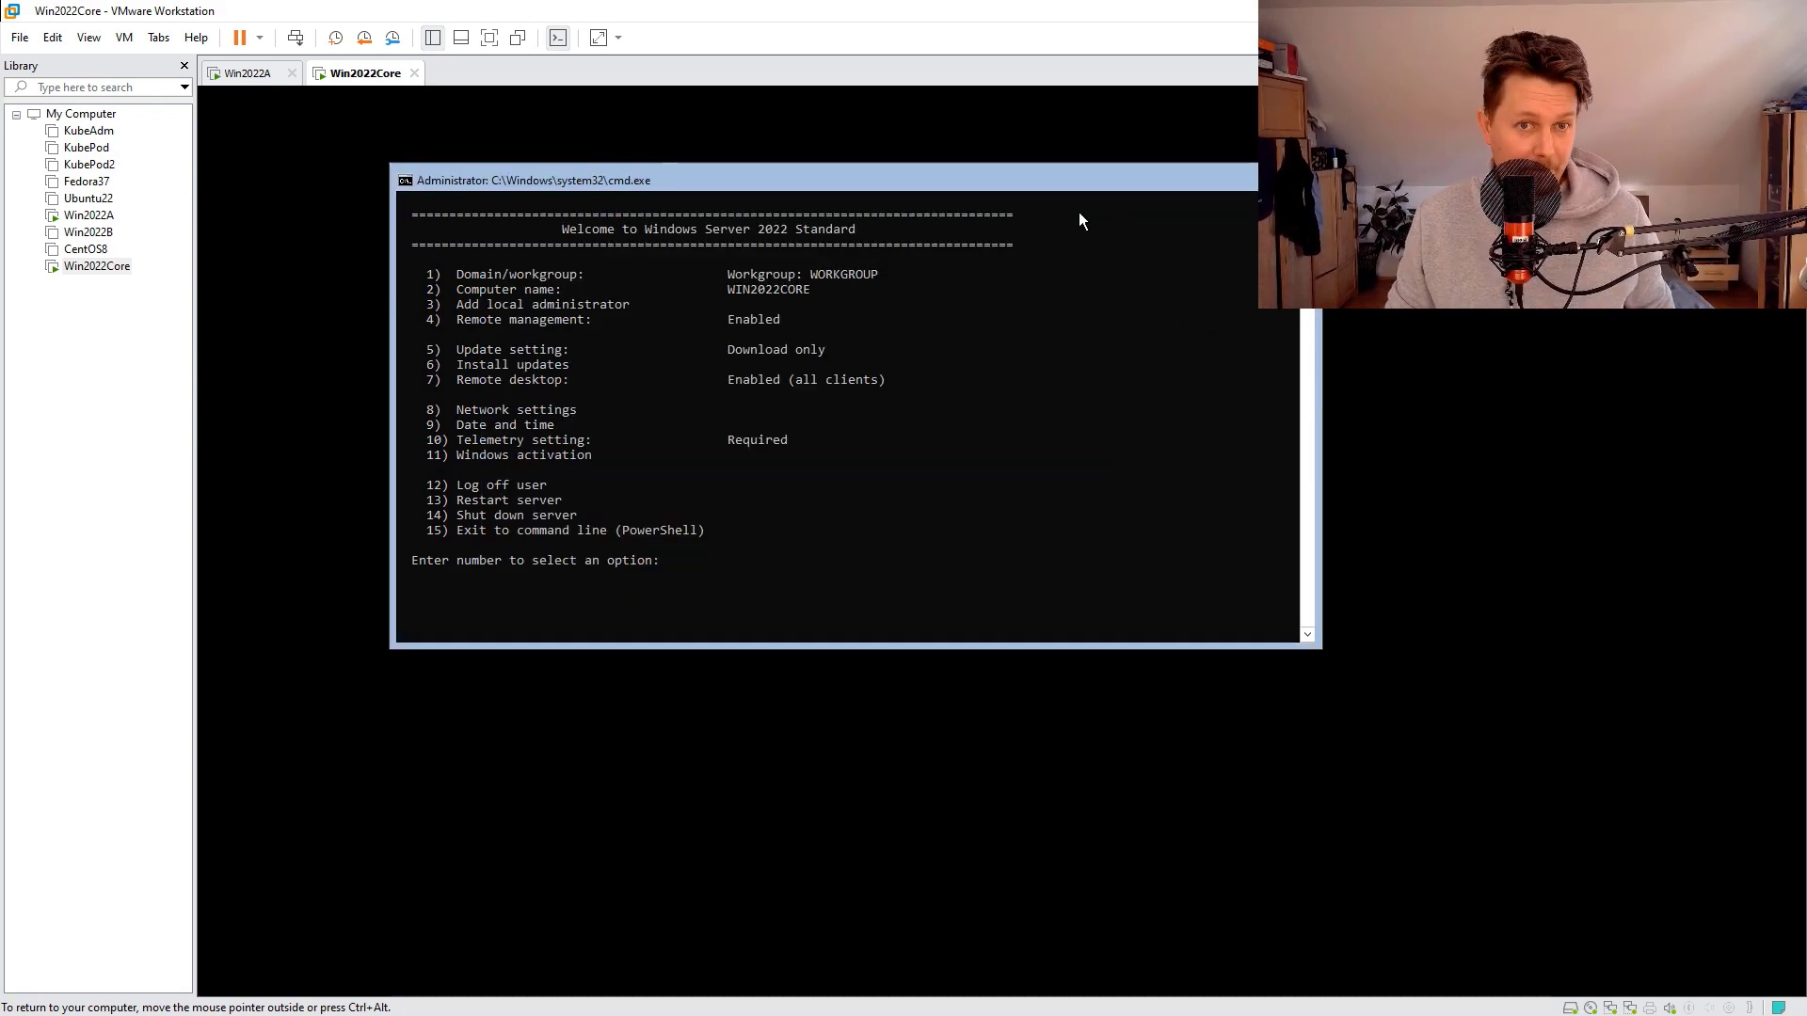
{"action": "left_click", "coordinate": [259, 83]}
{"action": "left_click", "coordinate": [88, 38]}
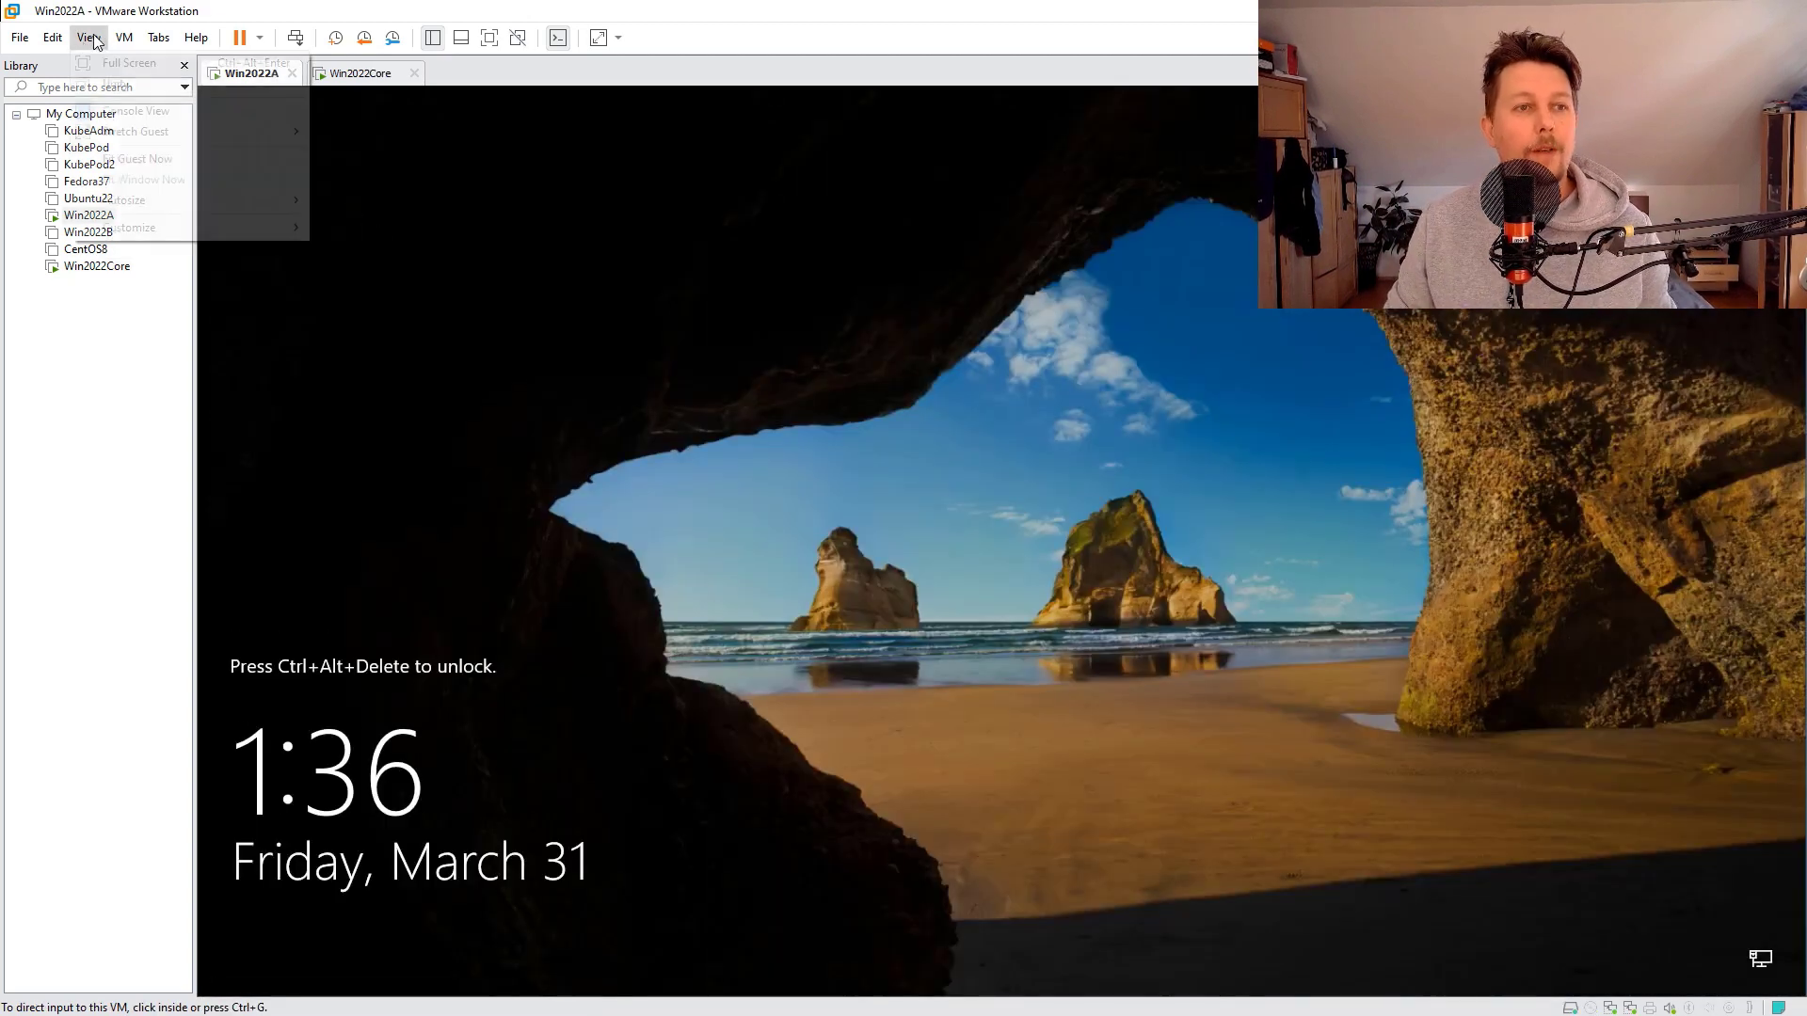
Send Ctrl+Alt+Del to Win2022A and log in with the Administrator password.
{"action": "mouse_move", "coordinate": [123, 38]}
{"action": "left_click", "coordinate": [183, 133]}
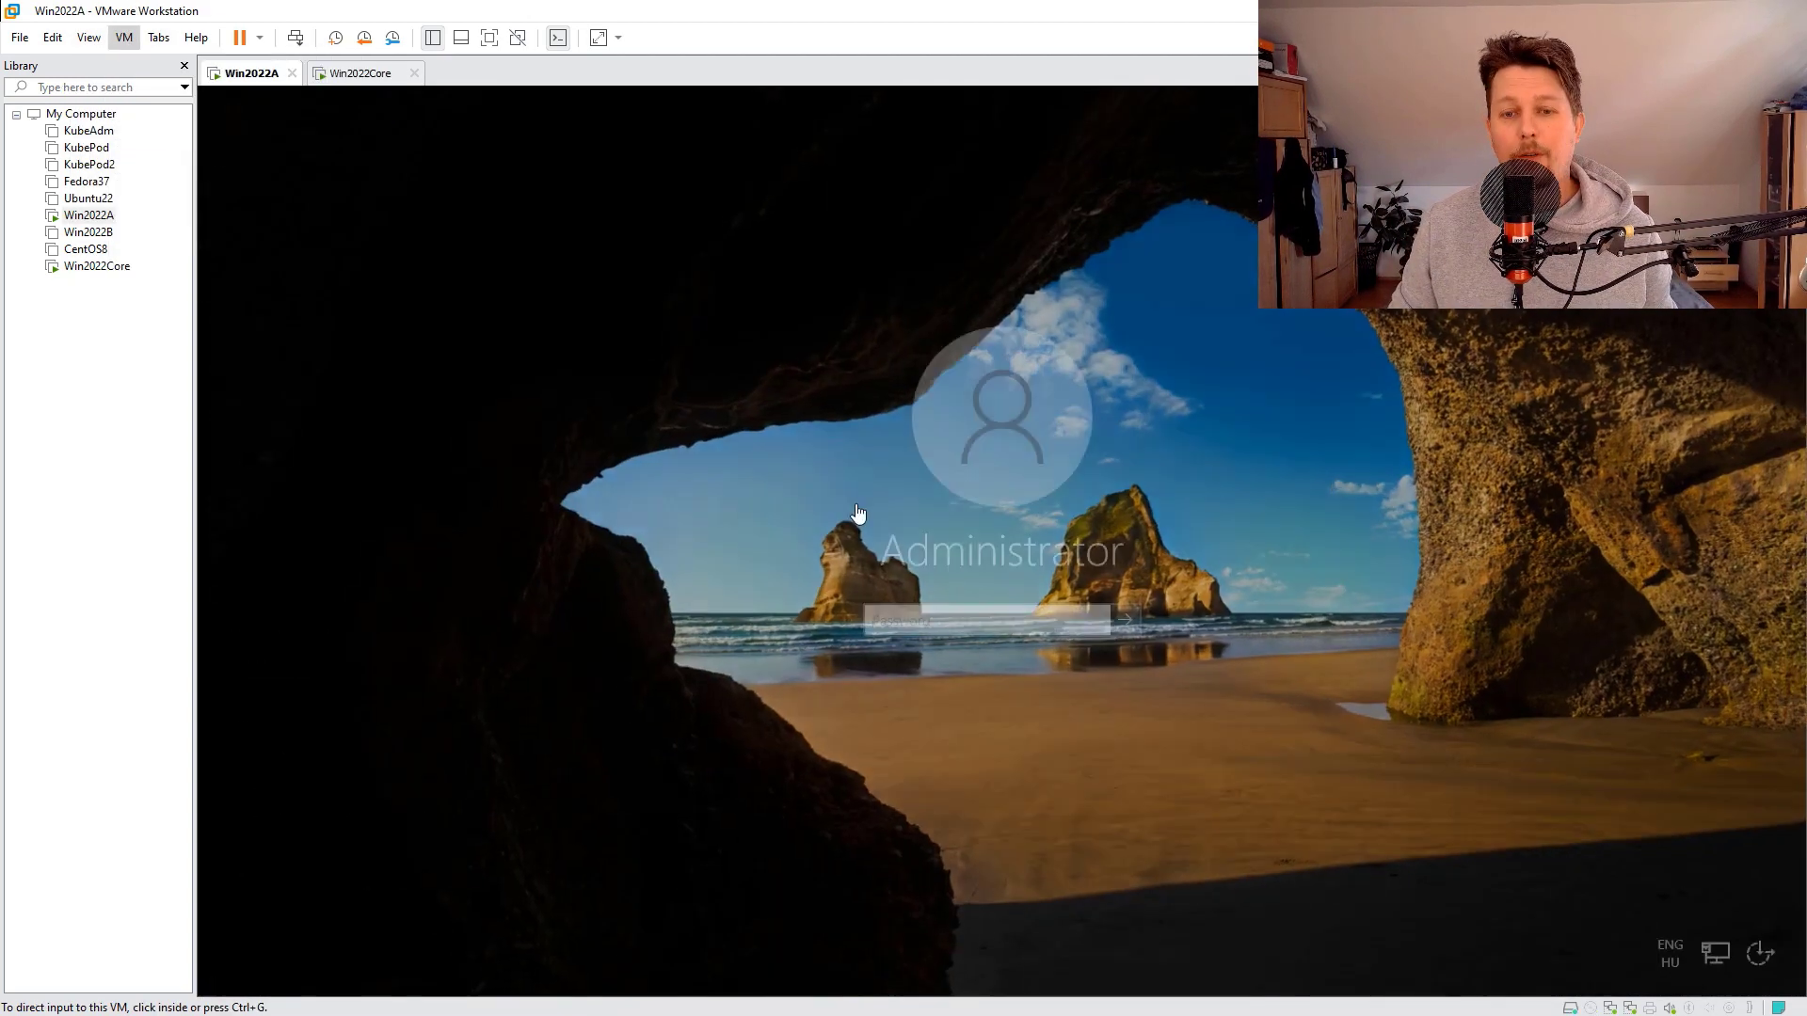
{"action": "left_click", "coordinate": [857, 513]}
{"action": "type", "text": "********"}
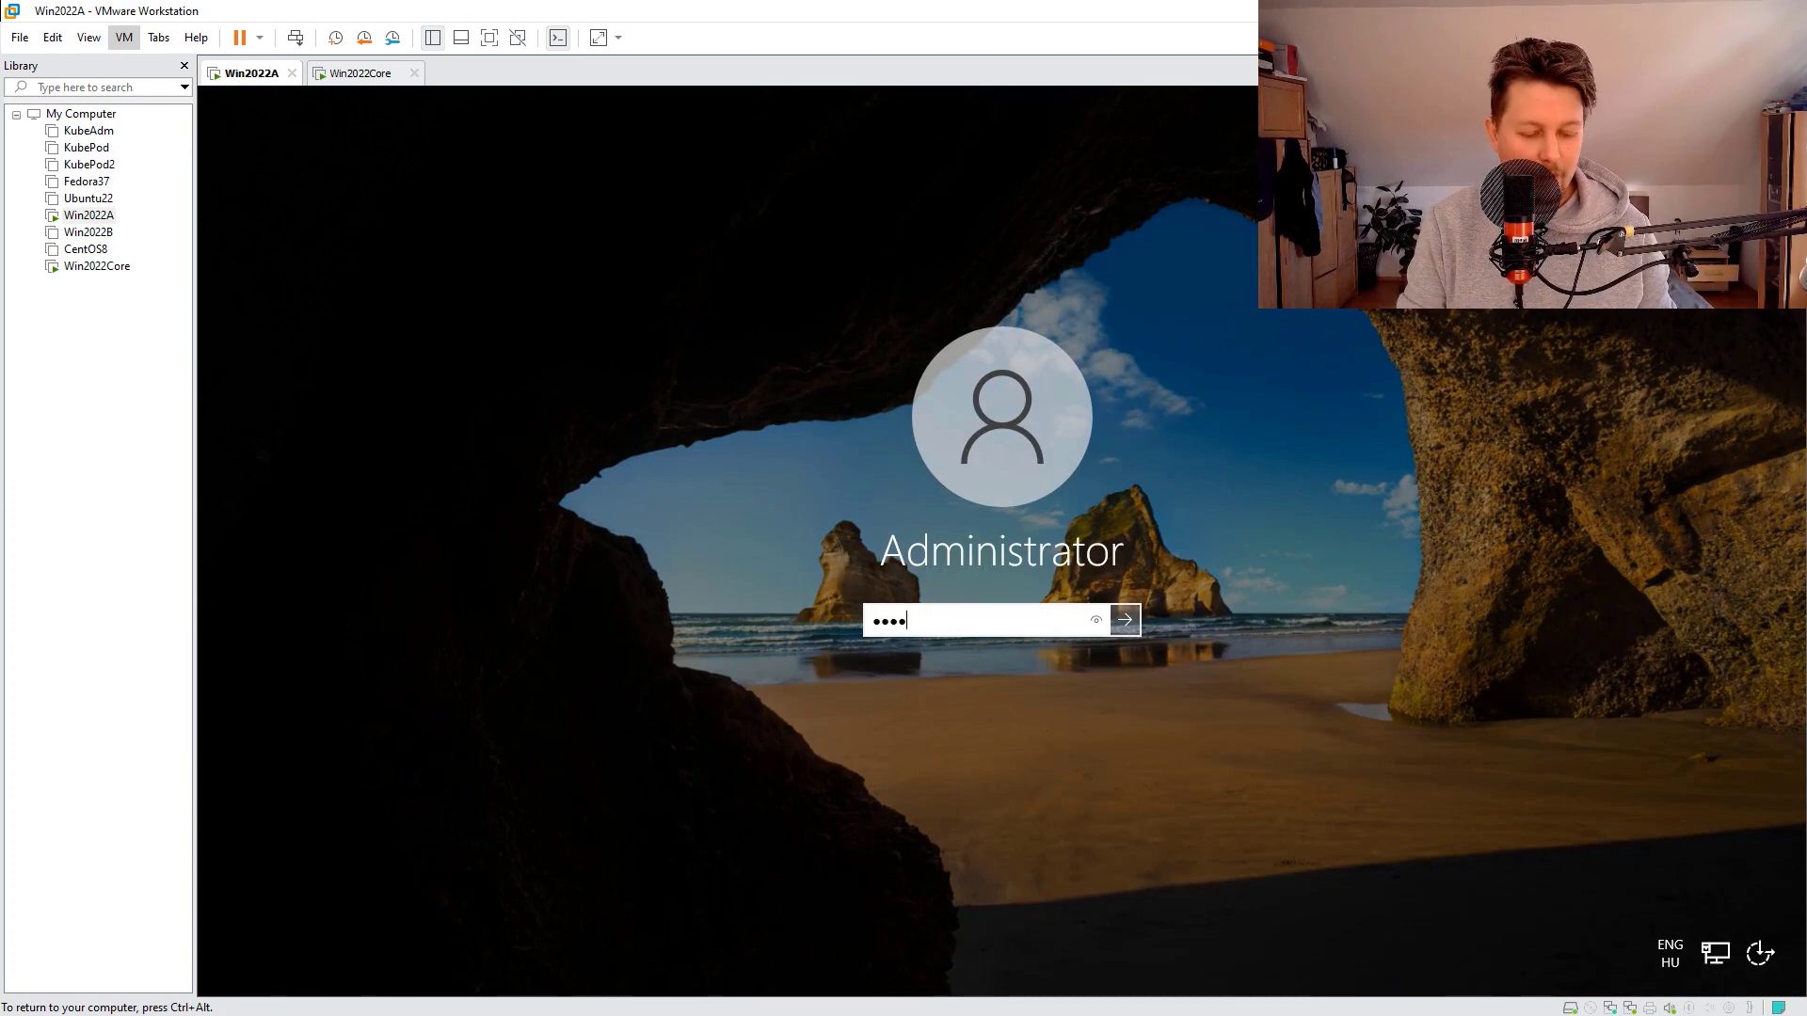
{"action": "key", "text": "Return"}
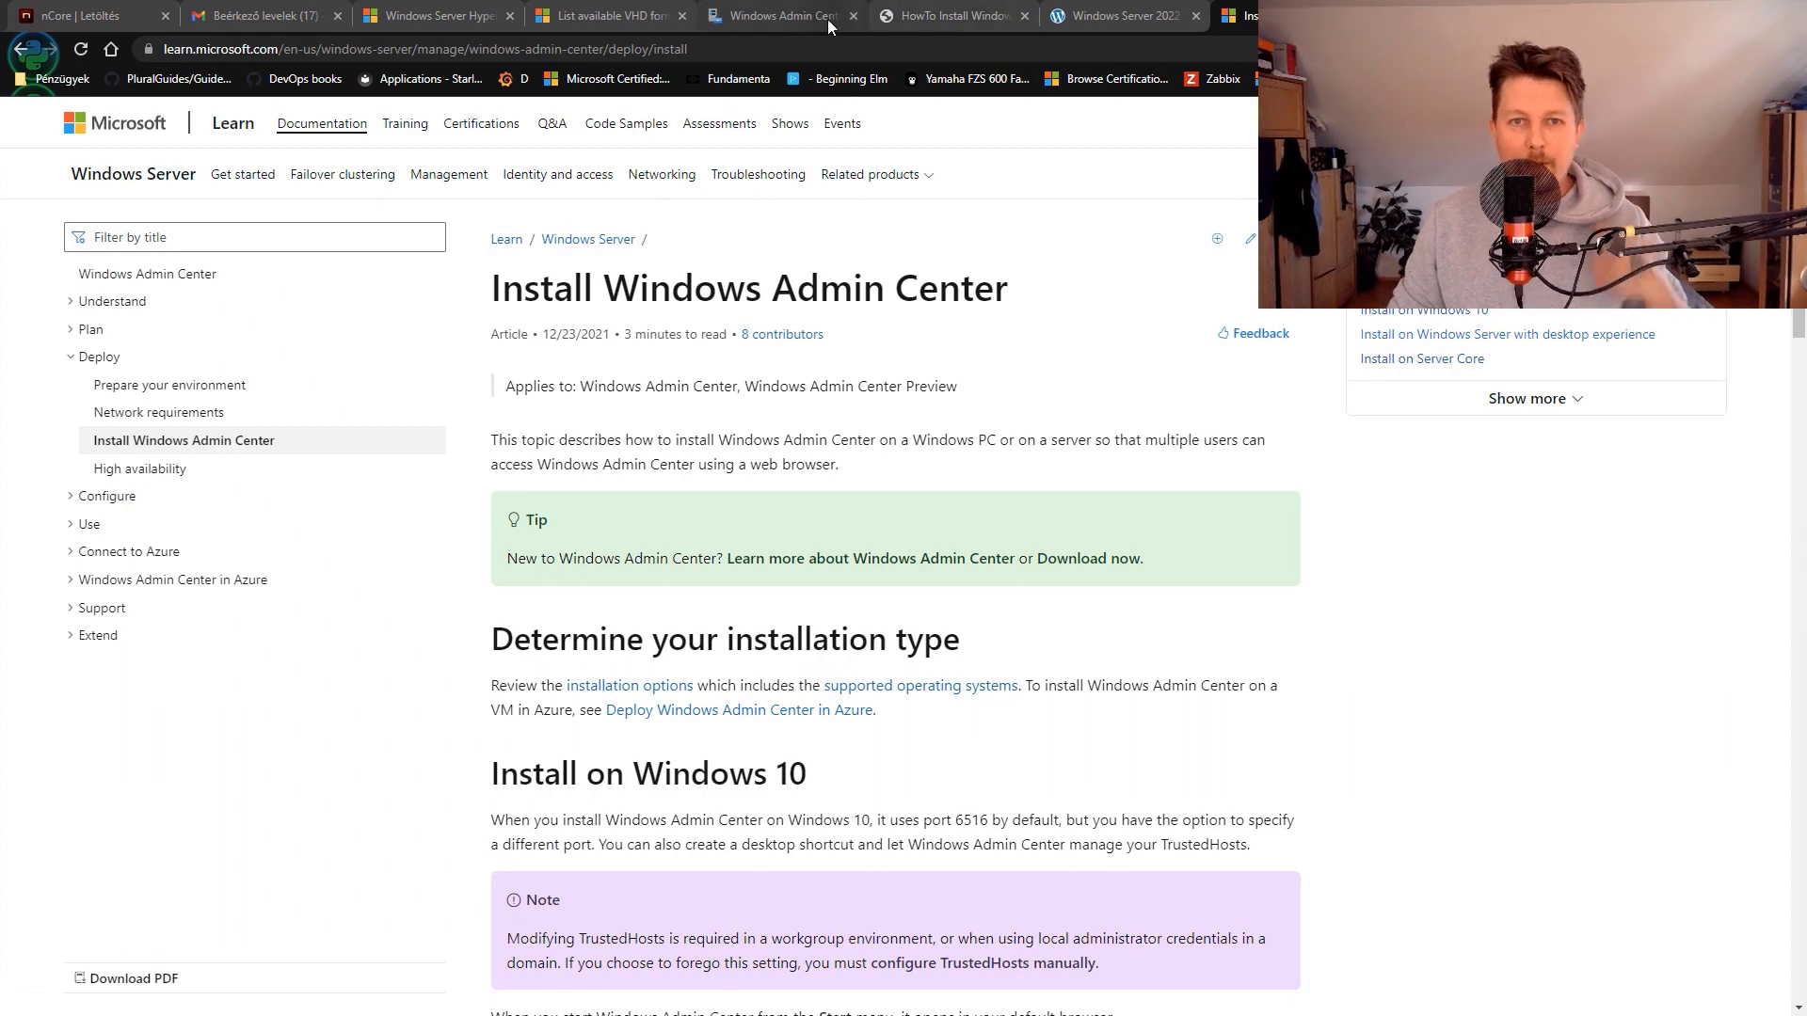
Review the gateway's Admin Center connections and install guide, then bring up the D:\ISO folder.
{"action": "left_click", "coordinate": [779, 13]}
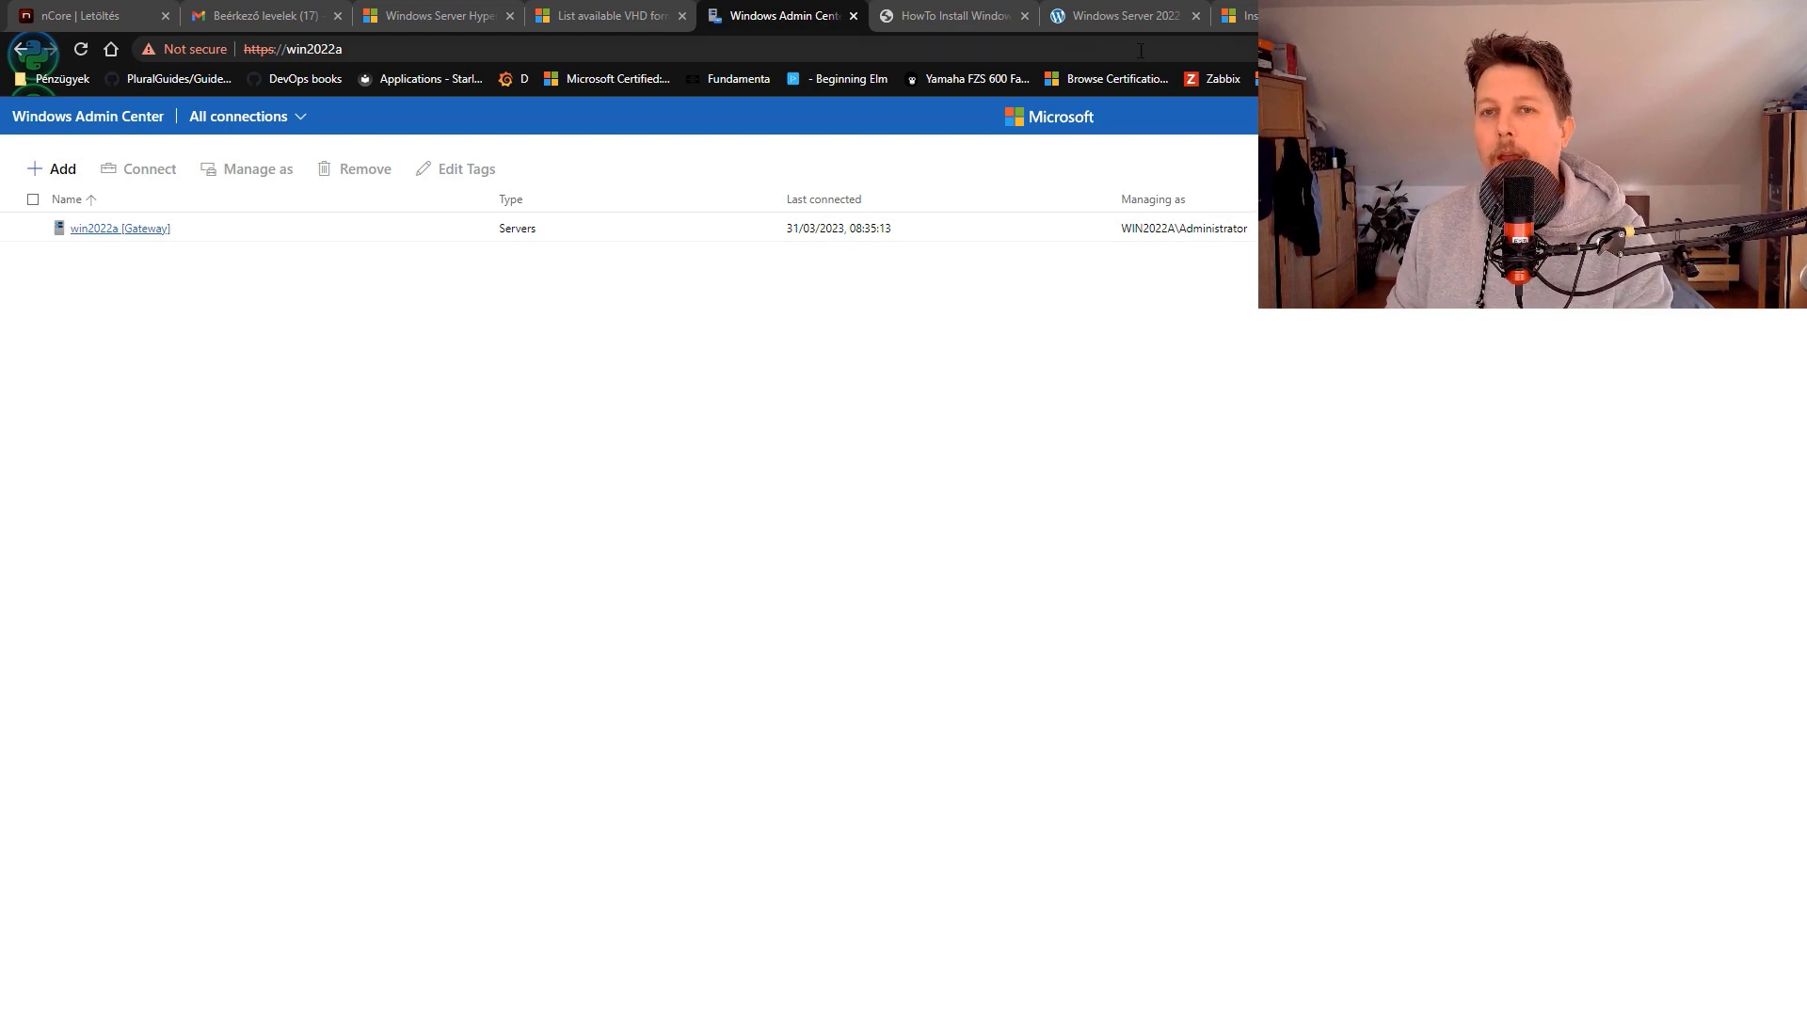
{"action": "left_click", "coordinate": [1242, 16]}
{"action": "scroll", "coordinate": [692, 323], "scroll_direction": "down", "scroll_amount": 1}
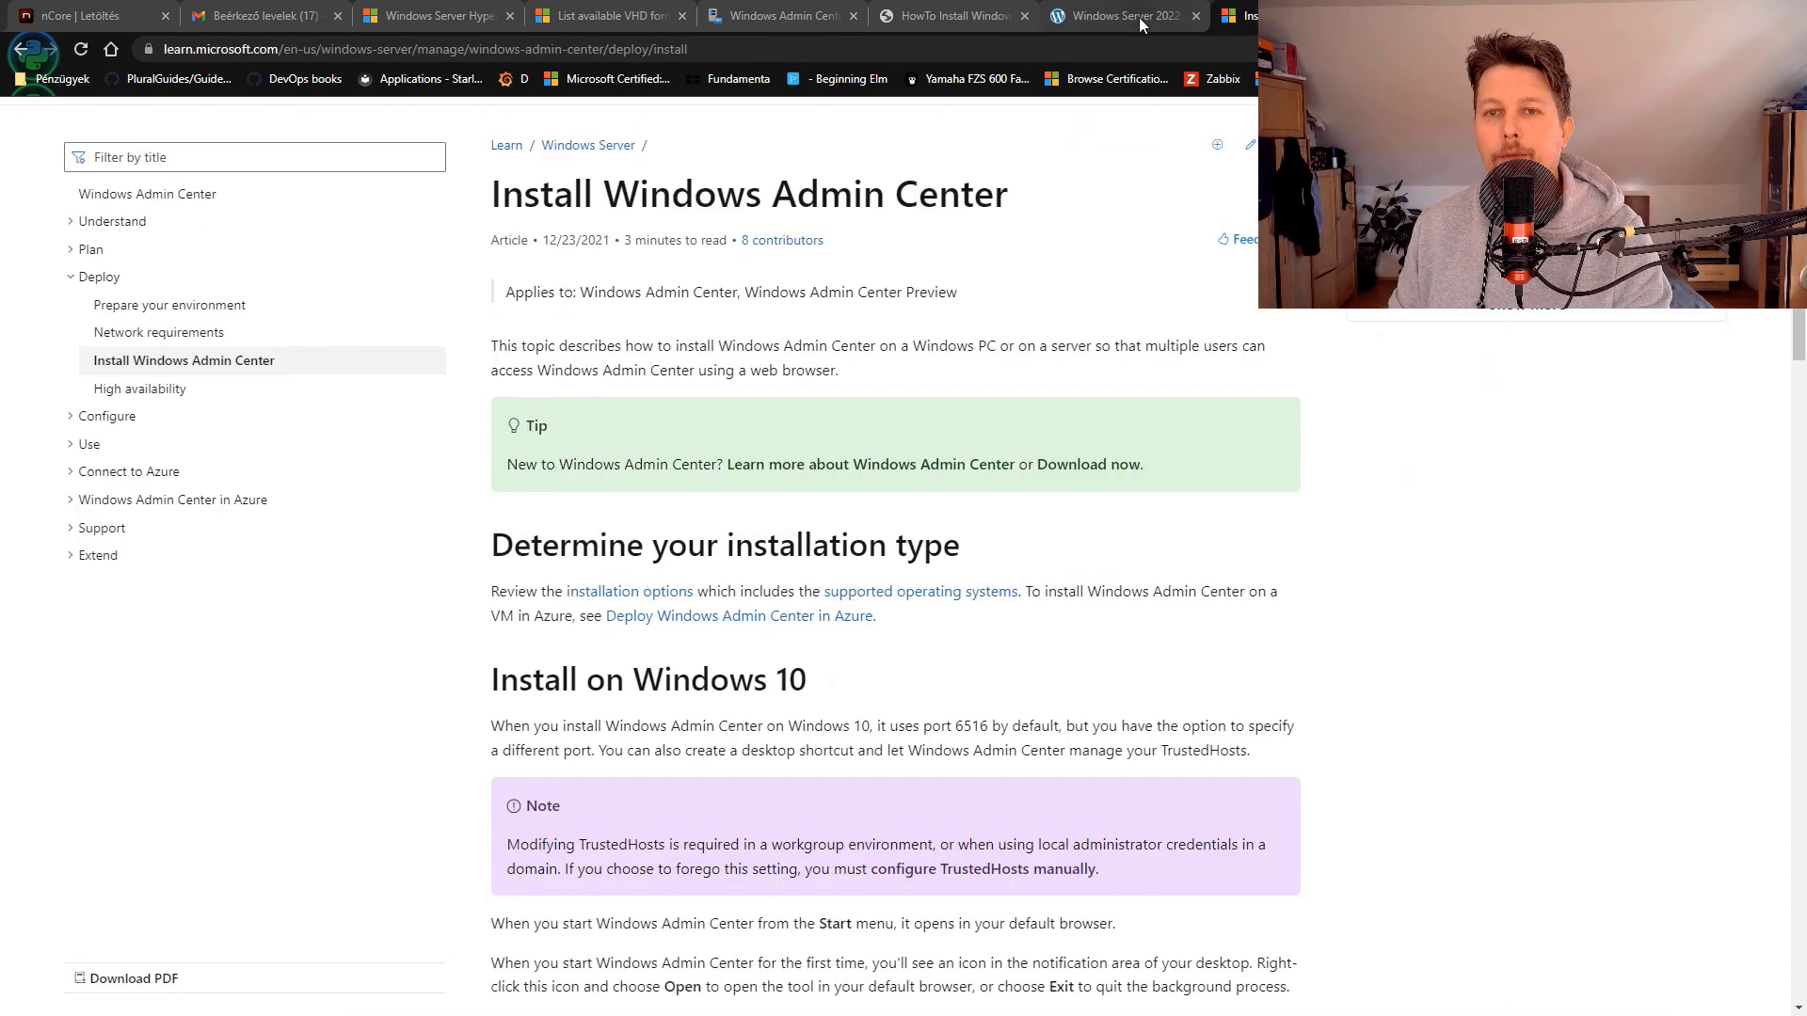
{"action": "left_click", "coordinate": [1142, 16]}
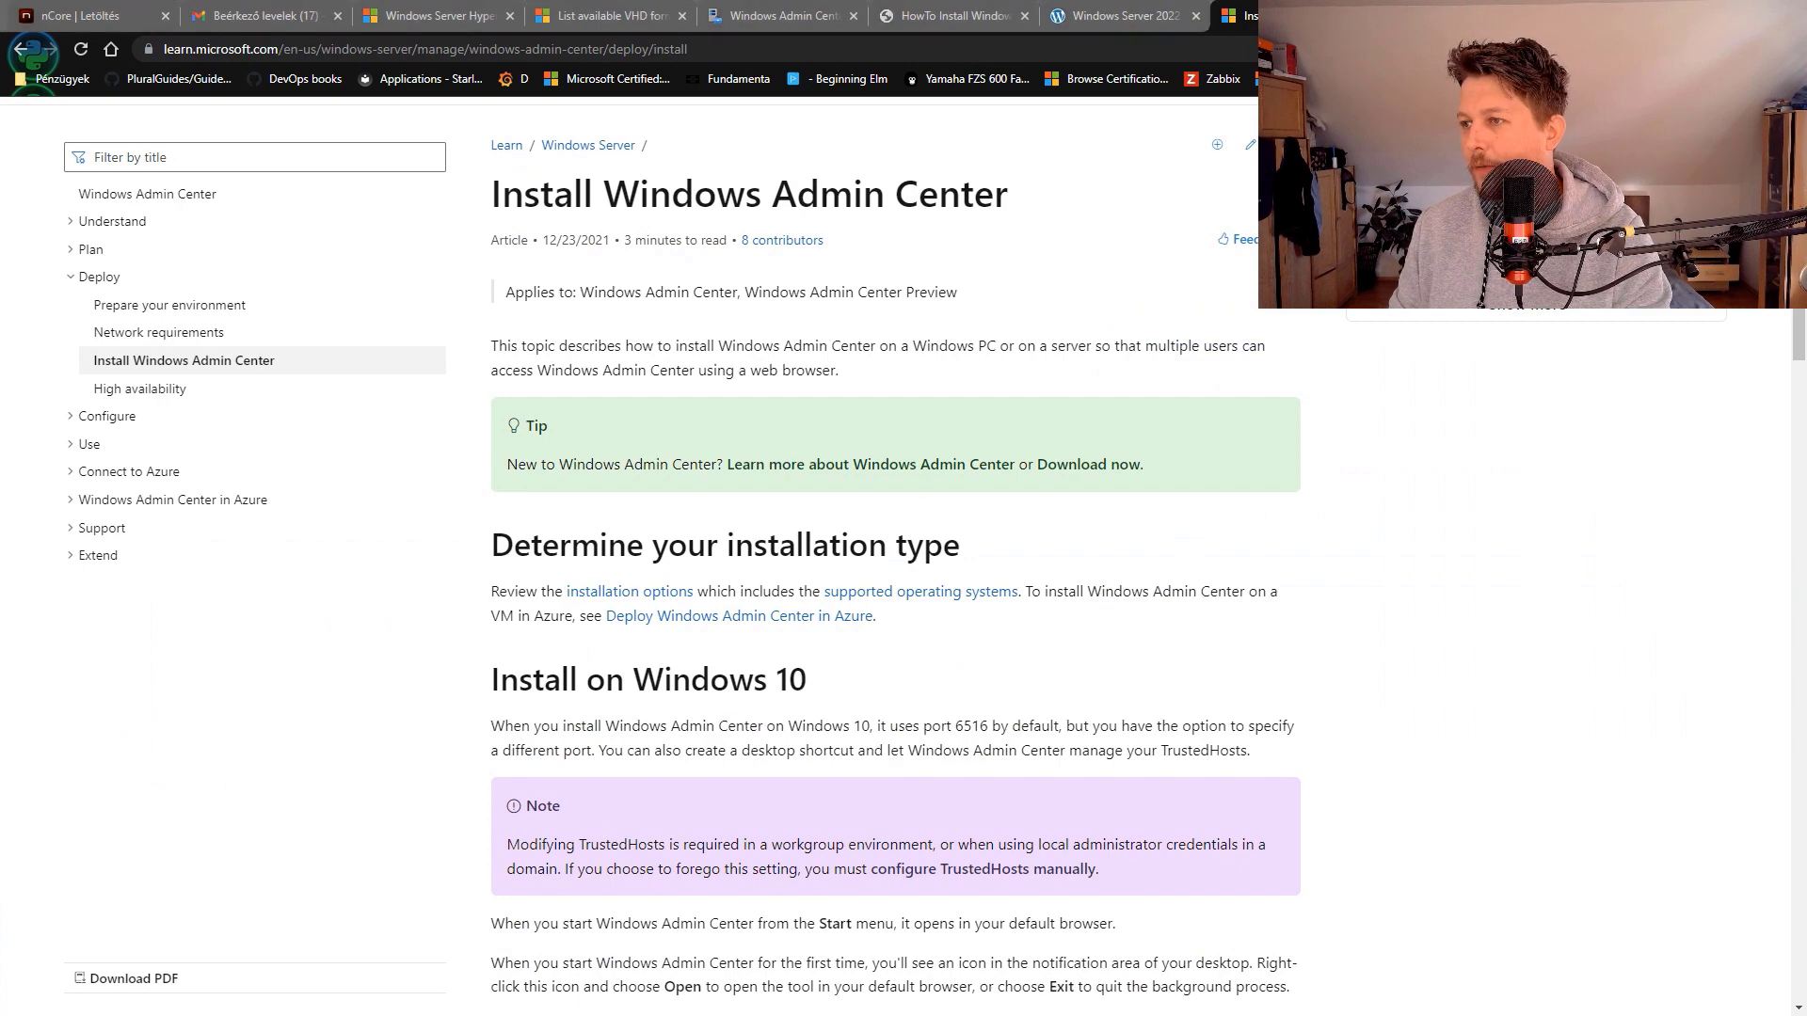
{"action": "left_click_drag", "start_coordinate": [1806, 139], "coordinate": [743, 162]}
{"action": "scroll", "coordinate": [653, 403], "scroll_direction": "down", "scroll_amount": 2}
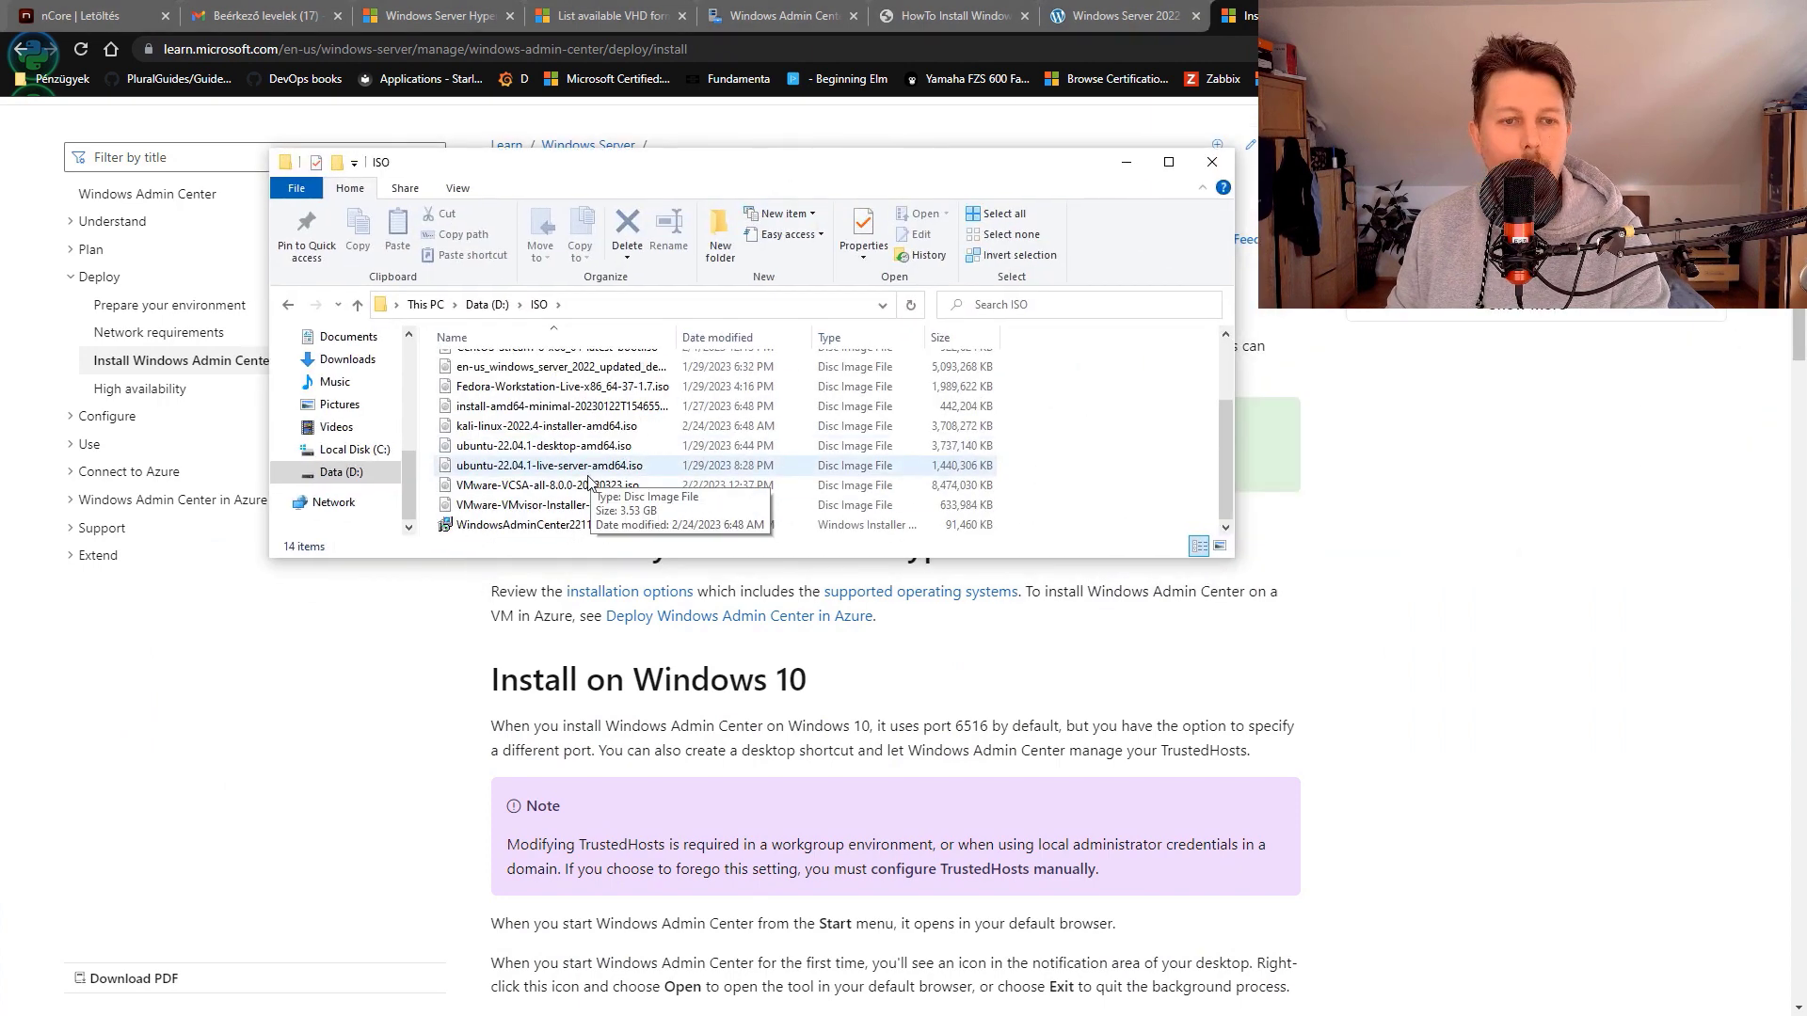
Copy WindowsAdminCenter2211.msi from D:\ISO, paste it on Win2022A's desktop, and launch it.
{"action": "right_click", "coordinate": [540, 528]}
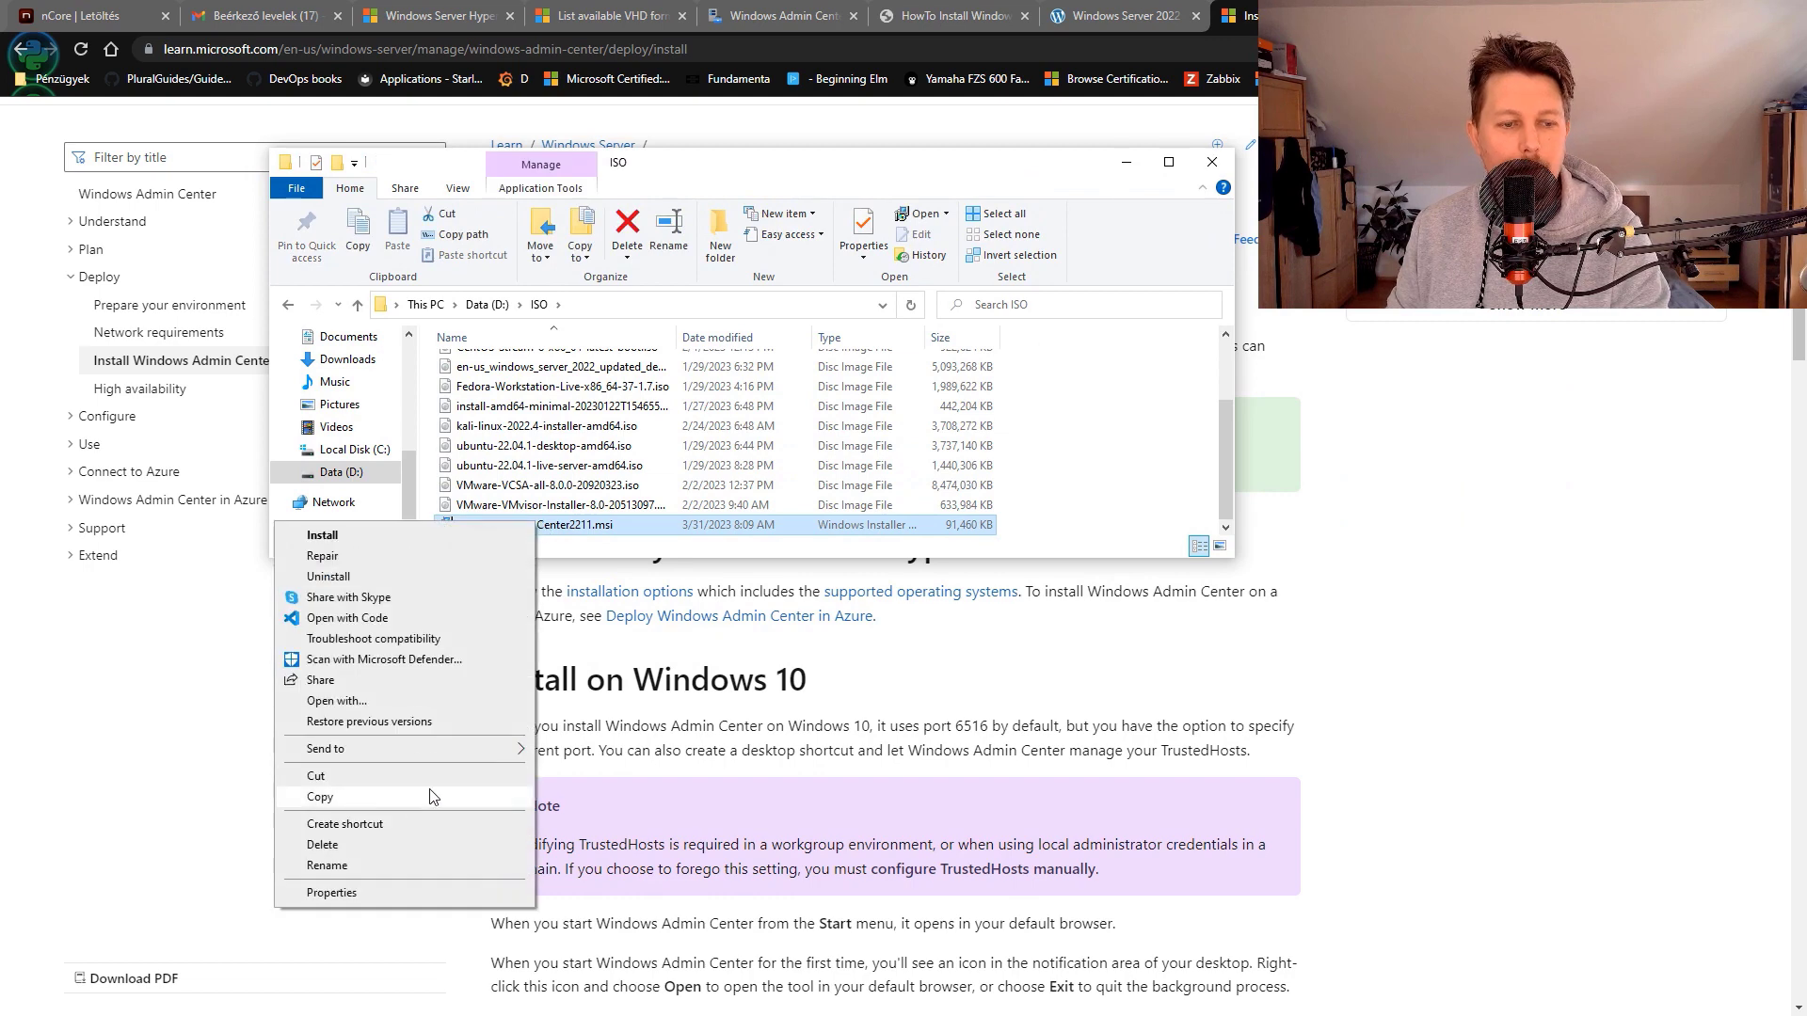
{"action": "left_click", "coordinate": [433, 796]}
{"action": "left_click_drag", "start_coordinate": [1007, 177], "coordinate": [1806, 178]}
{"action": "left_click", "coordinate": [1697, 15]}
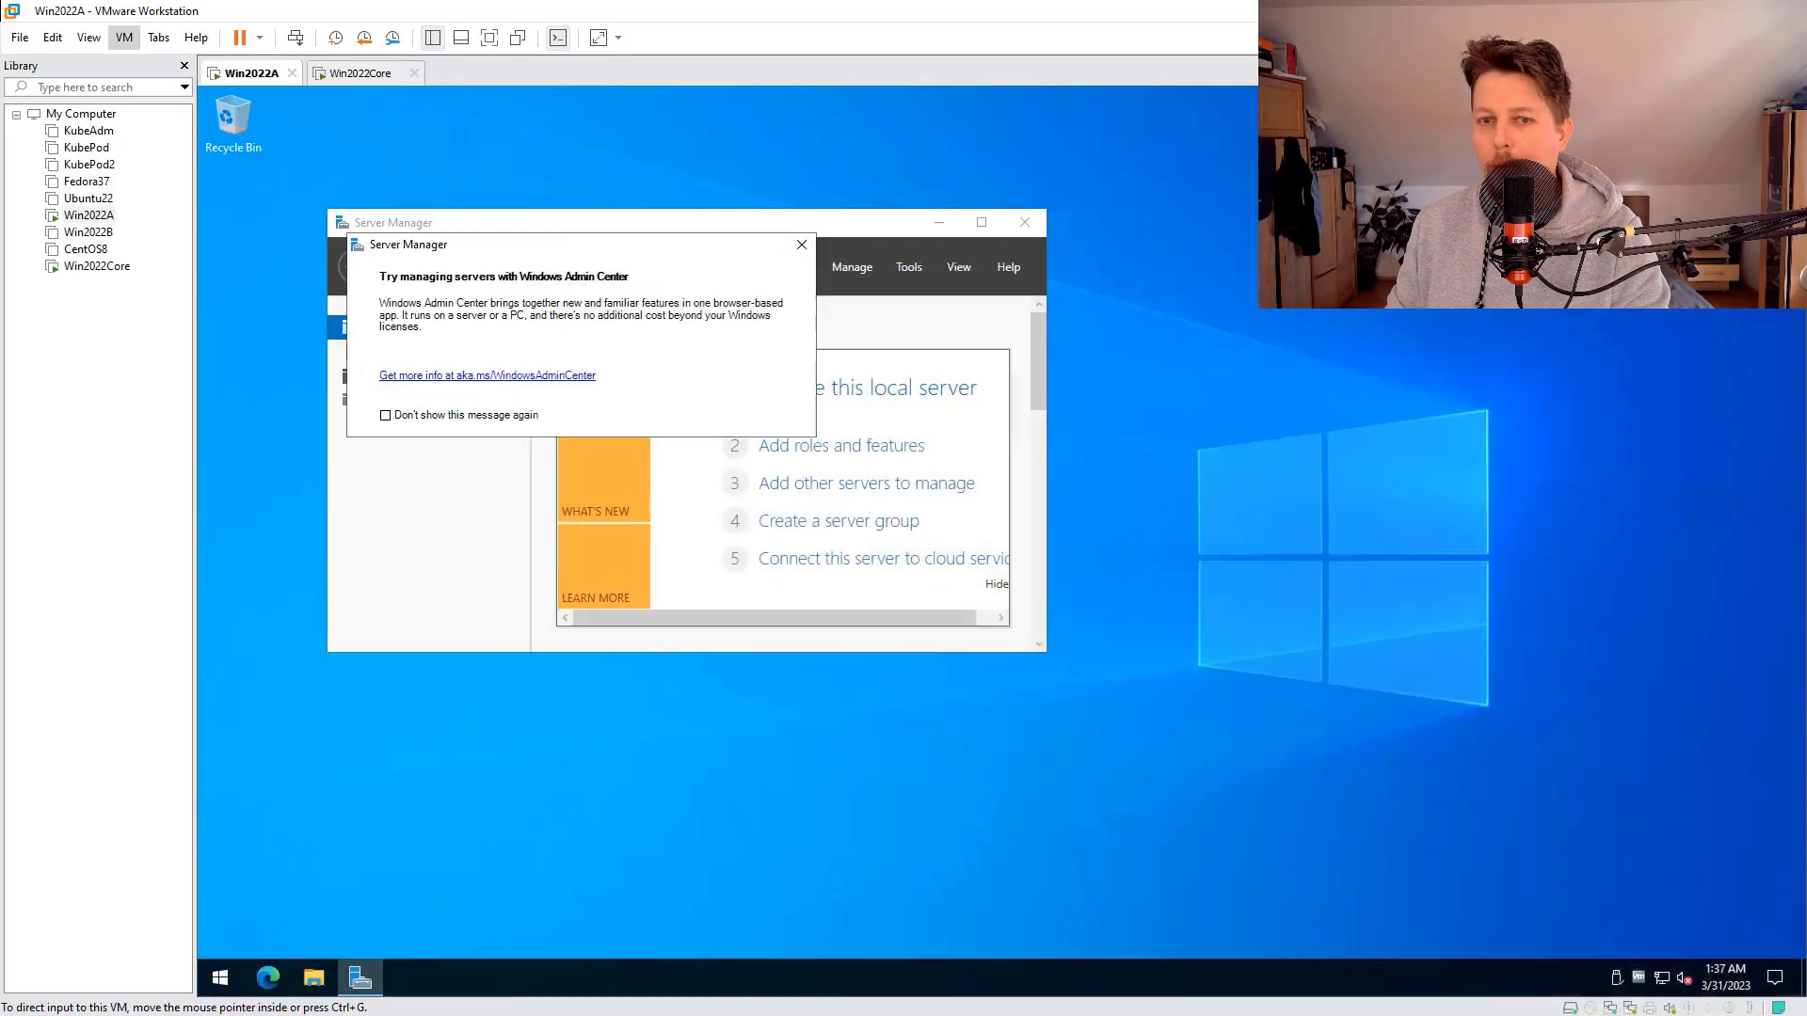
{"action": "right_click", "coordinate": [264, 199]}
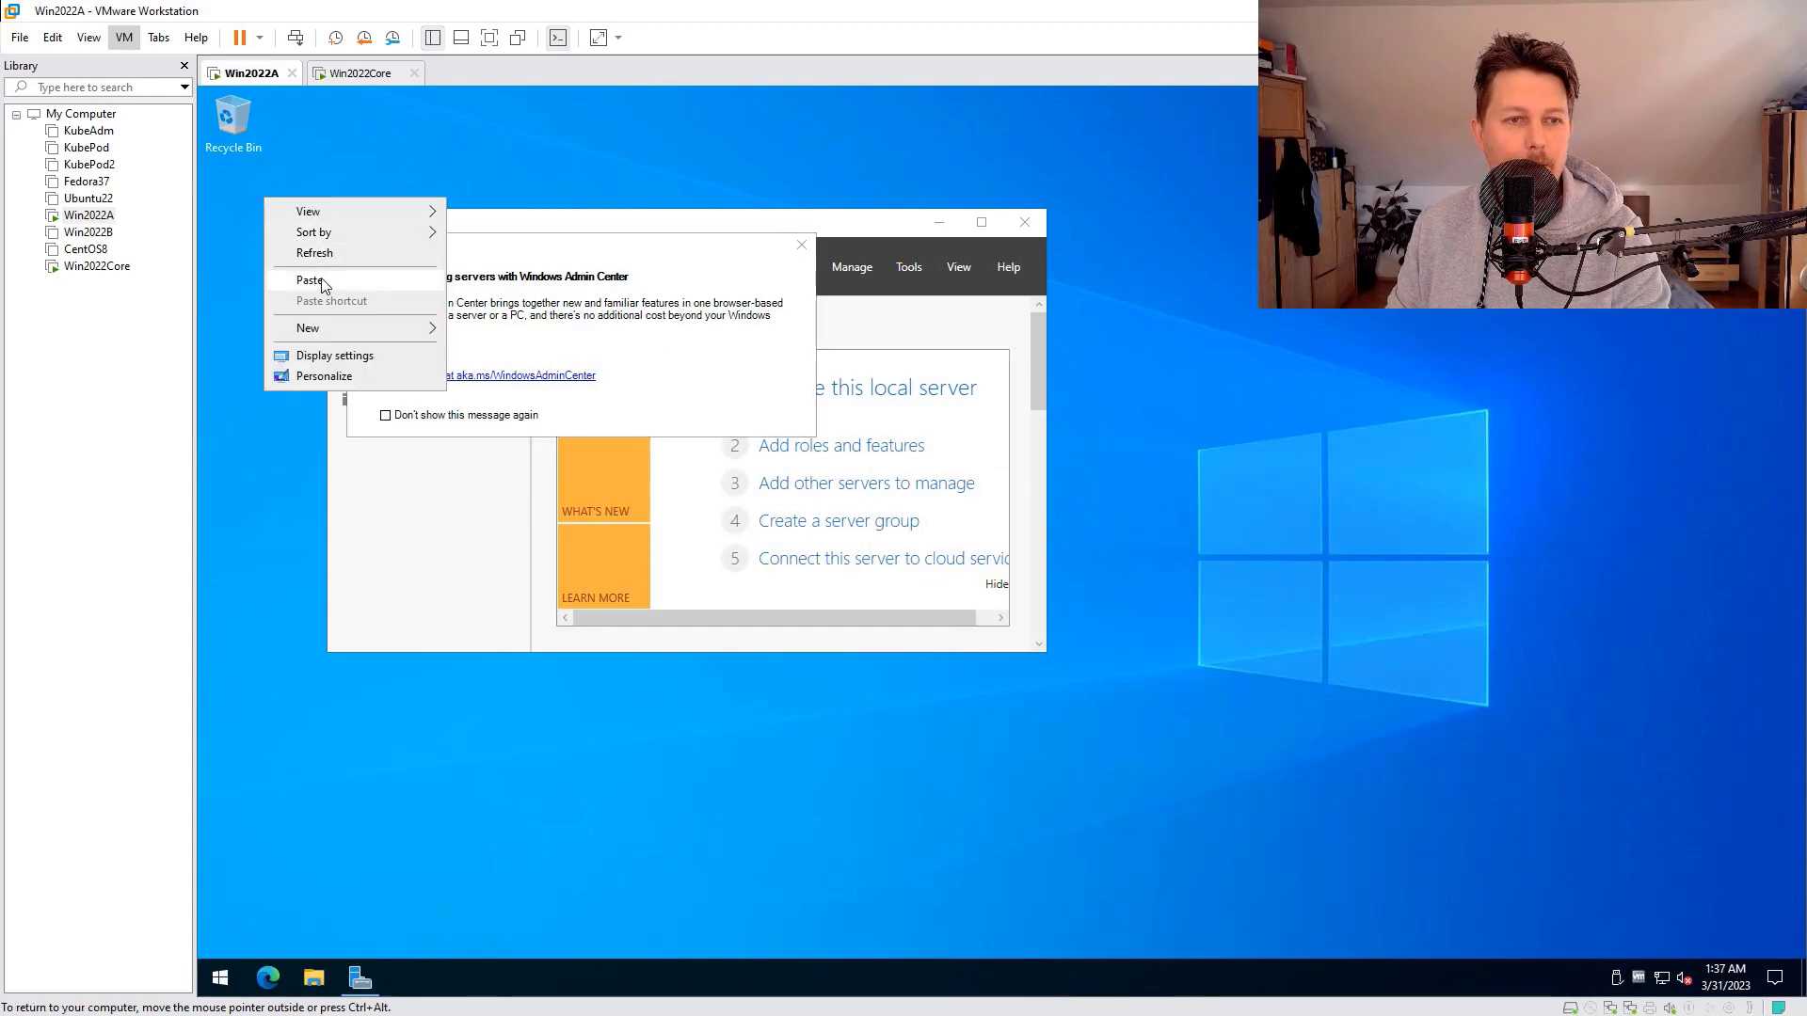
{"action": "left_click", "coordinate": [310, 279]}
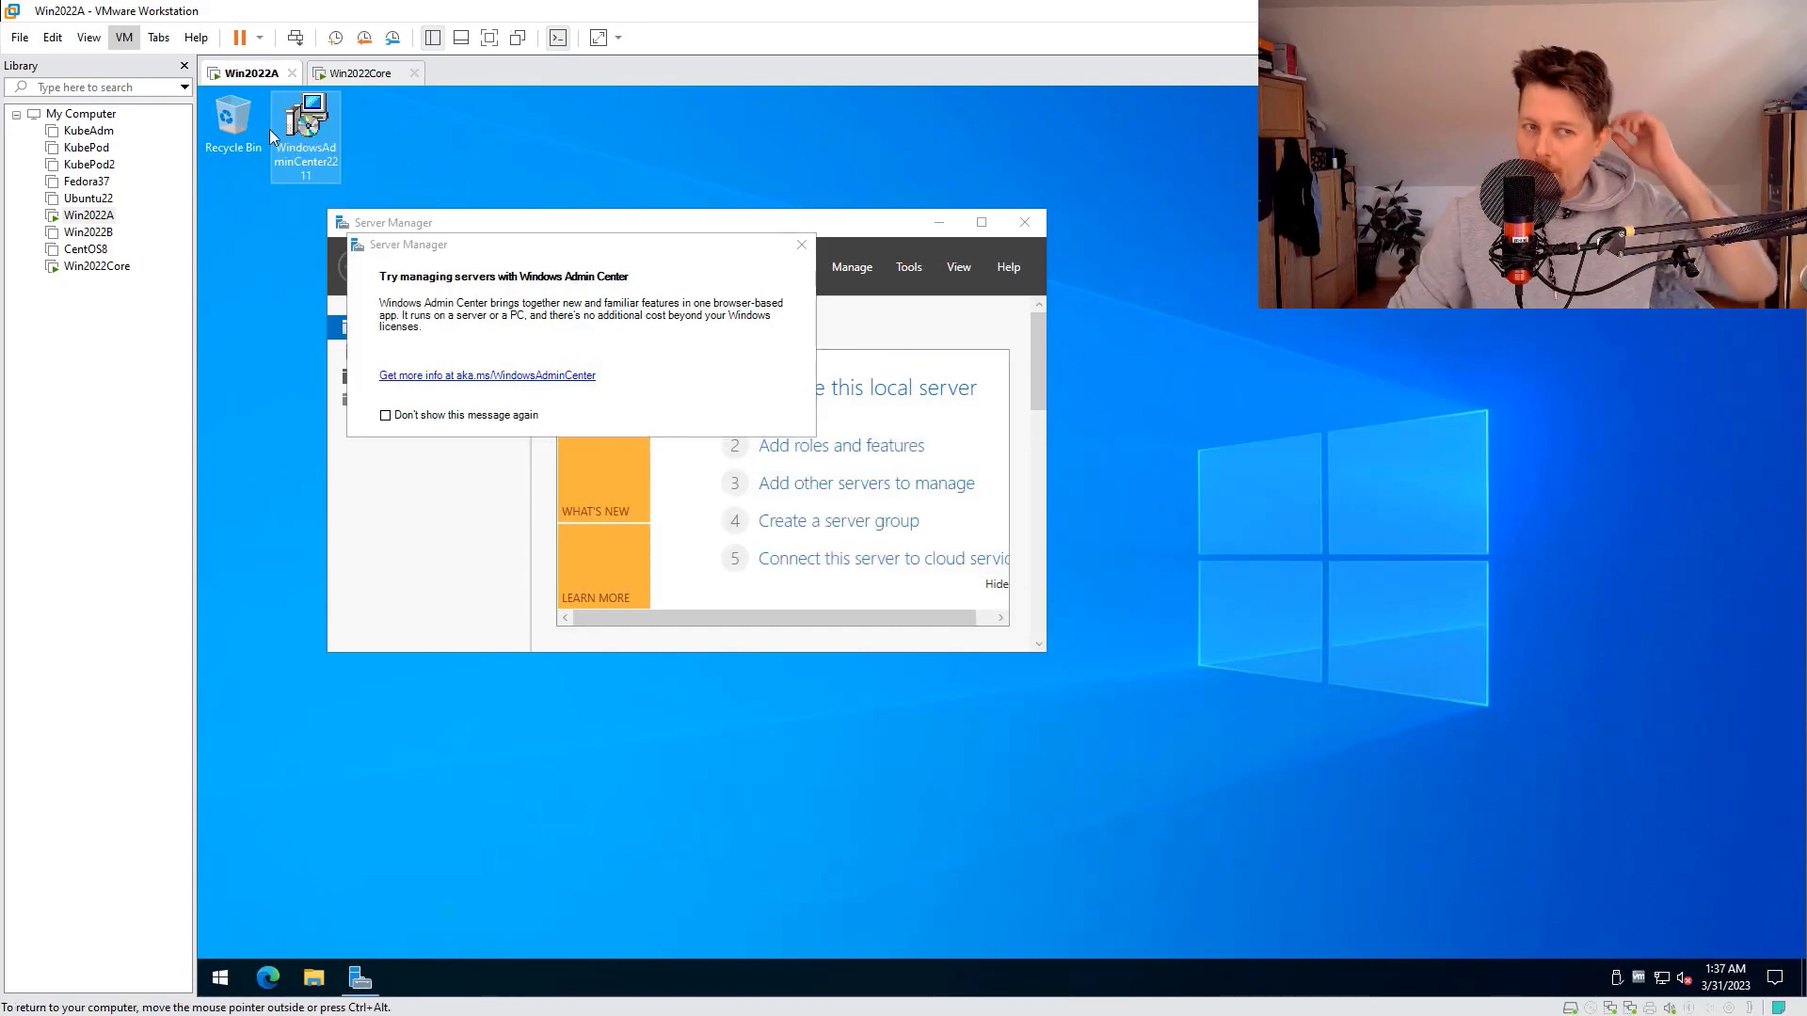
{"action": "double_click", "coordinate": [329, 132]}
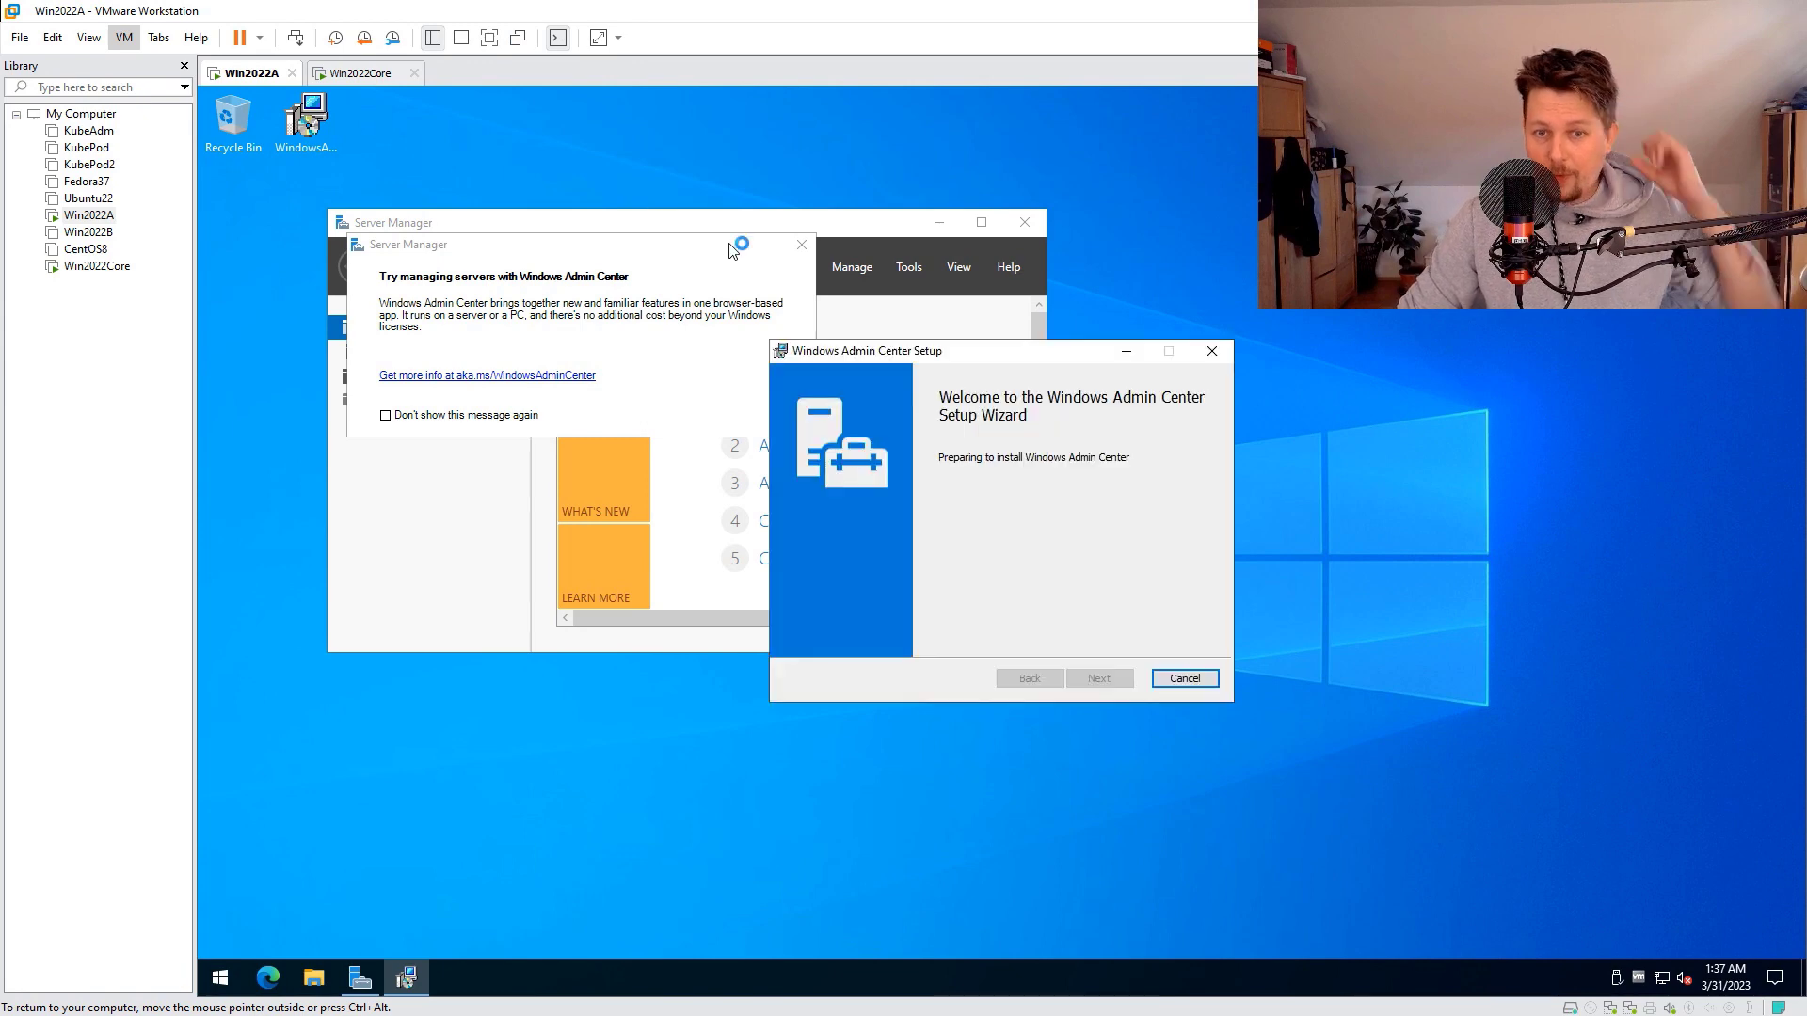
Dismiss the Admin Center popup and close Server Manager to clear the setup wizard.
{"action": "left_click", "coordinate": [802, 245]}
{"action": "left_click", "coordinate": [1025, 222]}
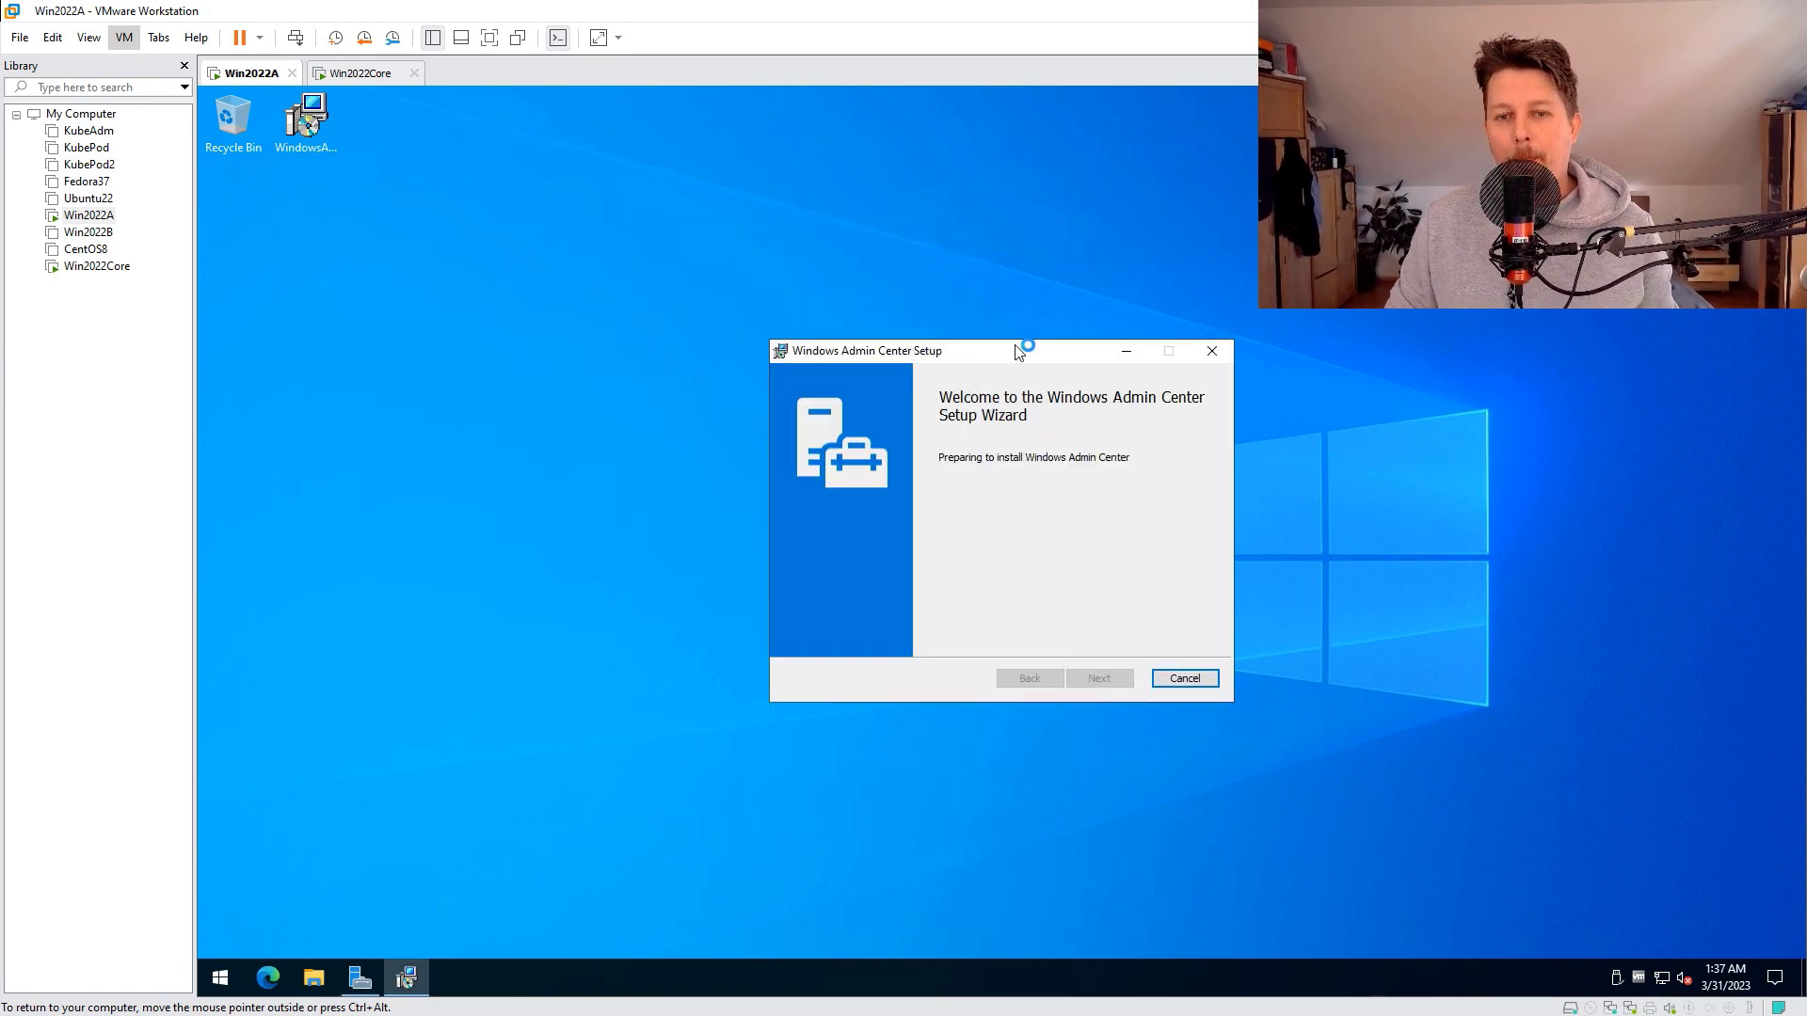
{"action": "left_click_drag", "start_coordinate": [1019, 353], "coordinate": [784, 166]}
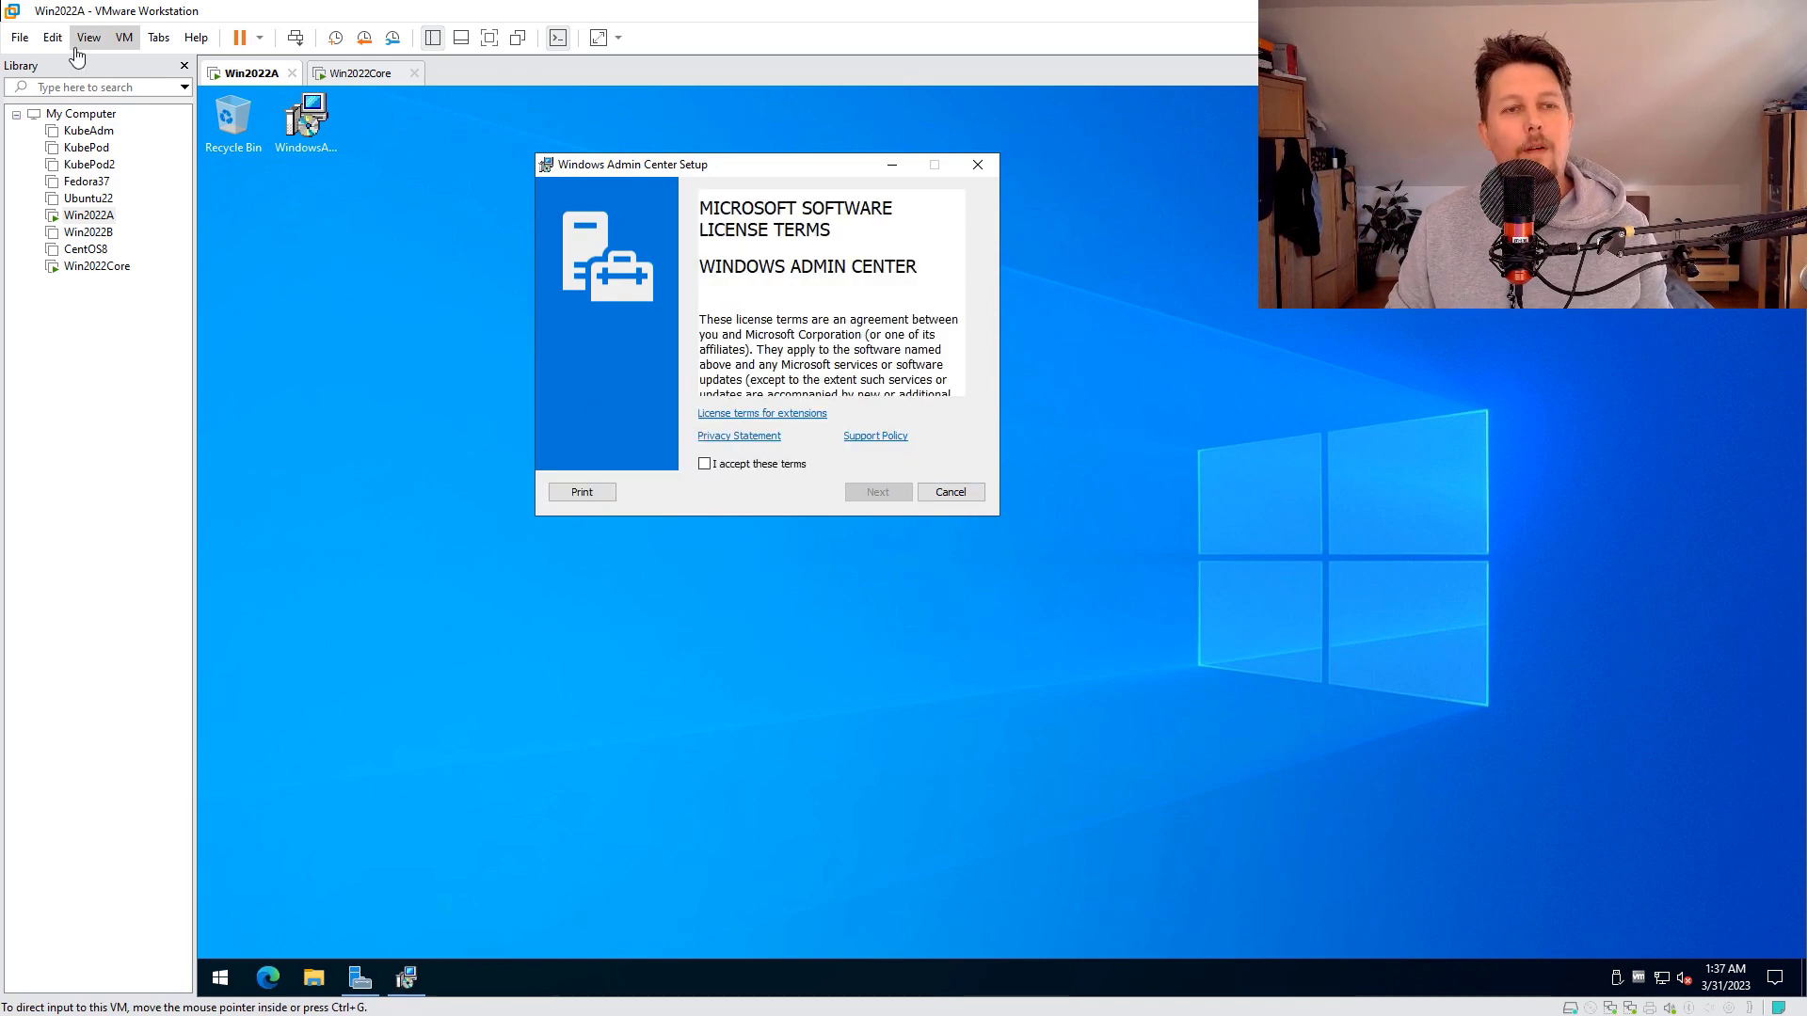
Accept the license, keep required diagnostics, skip Microsoft Update, and install on port 443 with a self-signed certificate.
{"action": "left_click", "coordinate": [705, 463]}
{"action": "left_click", "coordinate": [867, 490]}
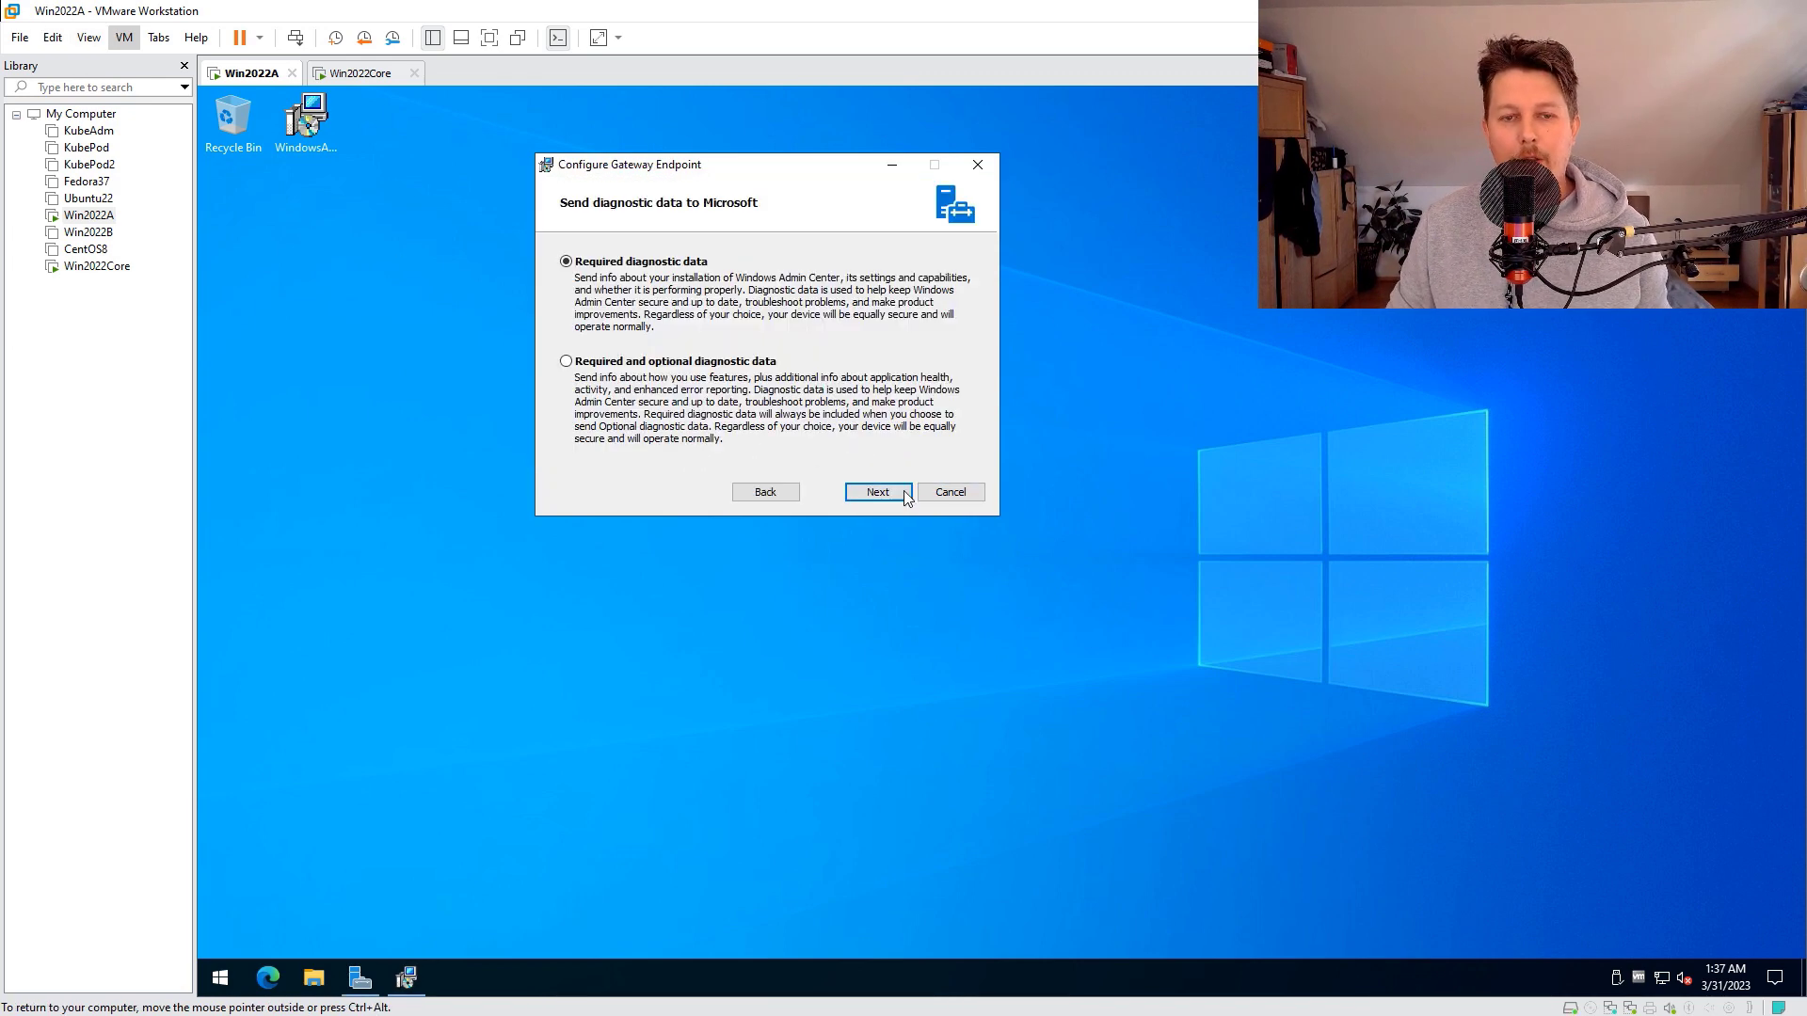
{"action": "left_click", "coordinate": [880, 491]}
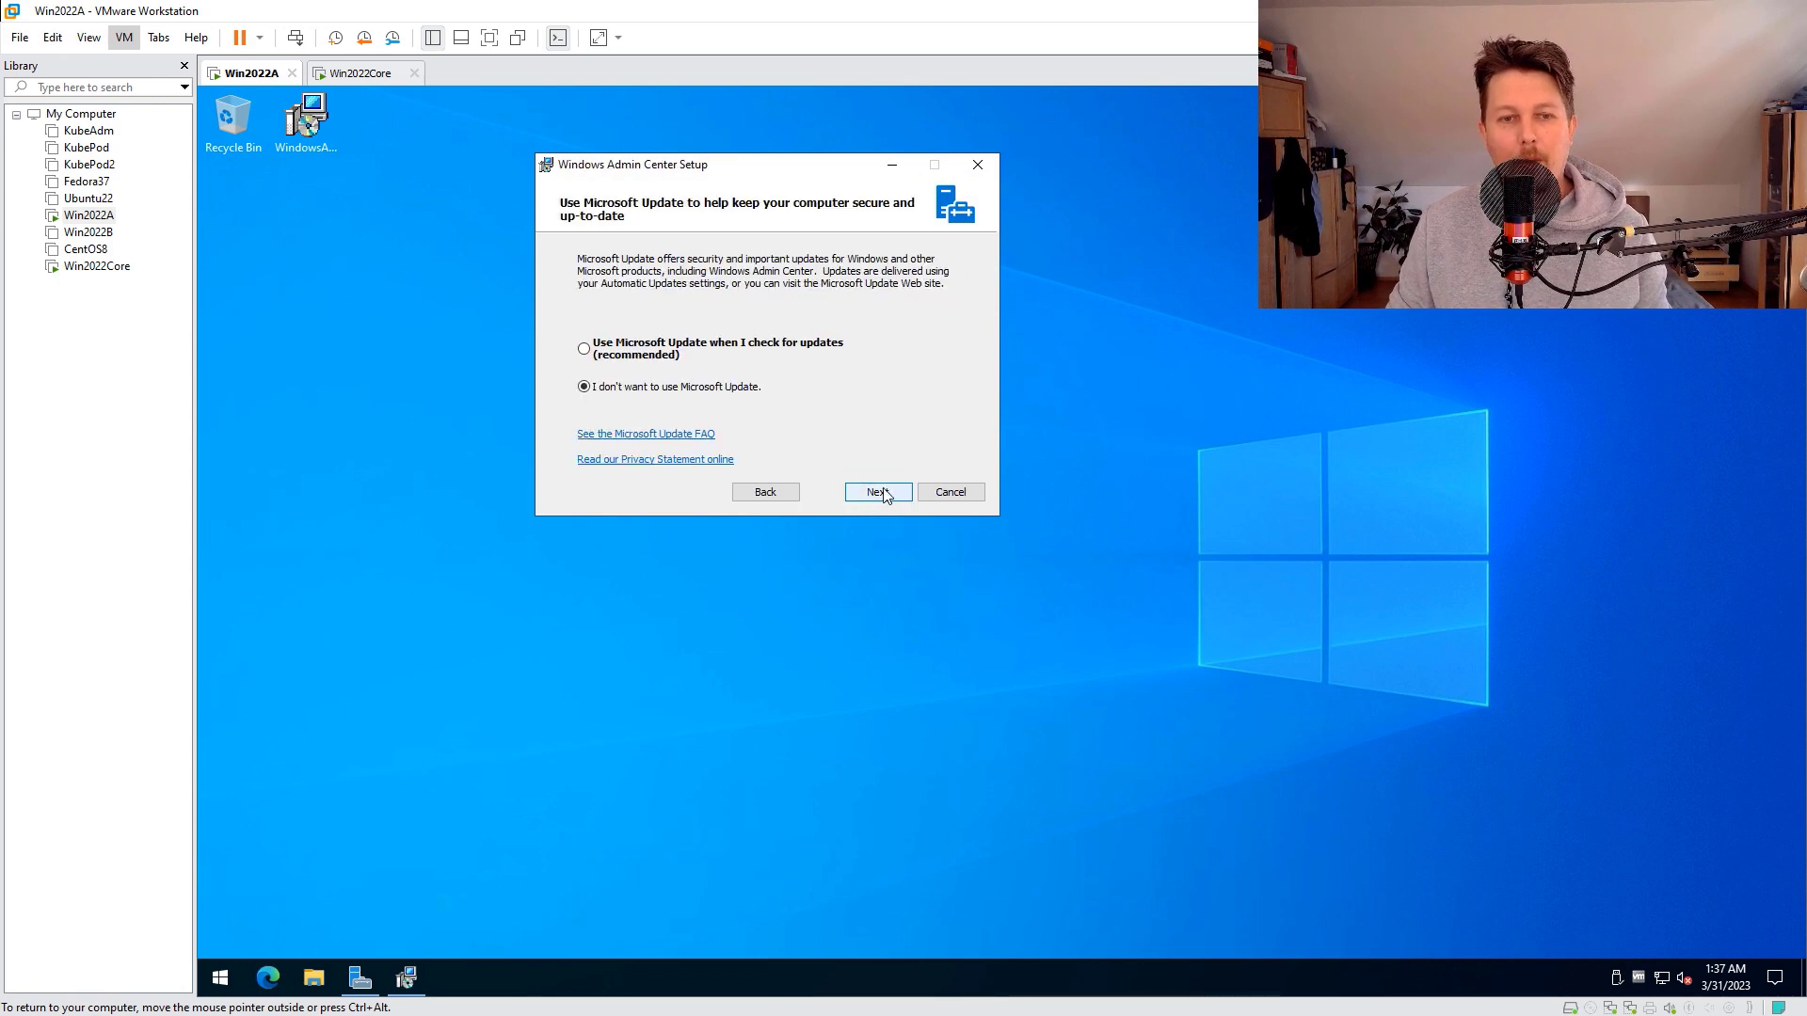
{"action": "left_click", "coordinate": [889, 491]}
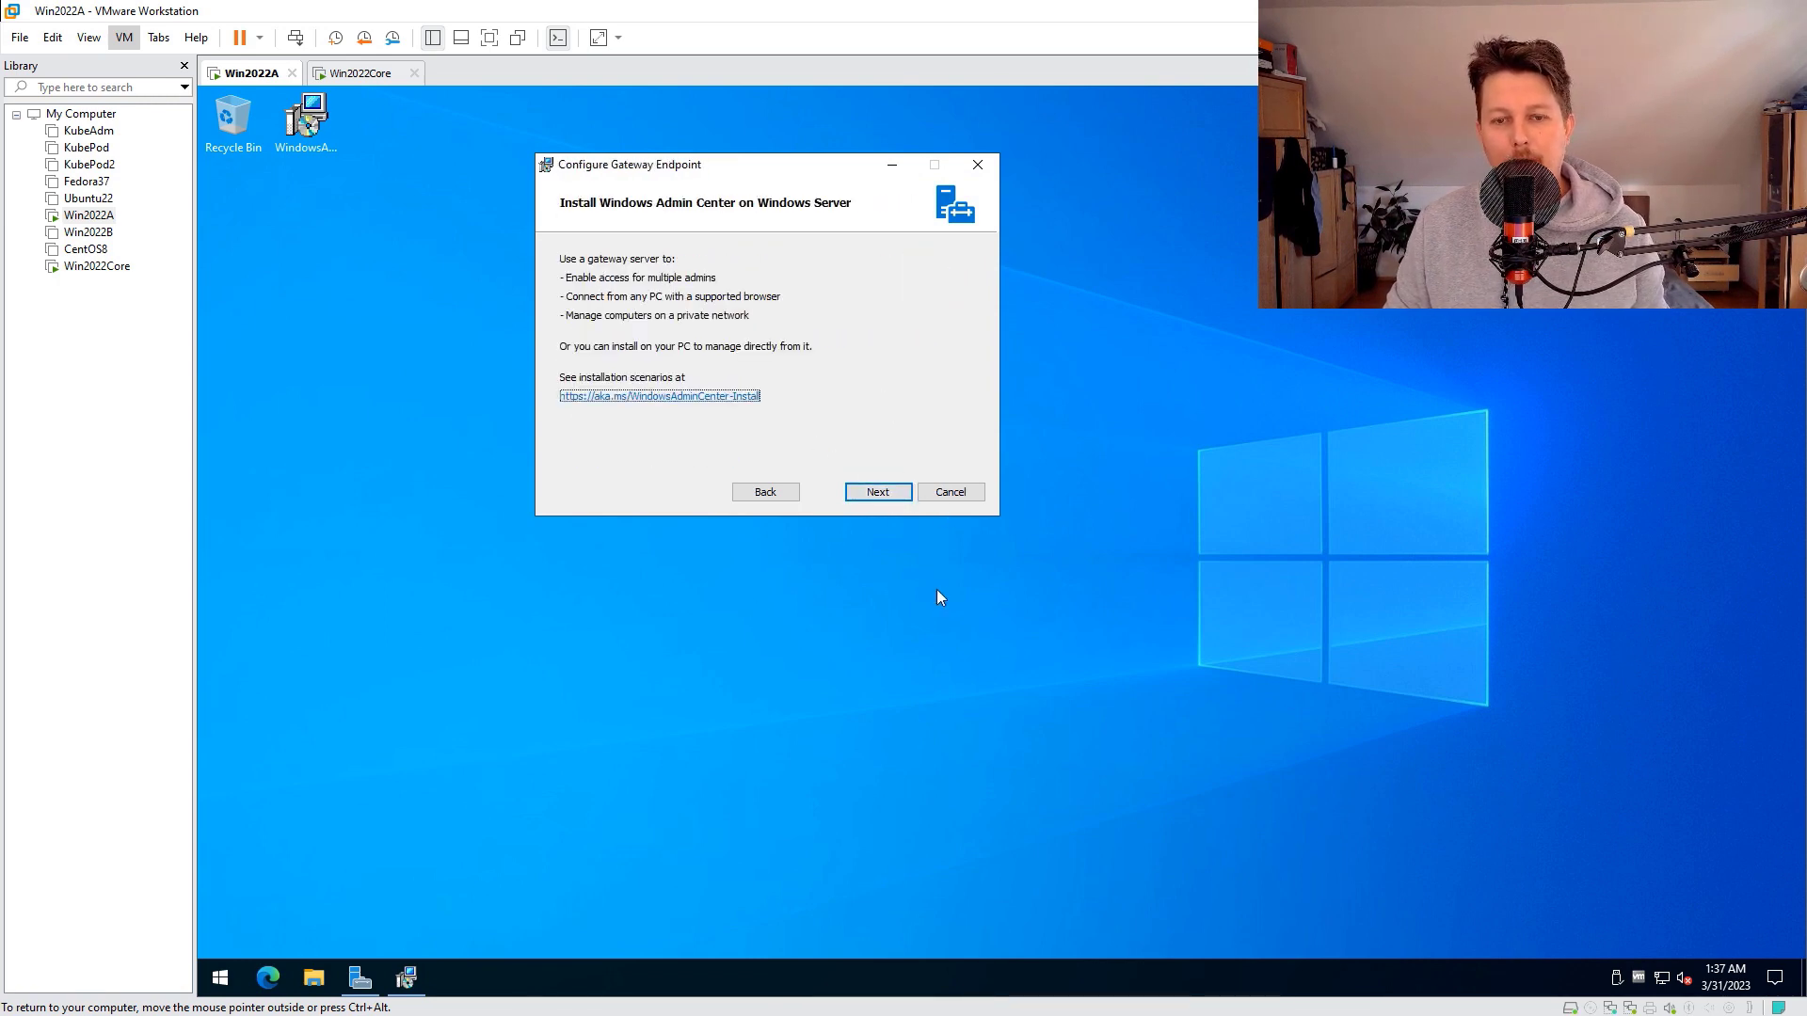
{"action": "left_click", "coordinate": [884, 491]}
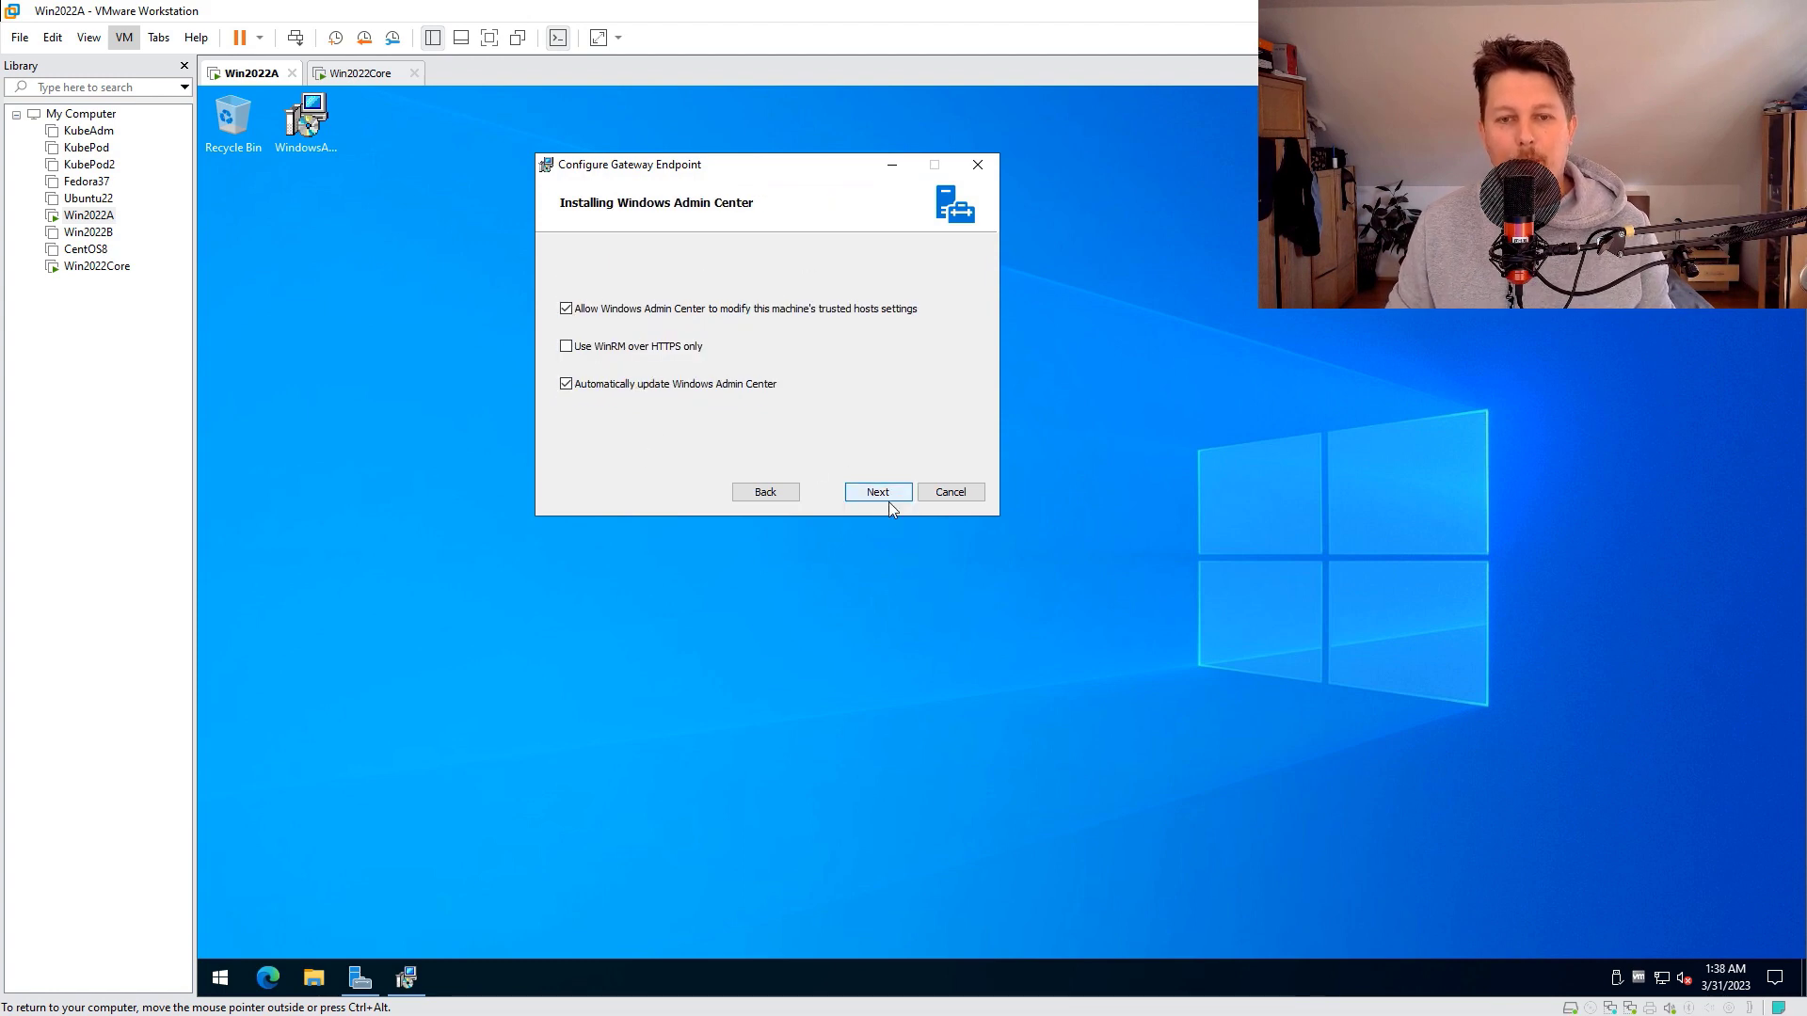
{"action": "left_click", "coordinate": [883, 493]}
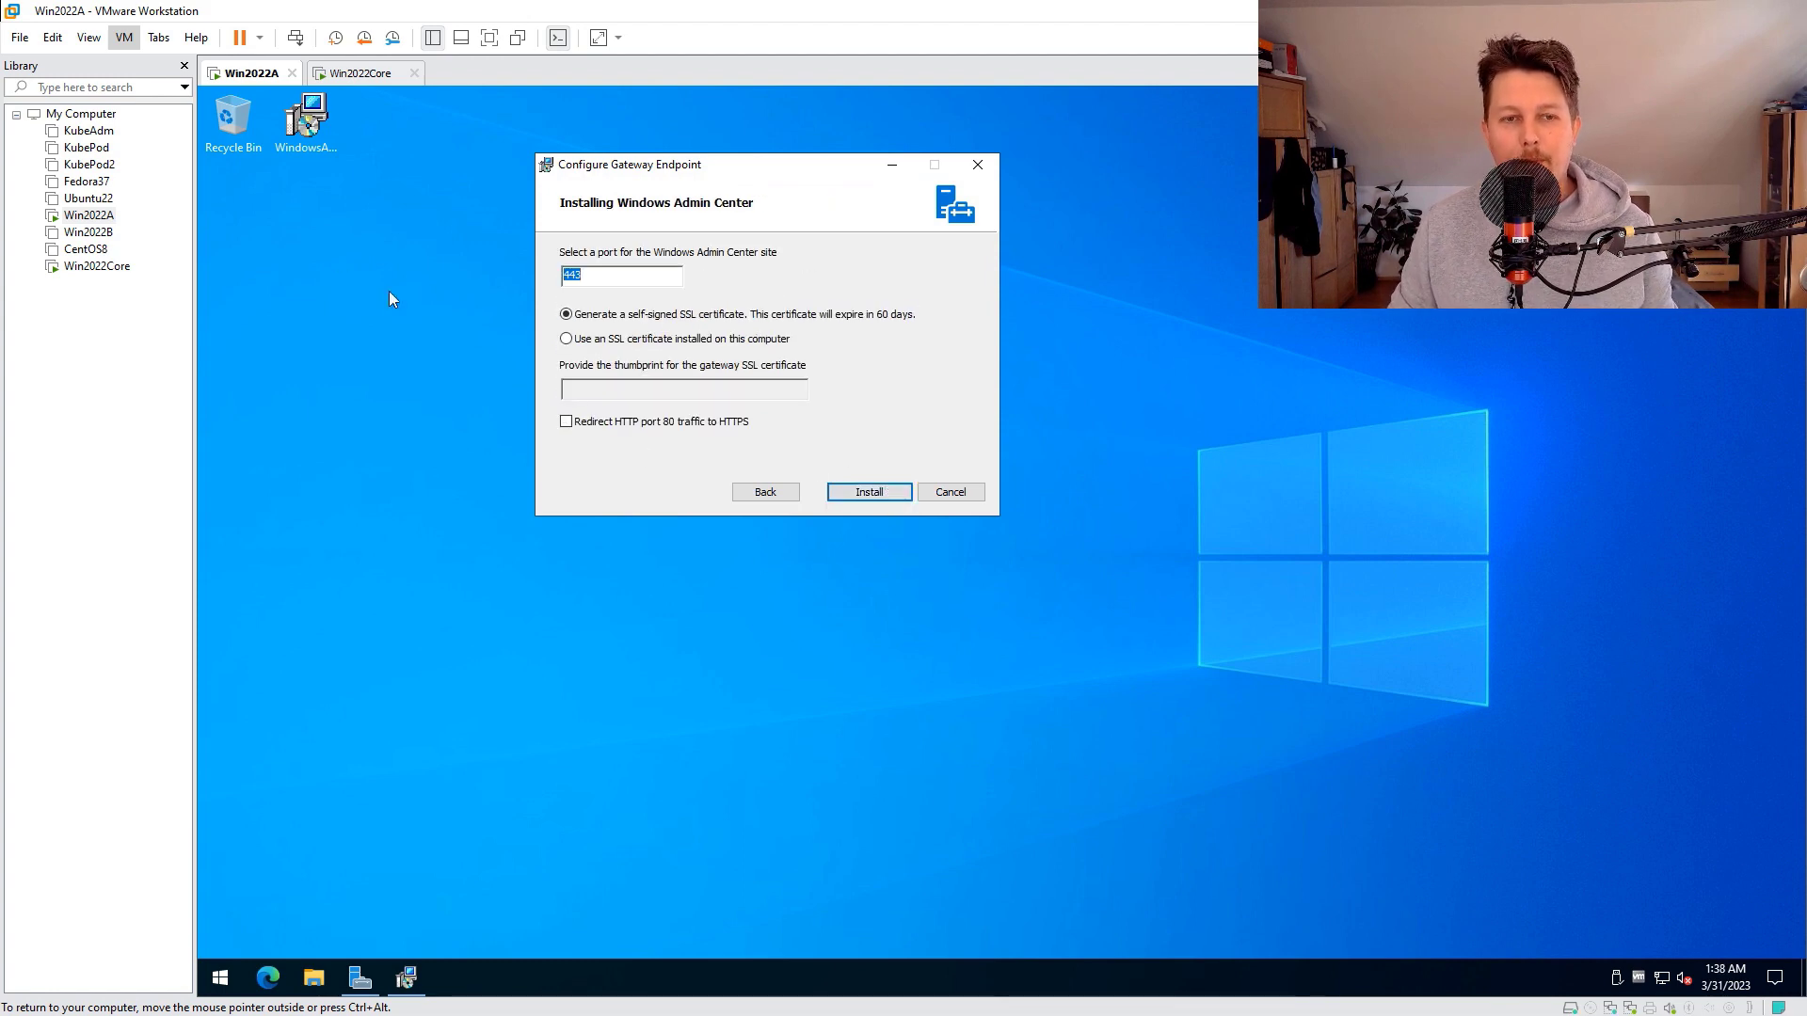
{"action": "left_click", "coordinate": [886, 493]}
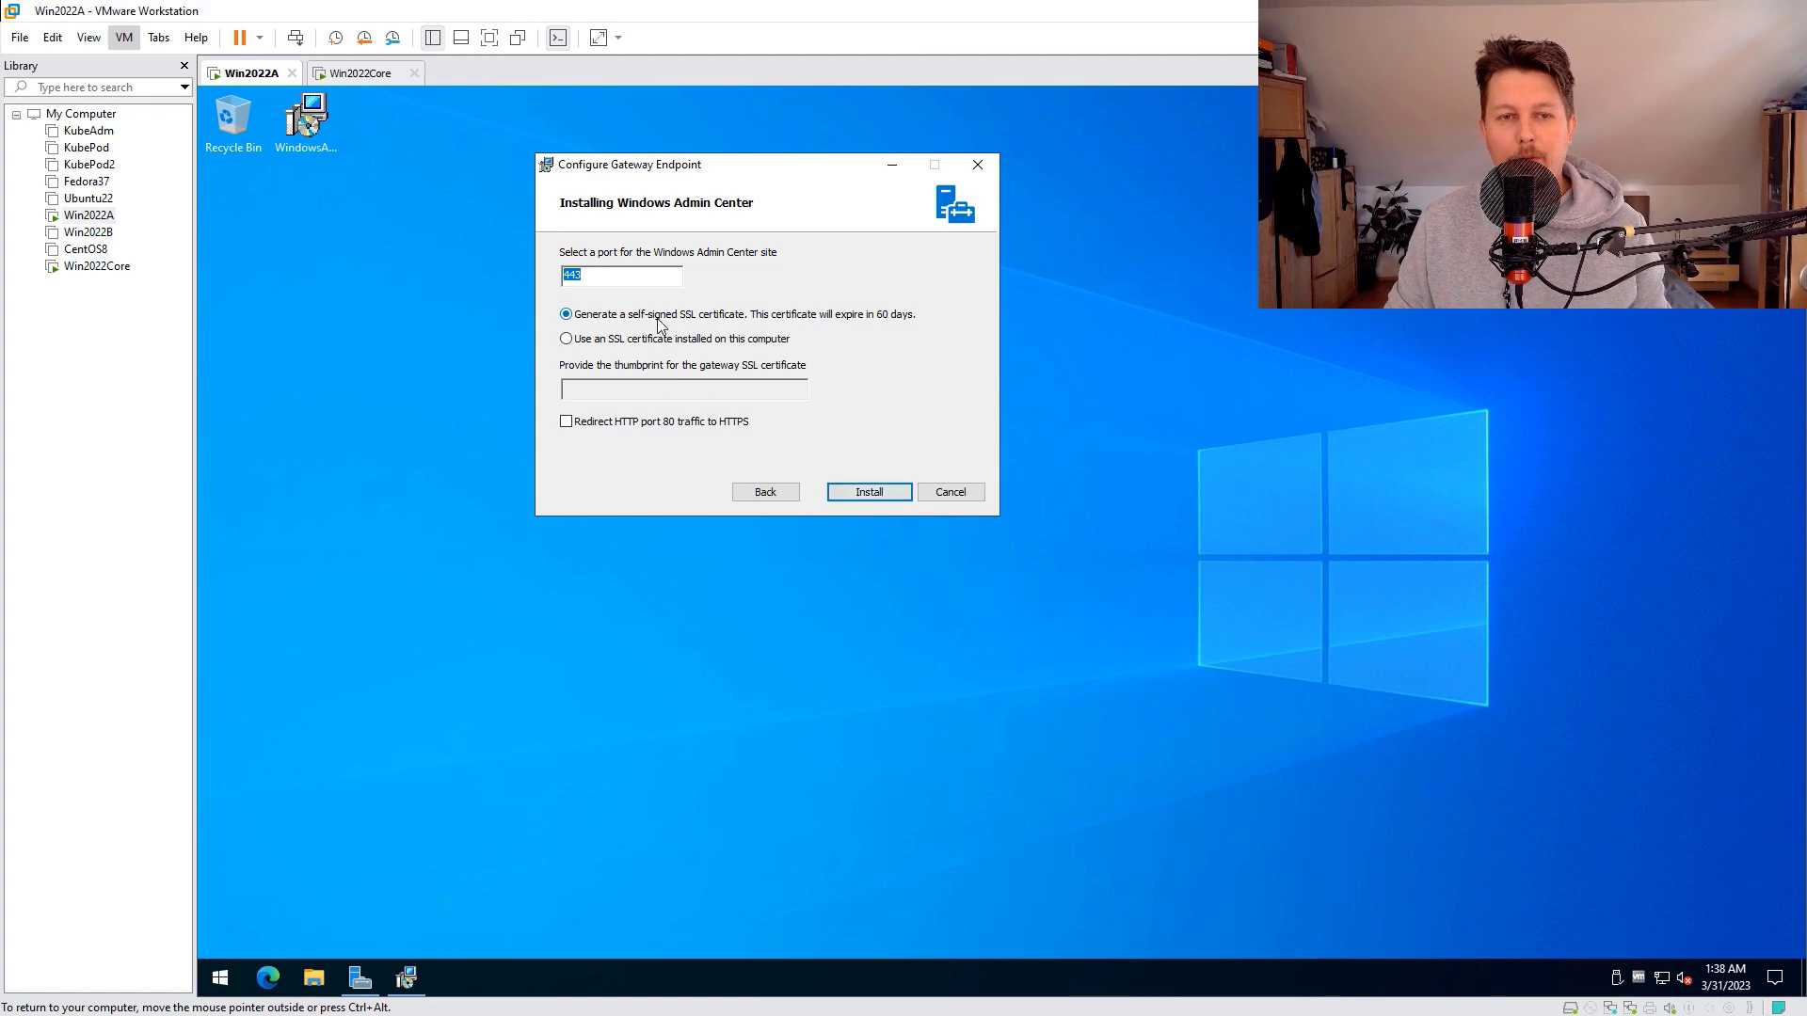
{"action": "left_click", "coordinate": [860, 484]}
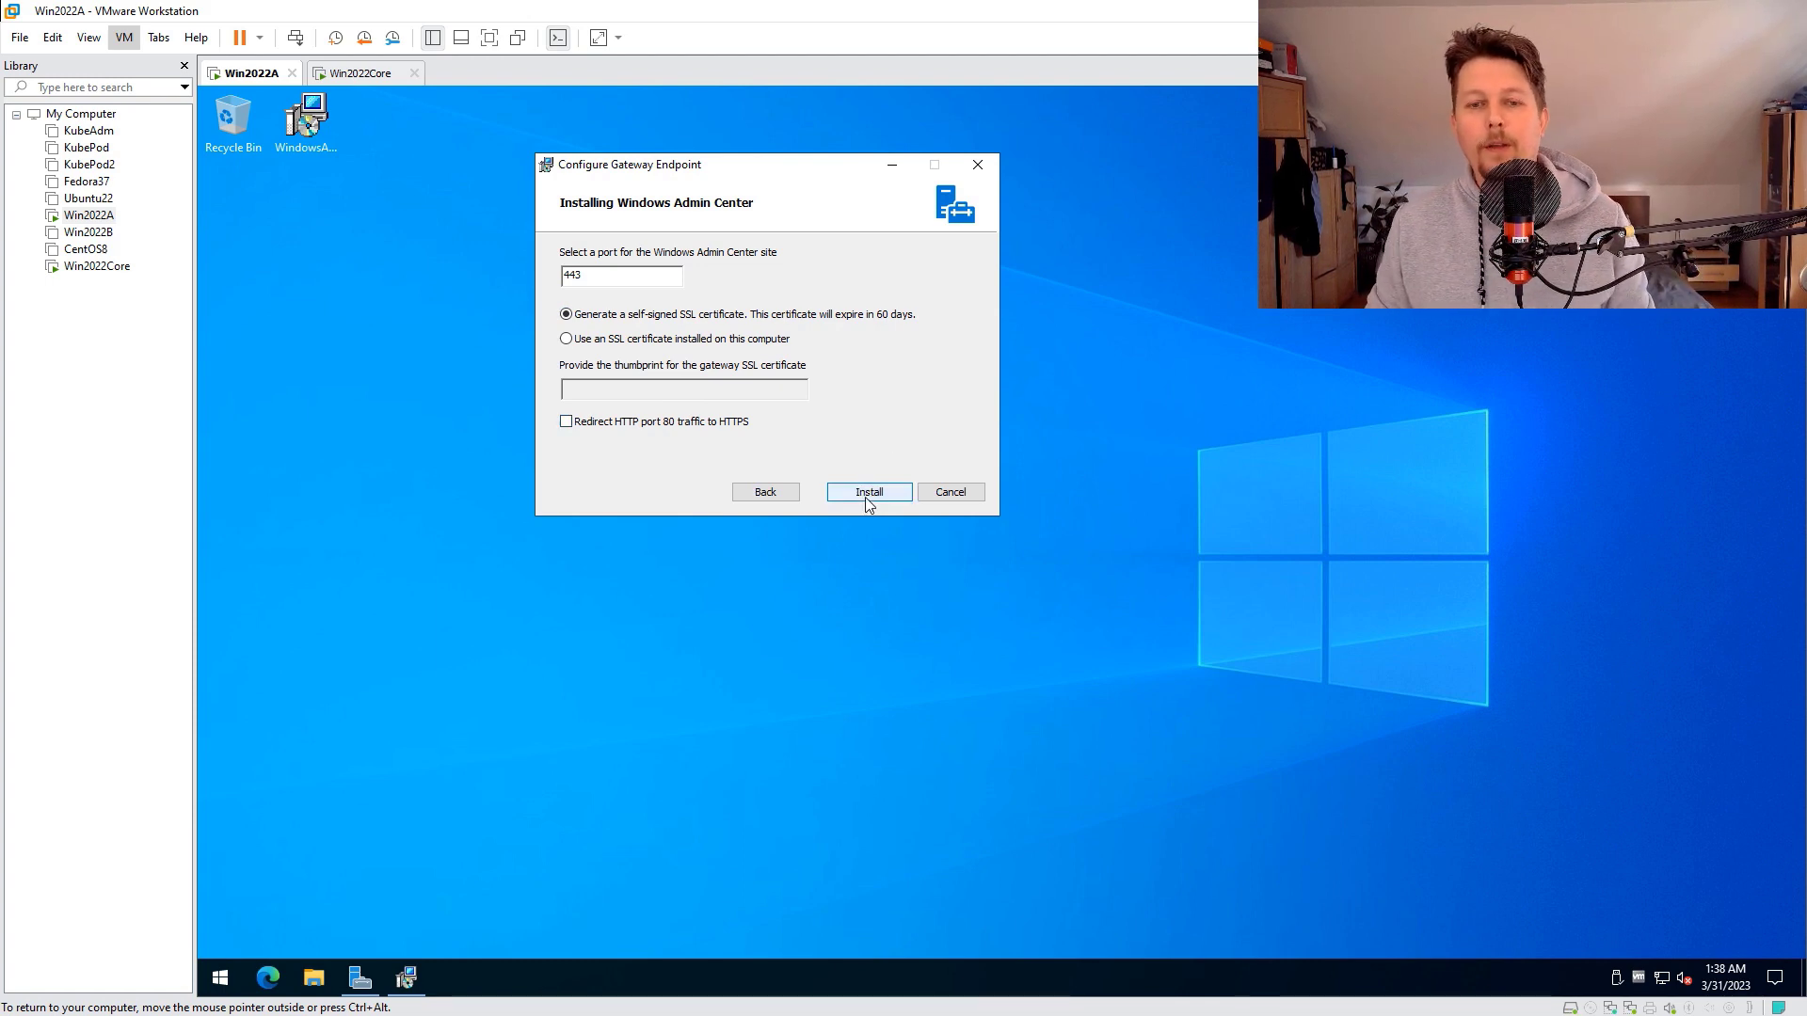
{"action": "left_click", "coordinate": [867, 500]}
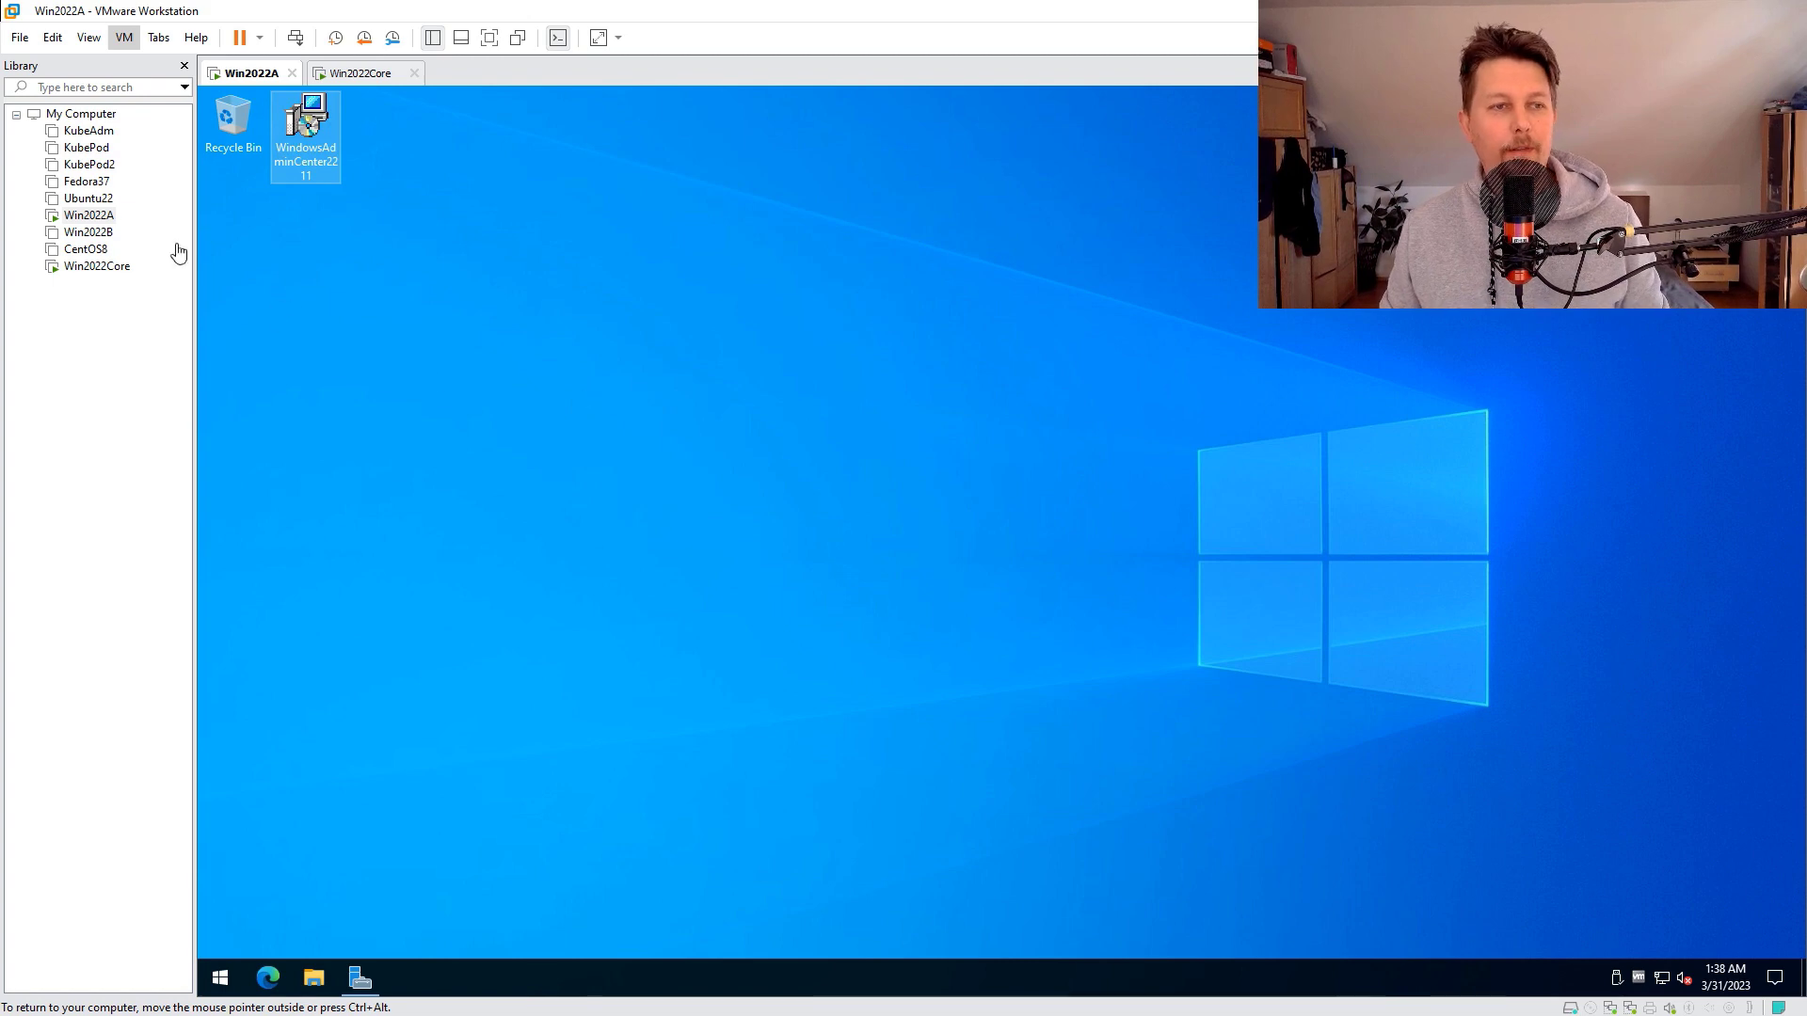
Power on Win2022B from the Library, then switch back to the Win2022A tab.
{"action": "left_click", "coordinate": [88, 232]}
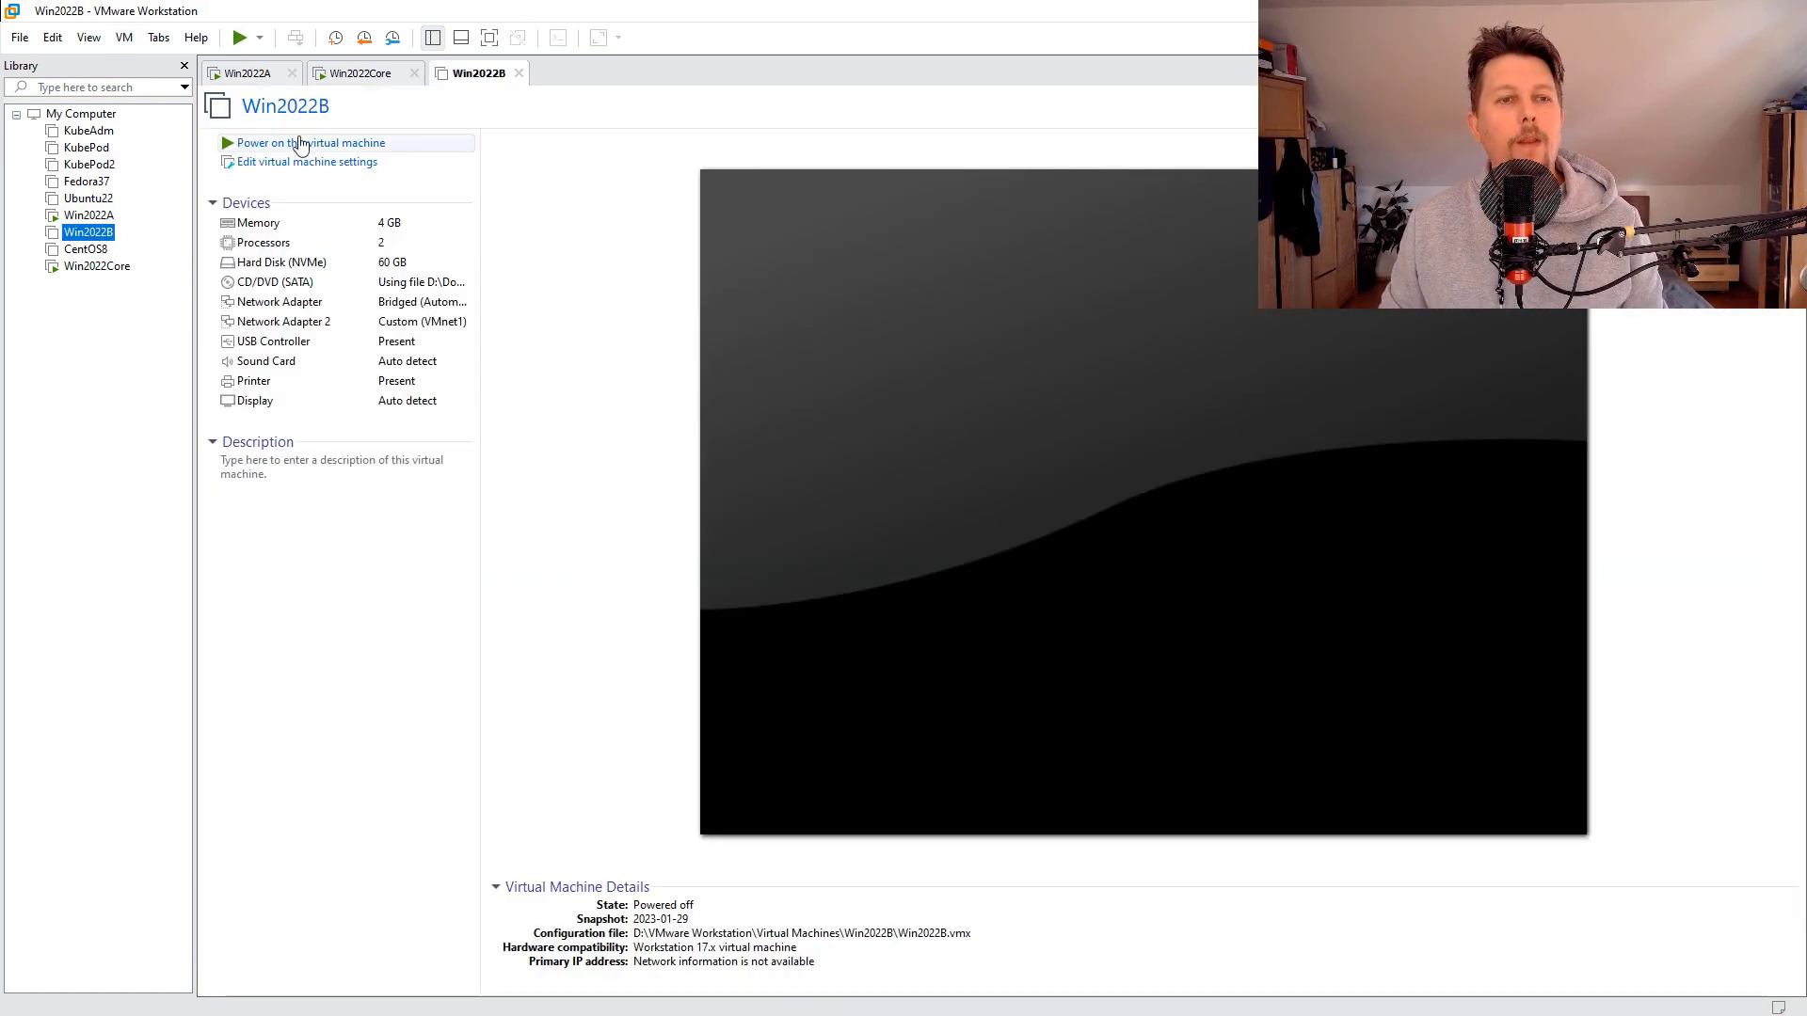
{"action": "left_click", "coordinate": [303, 143]}
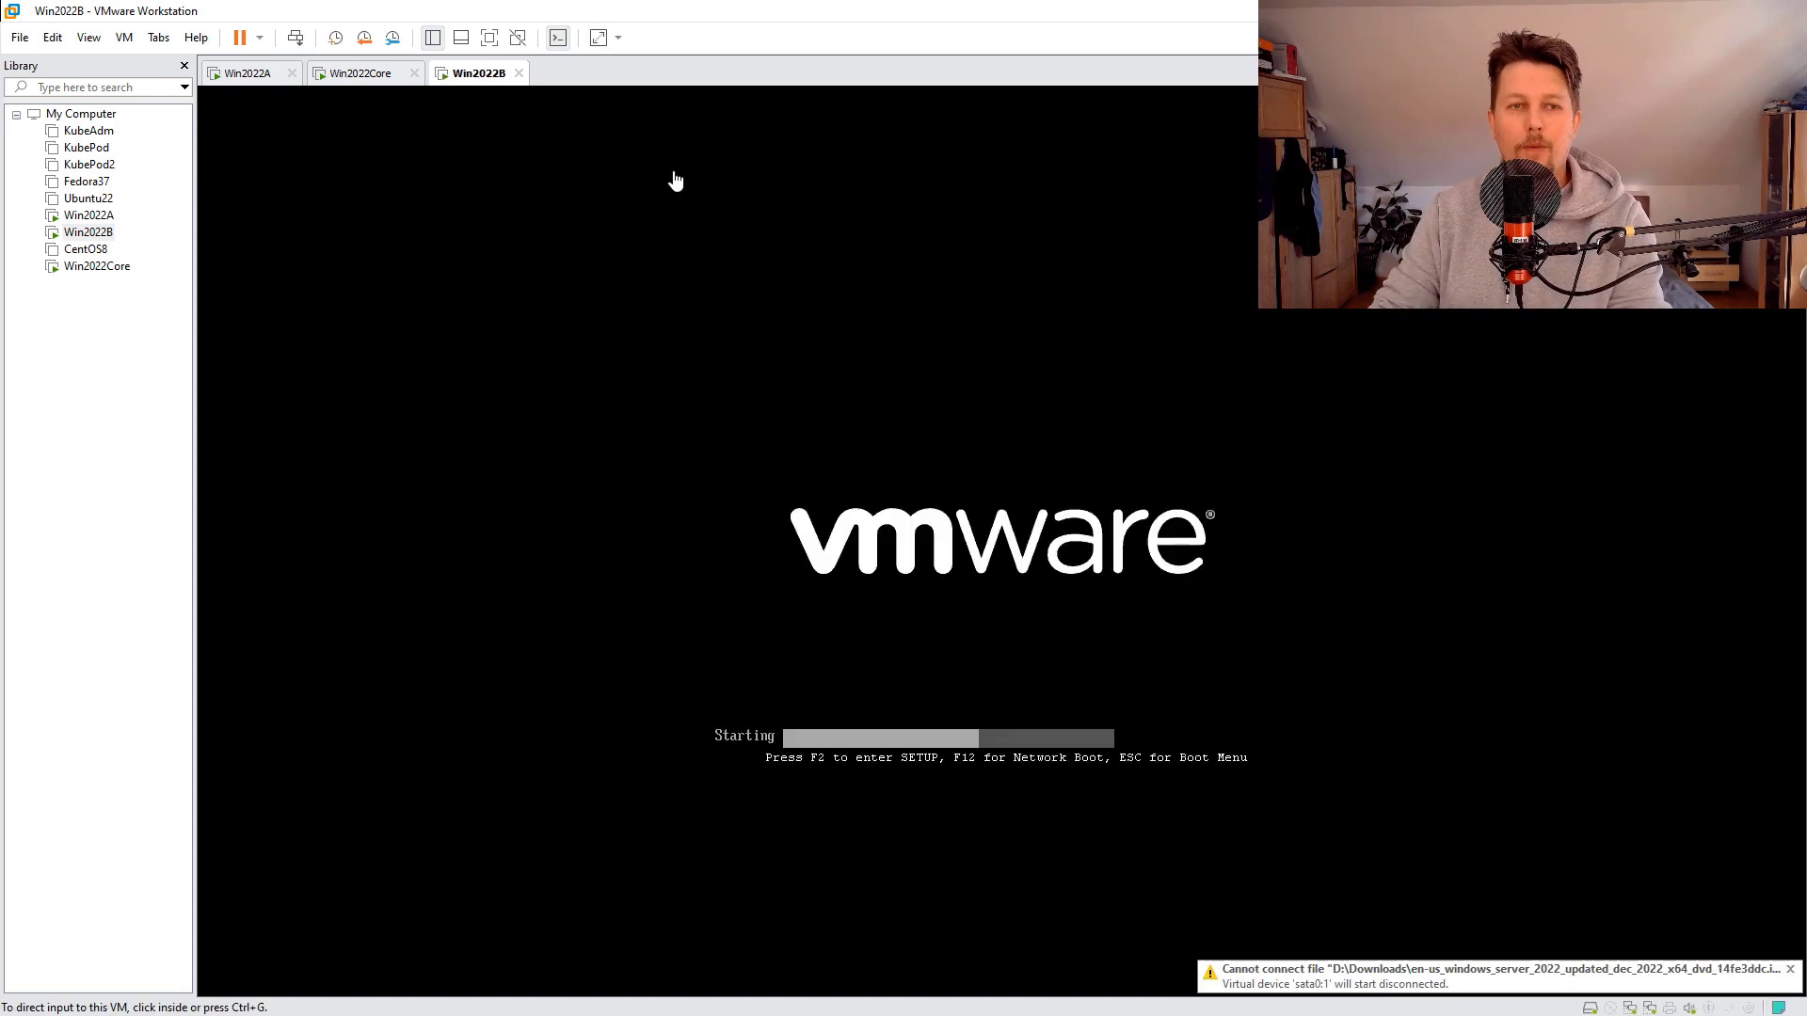
{"action": "left_click", "coordinate": [346, 76]}
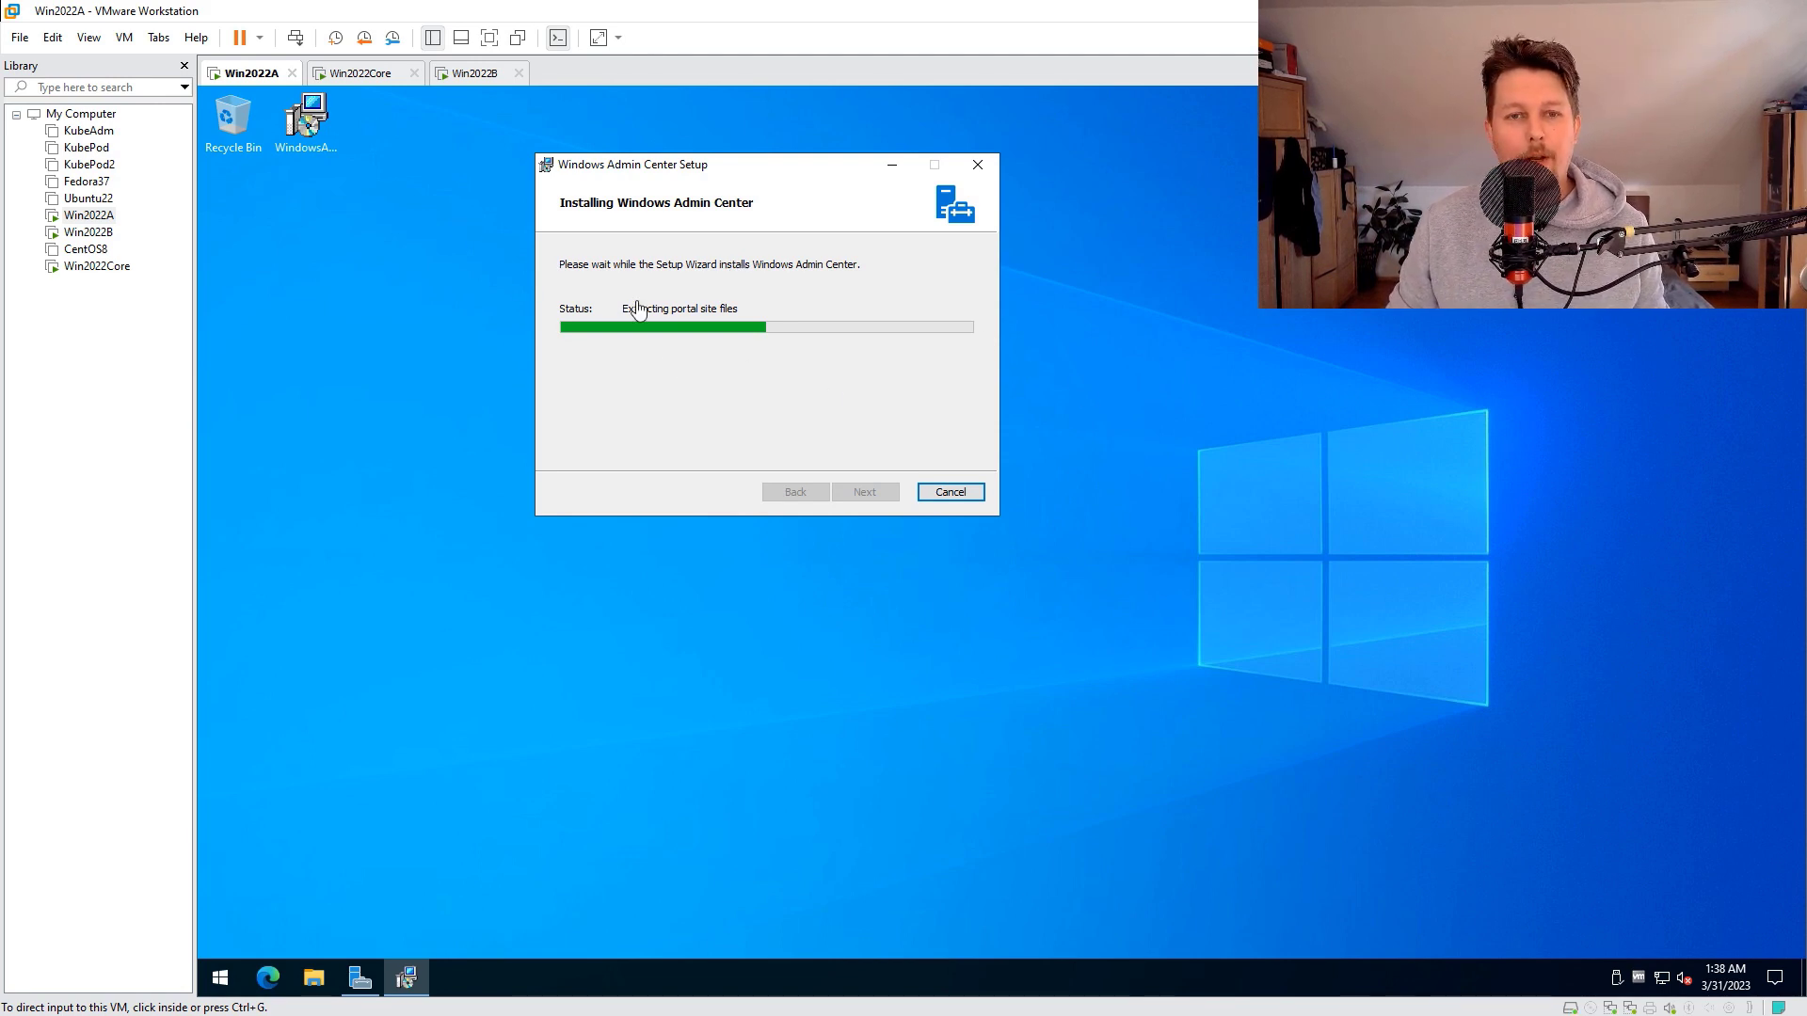
Open a command prompt on Win2022A and ping win2022b.
{"action": "key", "text": "super+r"}
{"action": "type", "text": "cmd"}
{"action": "key", "text": "Return"}
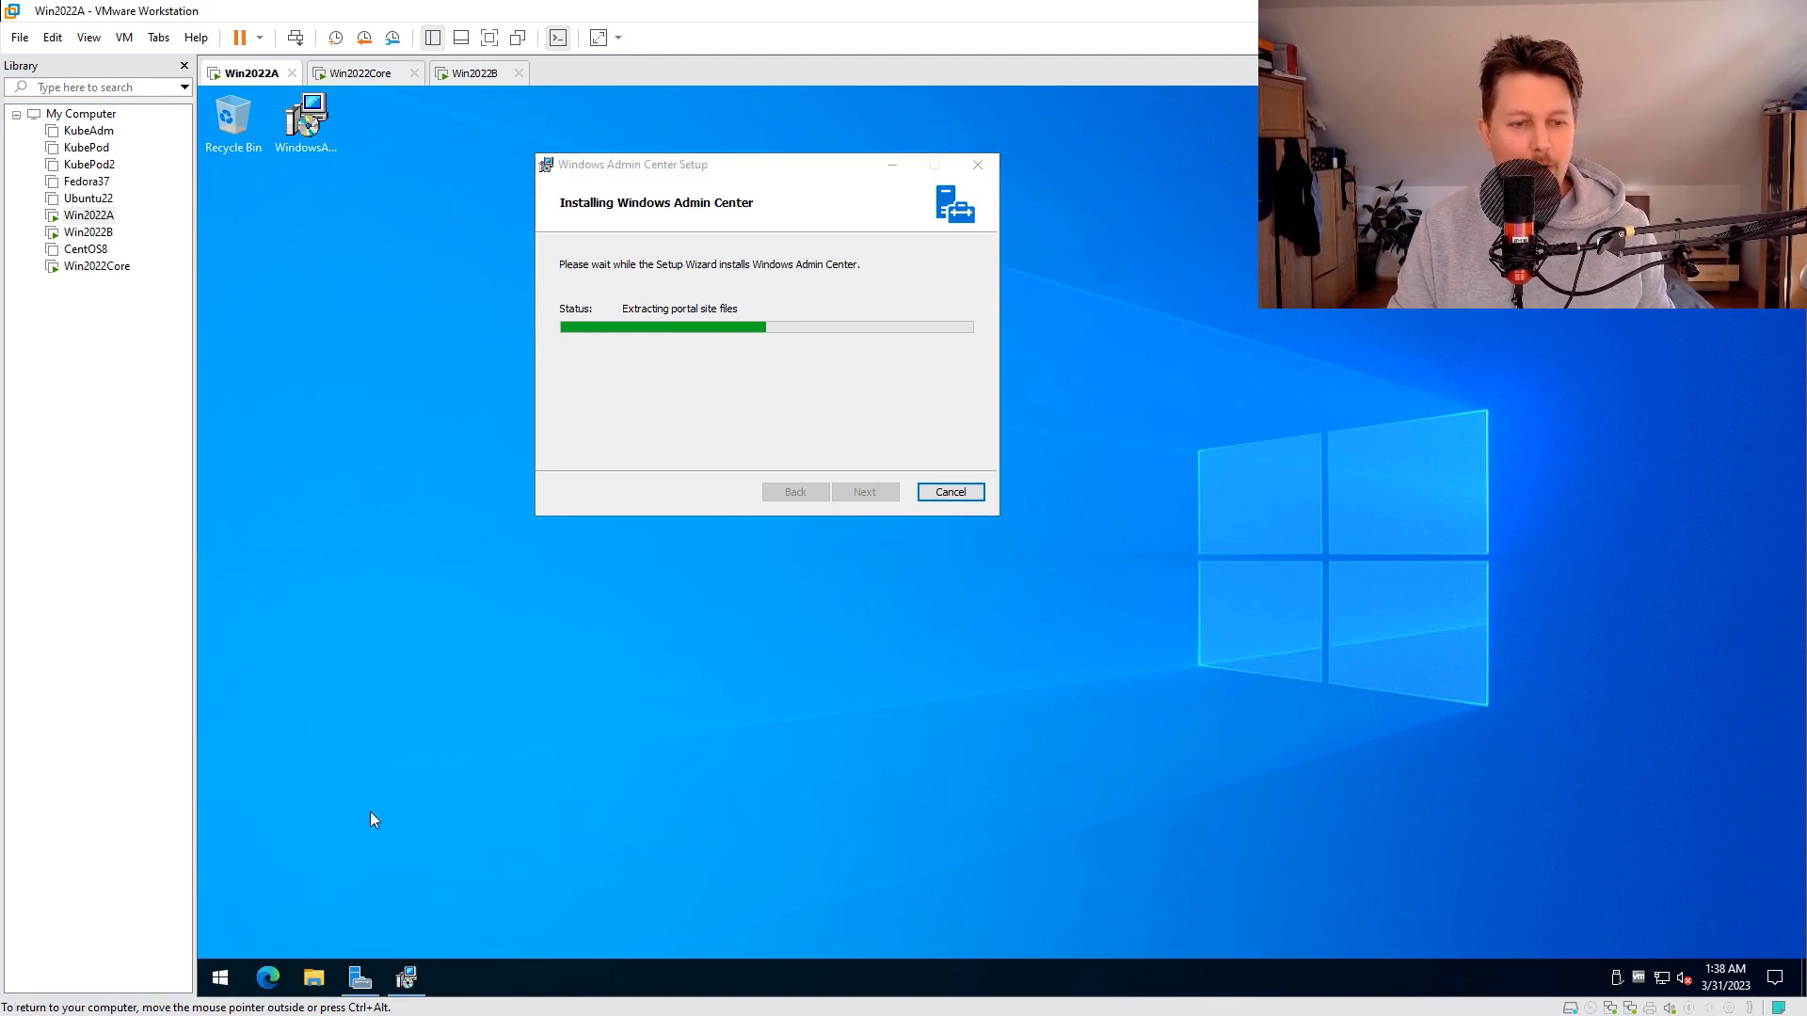
{"action": "type", "text": "ping win"}
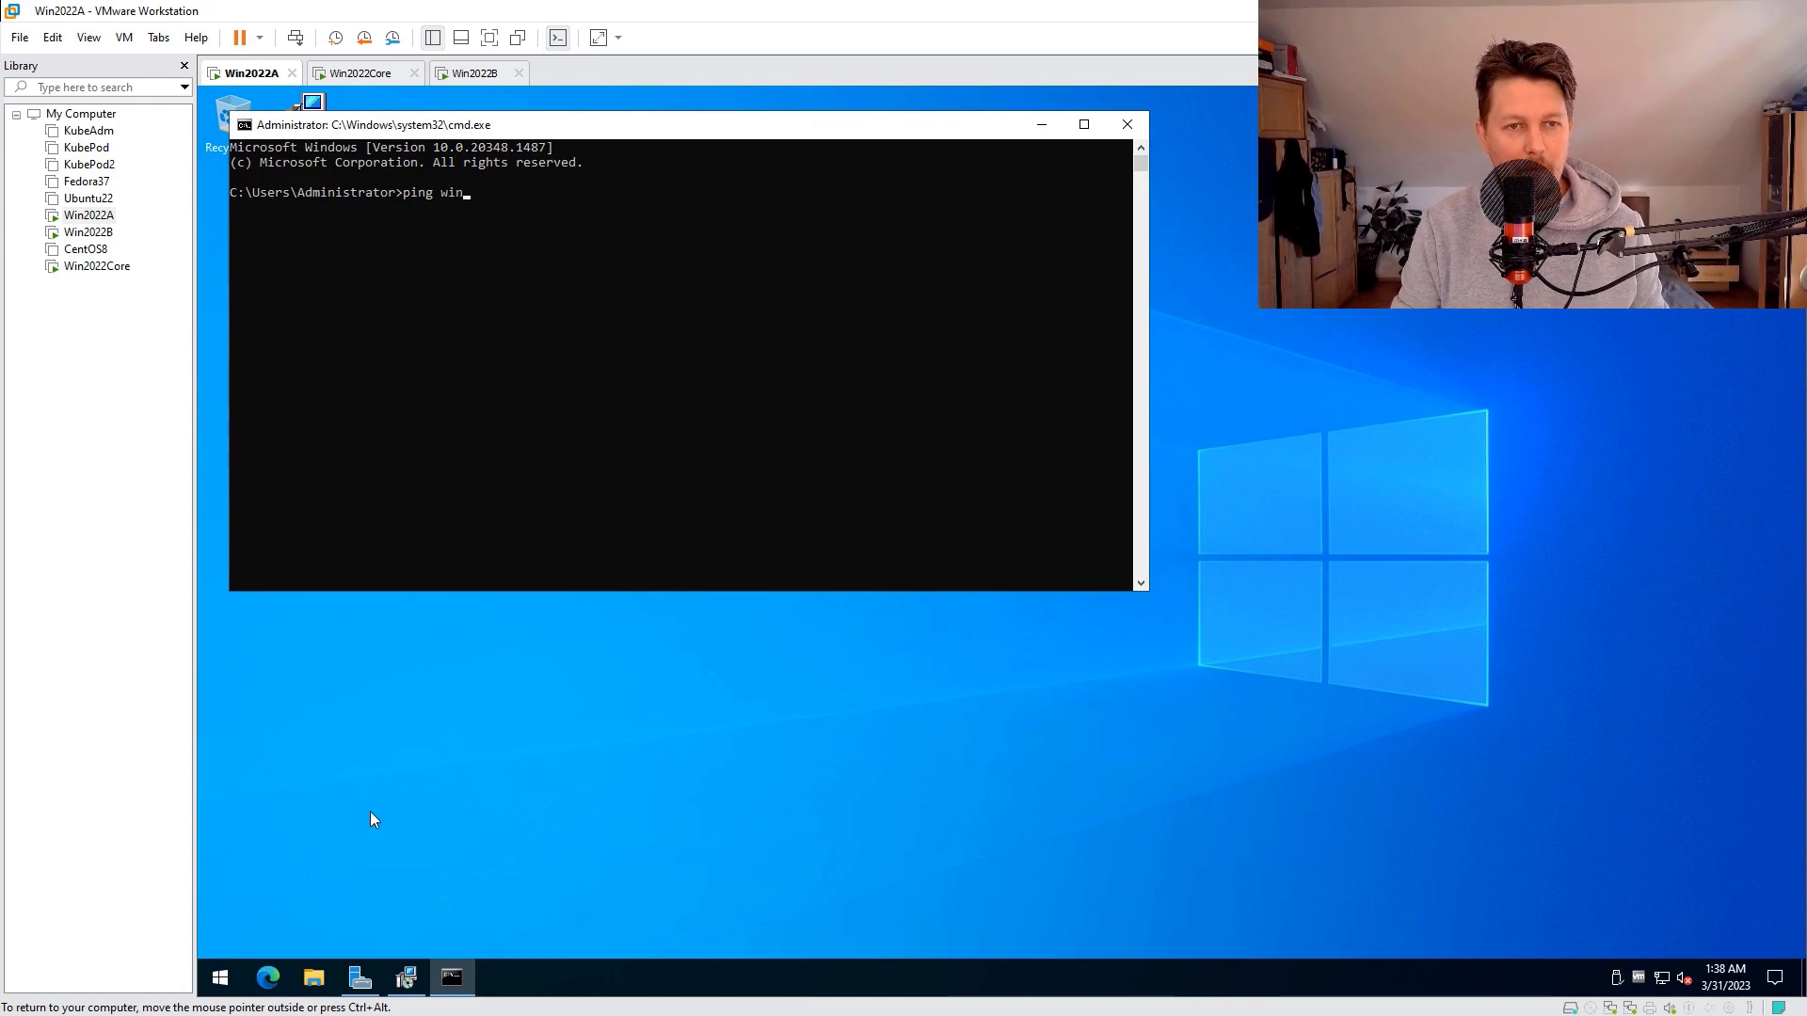
{"action": "type", "text": "20"}
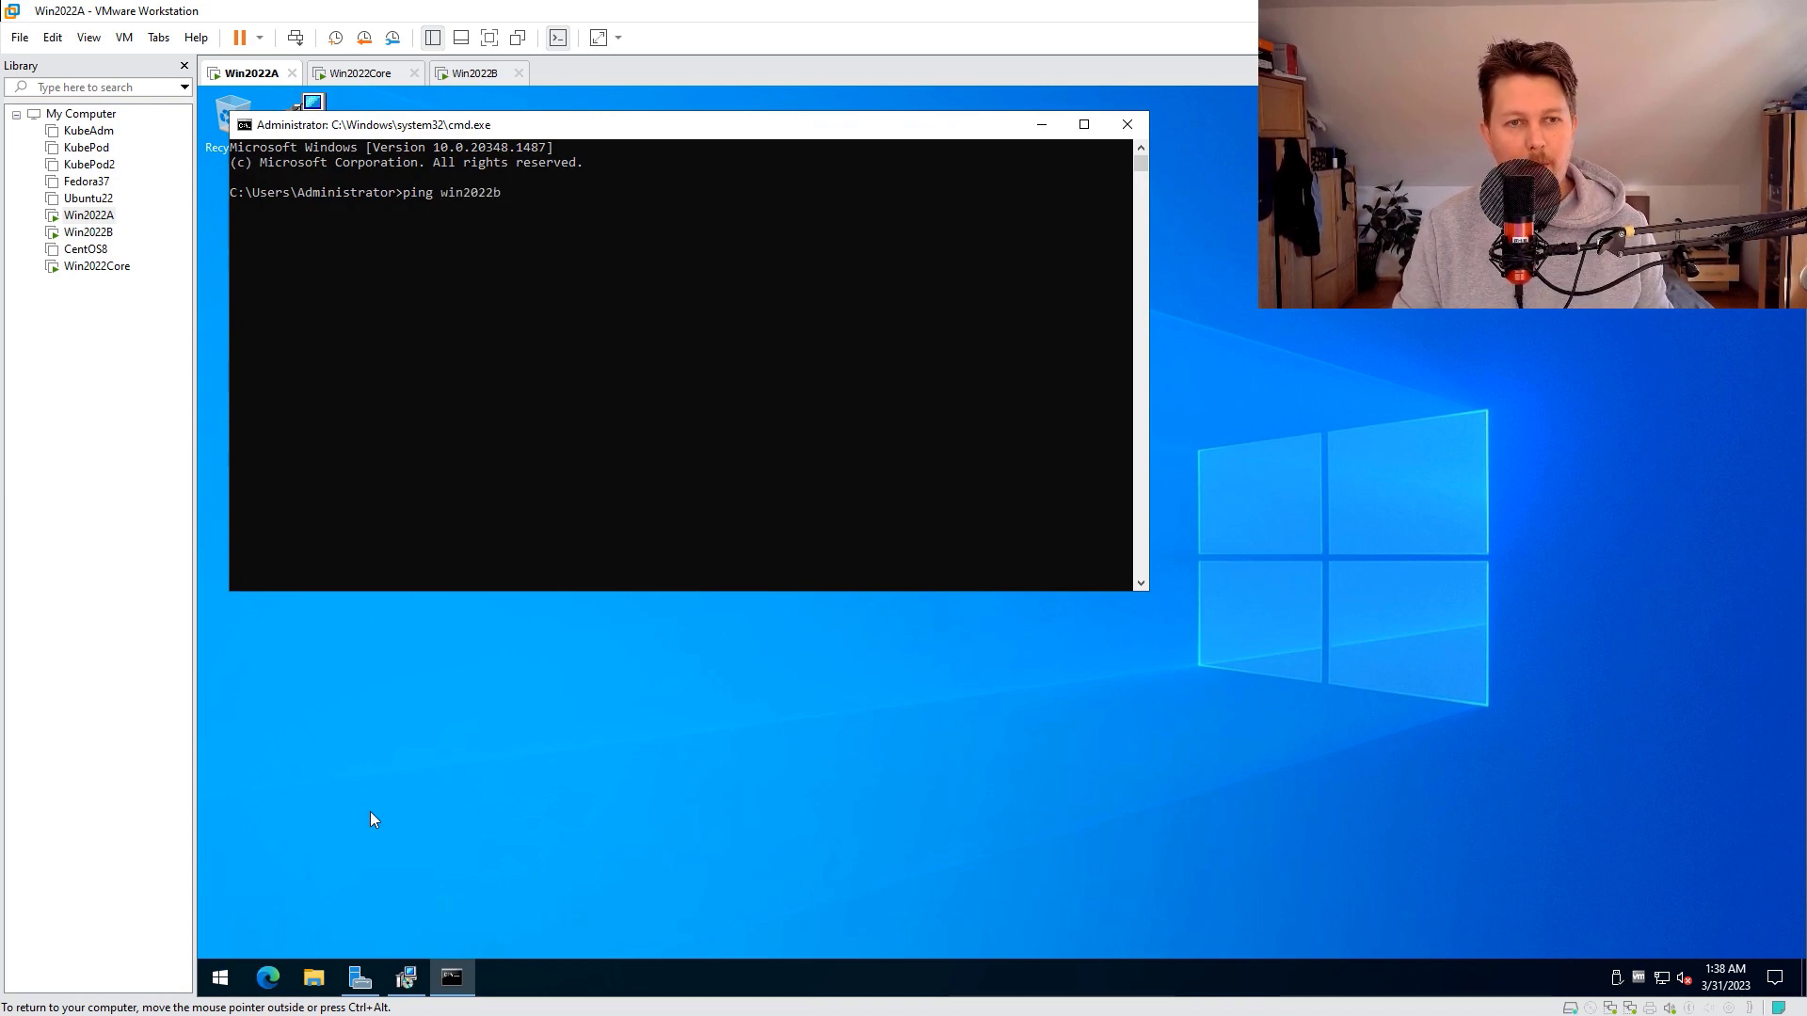
{"action": "type", "text": "22b"}
{"action": "key", "text": "Return"}
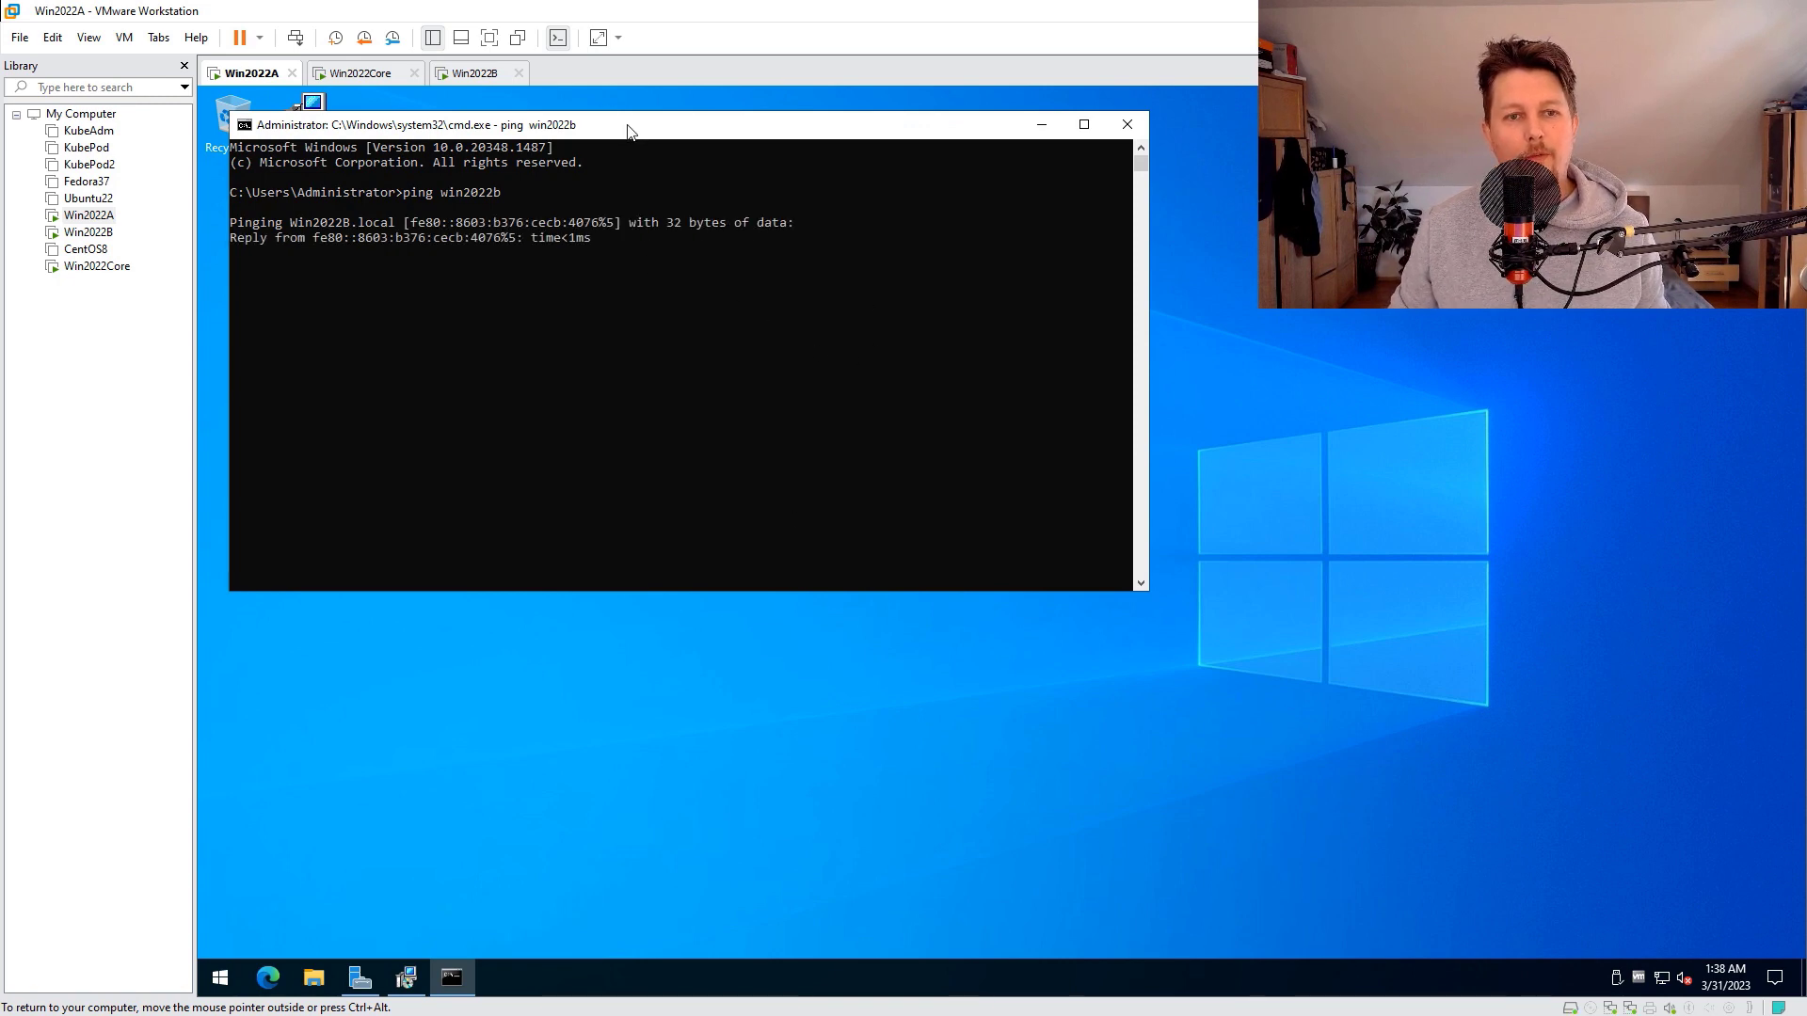
{"action": "left_click_drag", "start_coordinate": [629, 130], "coordinate": [908, 185]}
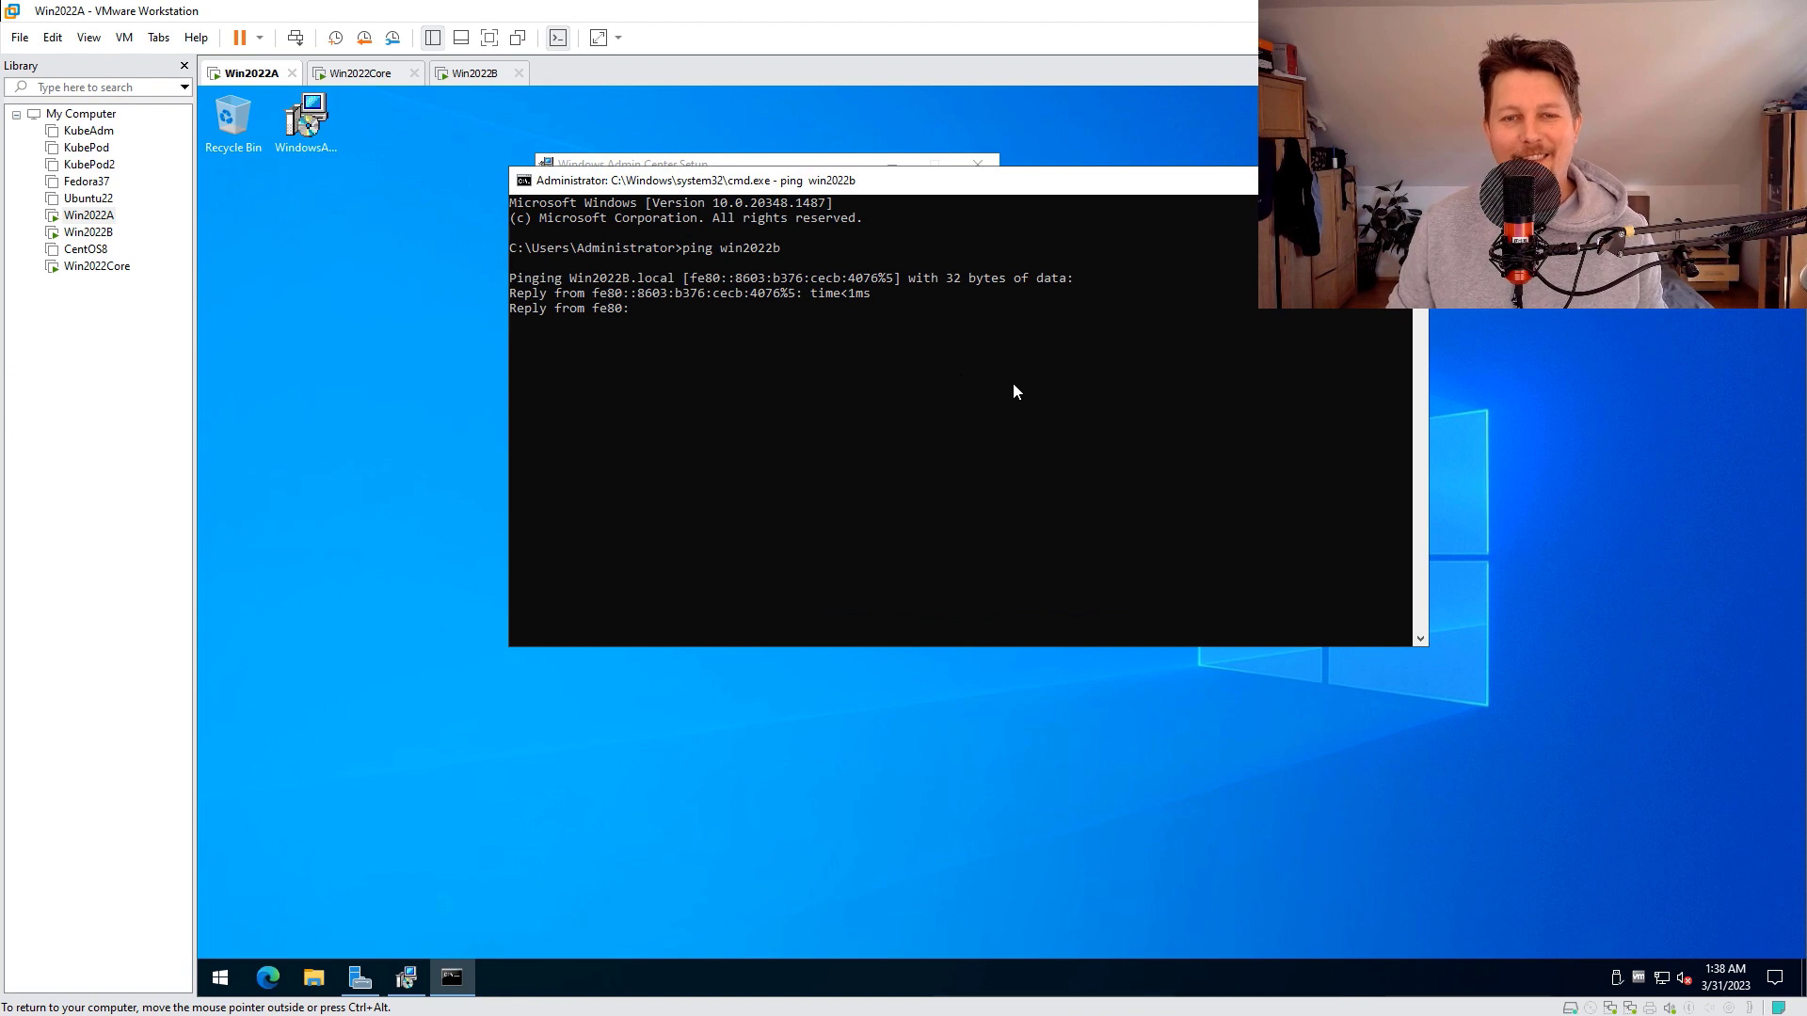
Stop the running ping and clear the stray text at the prompt.
{"action": "key", "text": "ctrl+c"}
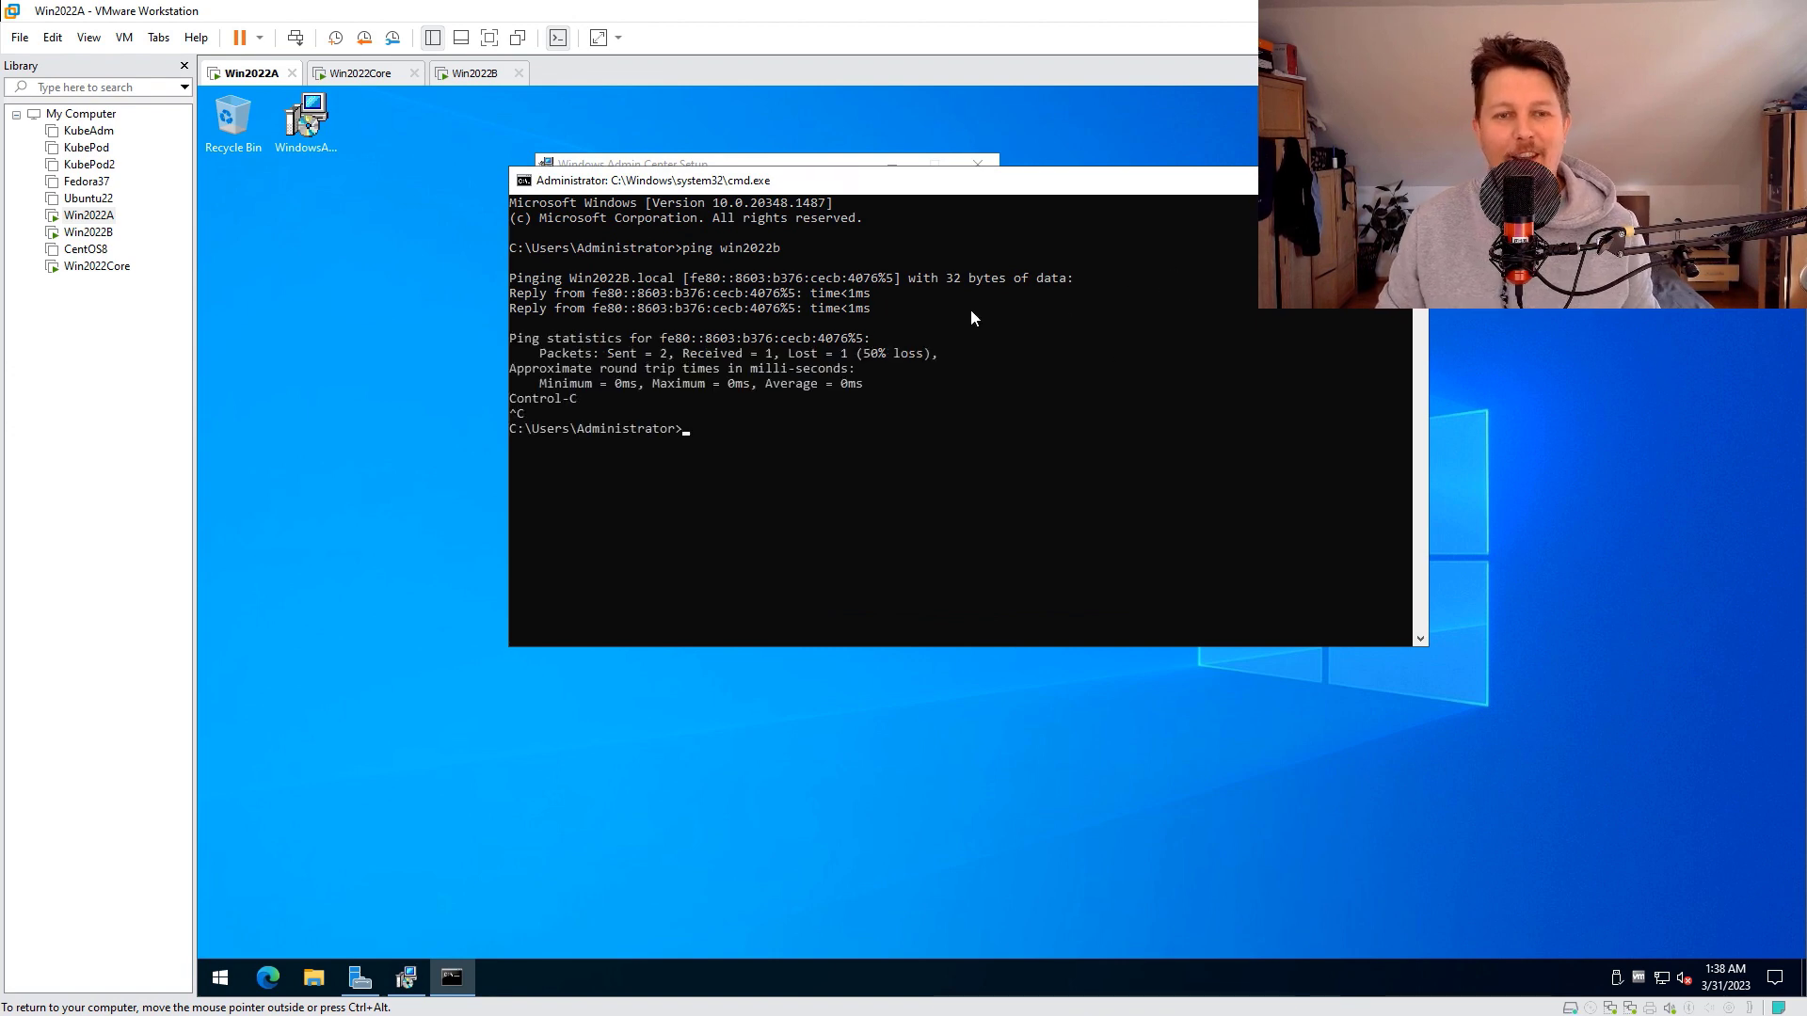
{"action": "type", "text": "saidjhasidhaksjdhas"}
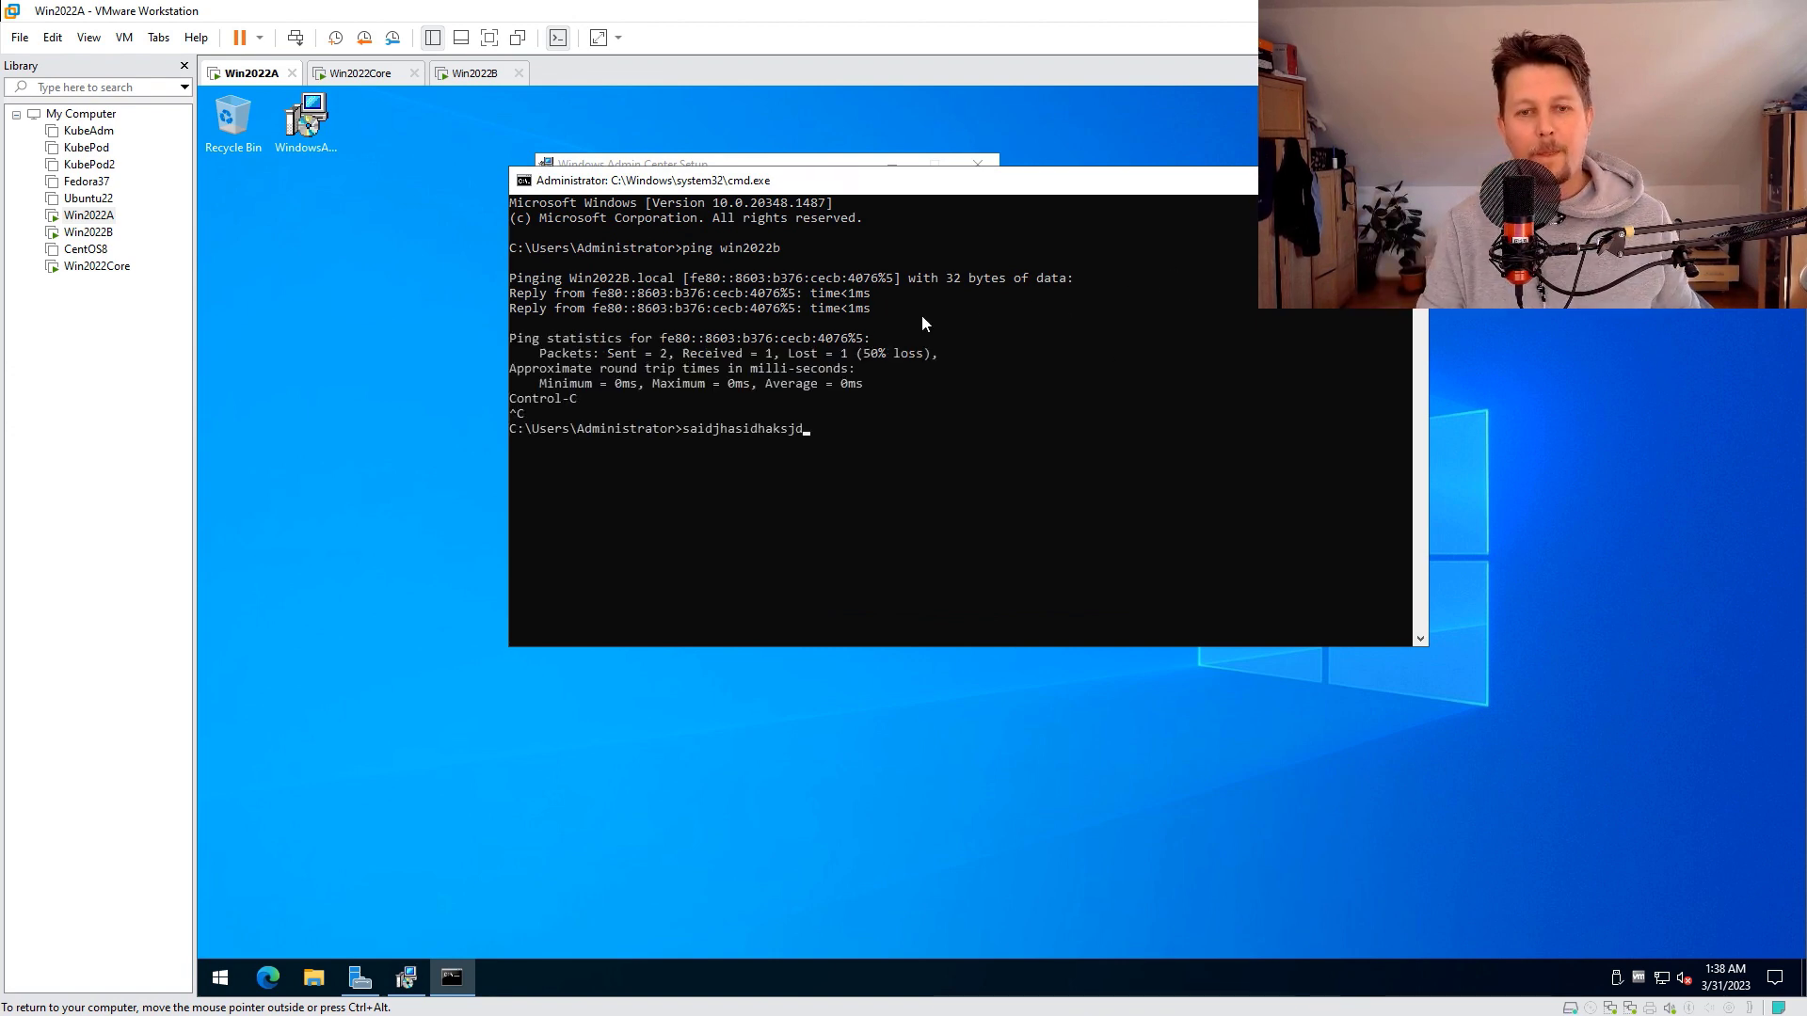
{"action": "key", "text": "BackSpace"}
{"action": "key", "text": "BackSpace"}
{"action": "key", "text": "BackSpace"}
{"action": "key", "text": "BackSpace"}
{"action": "key", "text": "BackSpace"}
{"action": "key", "text": "BackSpace"}
{"action": "key", "text": "BackSpace"}
{"action": "key", "text": "BackSpace"}
{"action": "key", "text": "BackSpace"}
{"action": "key", "text": "BackSpace"}
{"action": "key", "text": "BackSpace"}
{"action": "key", "text": "BackSpace"}
{"action": "key", "text": "BackSpace"}
{"action": "key", "text": "BackSpace"}
{"action": "key", "text": "BackSpace"}
{"action": "key", "text": "BackSpace"}
{"action": "key", "text": "BackSpace"}
{"action": "key", "text": "BackSpace"}
{"action": "key", "text": "BackSpace"}
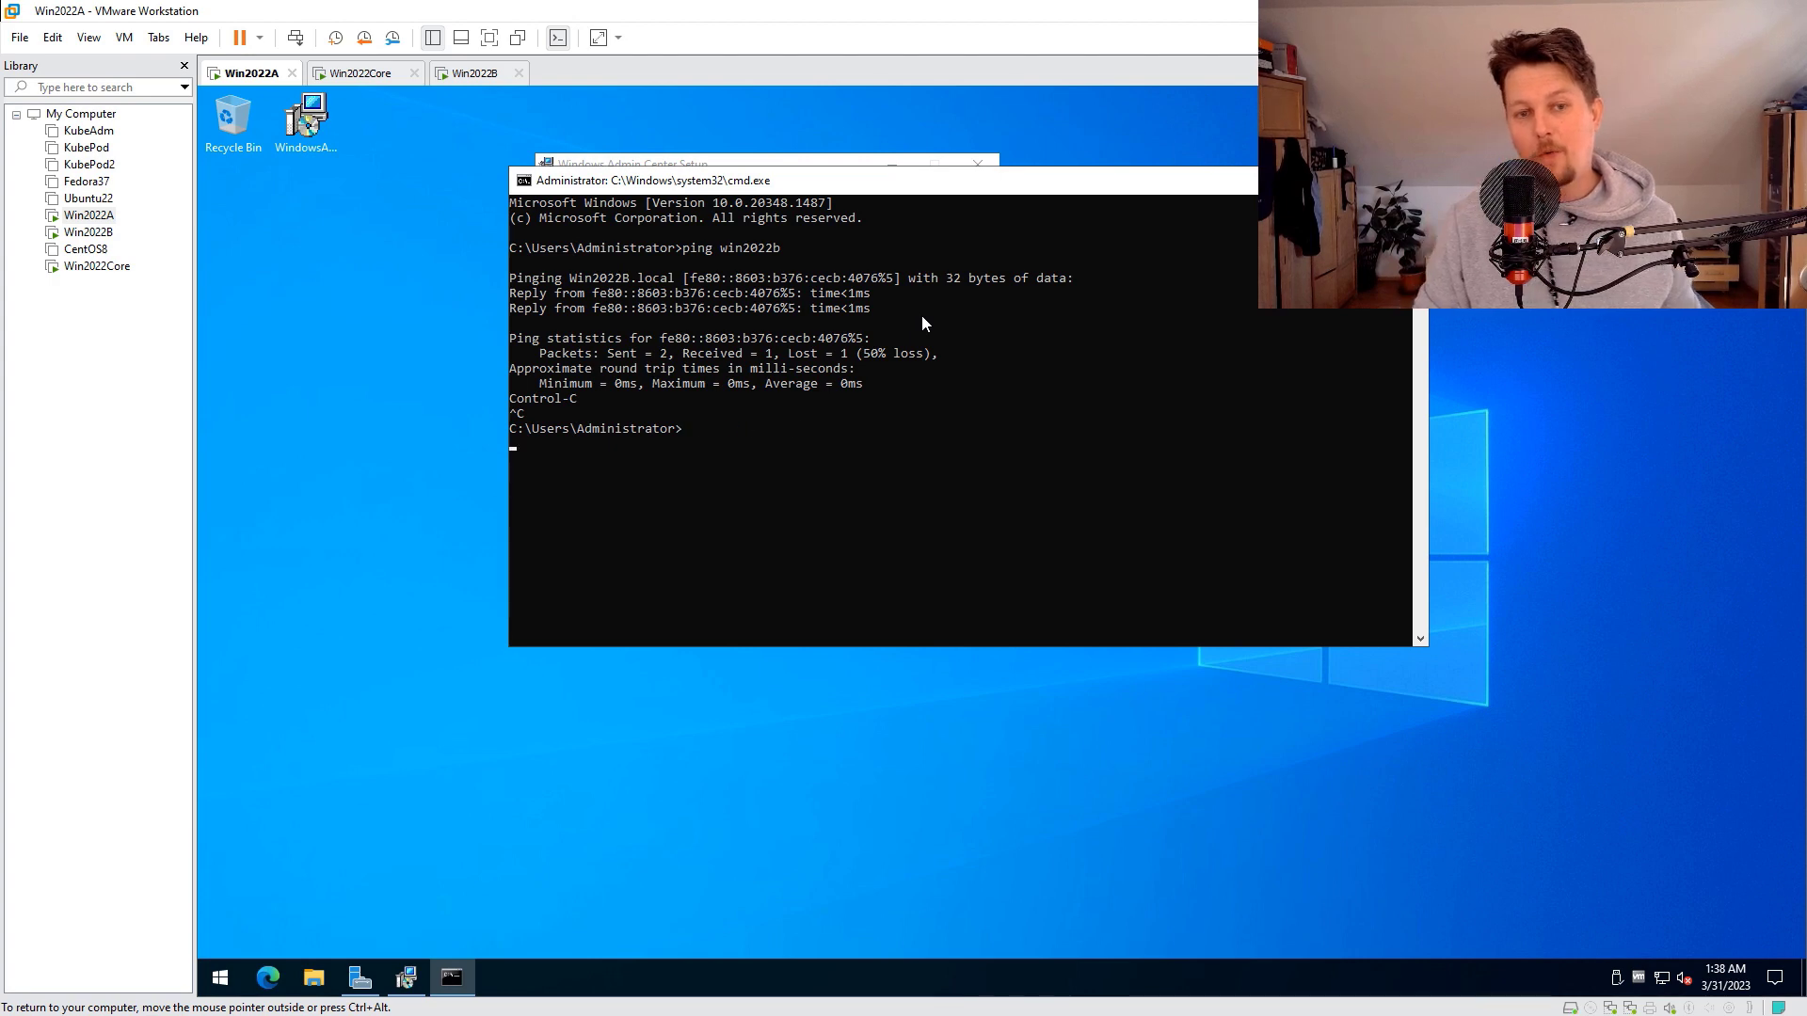
{"action": "key", "text": "Return"}
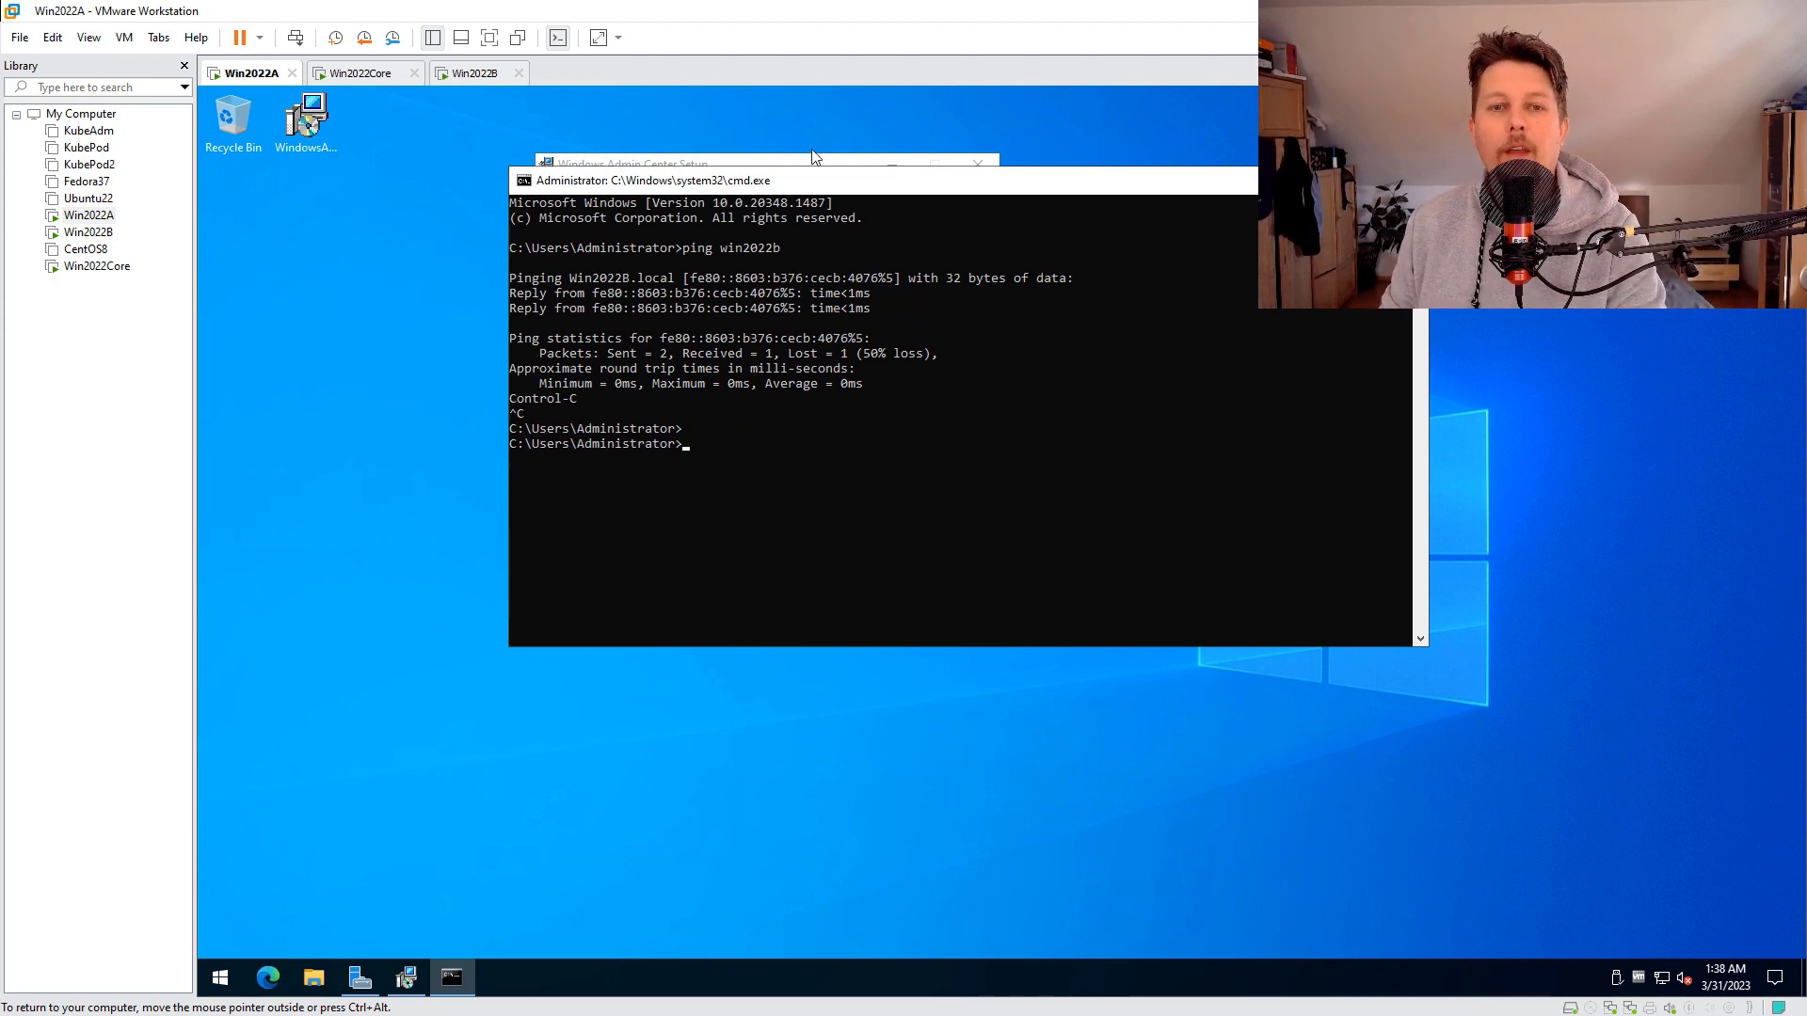
Check the CPU graphs in Task Manager, then move to the Win2022Core VM.
{"action": "right_click", "coordinate": [807, 979]}
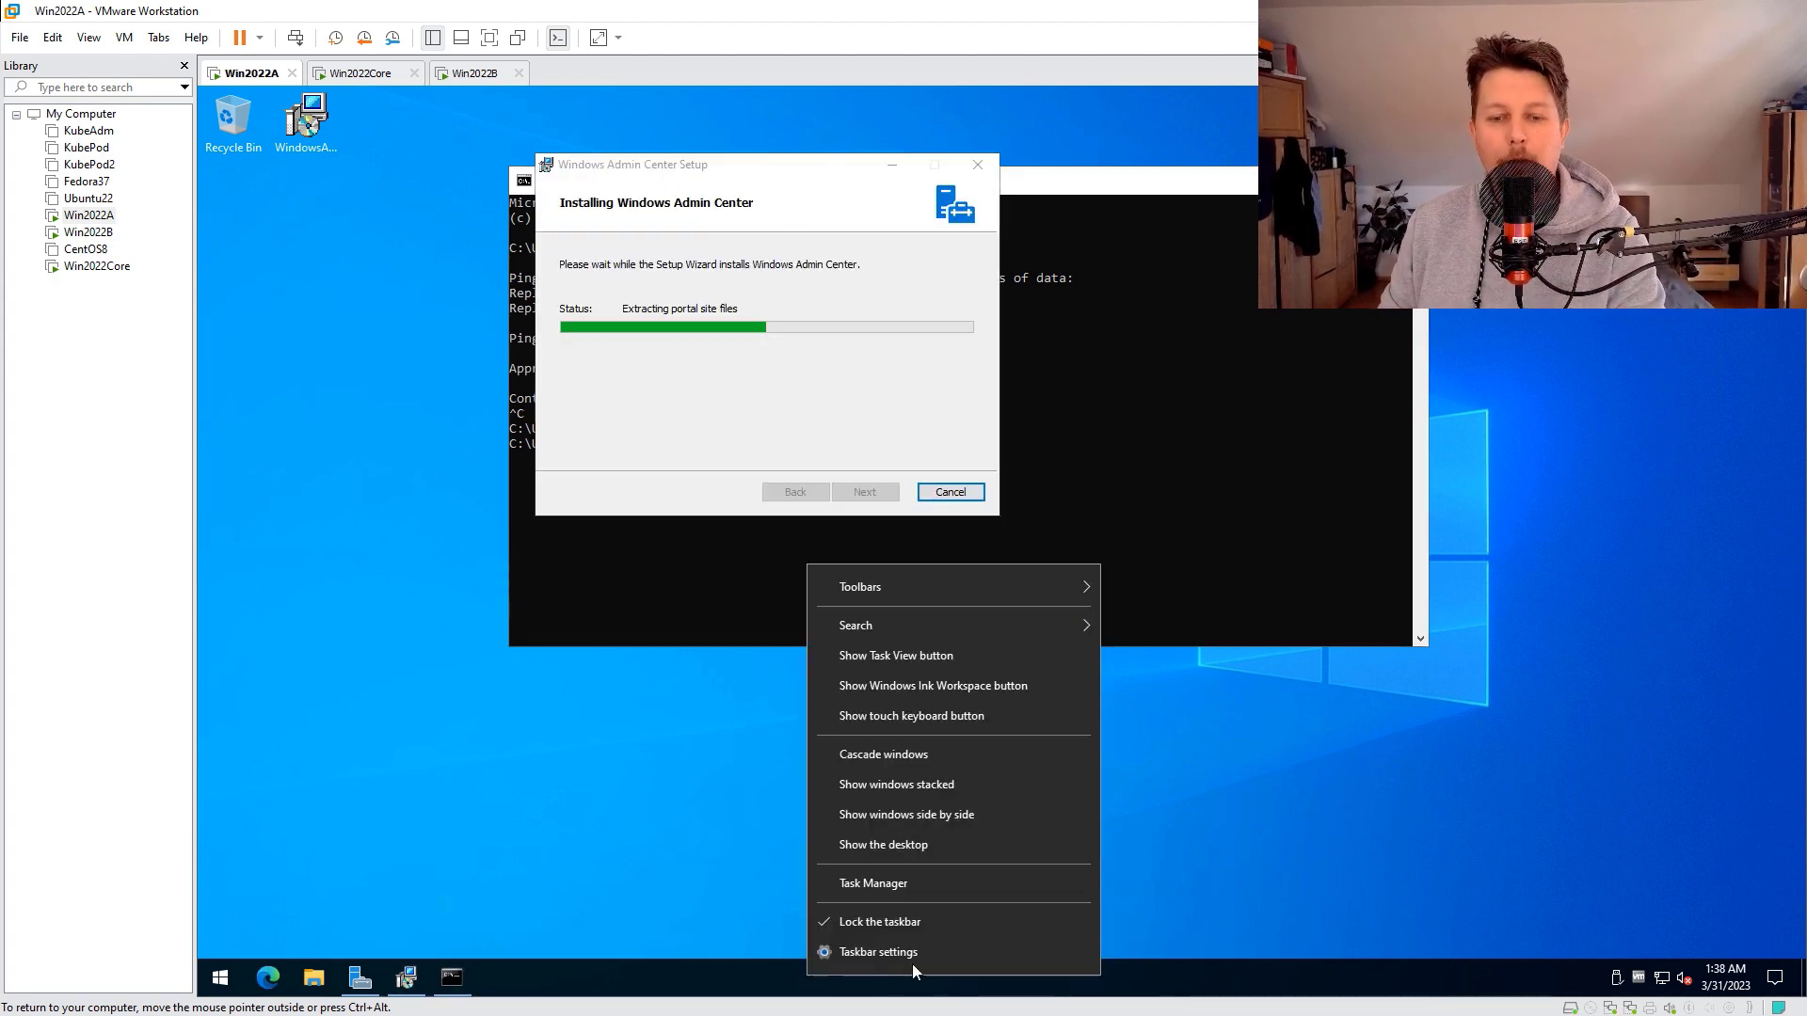
{"action": "left_click", "coordinate": [950, 880]}
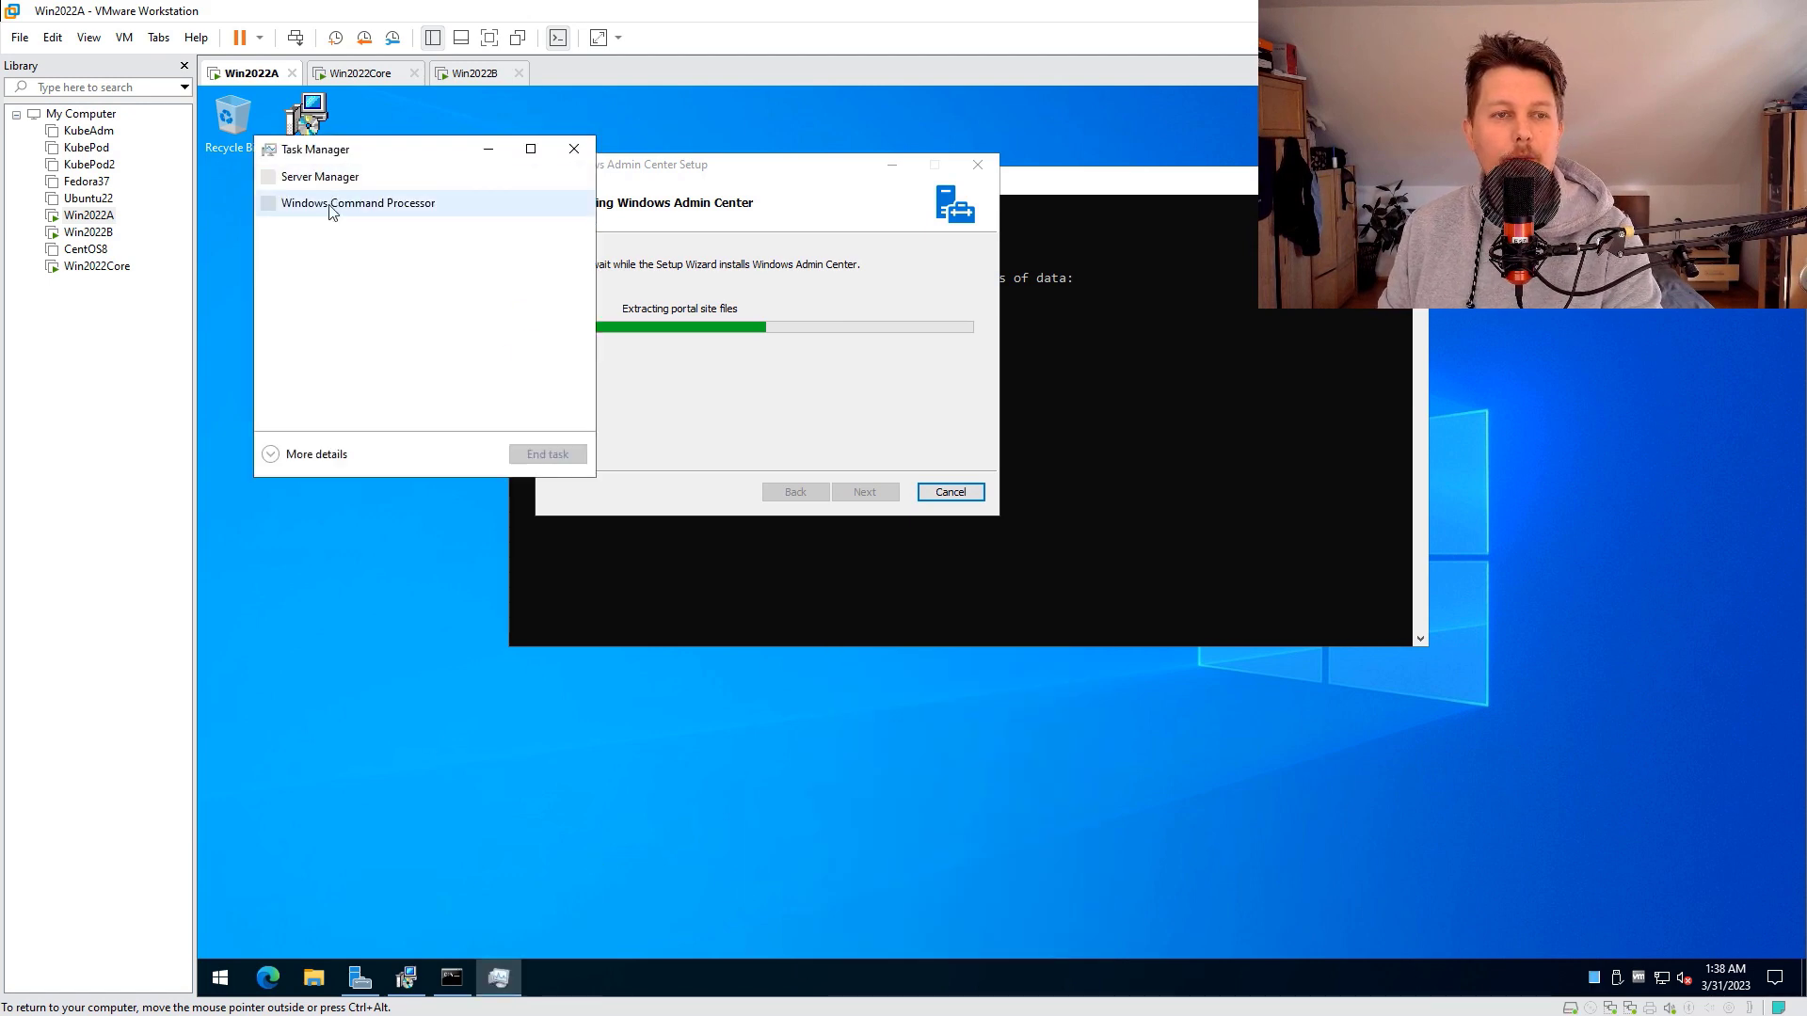
{"action": "left_click", "coordinate": [309, 452]}
{"action": "left_click", "coordinate": [359, 201]}
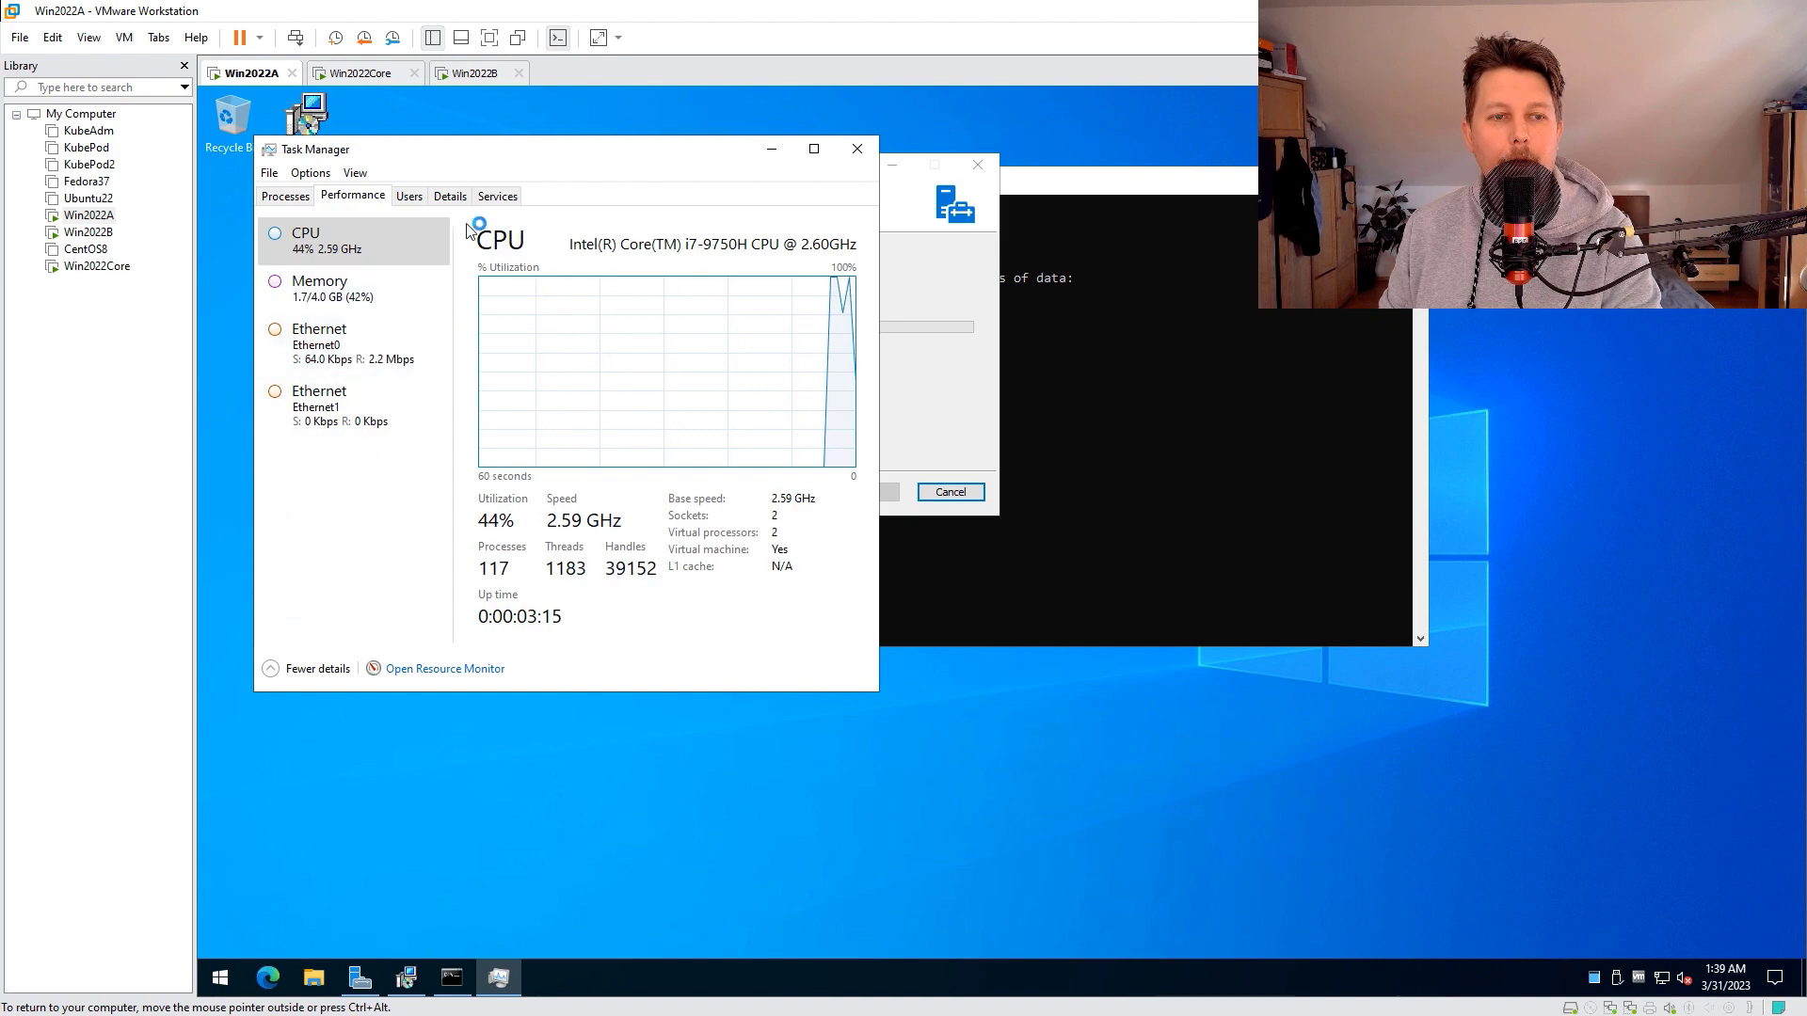
{"action": "left_click", "coordinate": [772, 149]}
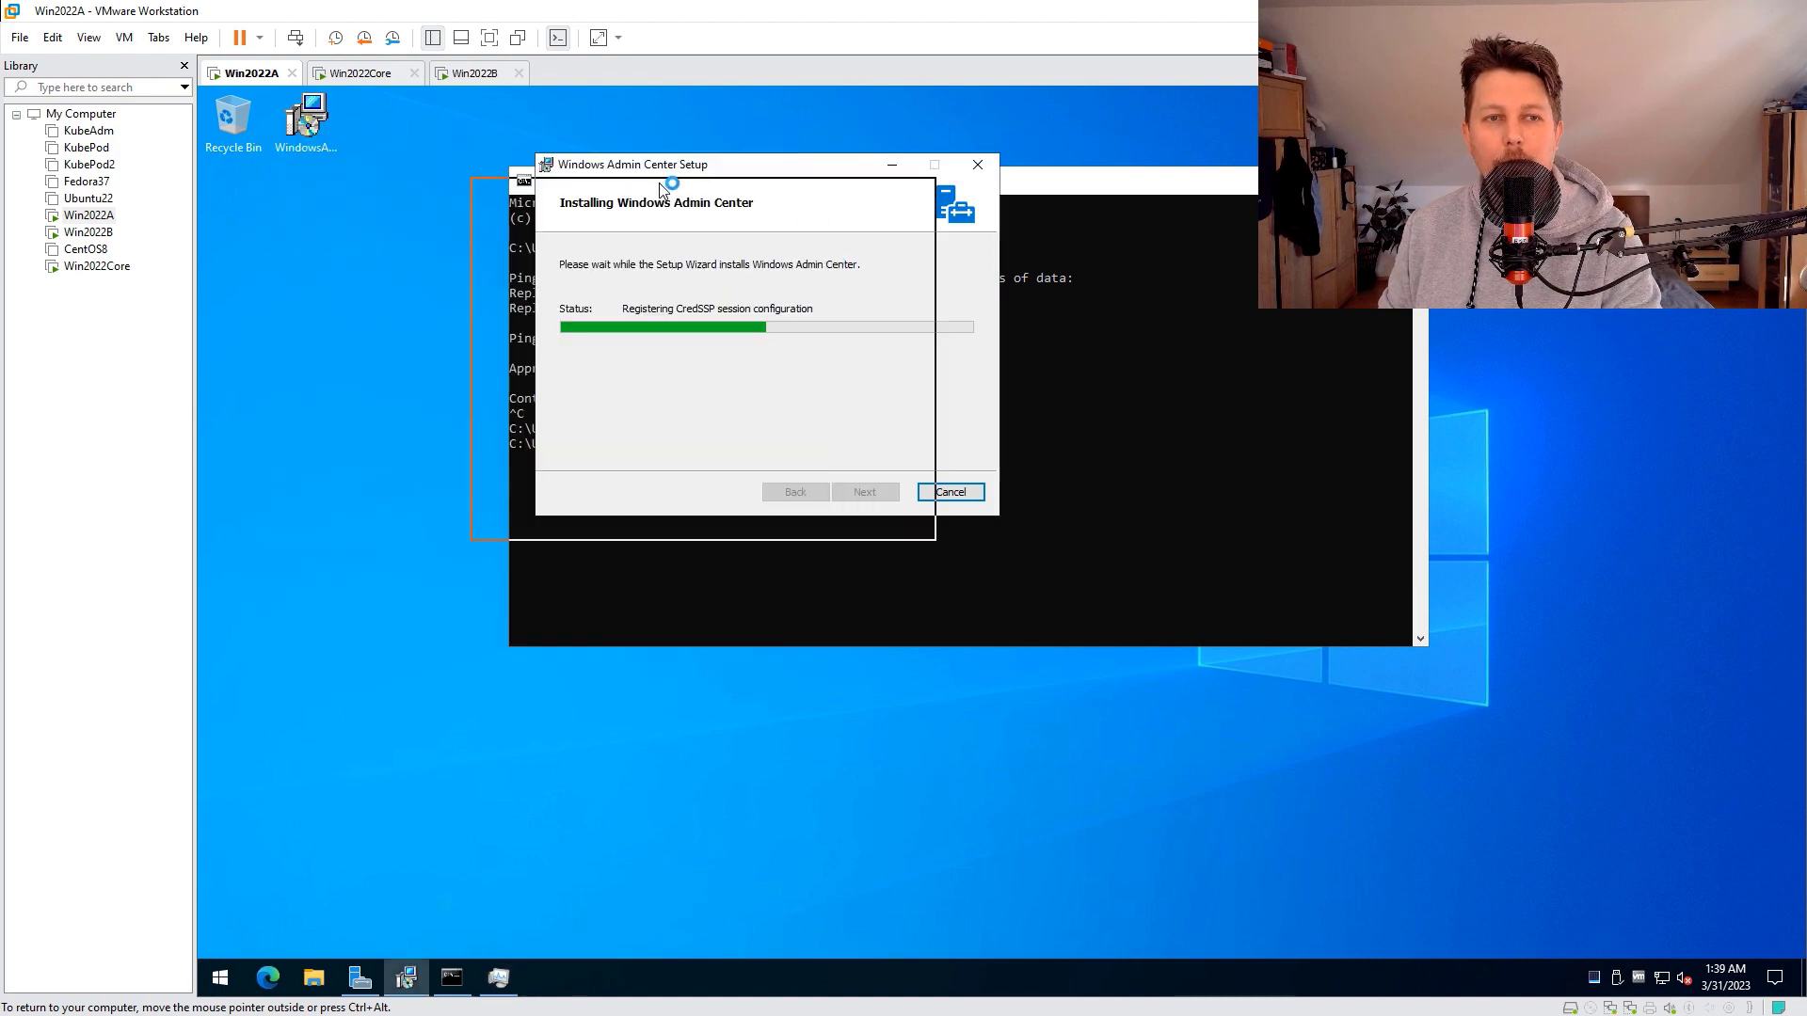
{"action": "left_click_drag", "start_coordinate": [725, 166], "coordinate": [662, 190]}
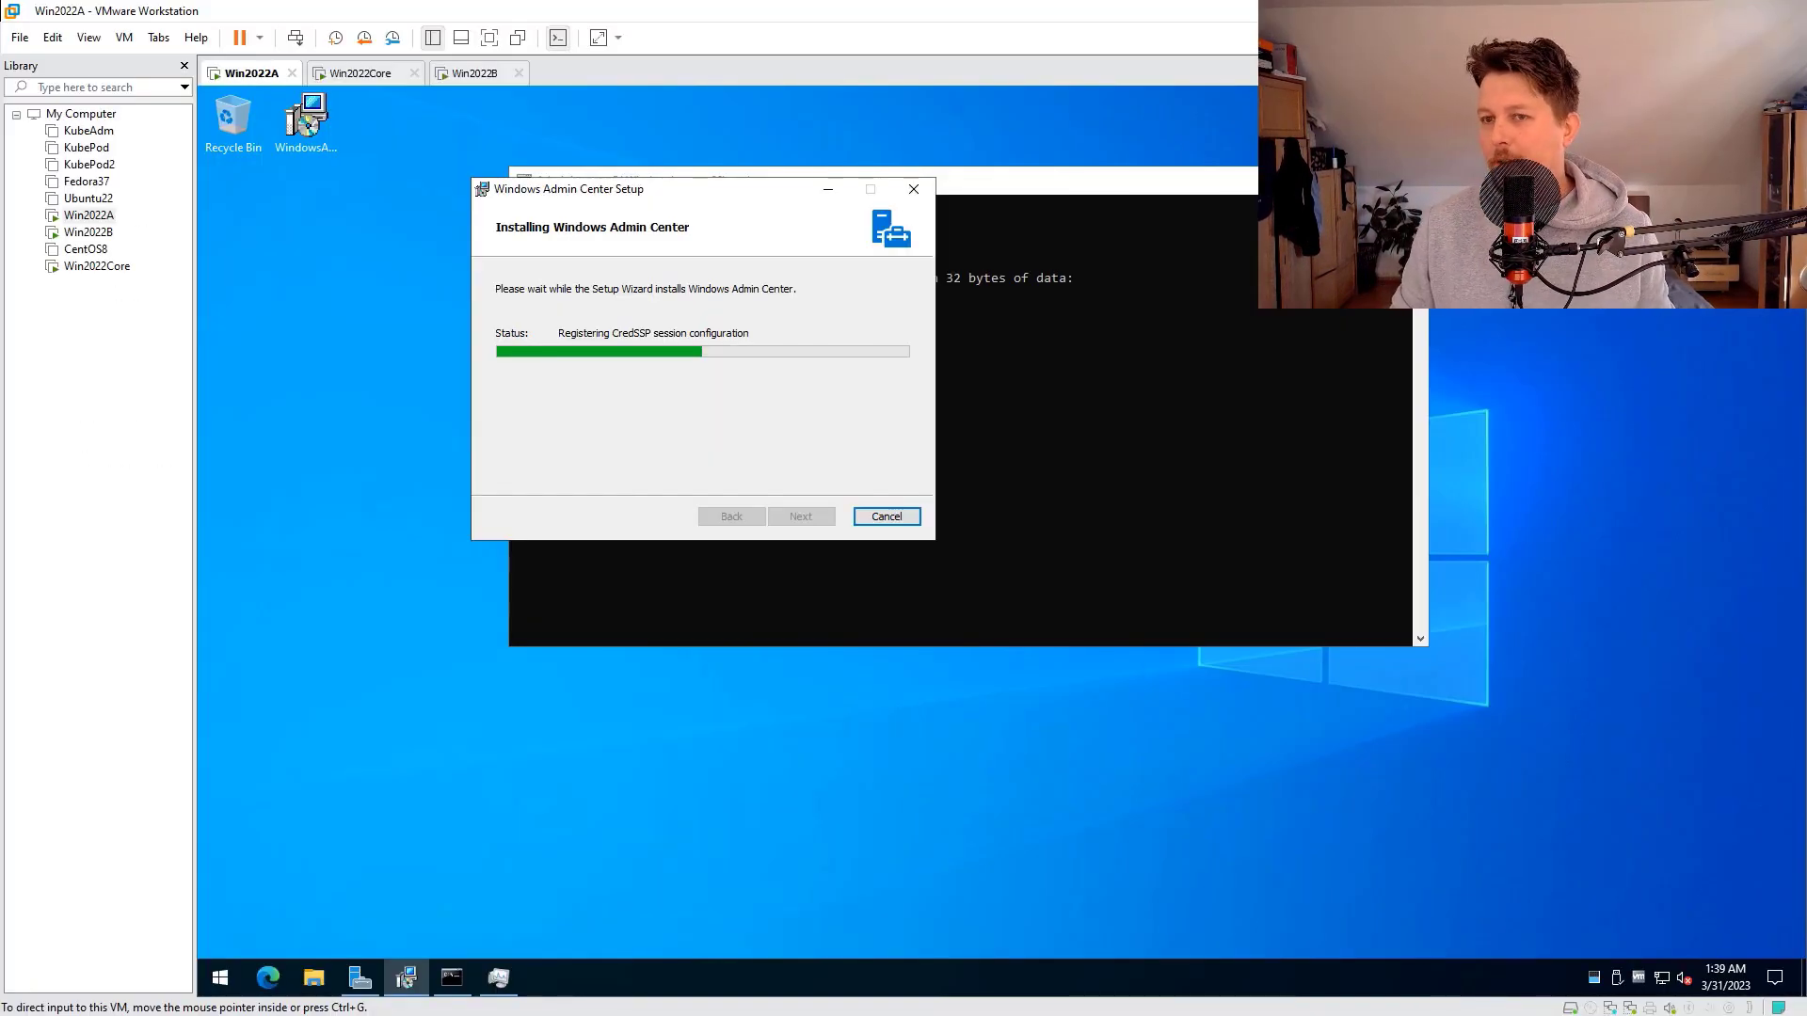
{"action": "left_click", "coordinate": [360, 73]}
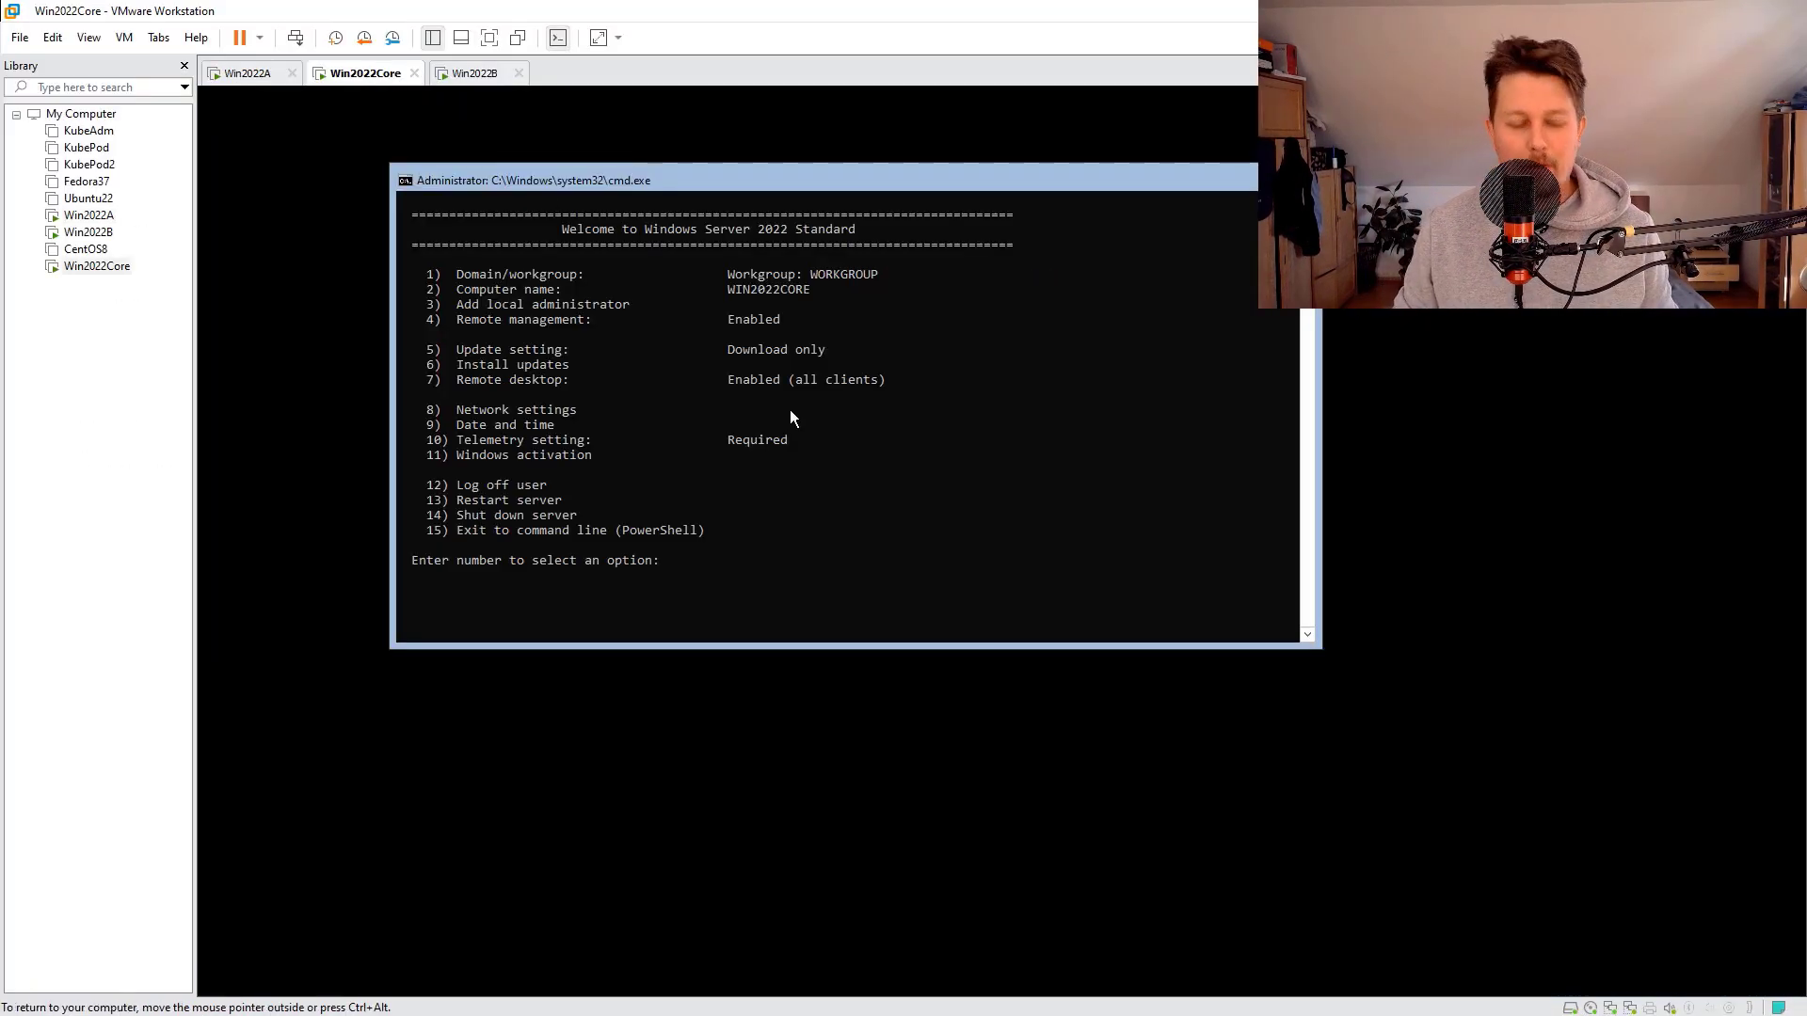
Leave sconfig with option 15 and start PowerShell on Win2022Core.
{"action": "type", "text": "1"}
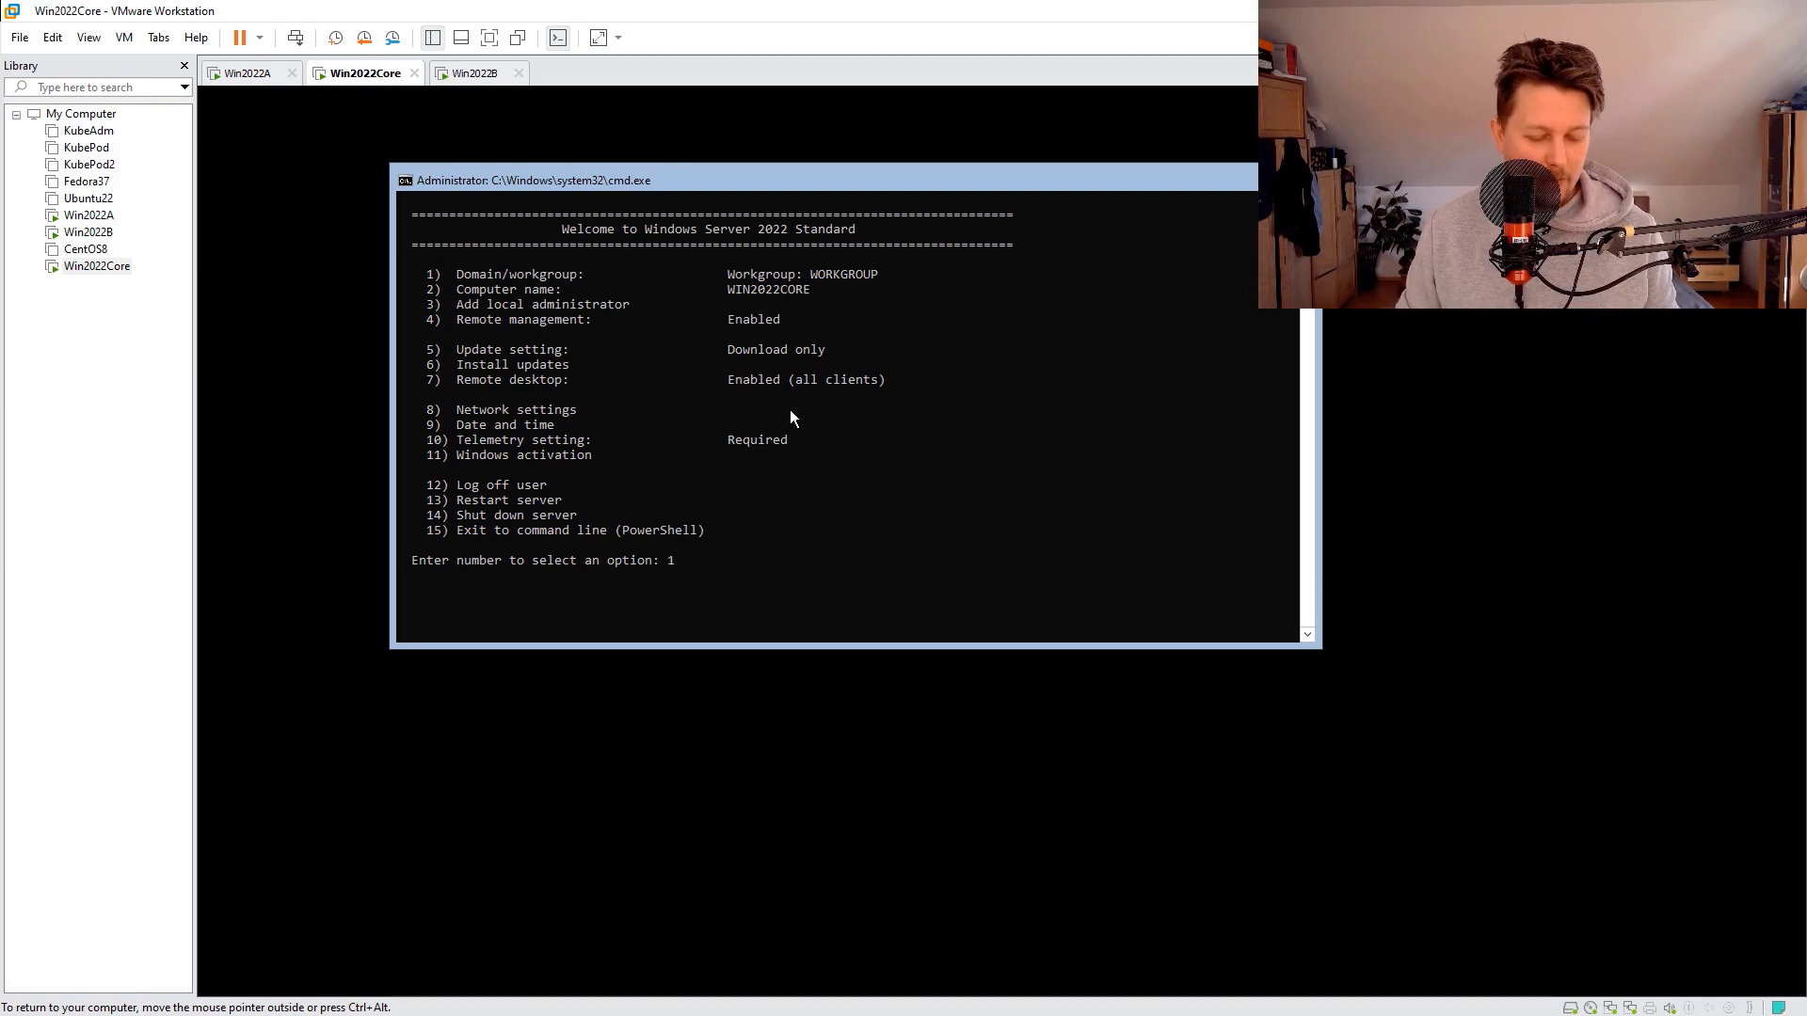
{"action": "type", "text": "5"}
{"action": "key", "text": "Return"}
{"action": "type", "text": "power"}
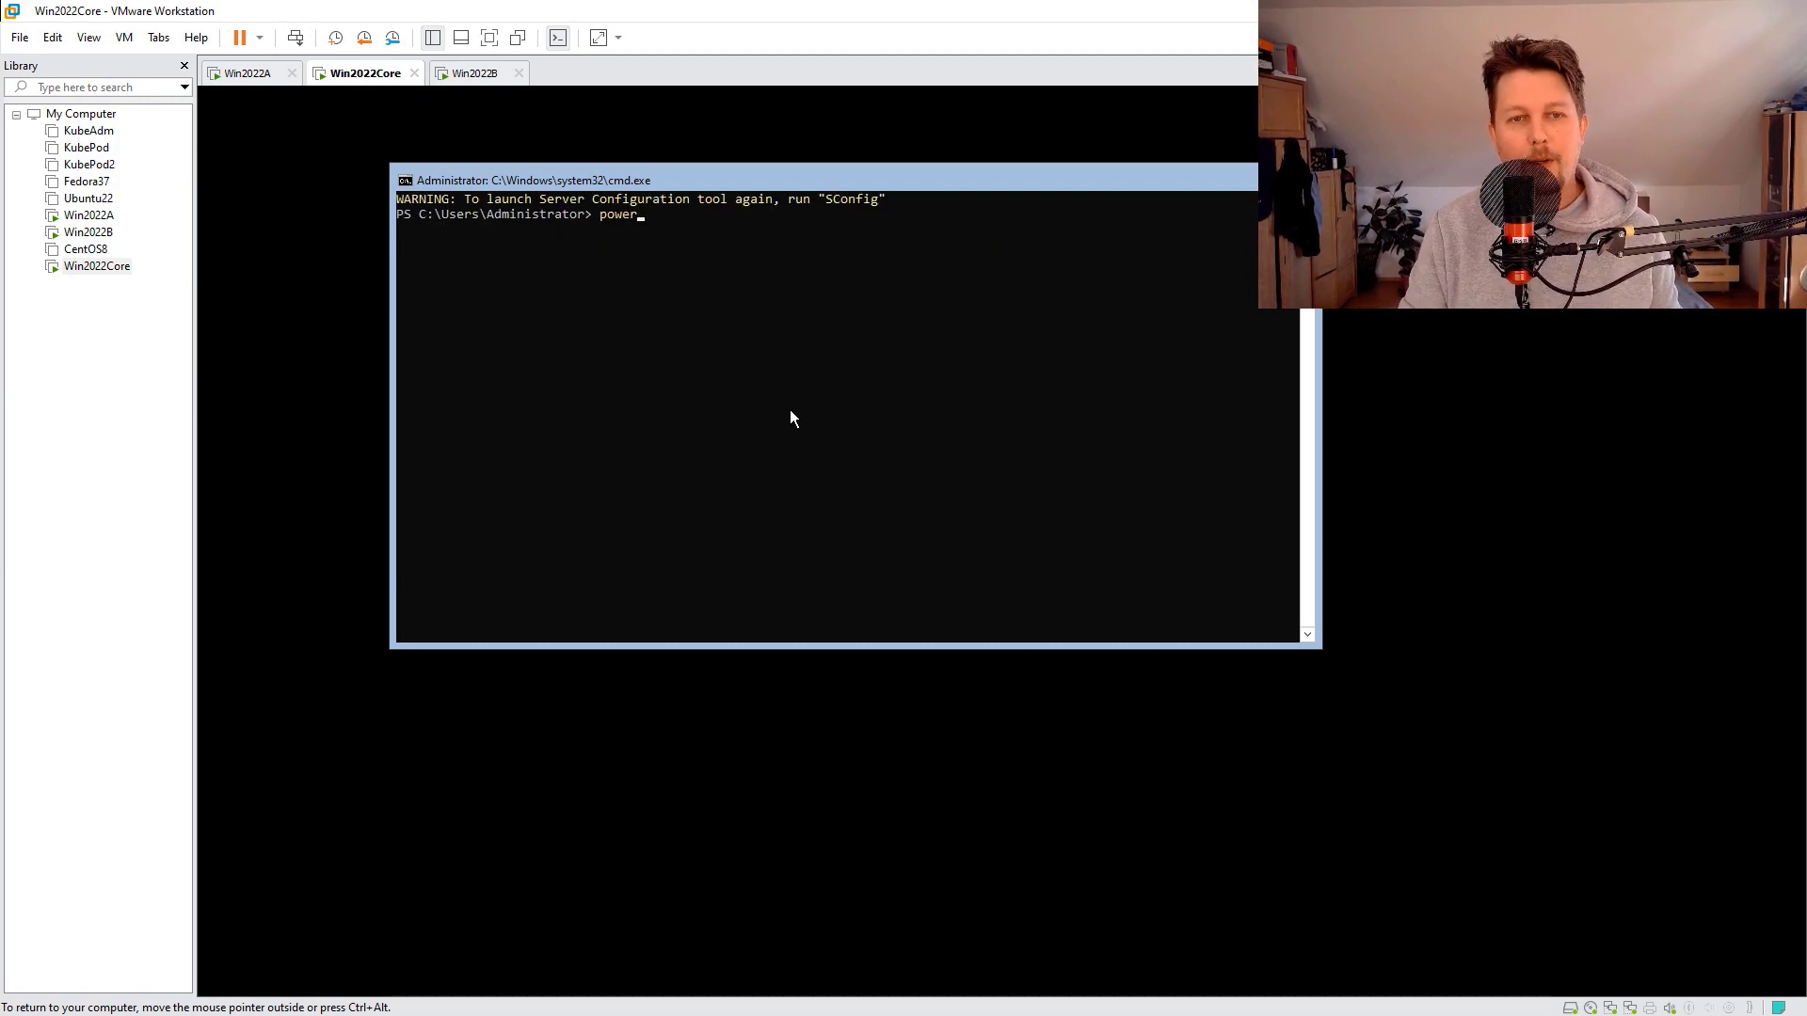
{"action": "type", "text": "shell"}
{"action": "key", "text": "Return"}
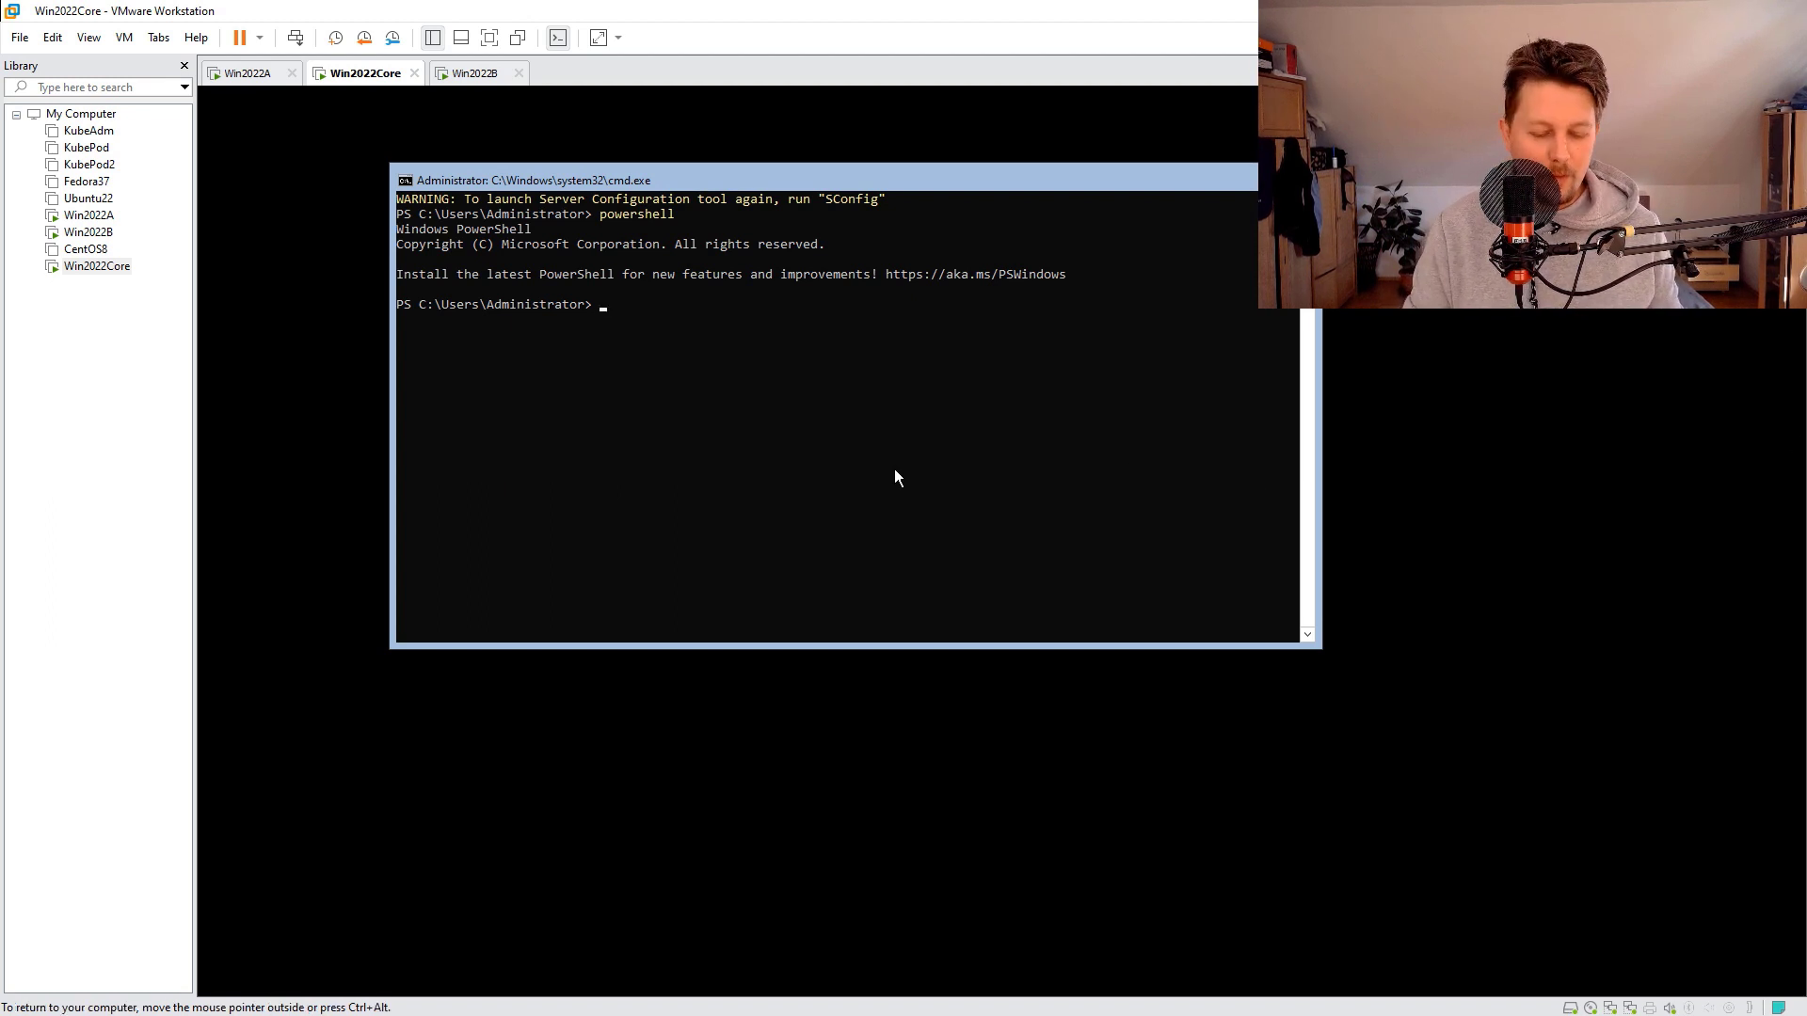
Enter Invoke-WebRequest -Uri followed by the pasted Windows Admin Center download link.
{"action": "type", "text": "invoke-e"}
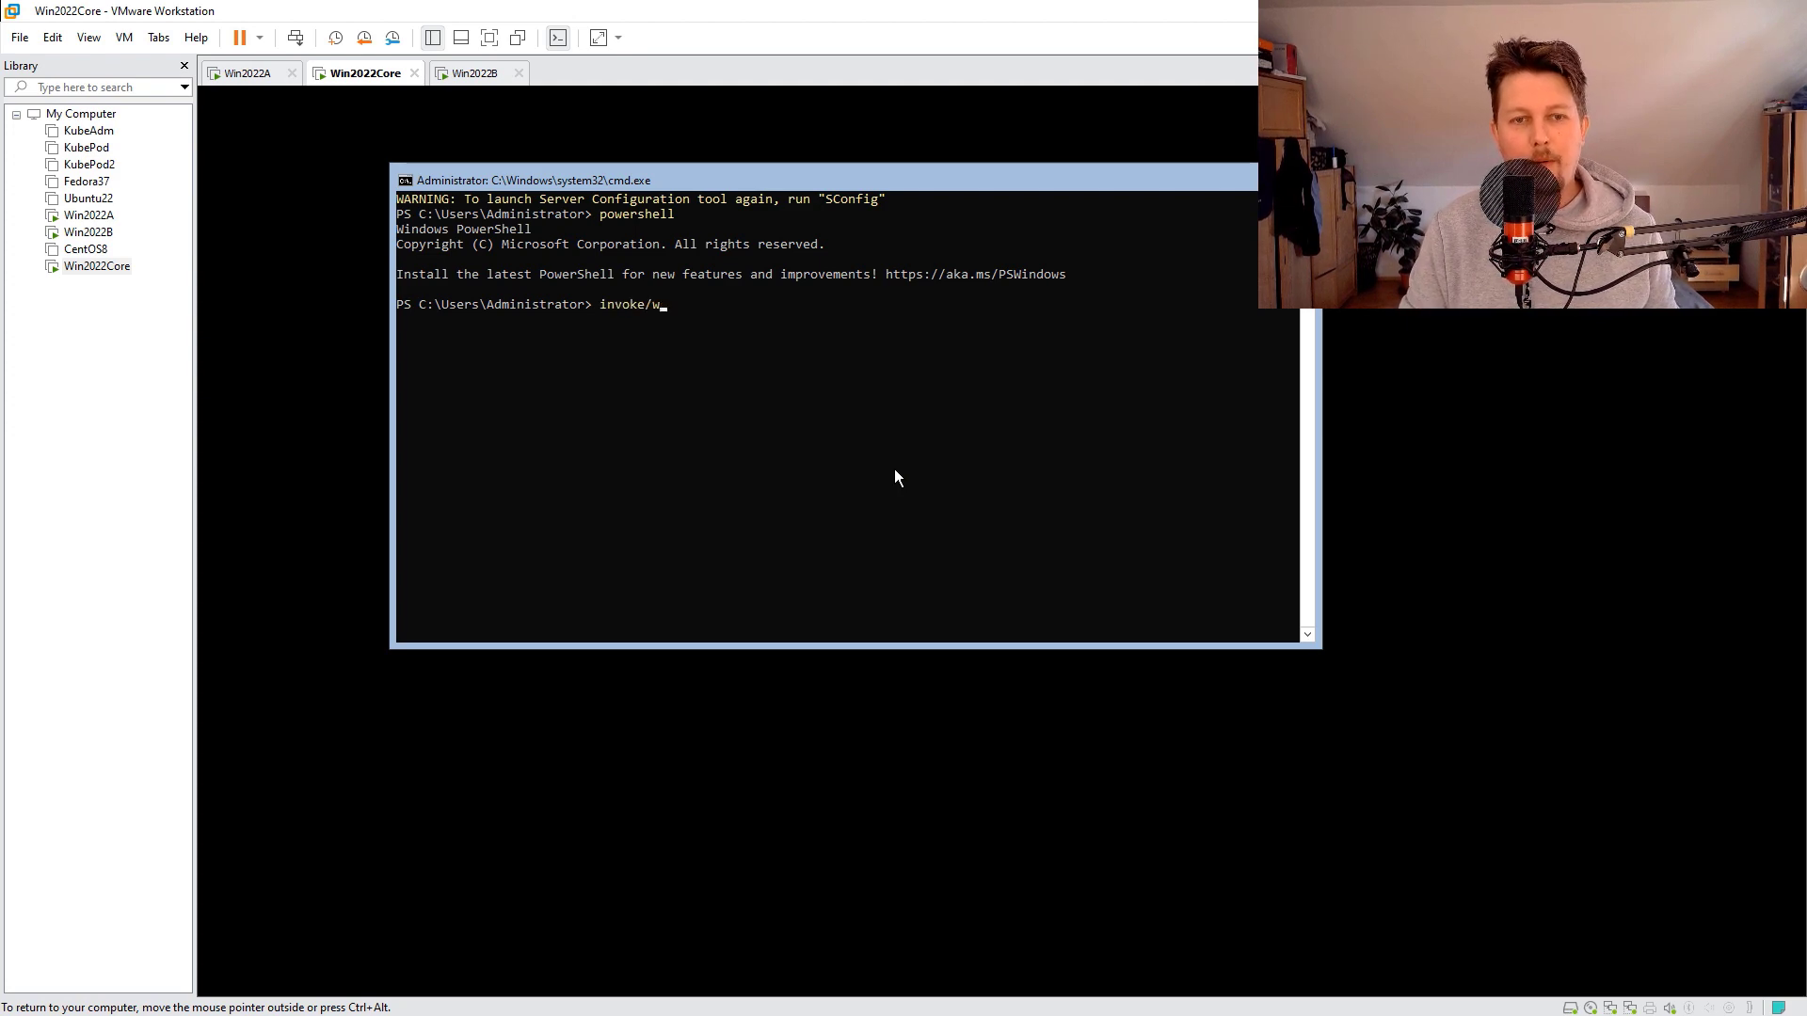
{"action": "key", "text": "BackSpace"}
{"action": "type", "text": "webre"}
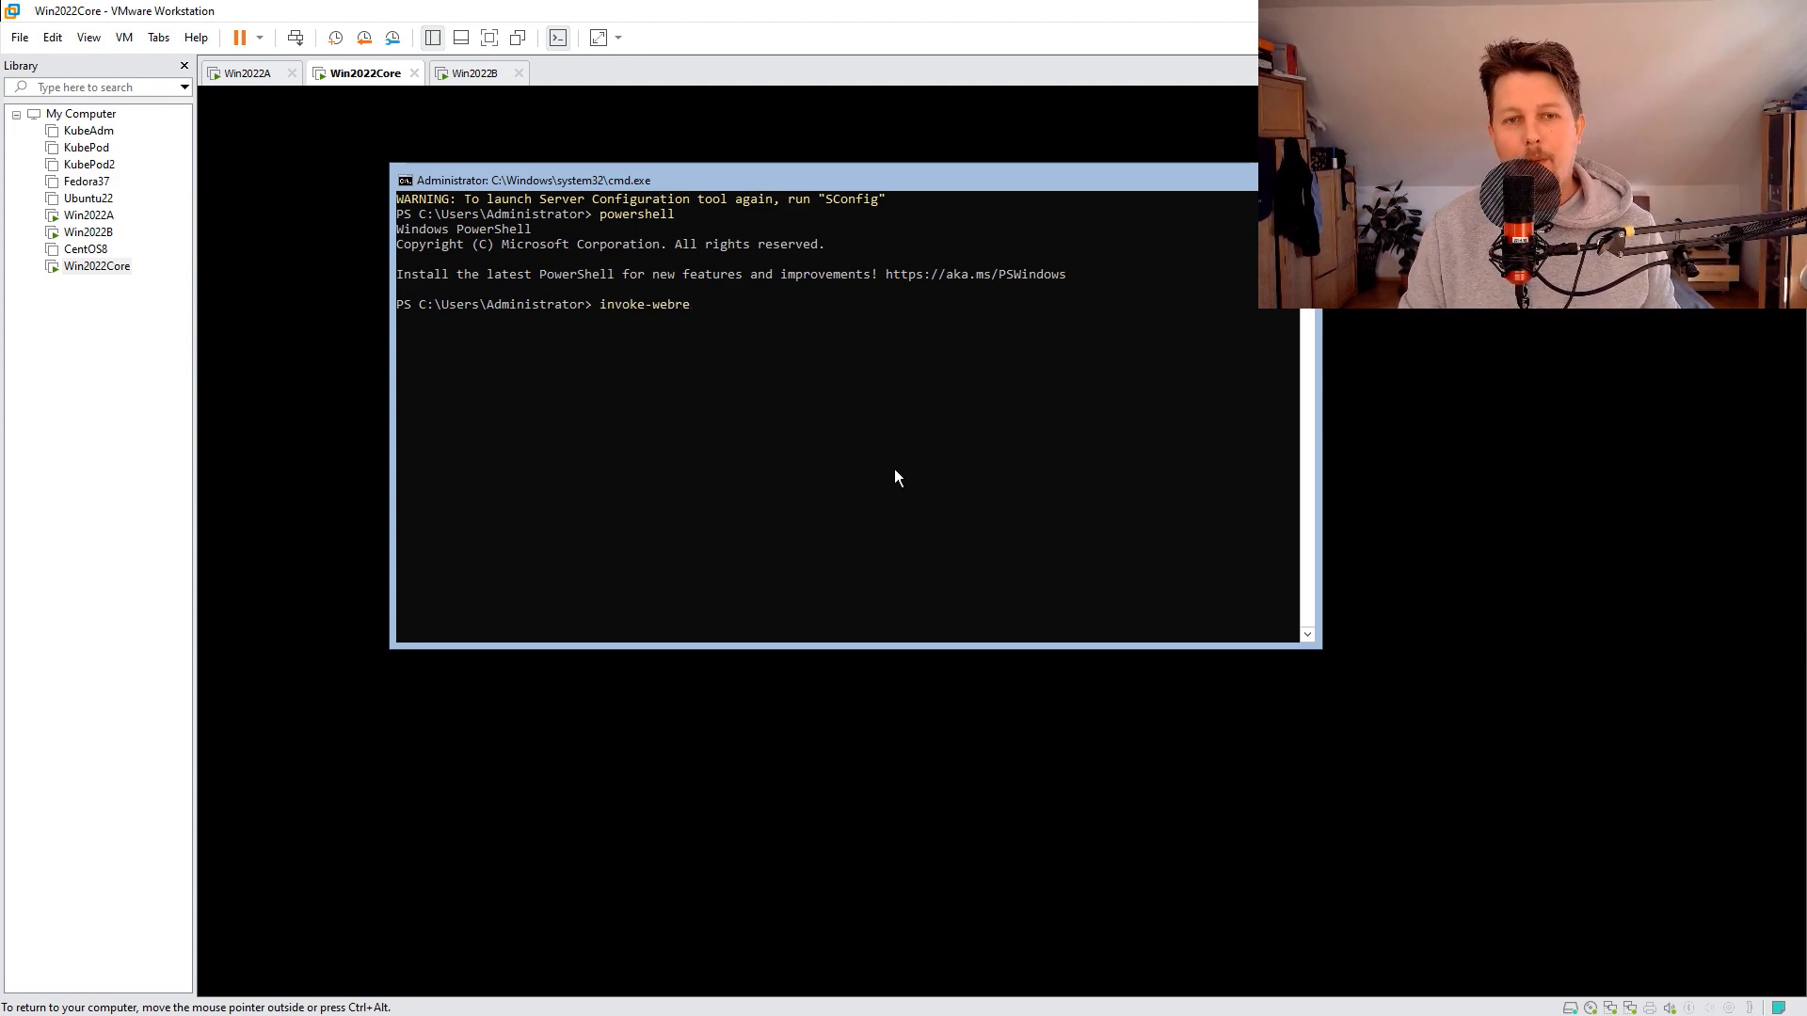
{"action": "key", "text": "Tab"}
{"action": "type", "text": "-"}
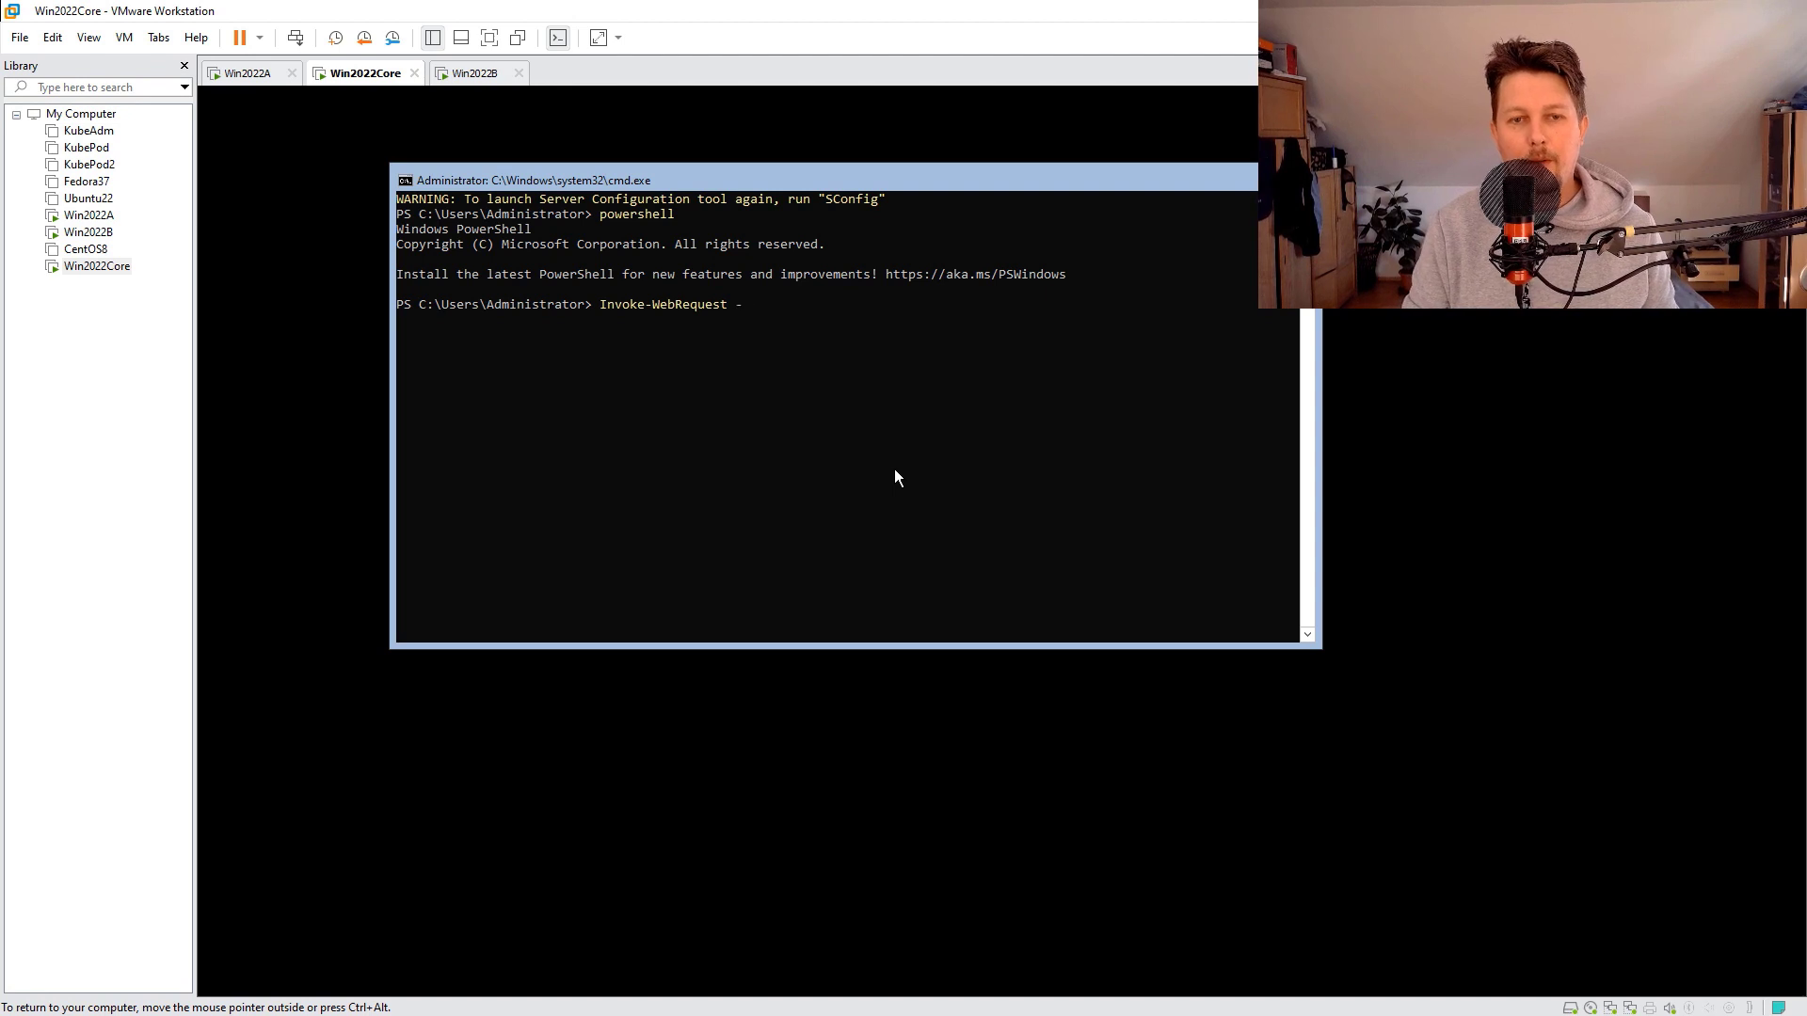
{"action": "type", "text": "Uri"}
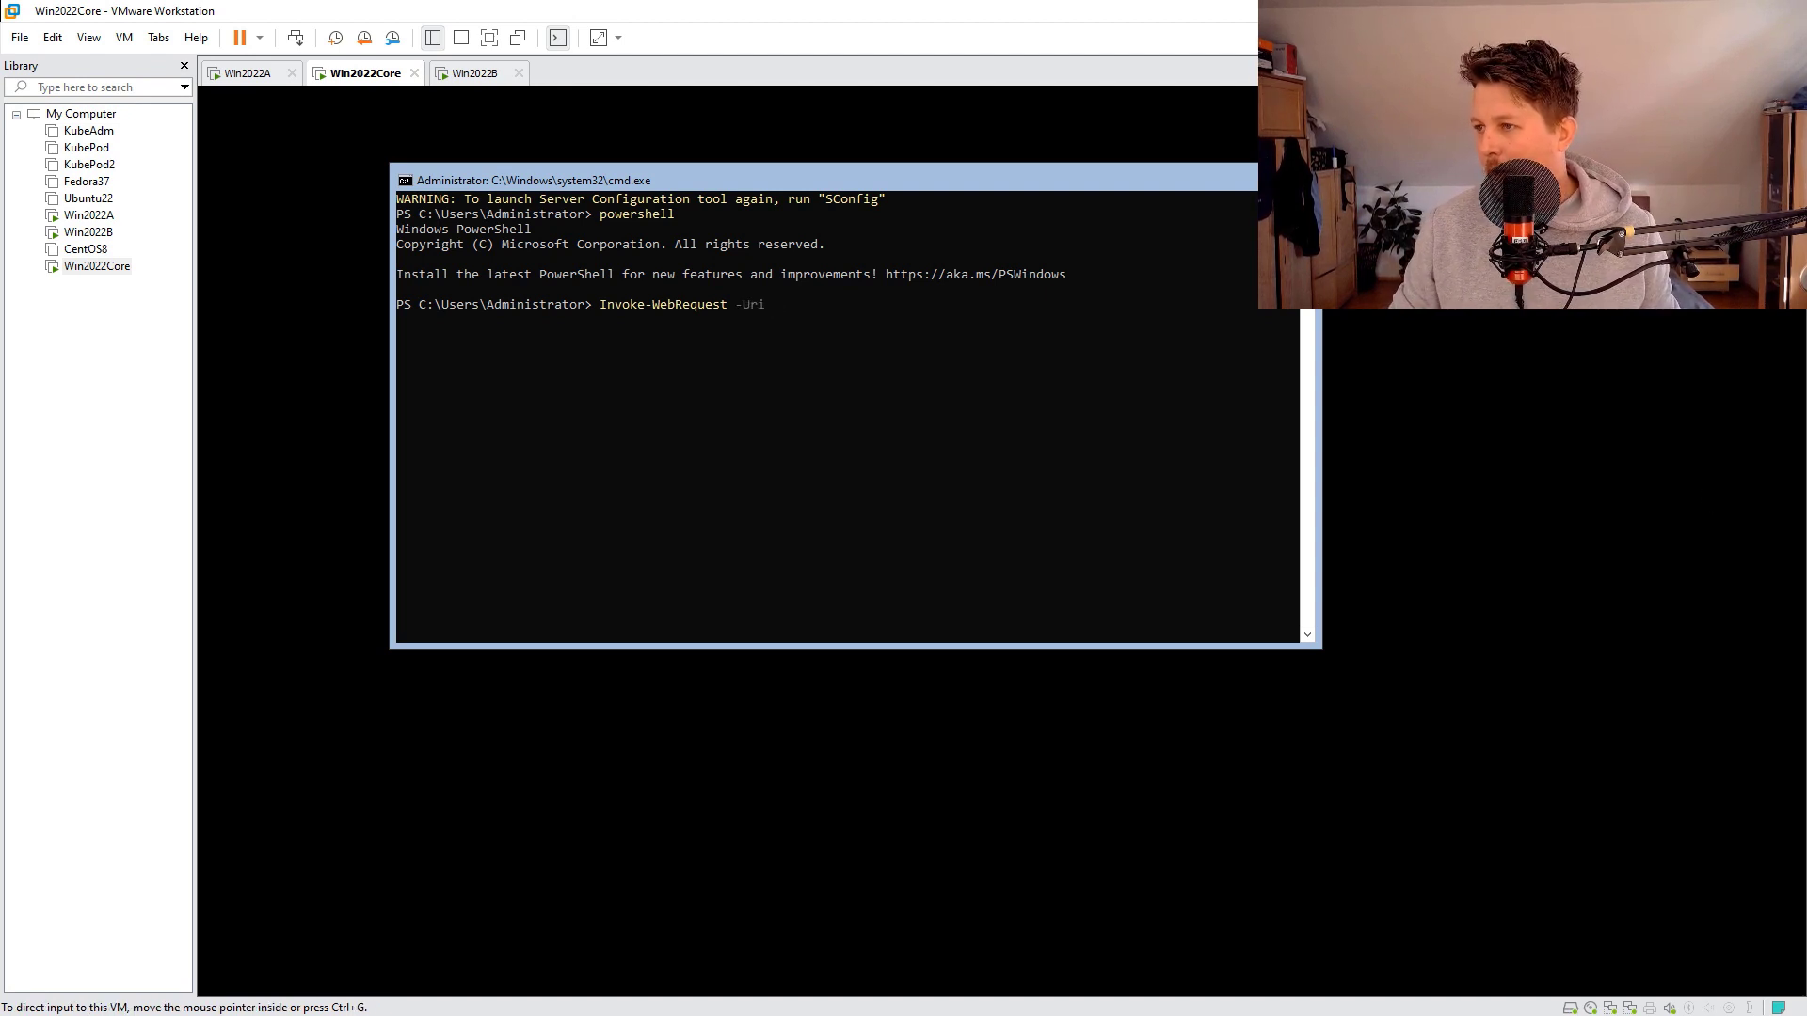
{"action": "left_click_drag", "start_coordinate": [1806, 149], "coordinate": [1018, 155]}
{"action": "left_click_drag", "start_coordinate": [493, 770], "coordinate": [567, 768]}
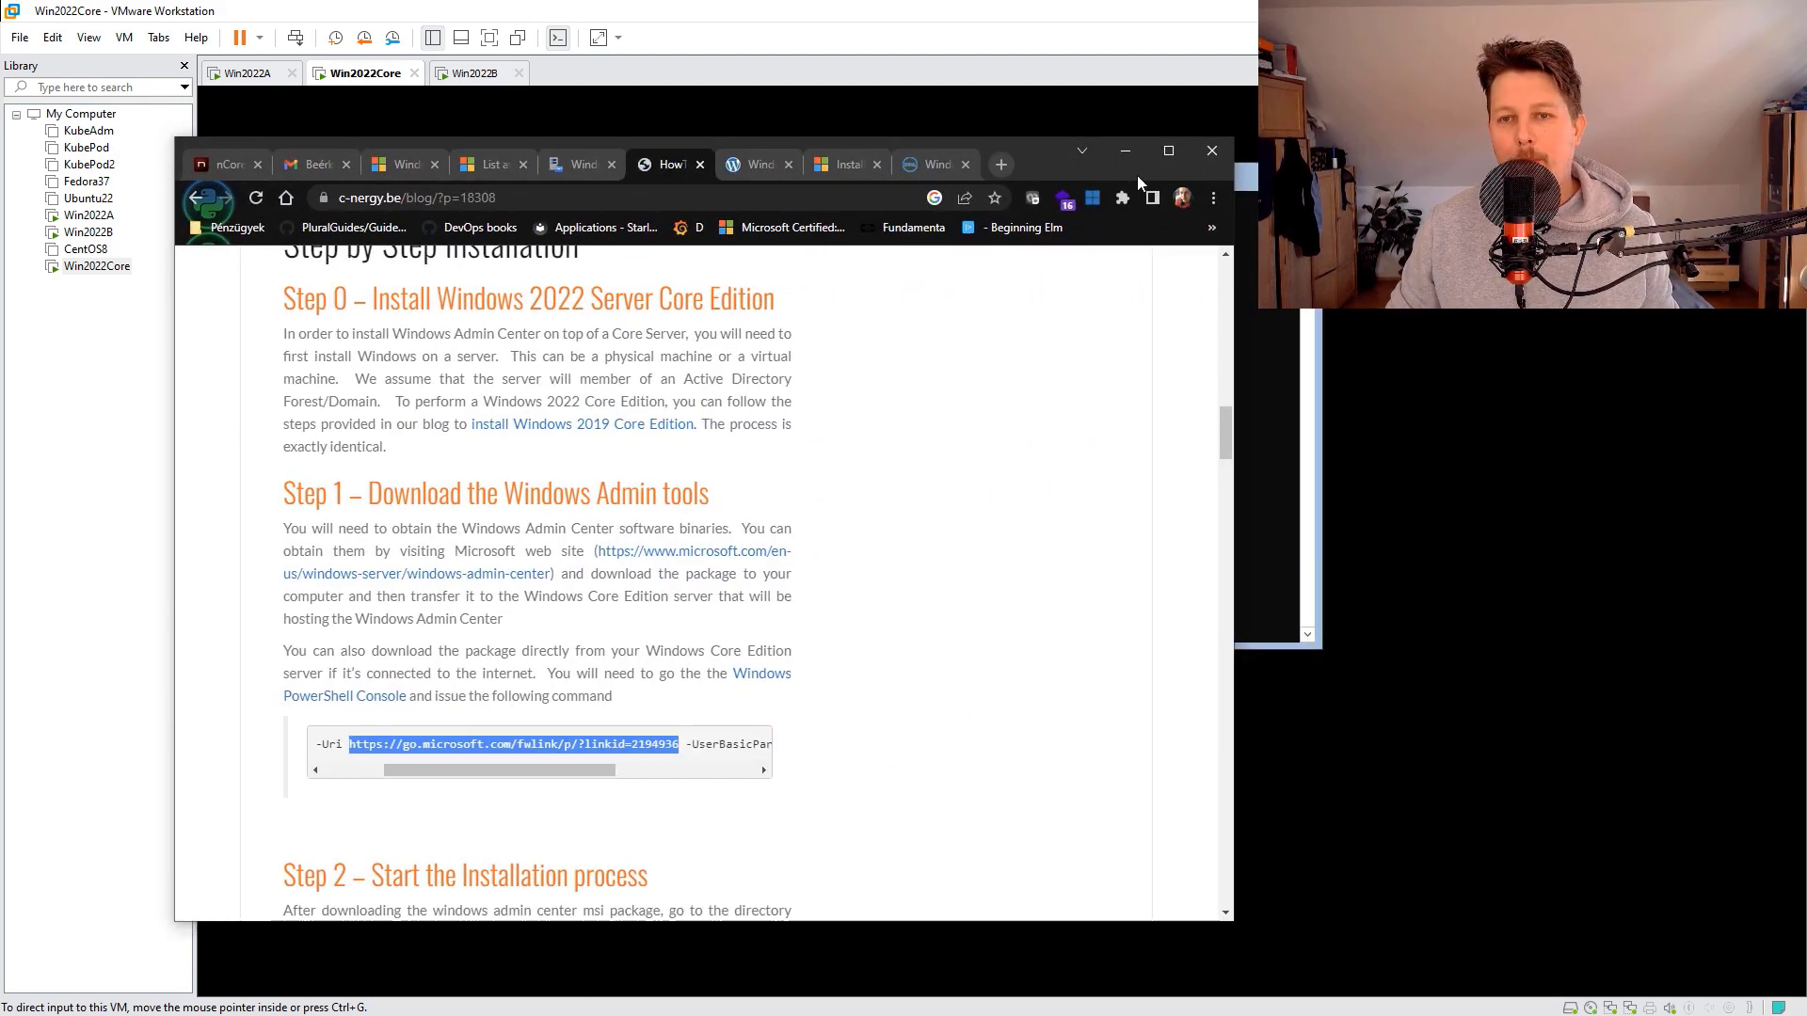
{"action": "left_click_drag", "start_coordinate": [1043, 156], "coordinate": [1806, 156]}
{"action": "left_click", "coordinate": [979, 403]}
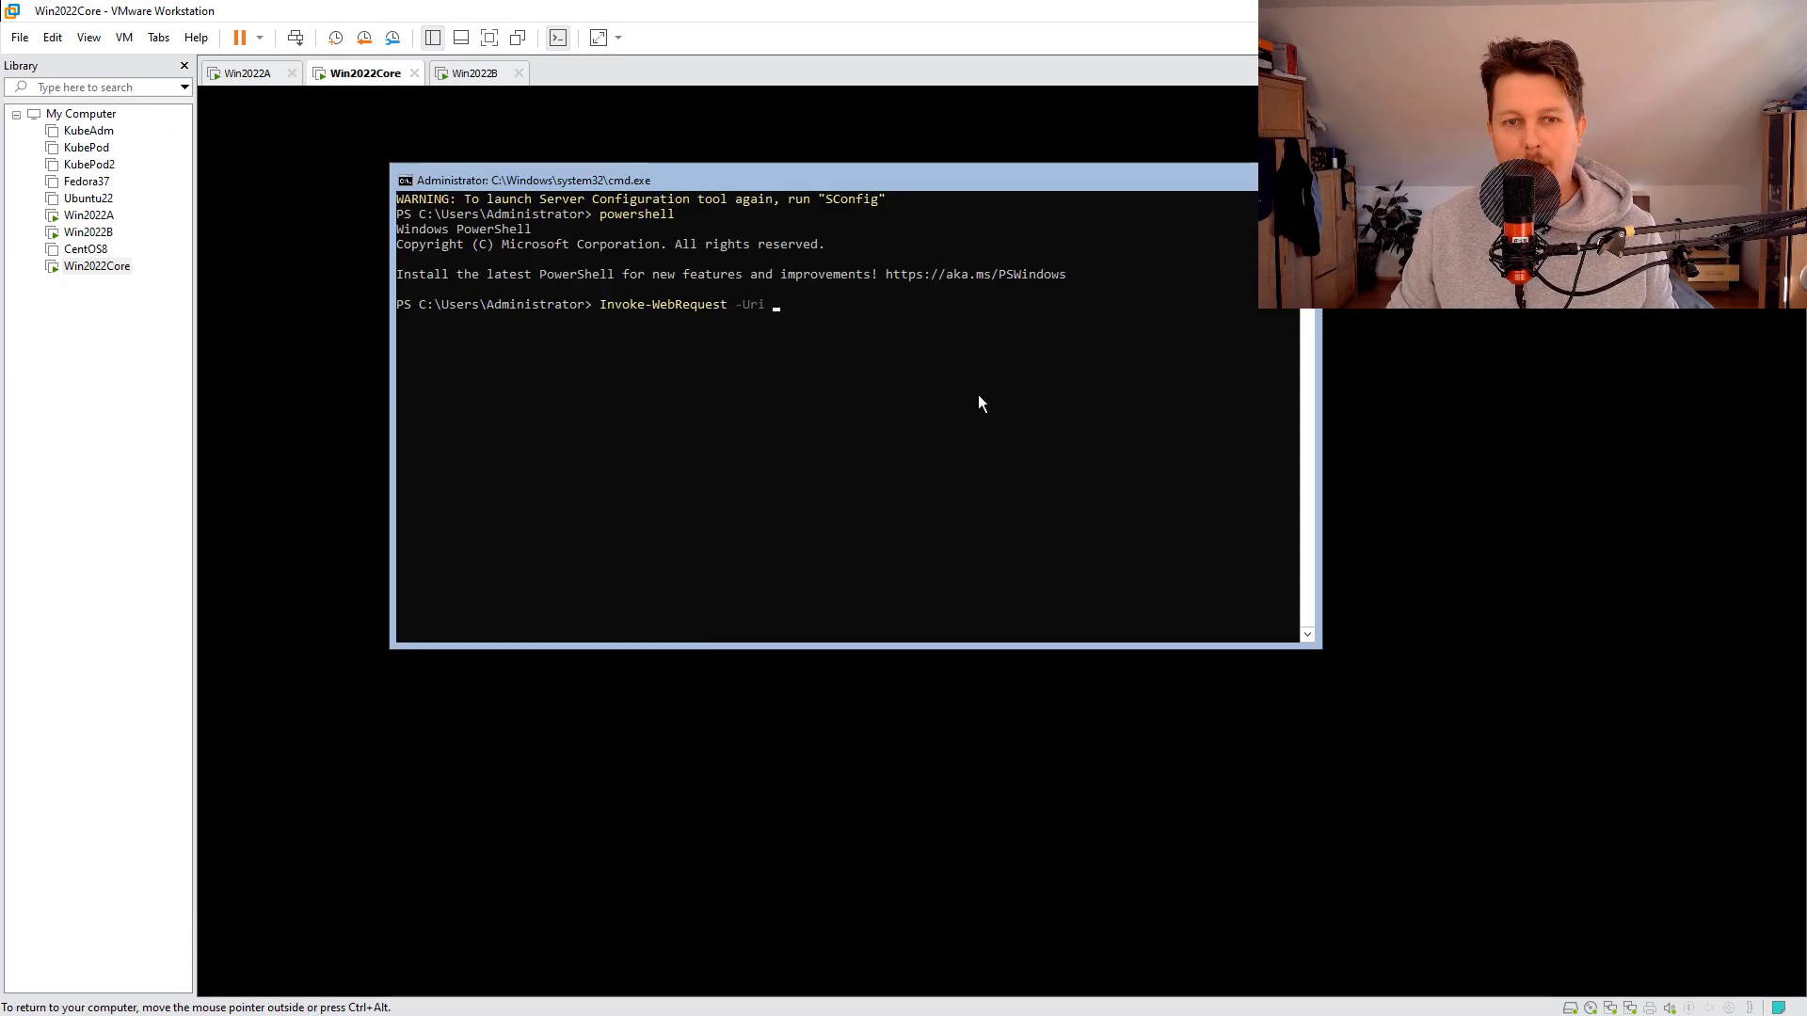
{"action": "type", "text": "https://go.microsoft.com/fwlink/p/?linkid=2194936"}
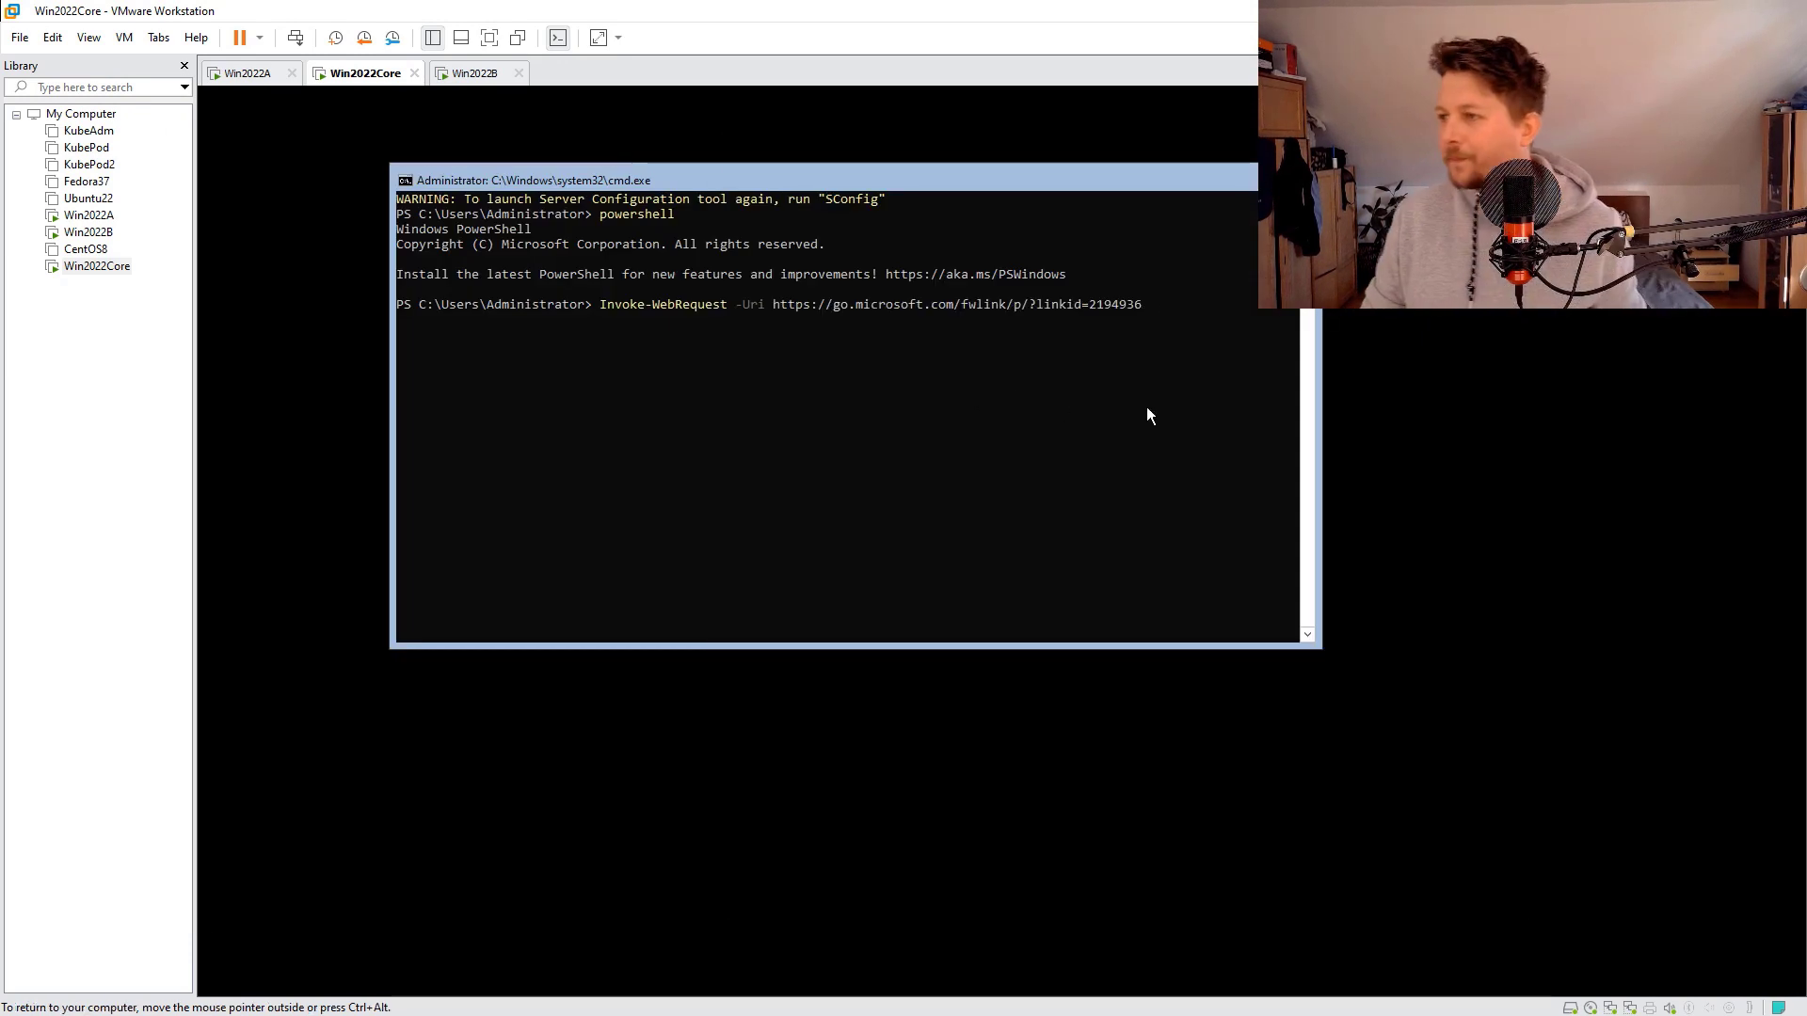
Add -UseBasicParsing -OutFile wac.msi and run the download.
{"action": "left_click", "coordinate": [124, 38]}
{"action": "left_click", "coordinate": [922, 192]}
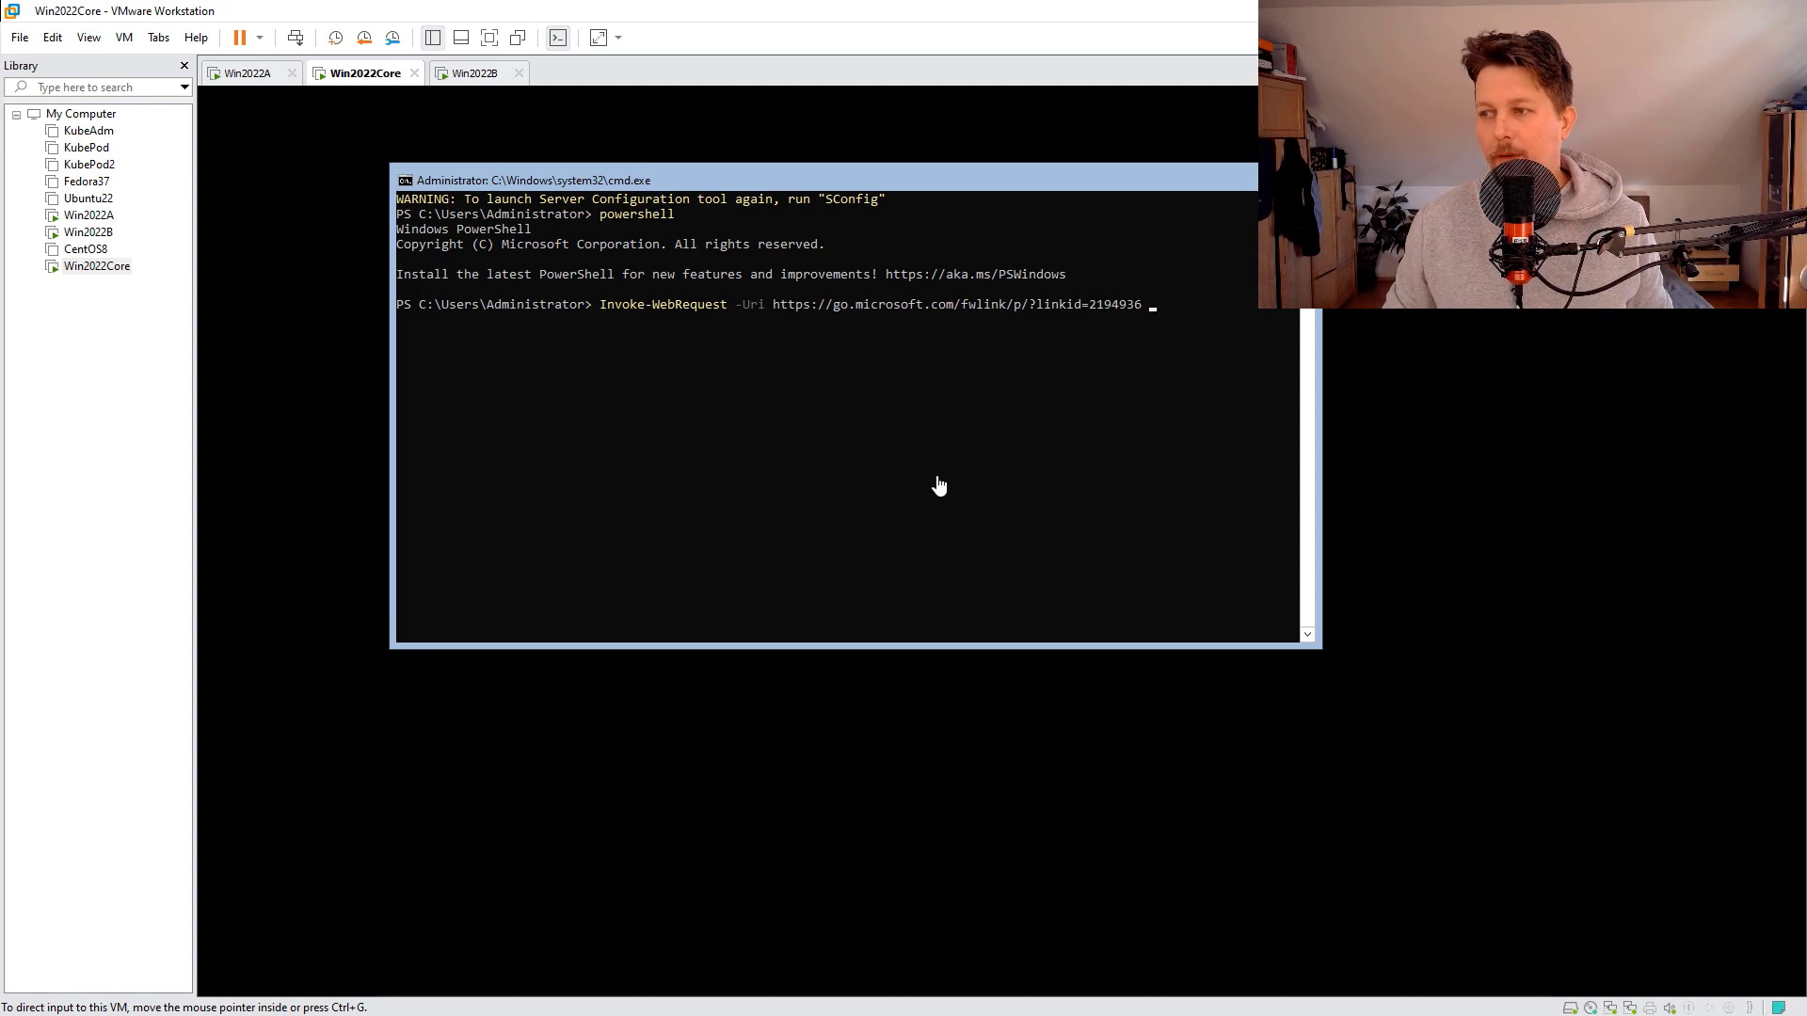
{"action": "type", "text": "u"}
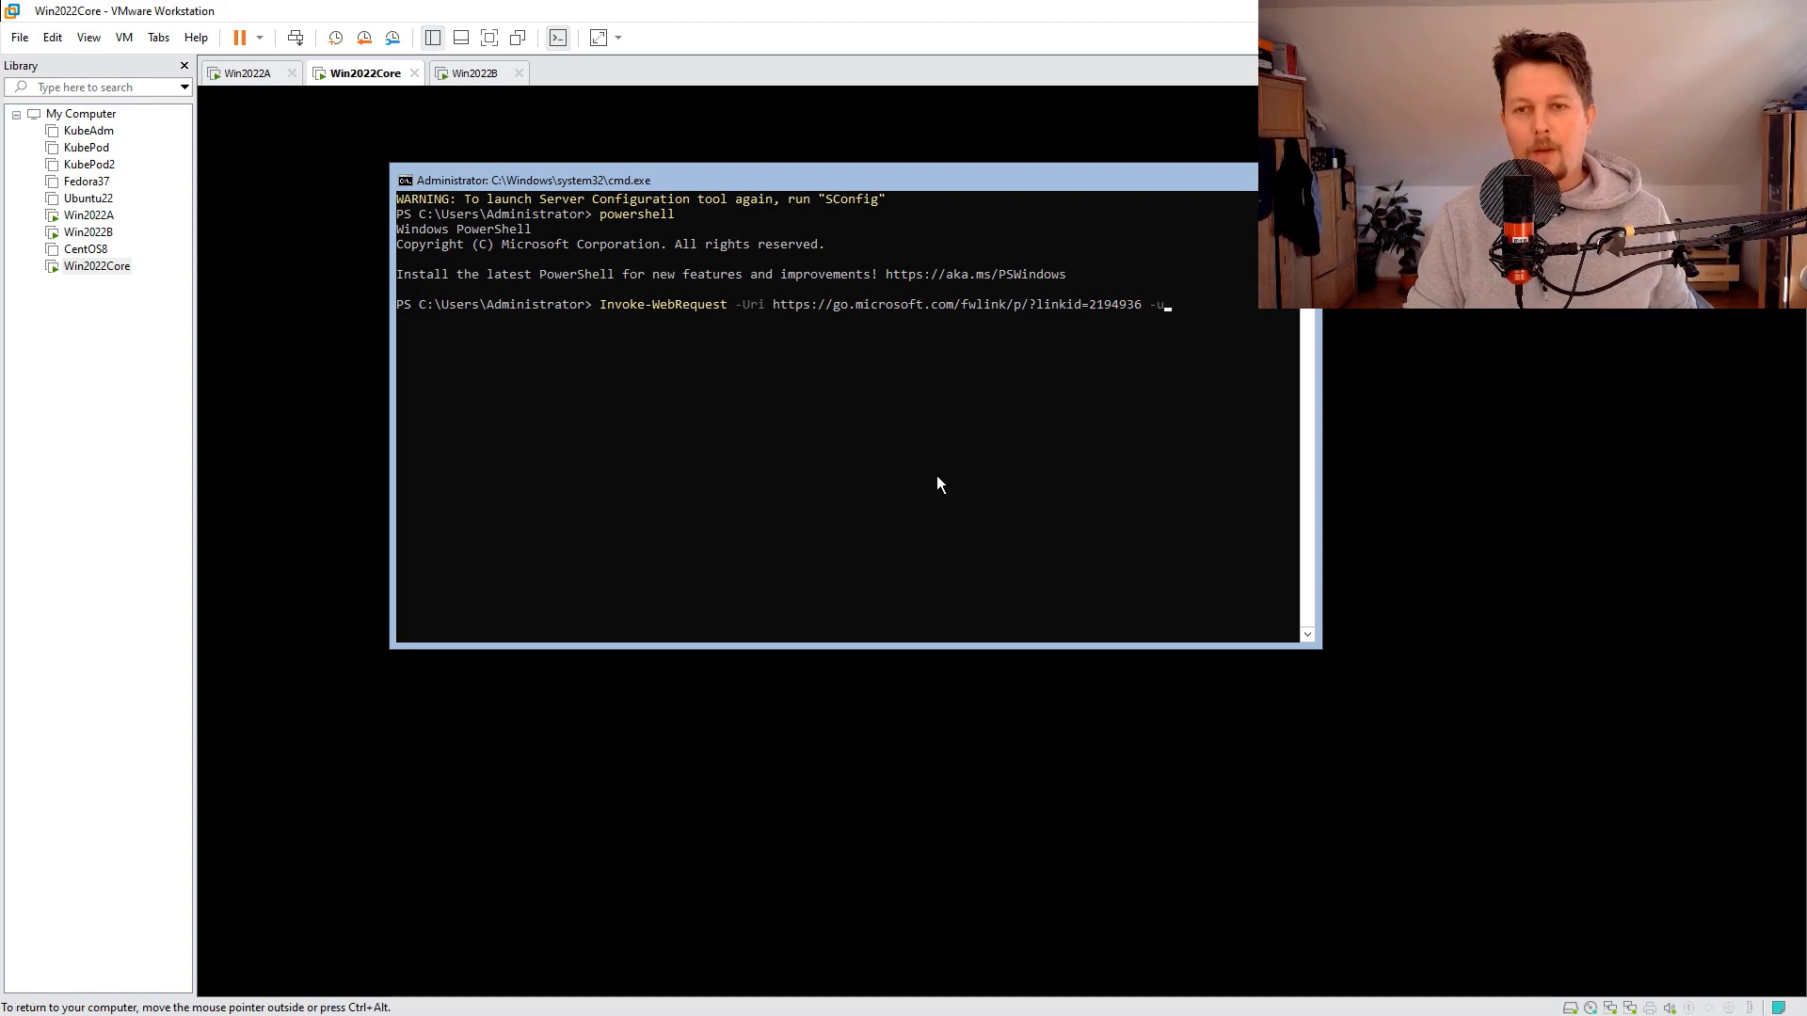
{"action": "type", "text": "se"}
{"action": "key", "text": "Tab"}
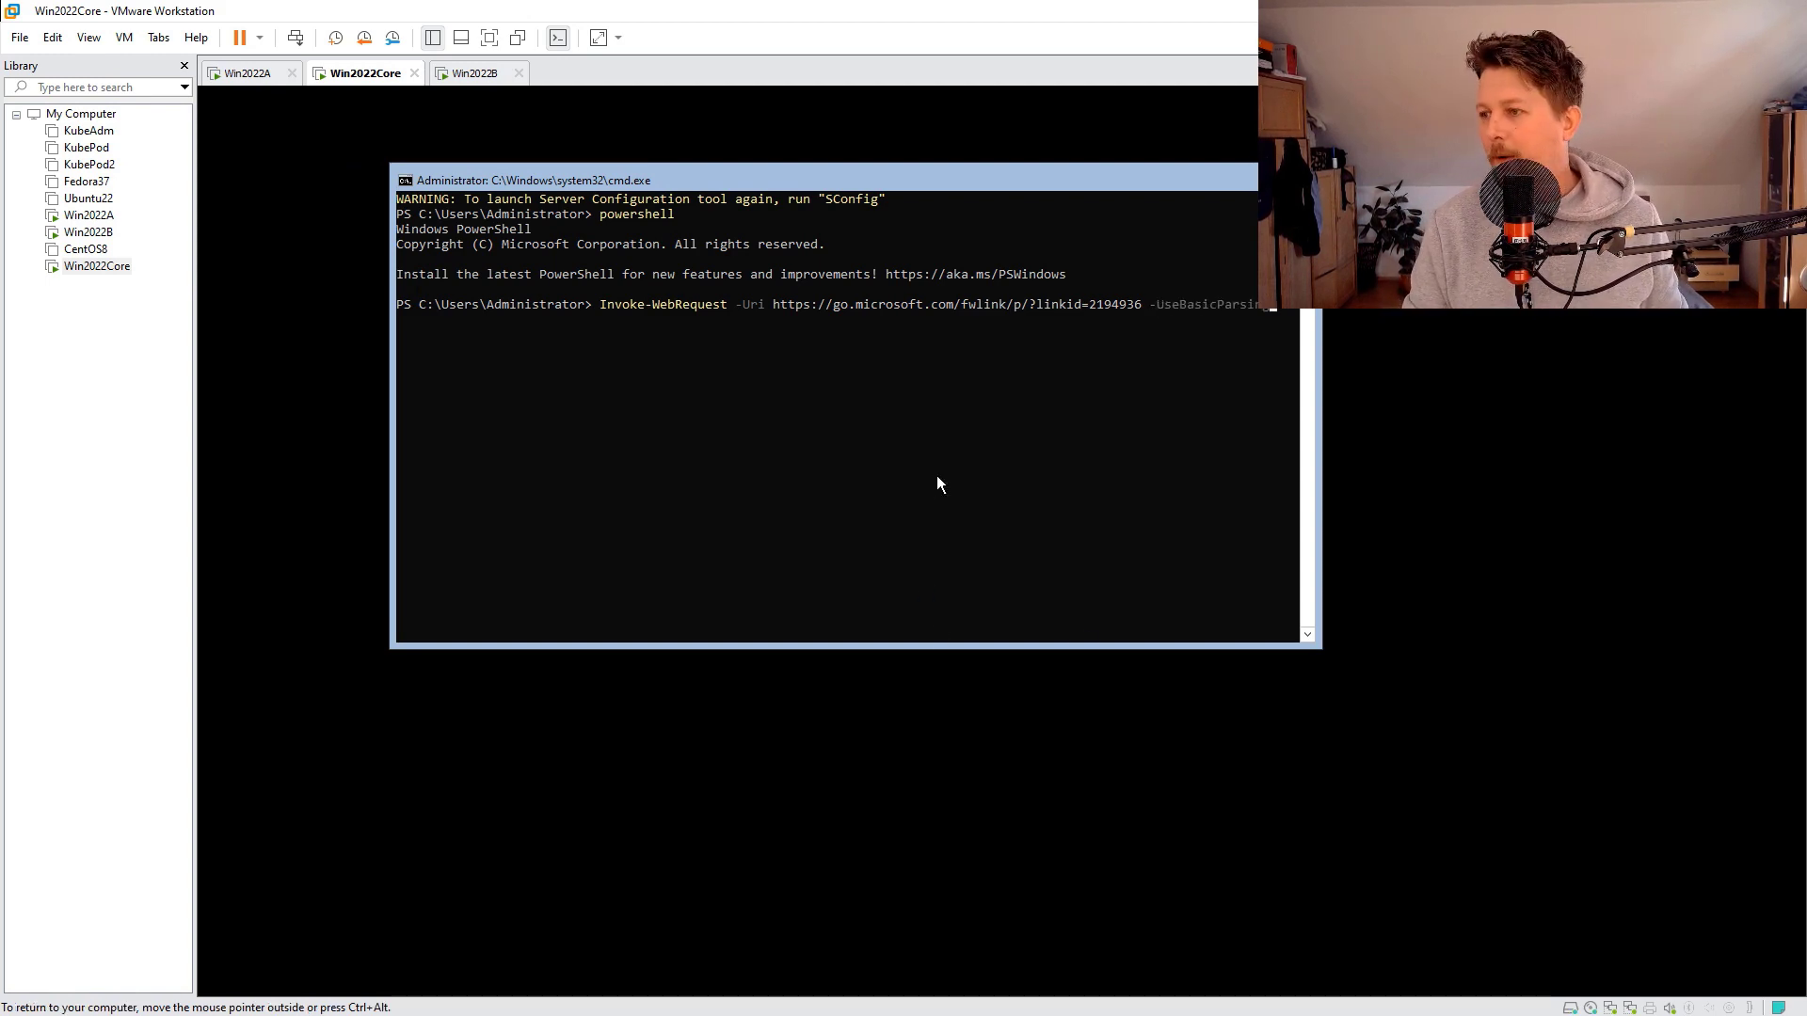
{"action": "key", "text": "Tab"}
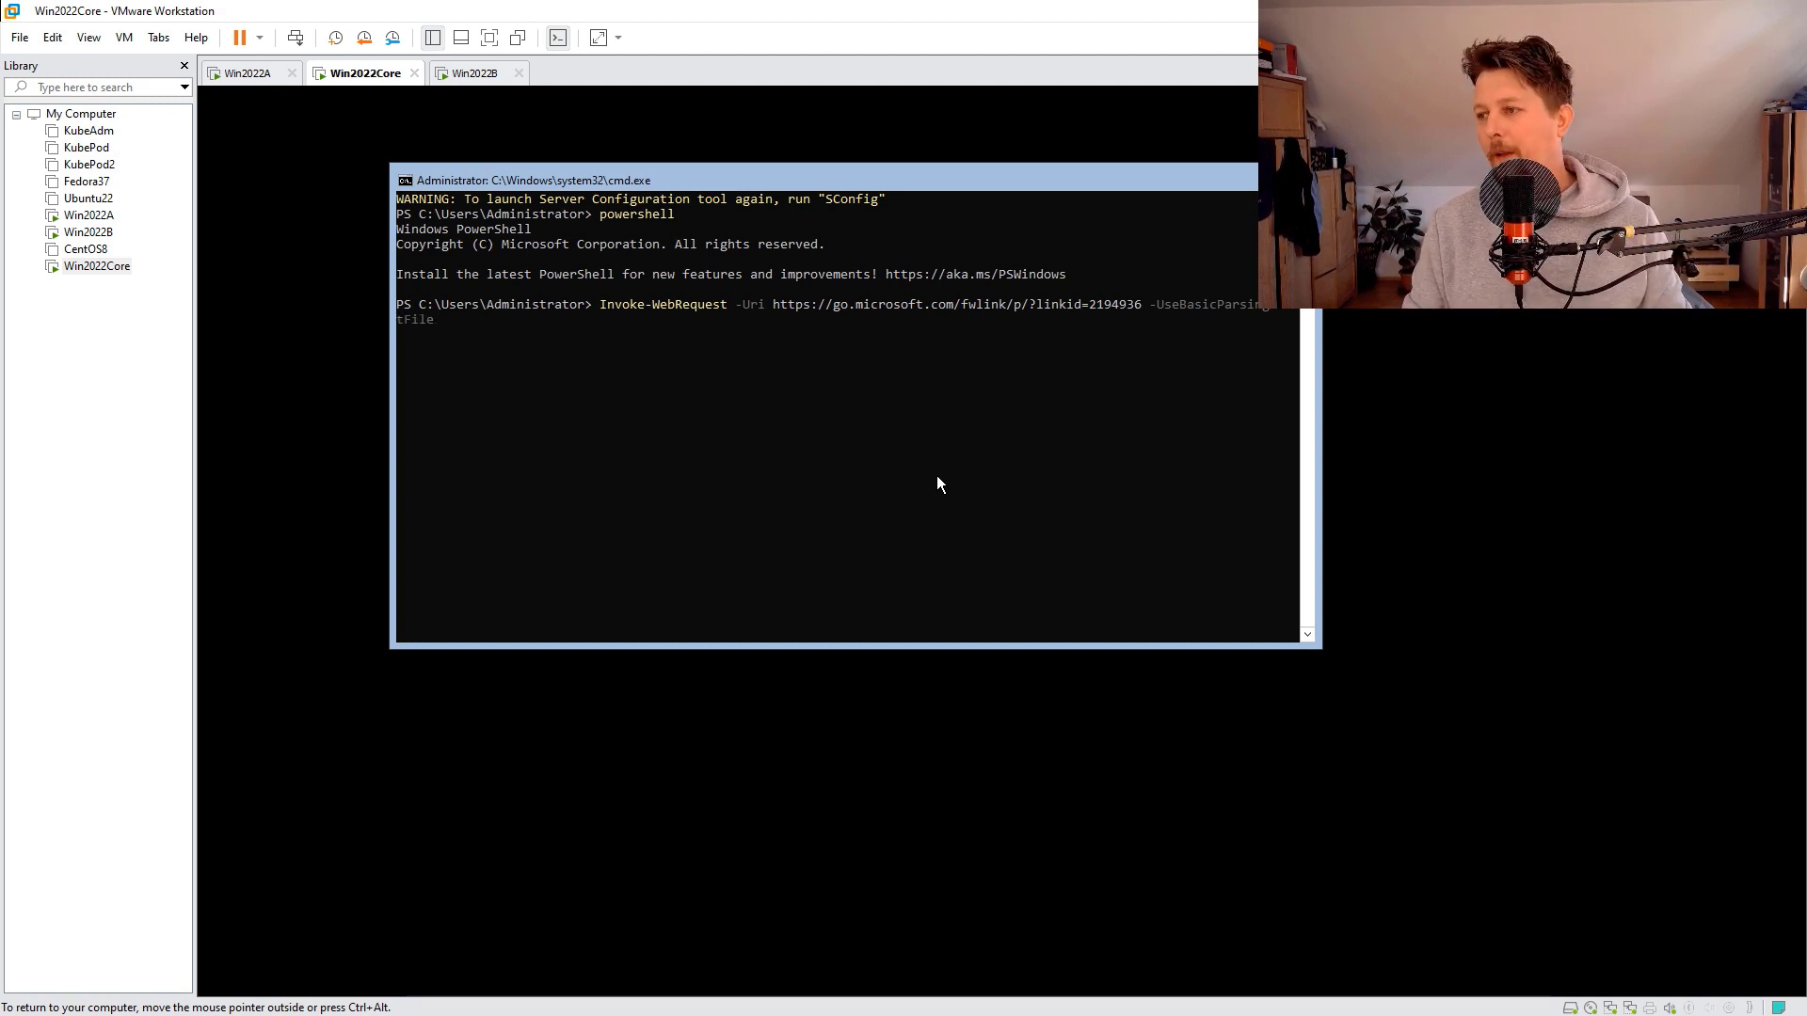
{"action": "type", "text": "w"}
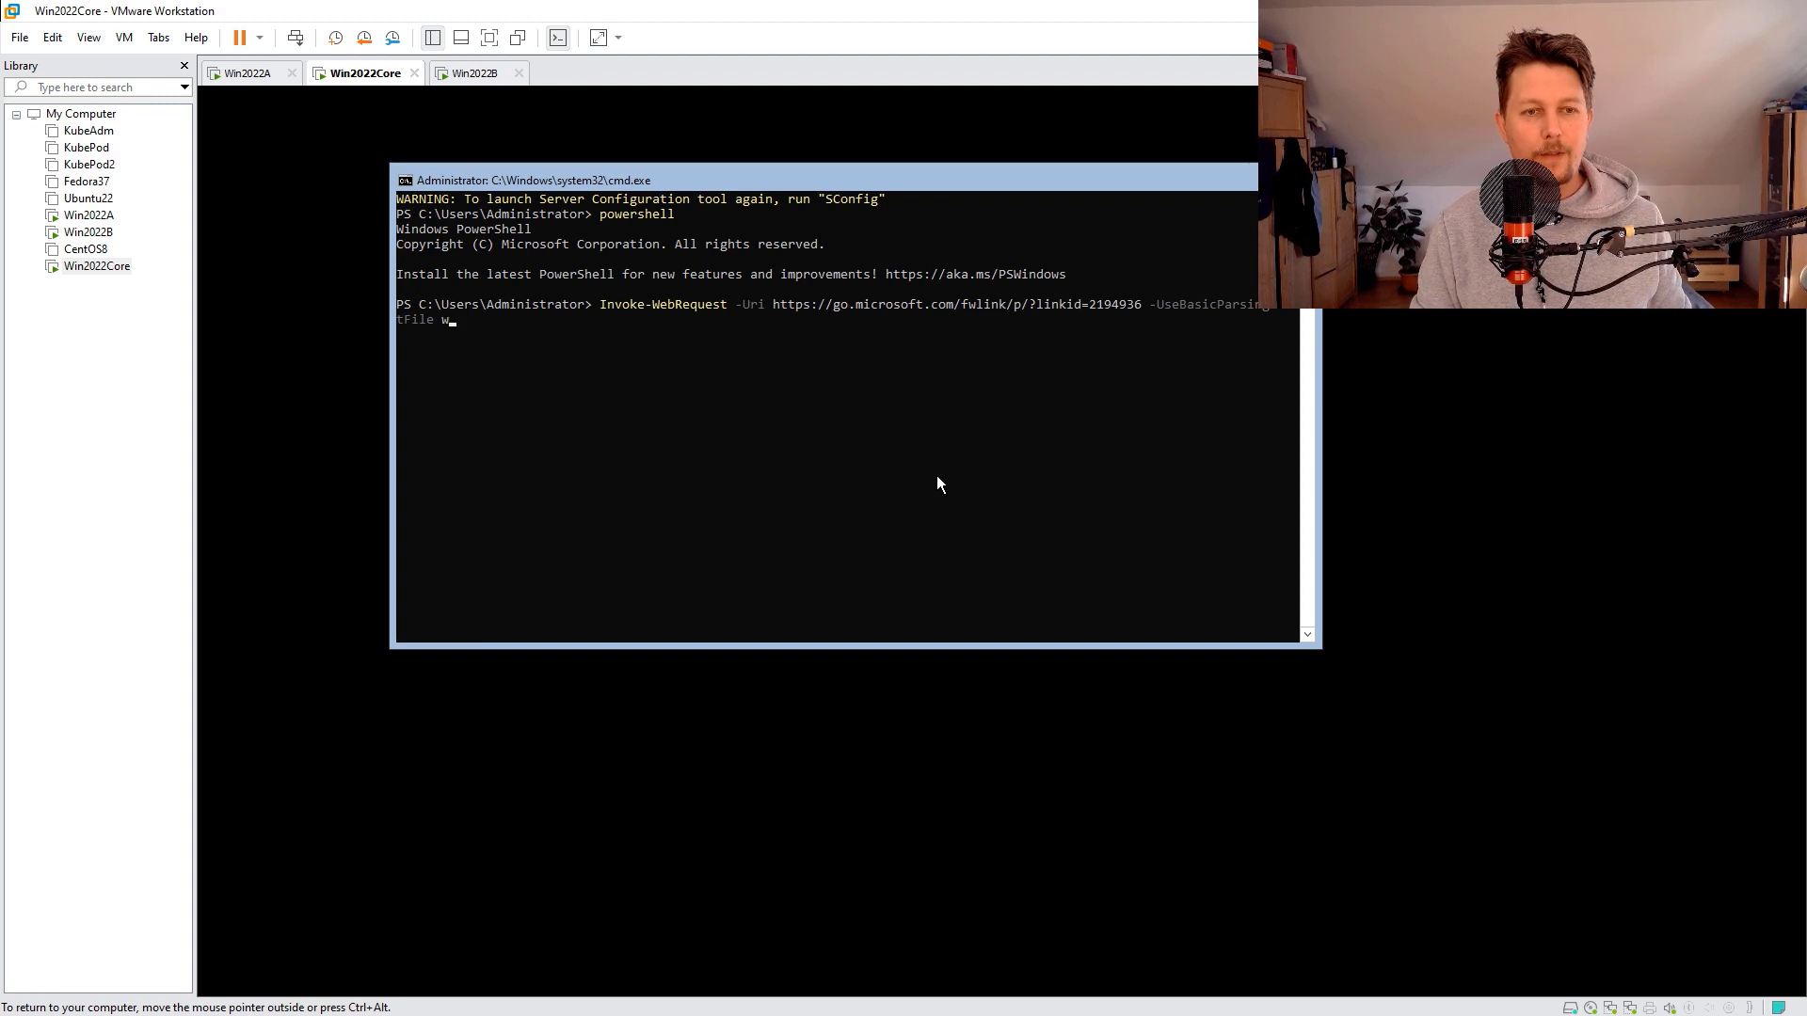
{"action": "type", "text": "ac.msi"}
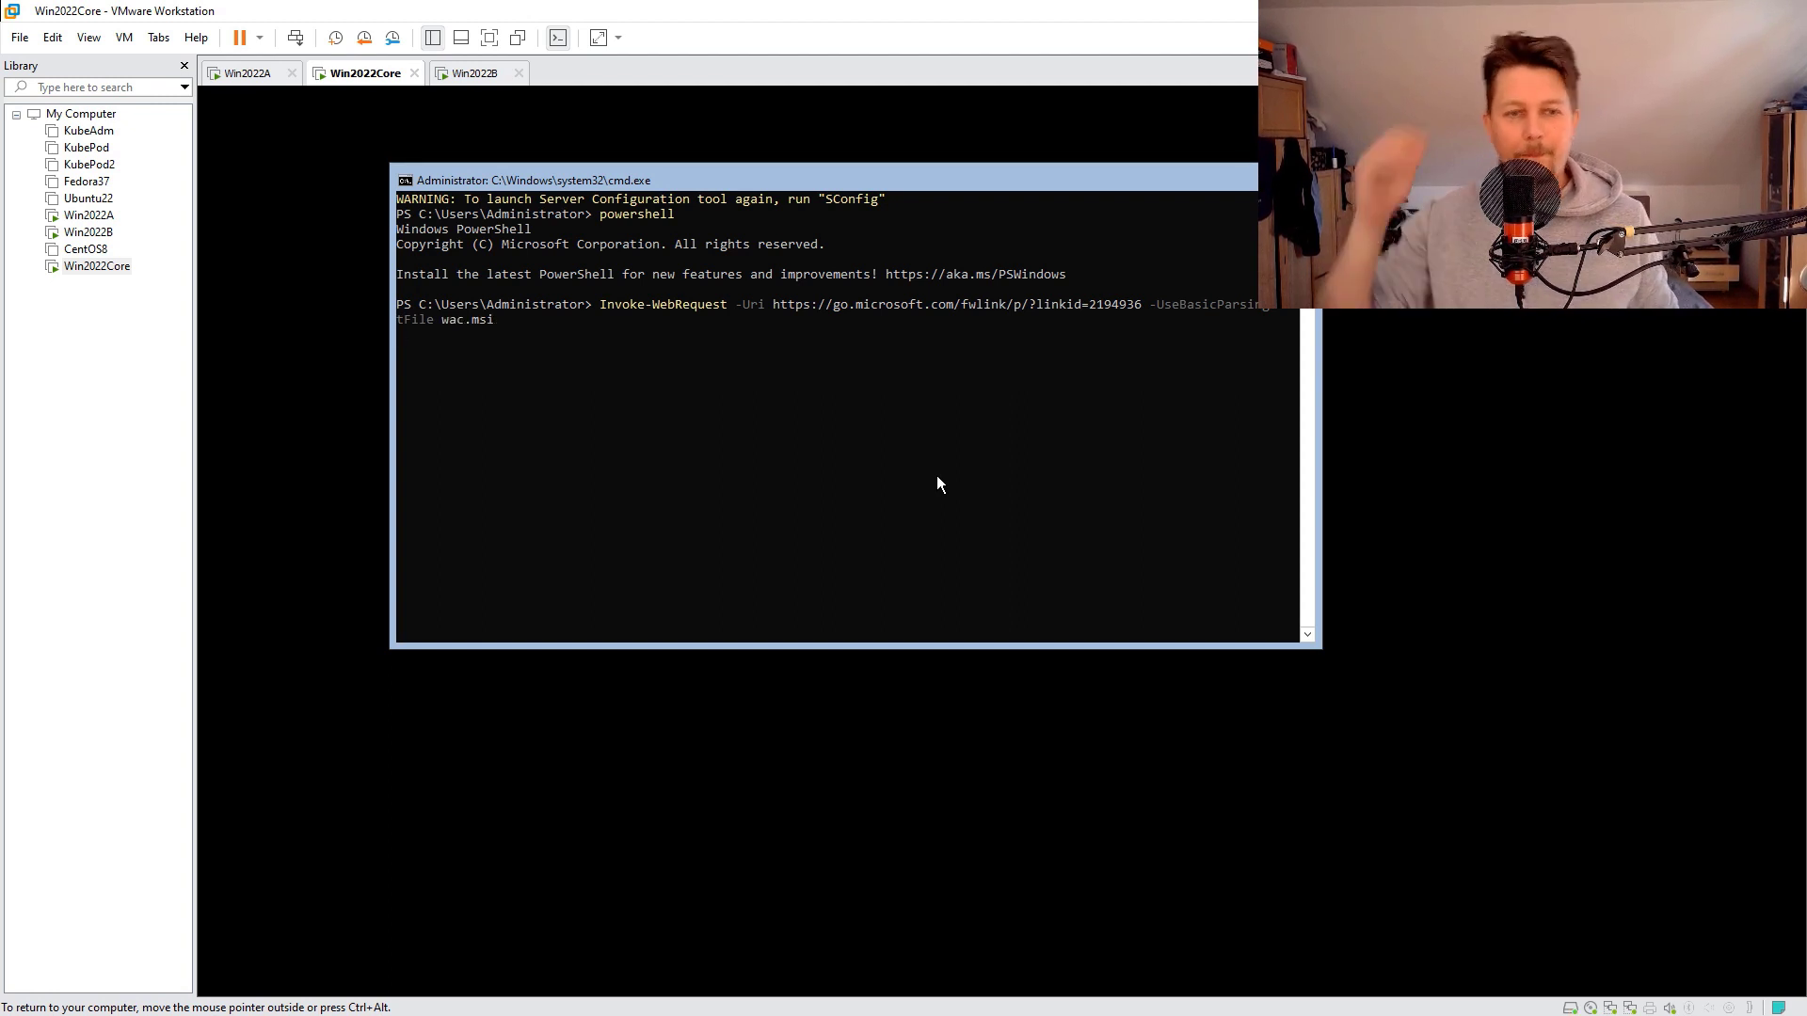
{"action": "key", "text": "Return"}
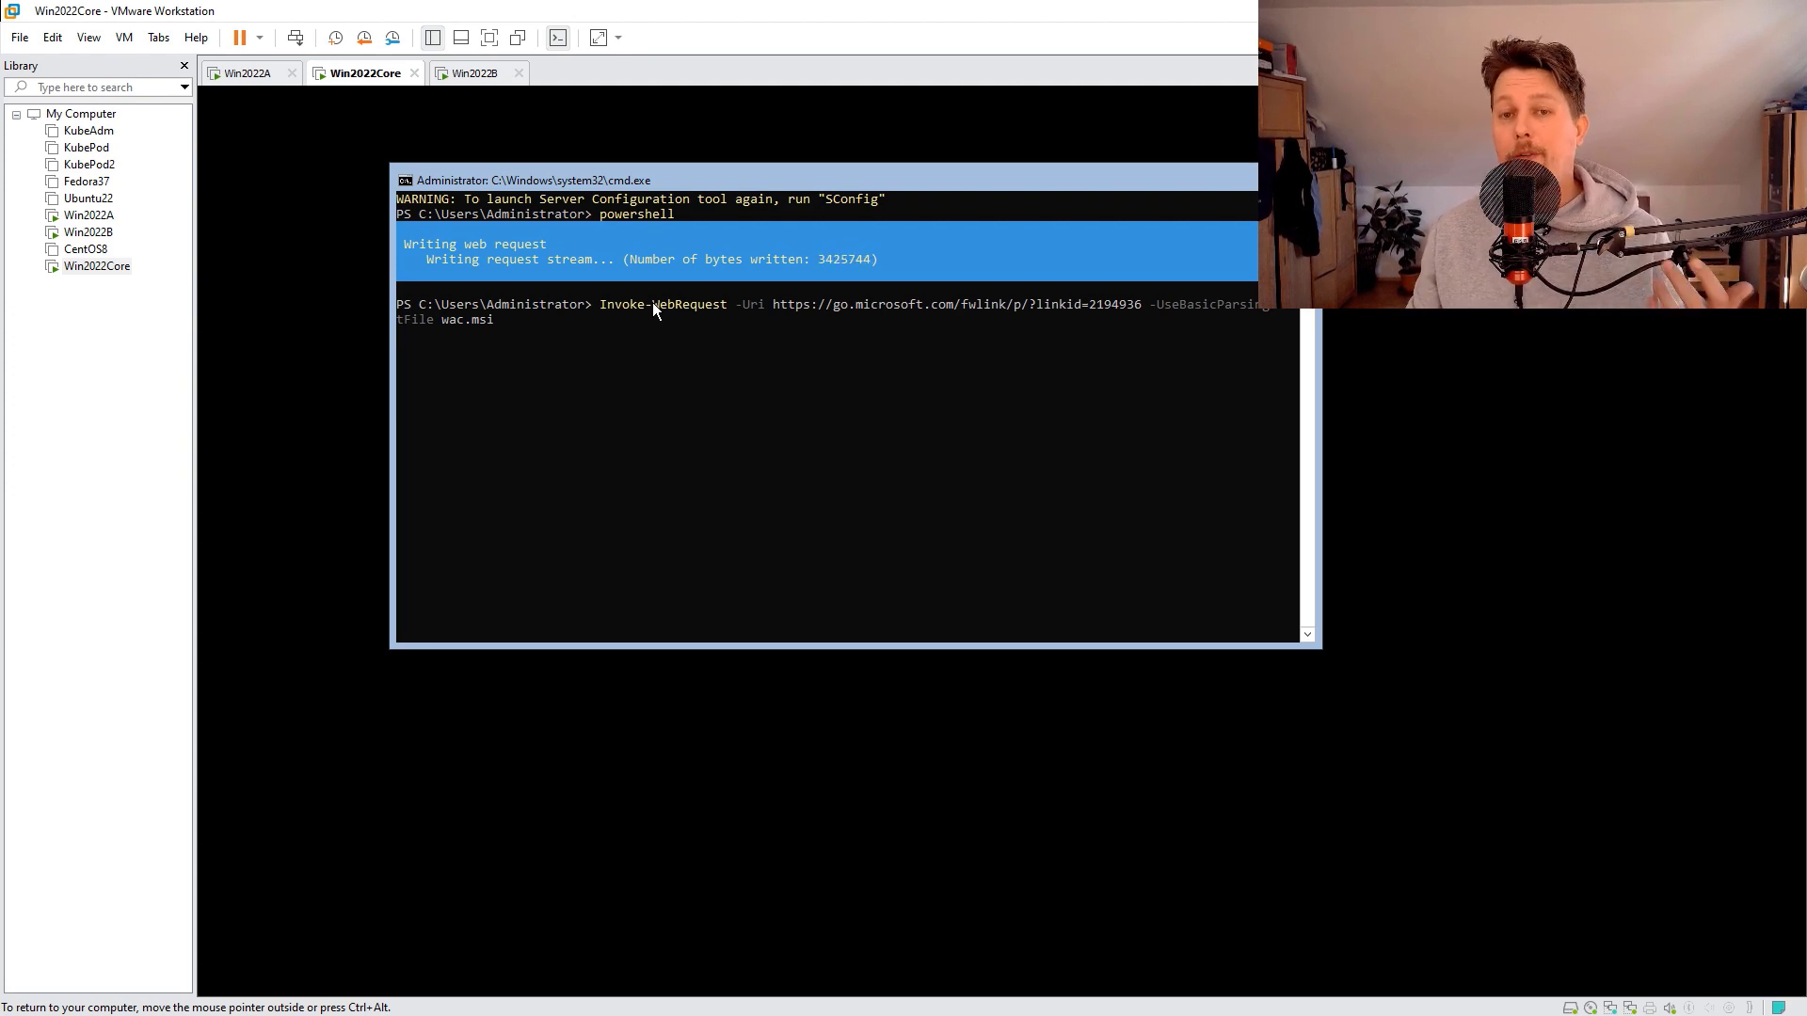
{"action": "left_click", "coordinate": [253, 74]}
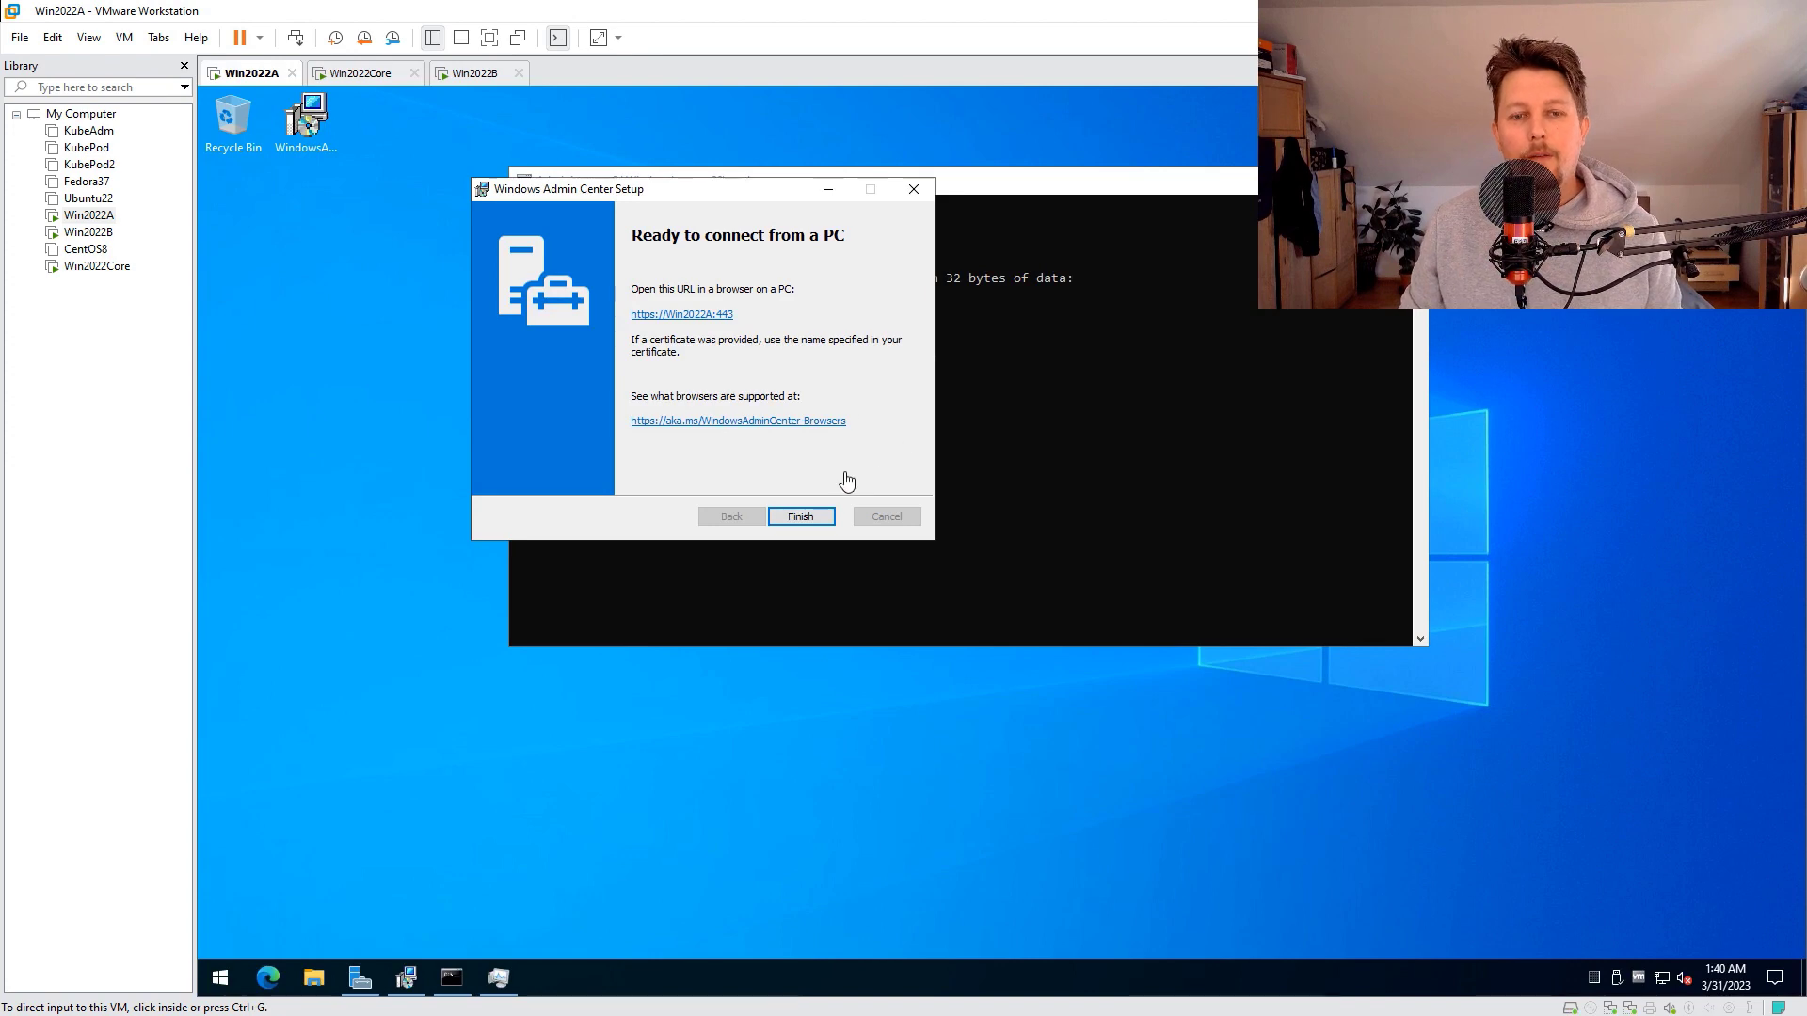
{"action": "left_click", "coordinate": [677, 316]}
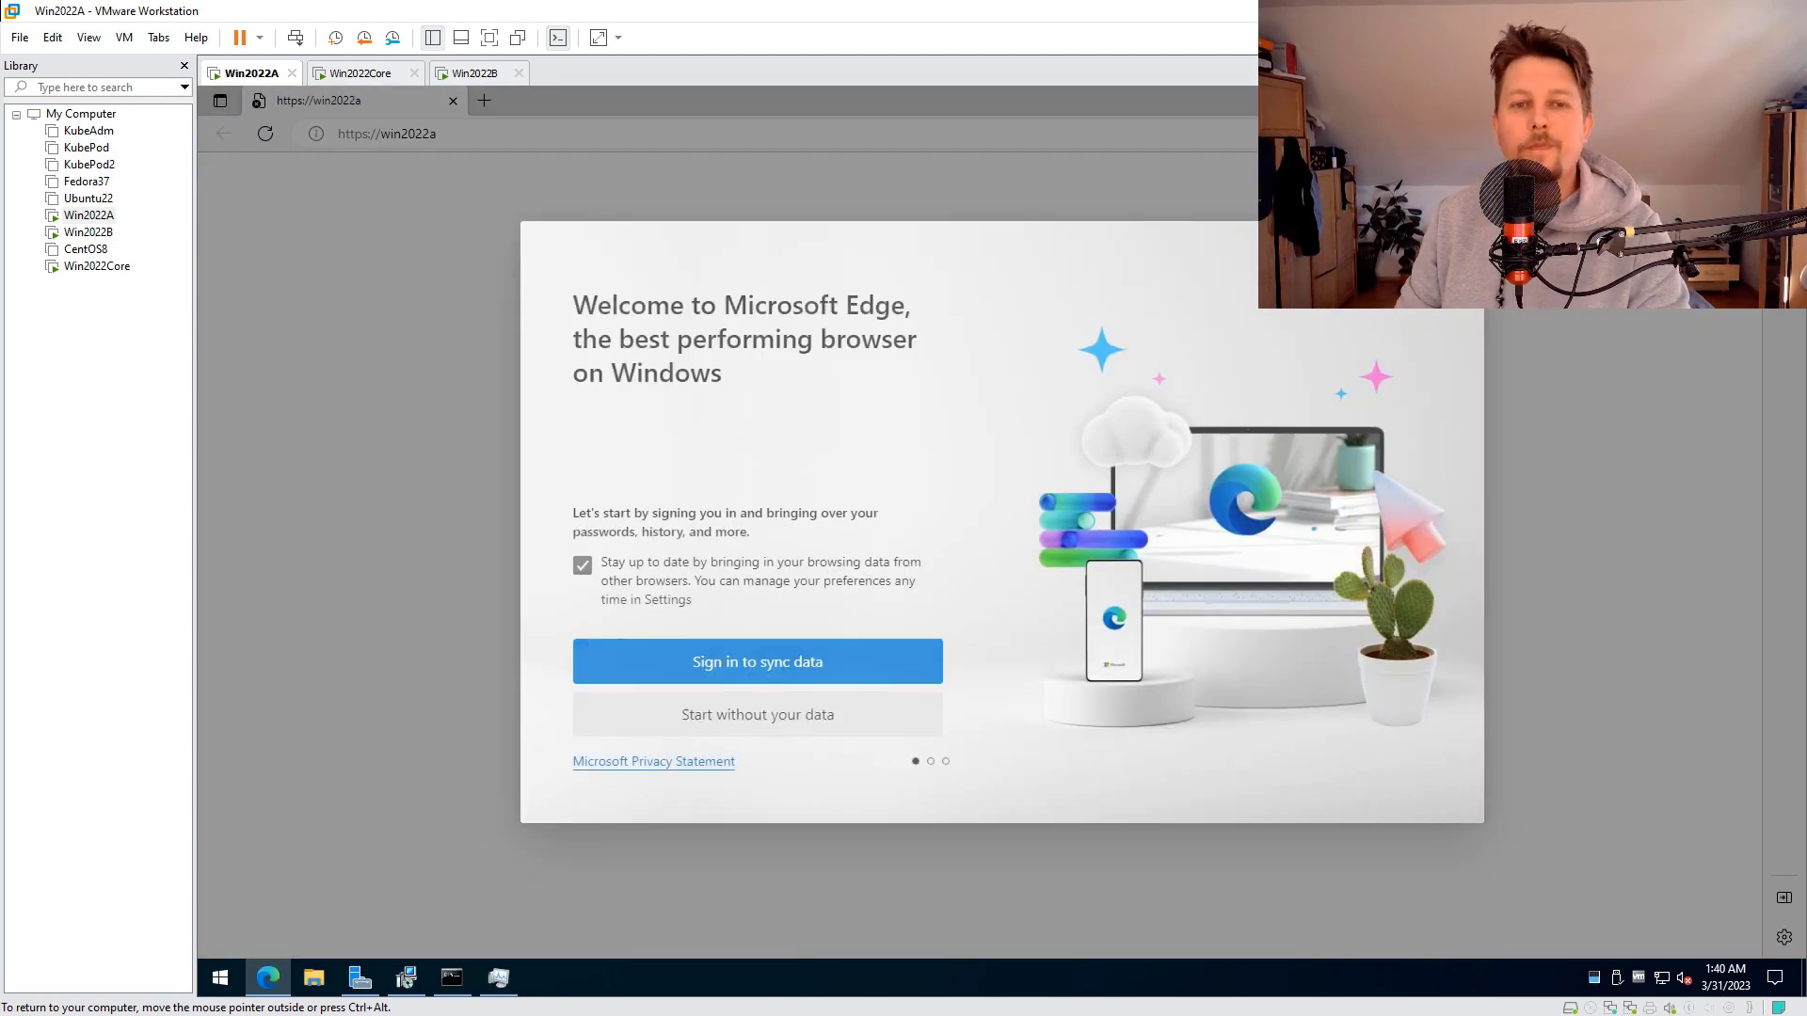
{"action": "left_click", "coordinate": [729, 739]}
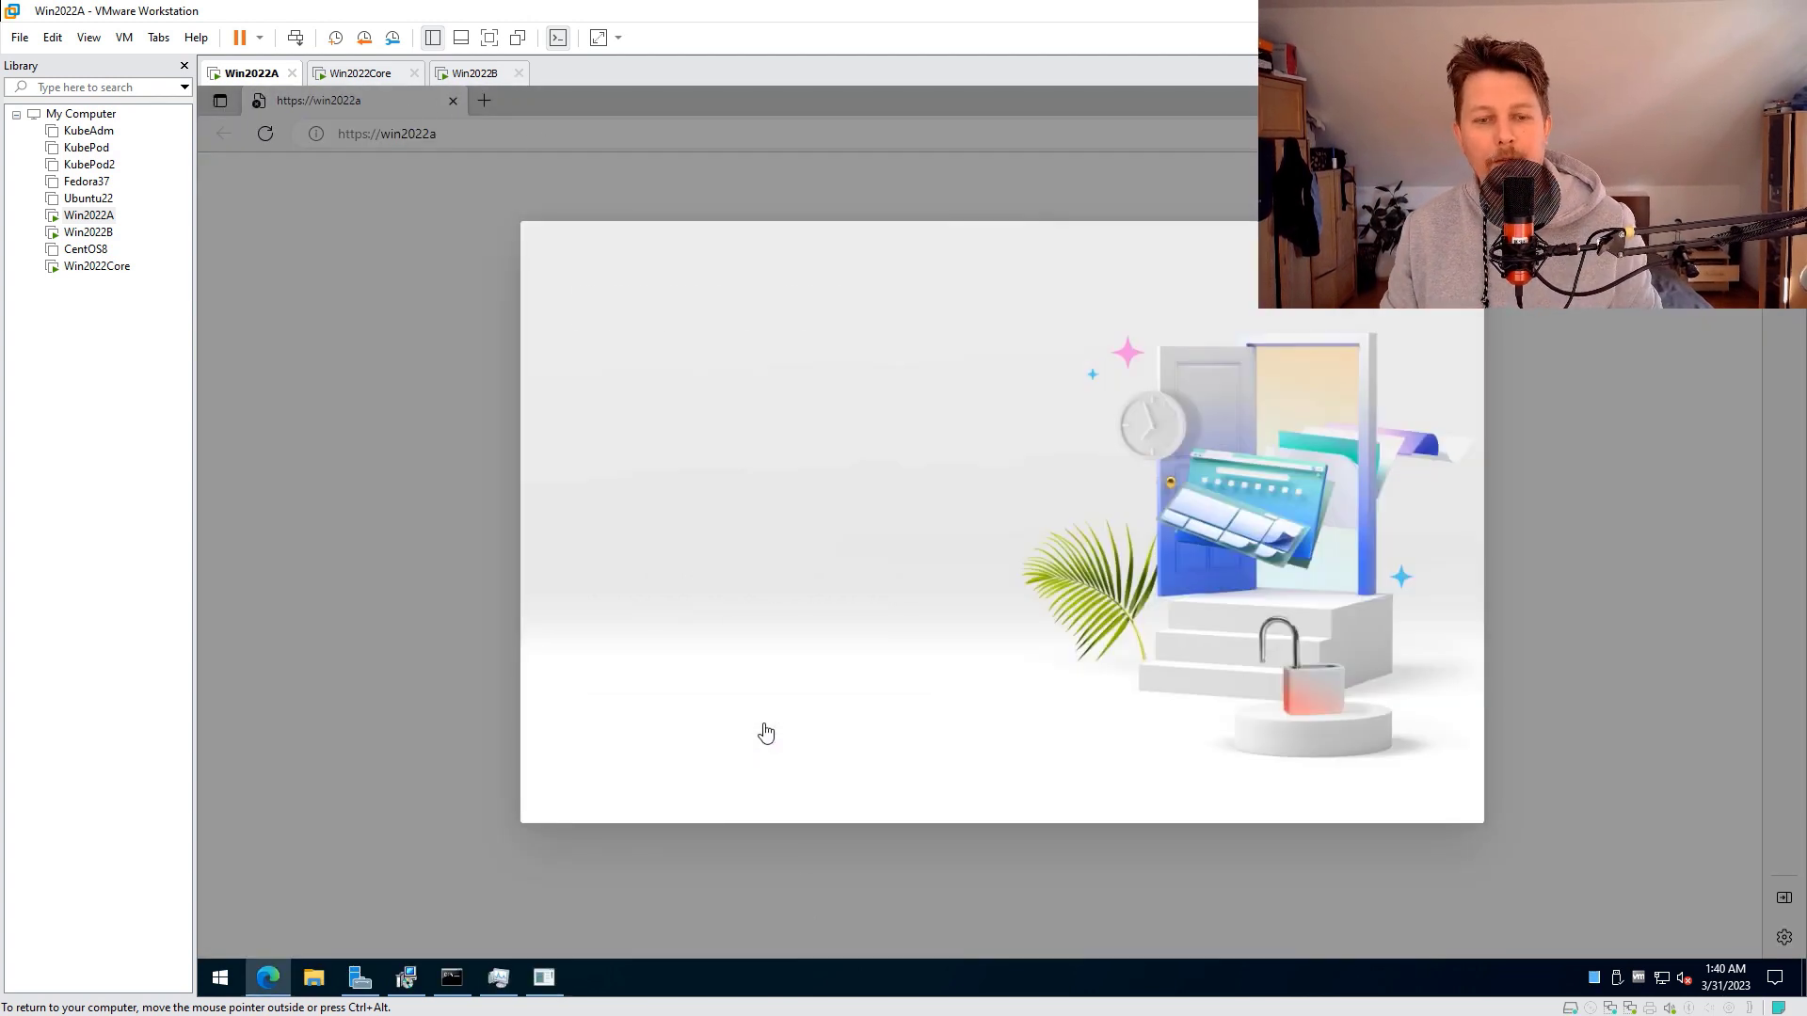
{"action": "left_click", "coordinate": [764, 729]}
{"action": "left_click_drag", "start_coordinate": [461, 134], "coordinate": [329, 205]}
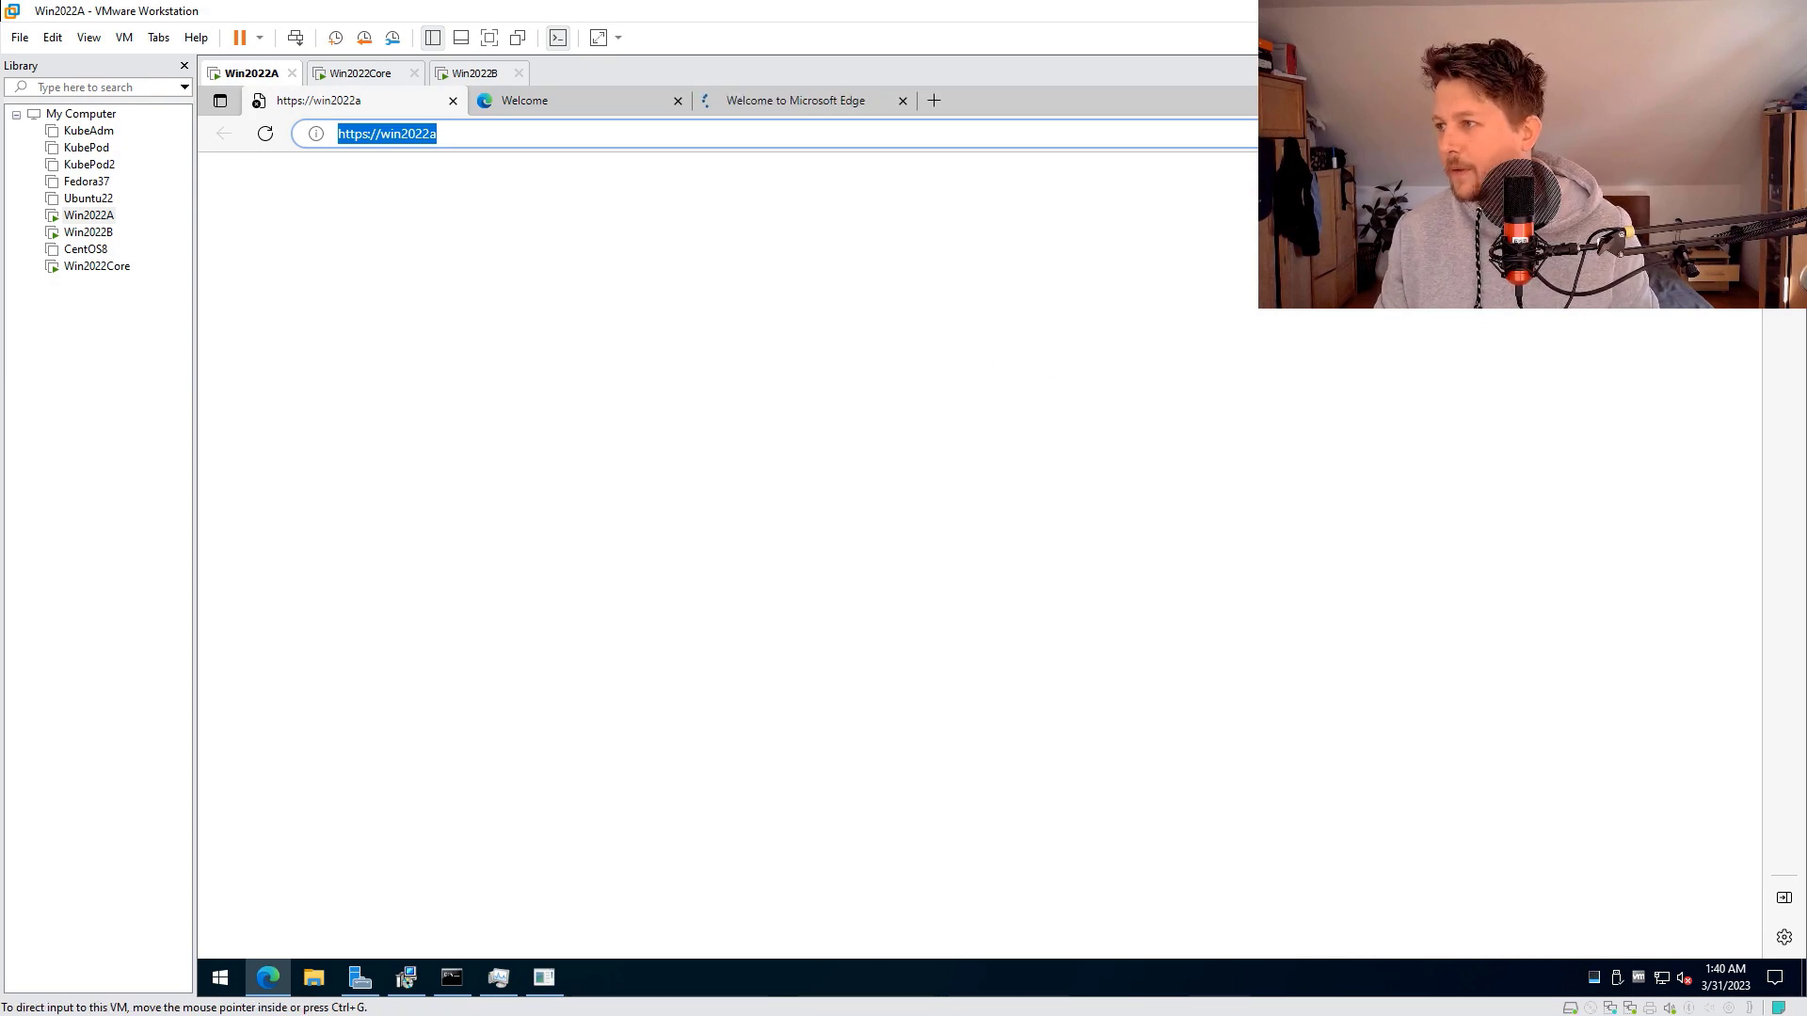
{"action": "left_click_drag", "start_coordinate": [1806, 189], "coordinate": [721, 133]}
Load win2022a in a new Chrome tab, proceeding past the certificate warning.
{"action": "double_click", "coordinate": [728, 134]}
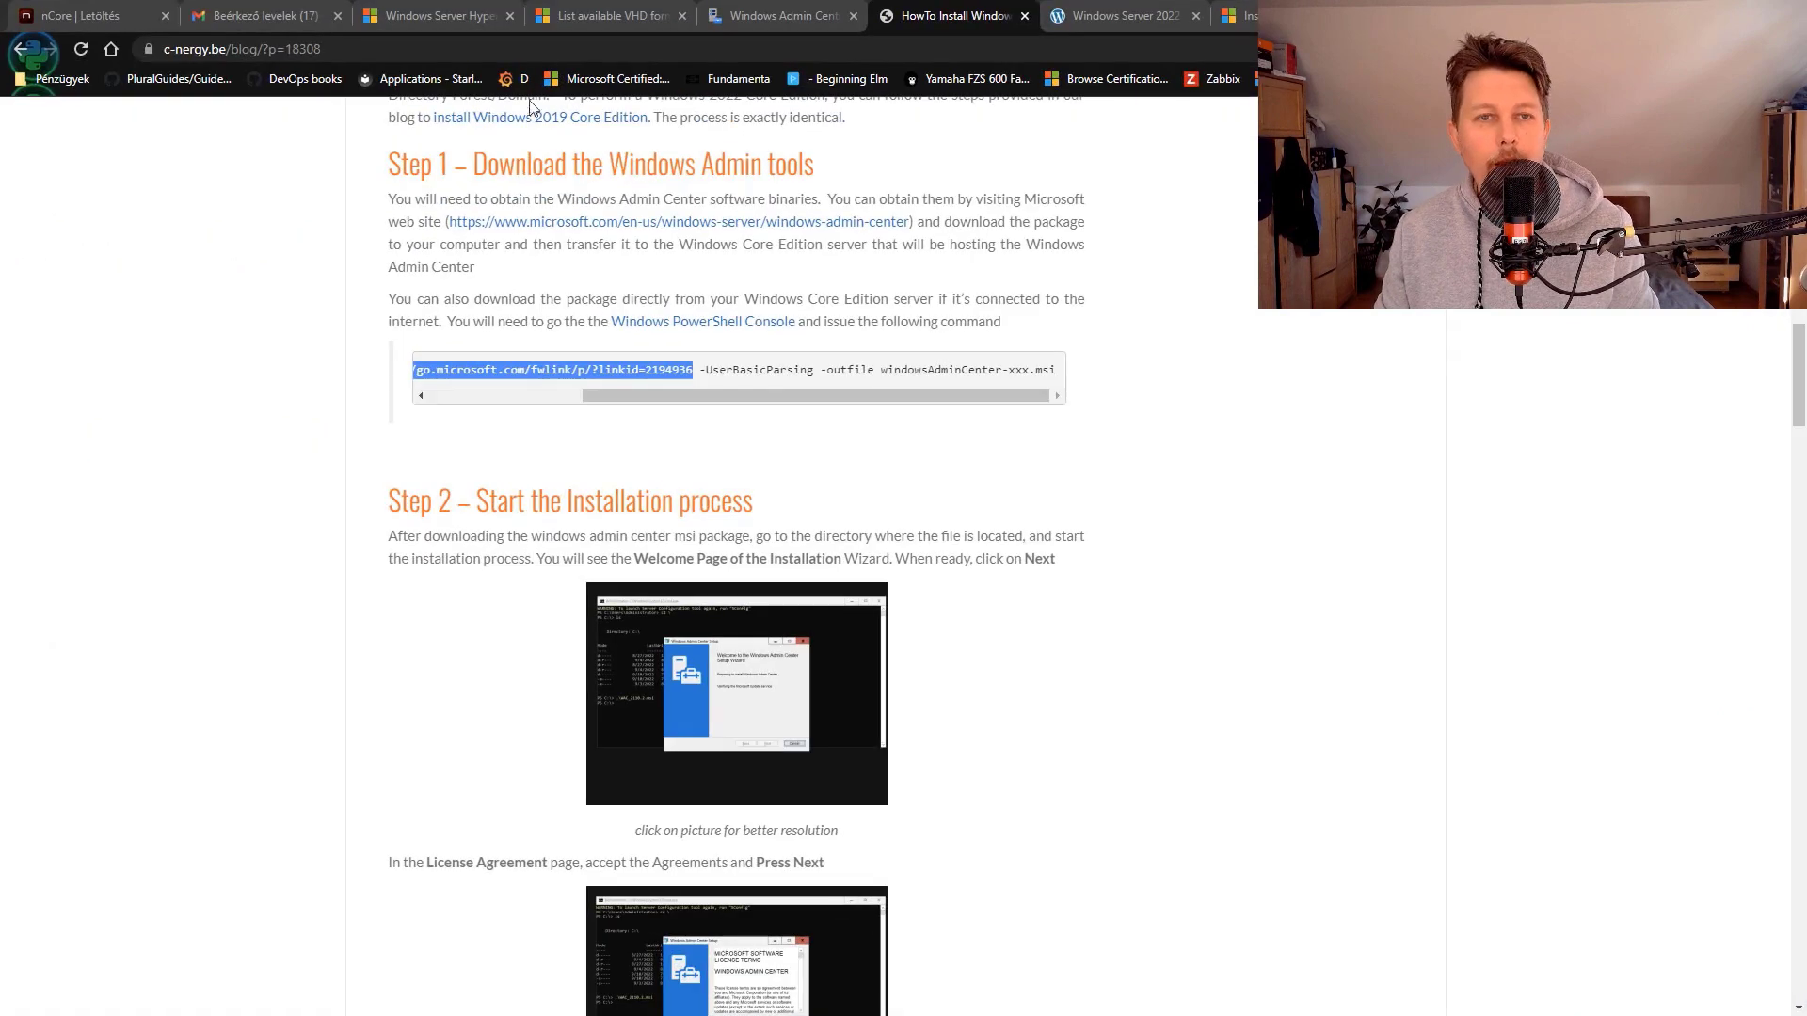
{"action": "left_click", "coordinate": [645, 15]}
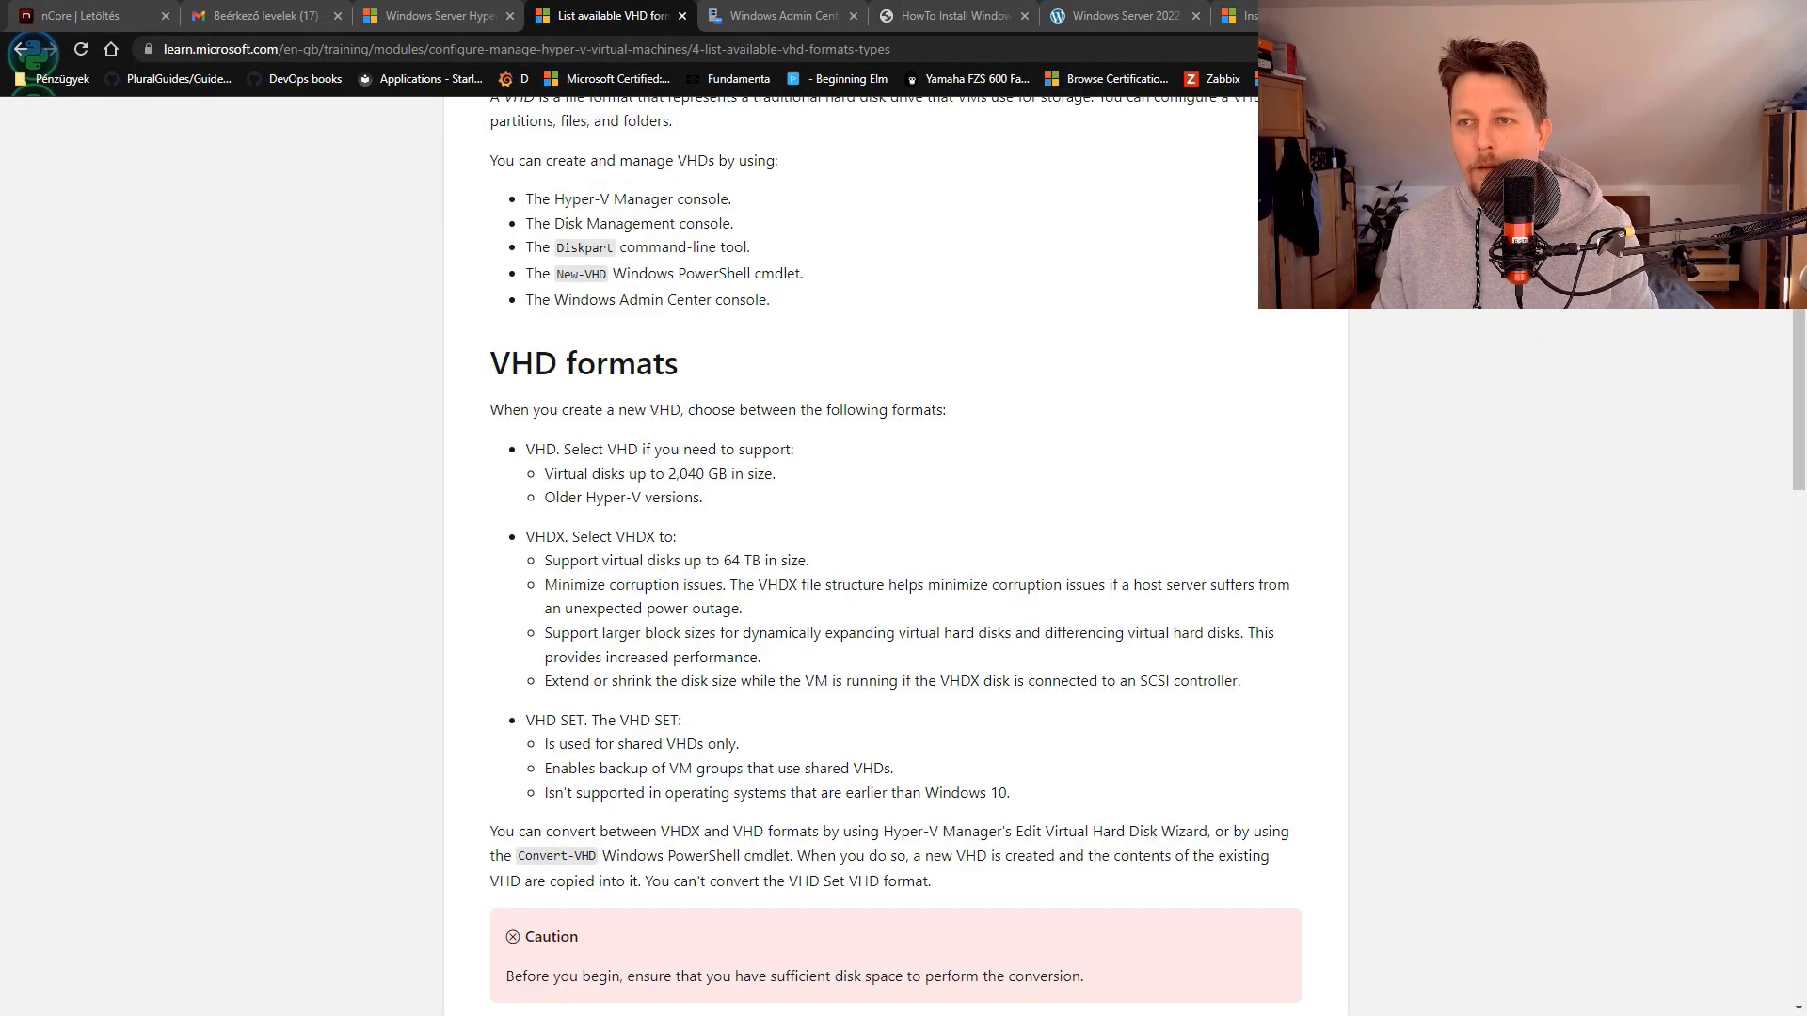
{"action": "key", "text": "ctrl+t"}
{"action": "type", "text": "win2022a/"}
{"action": "key", "text": "Return"}
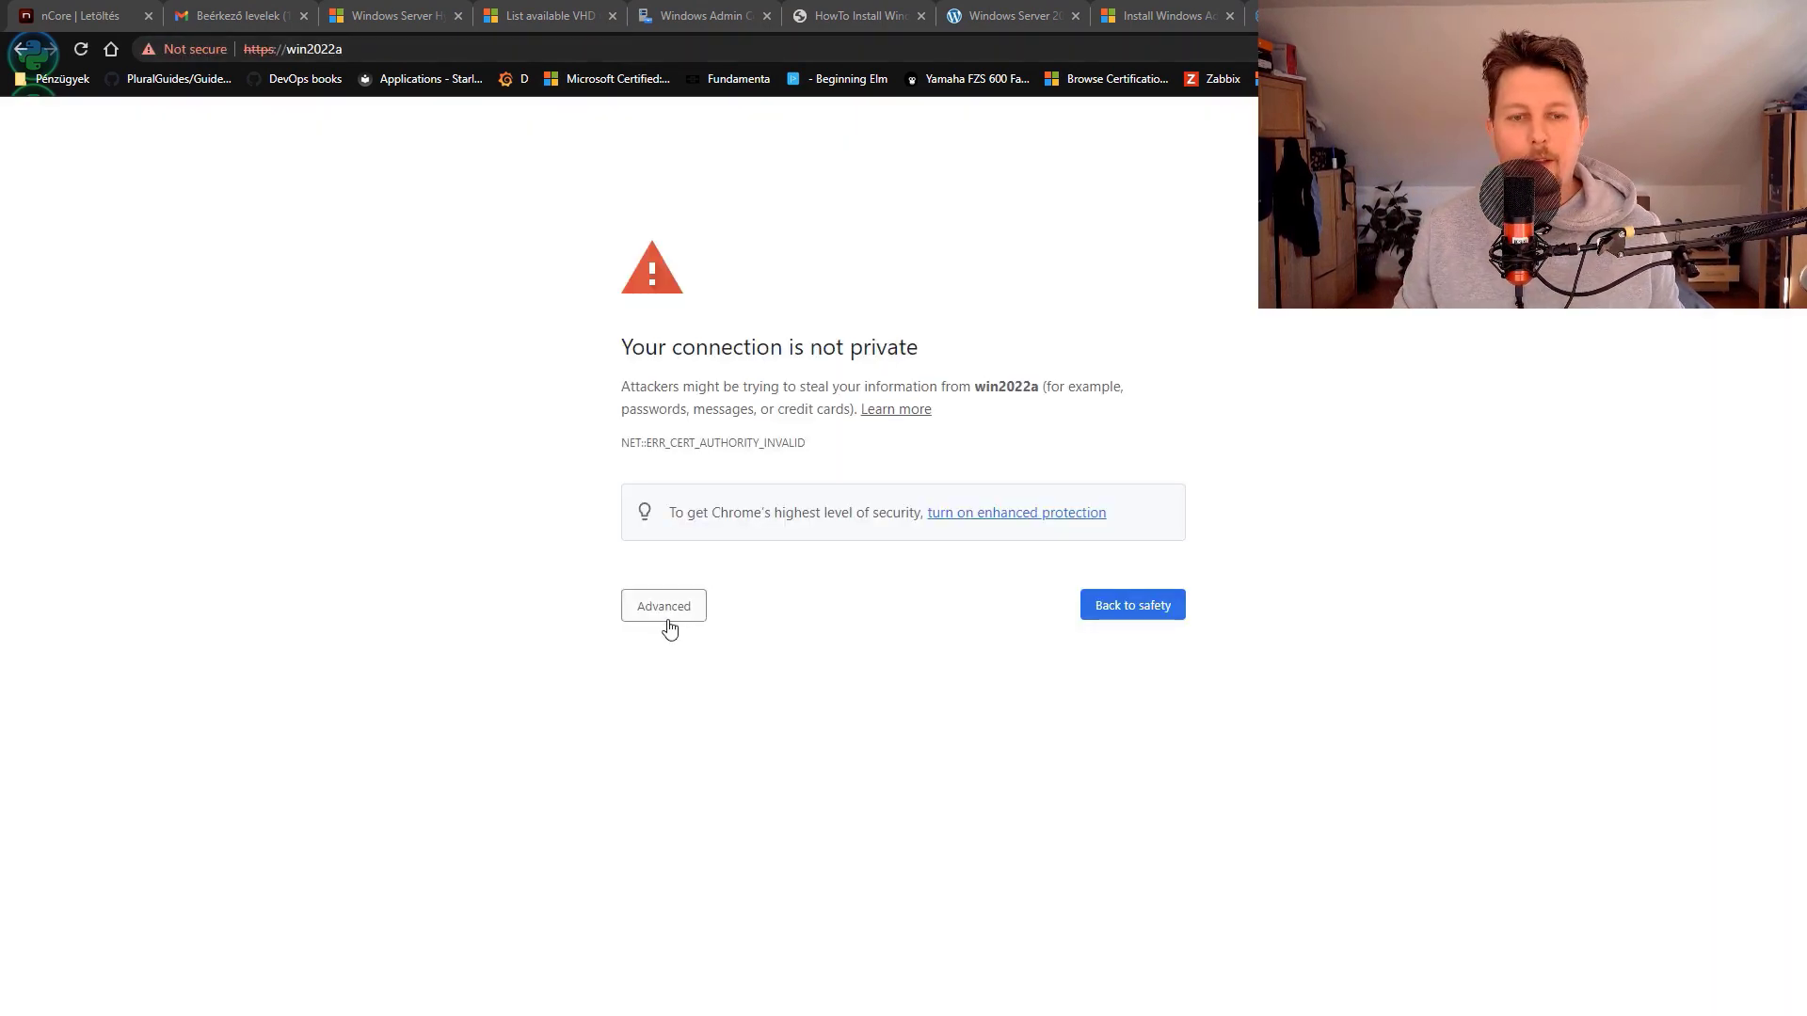
{"action": "left_click", "coordinate": [666, 614]}
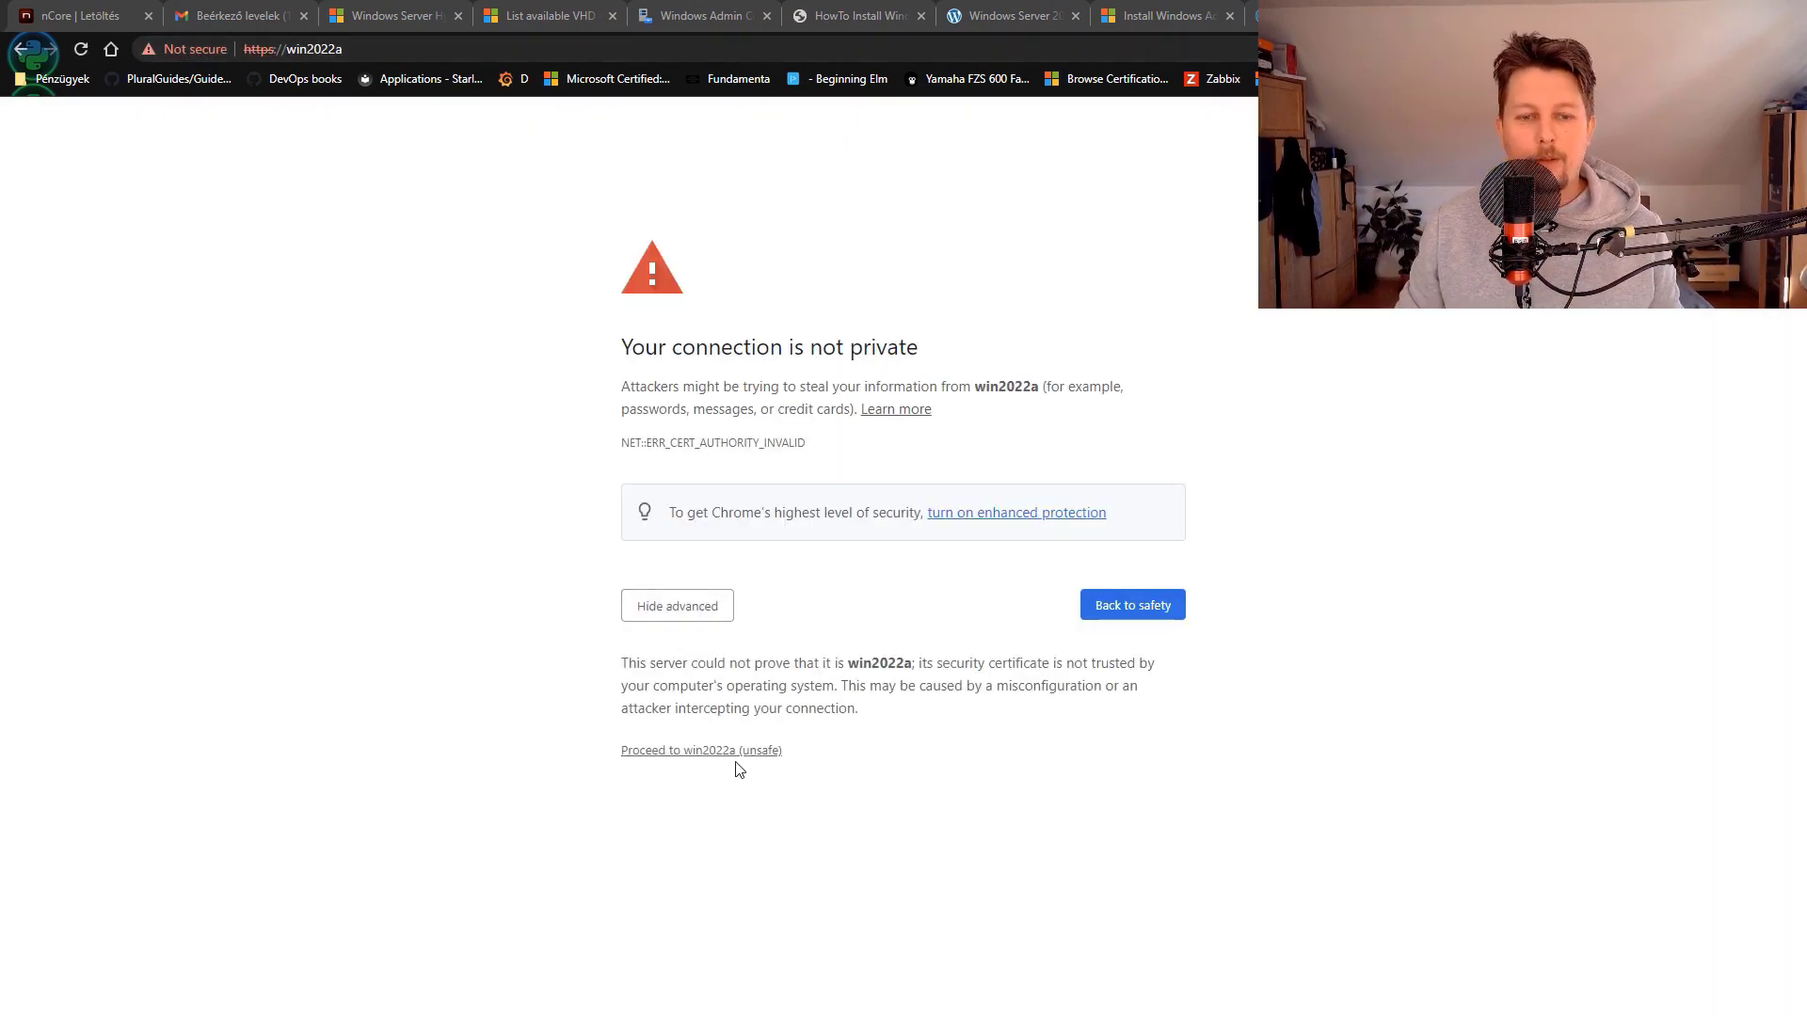
{"action": "left_click", "coordinate": [738, 753]}
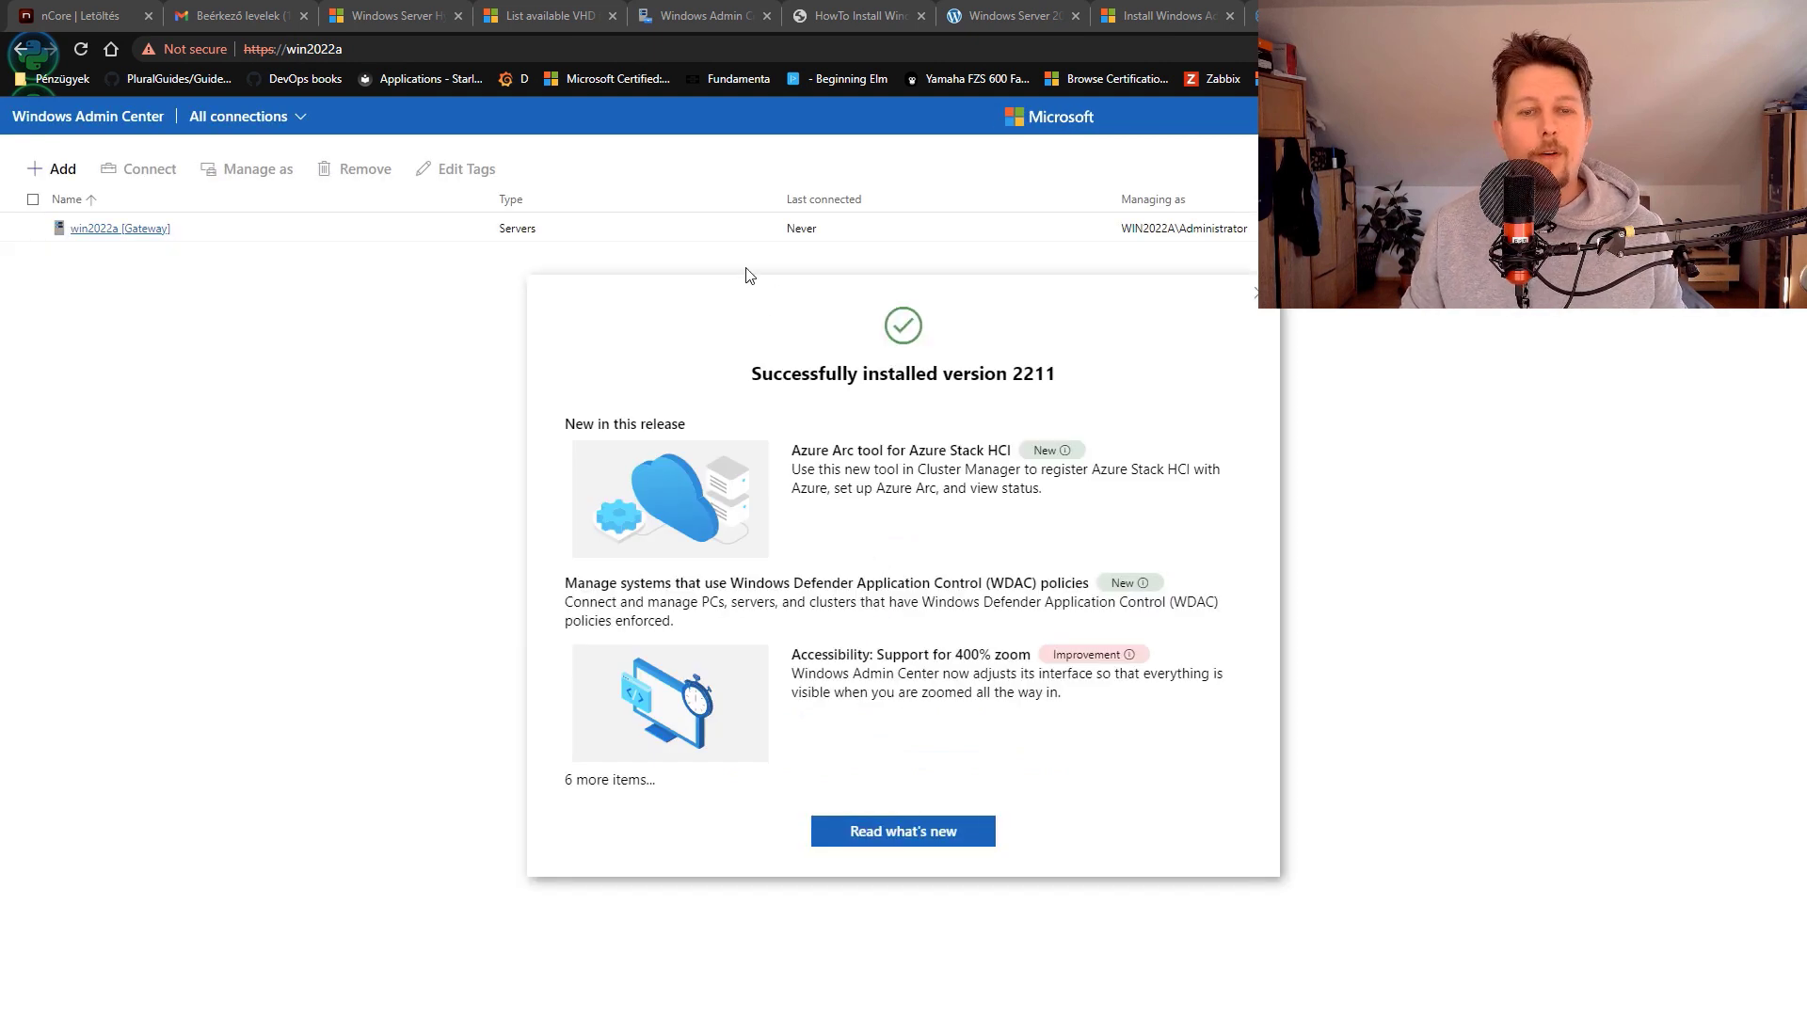
Dismiss the installation notice and connect to the win2022a gateway.
{"action": "left_click", "coordinate": [1257, 293]}
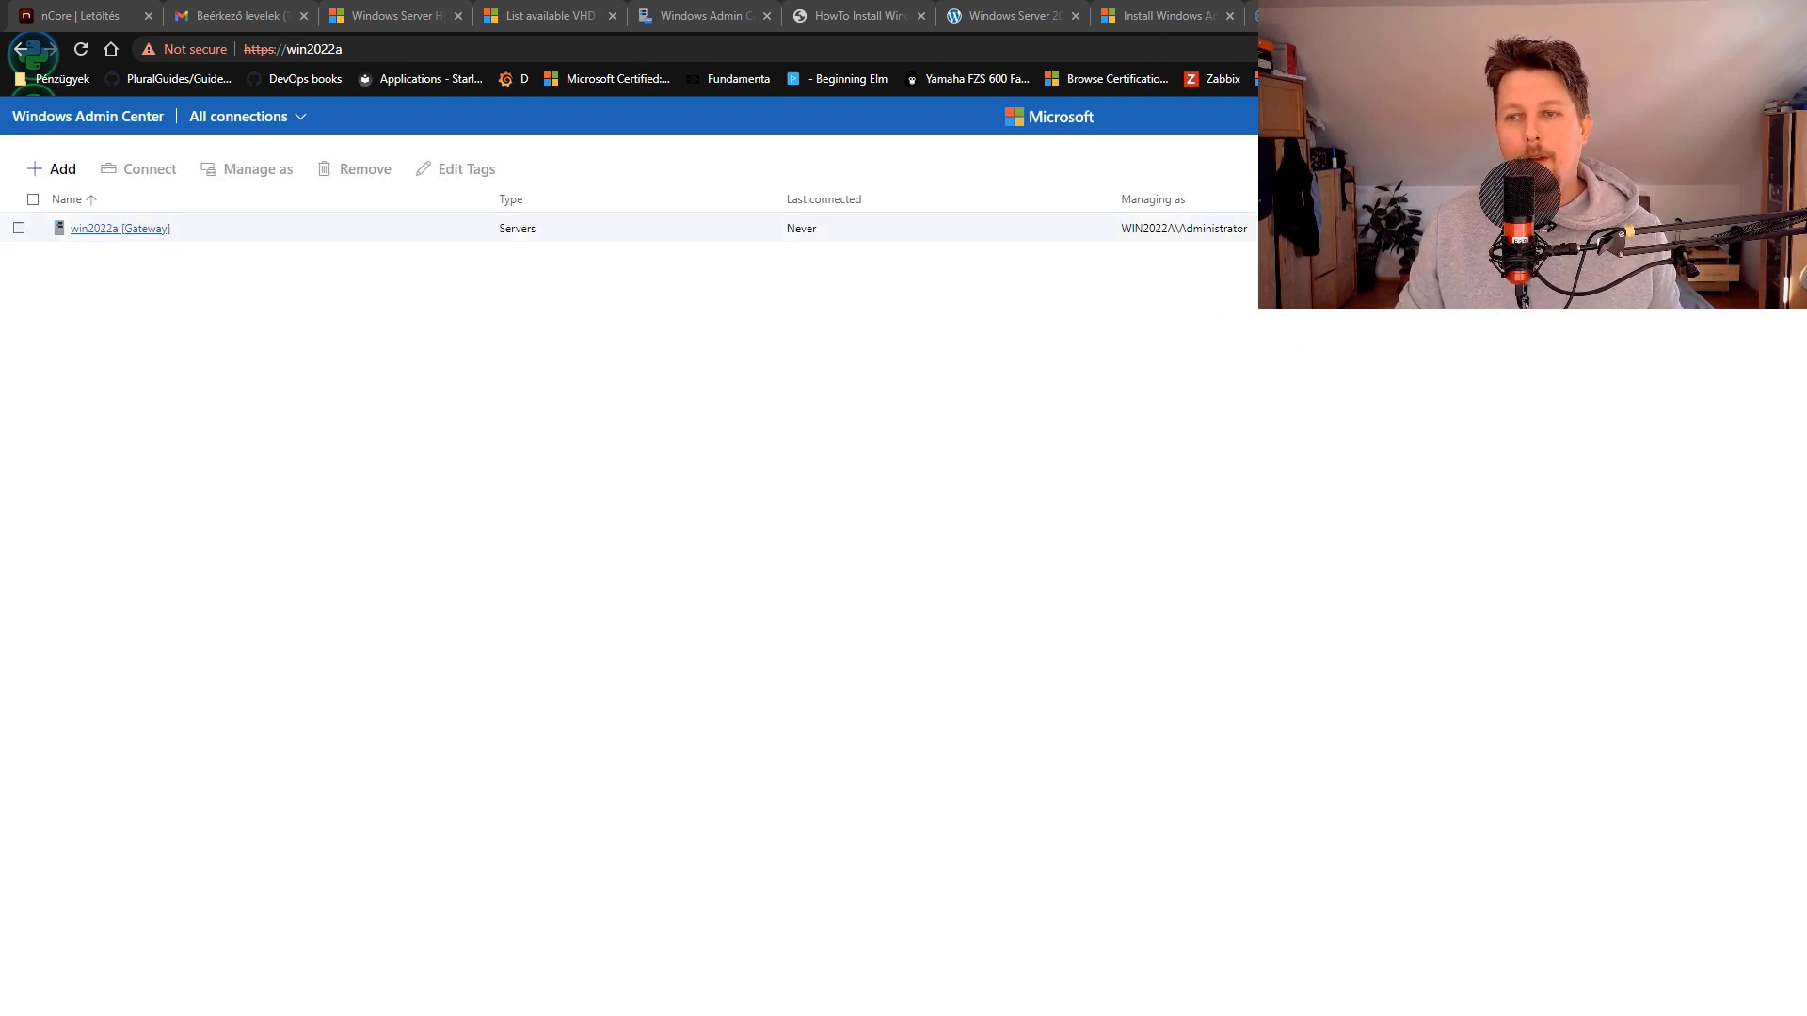
{"action": "left_click", "coordinate": [123, 229]}
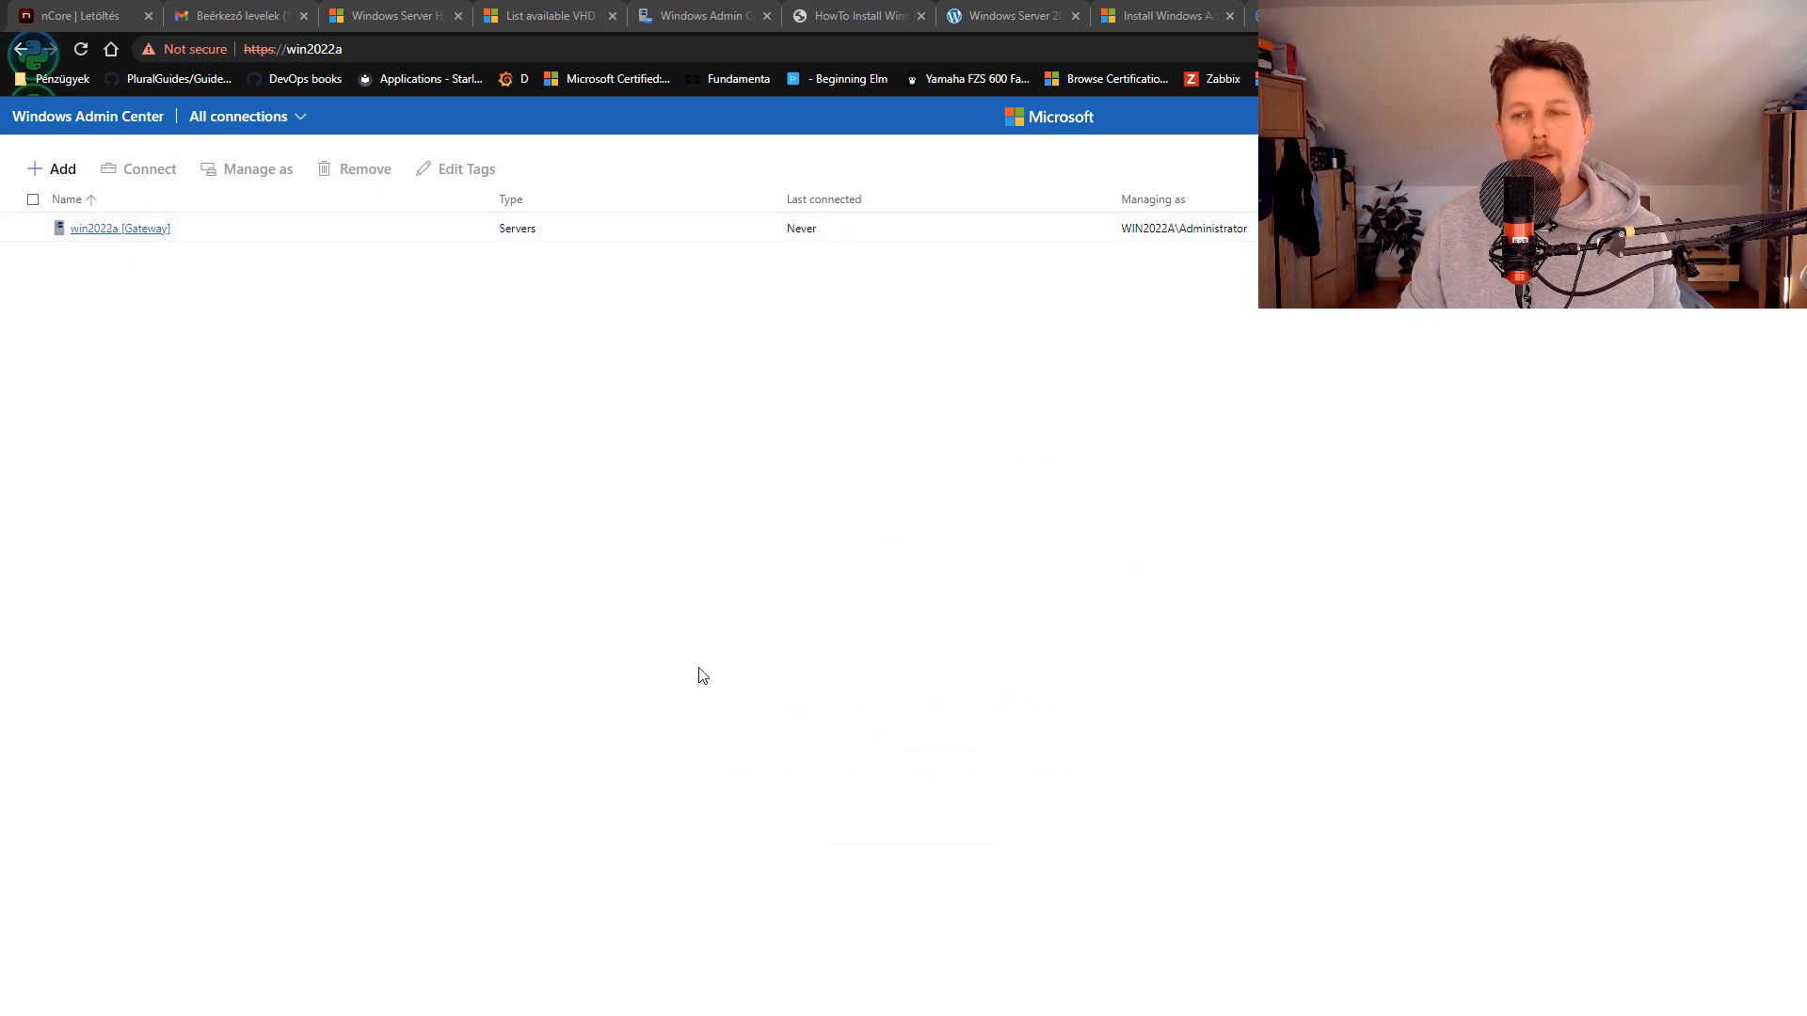
{"action": "left_click", "coordinate": [88, 231]}
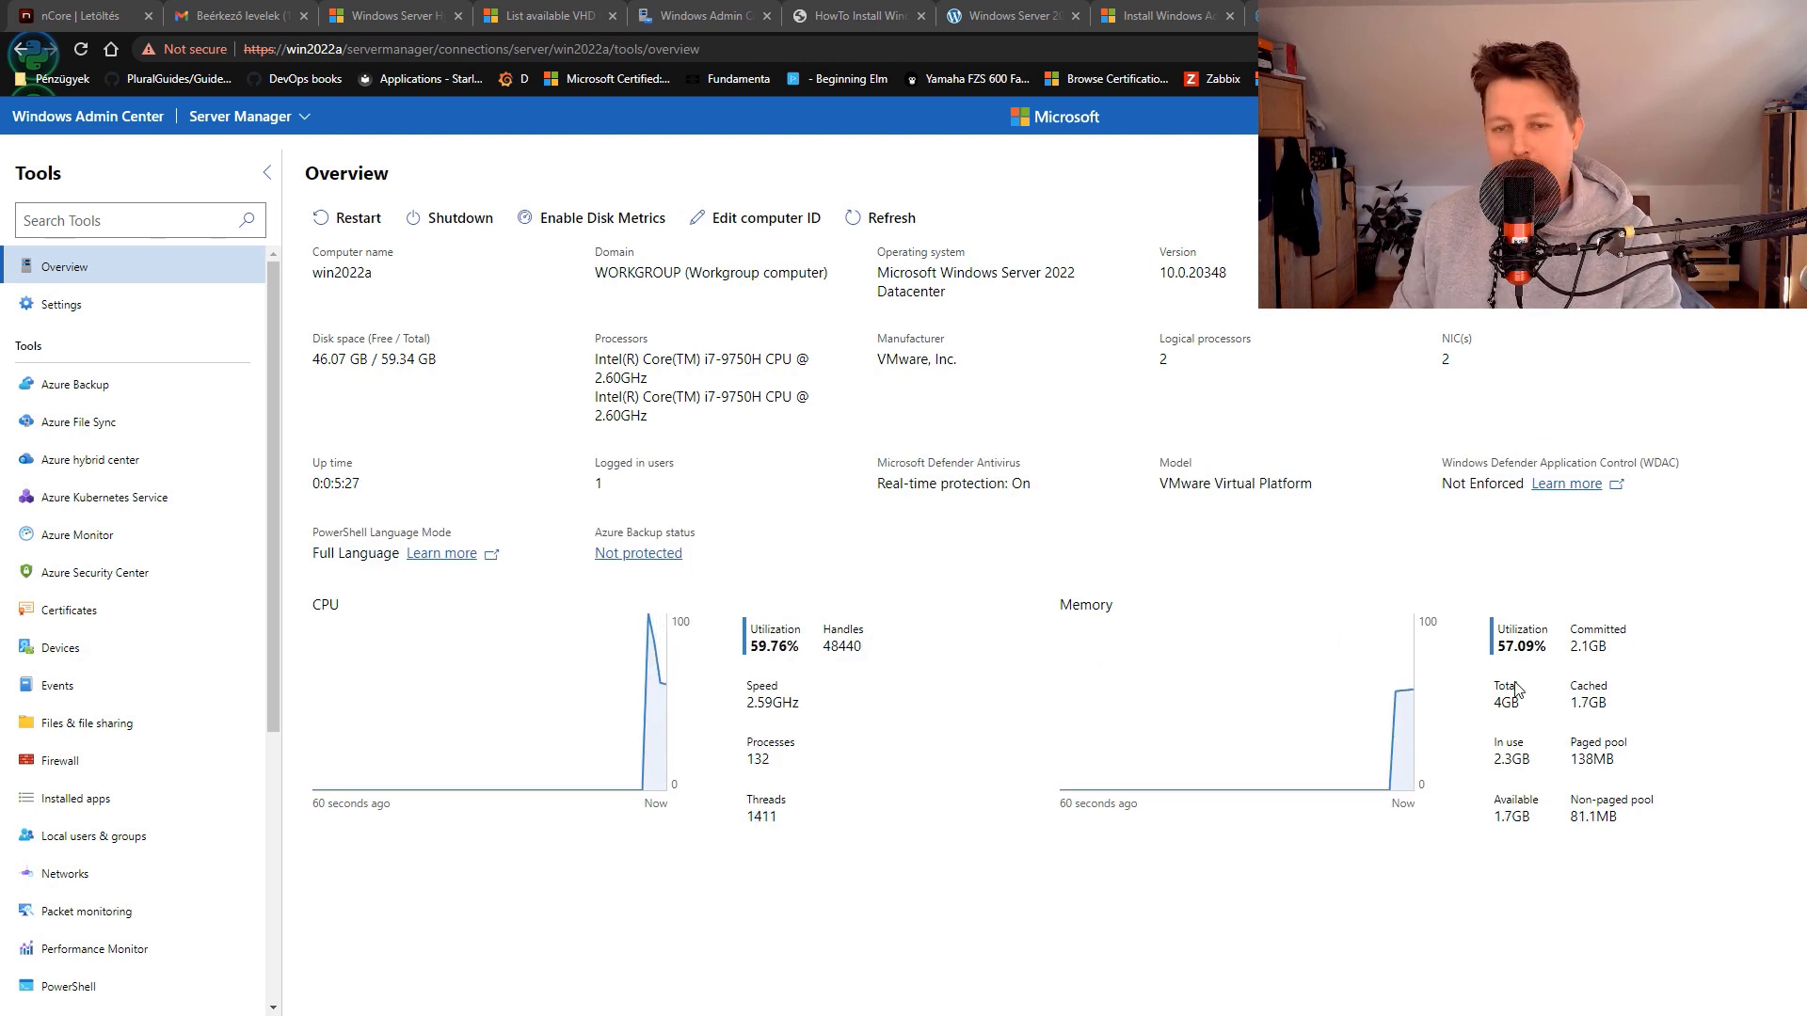
Review win2022a's Environment variables and Remote Desktop settings, then open Processes.
{"action": "left_click", "coordinate": [195, 325]}
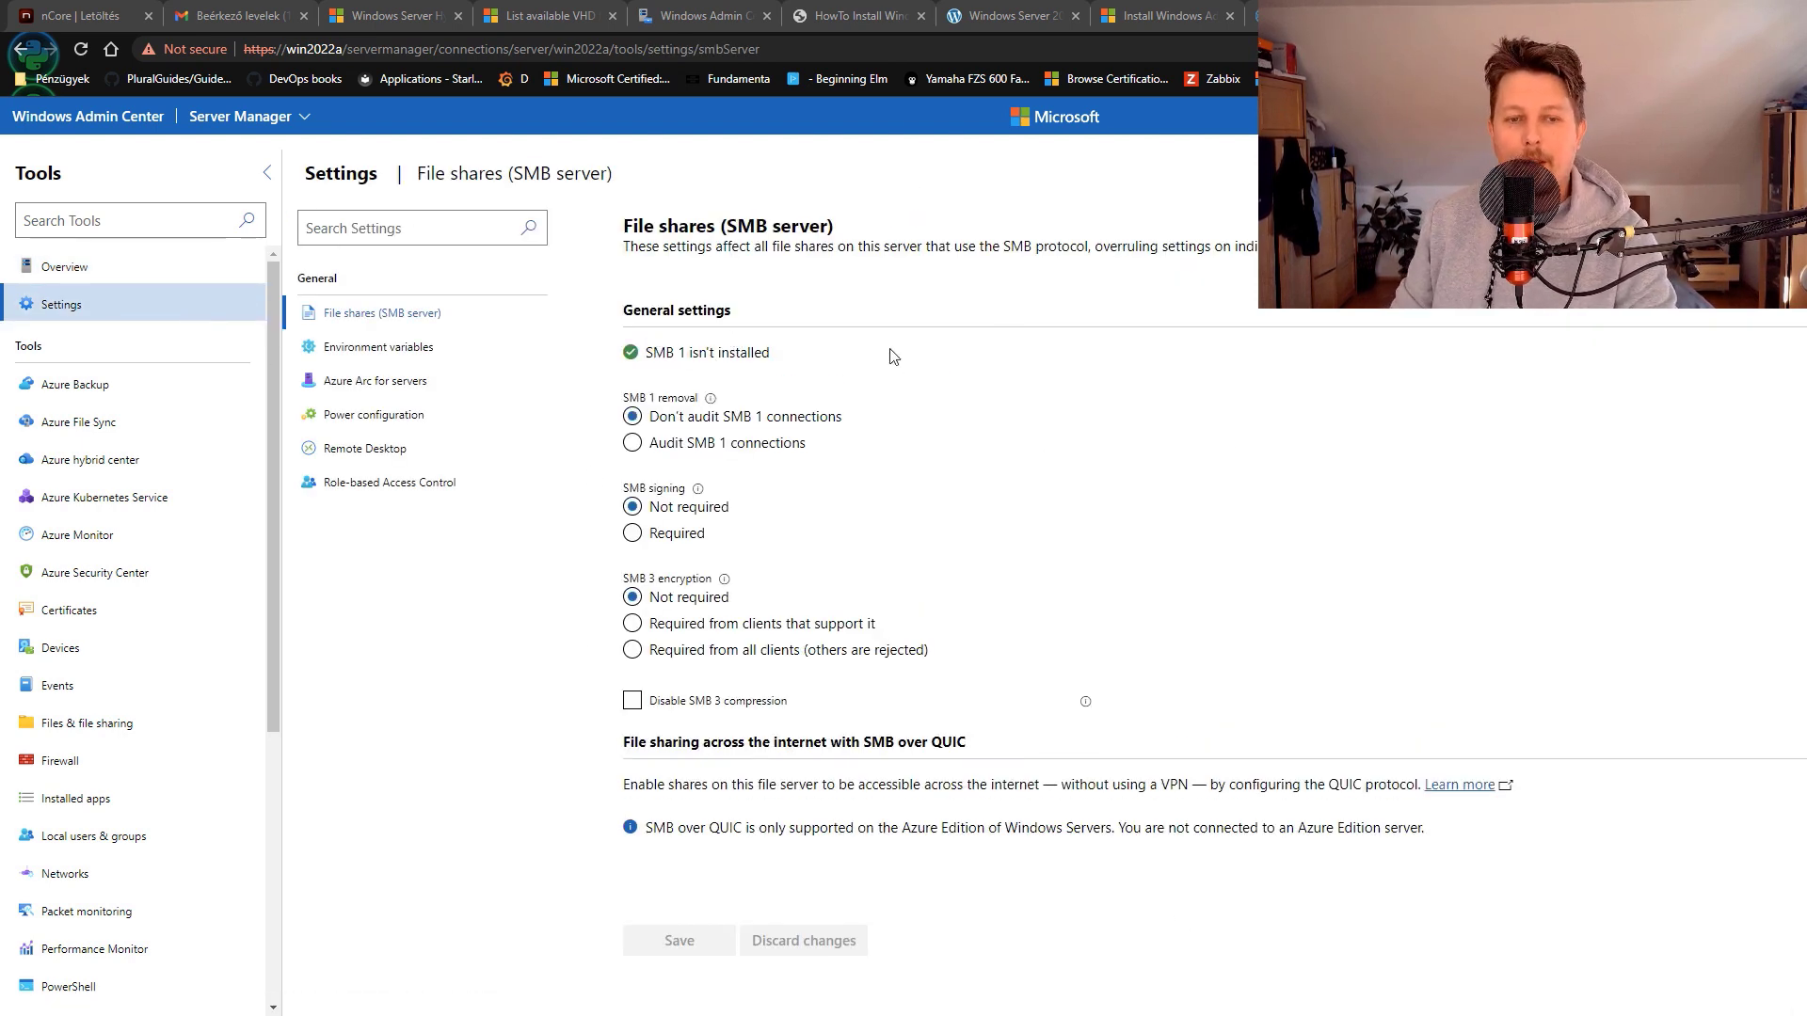
{"action": "left_click", "coordinate": [388, 358]}
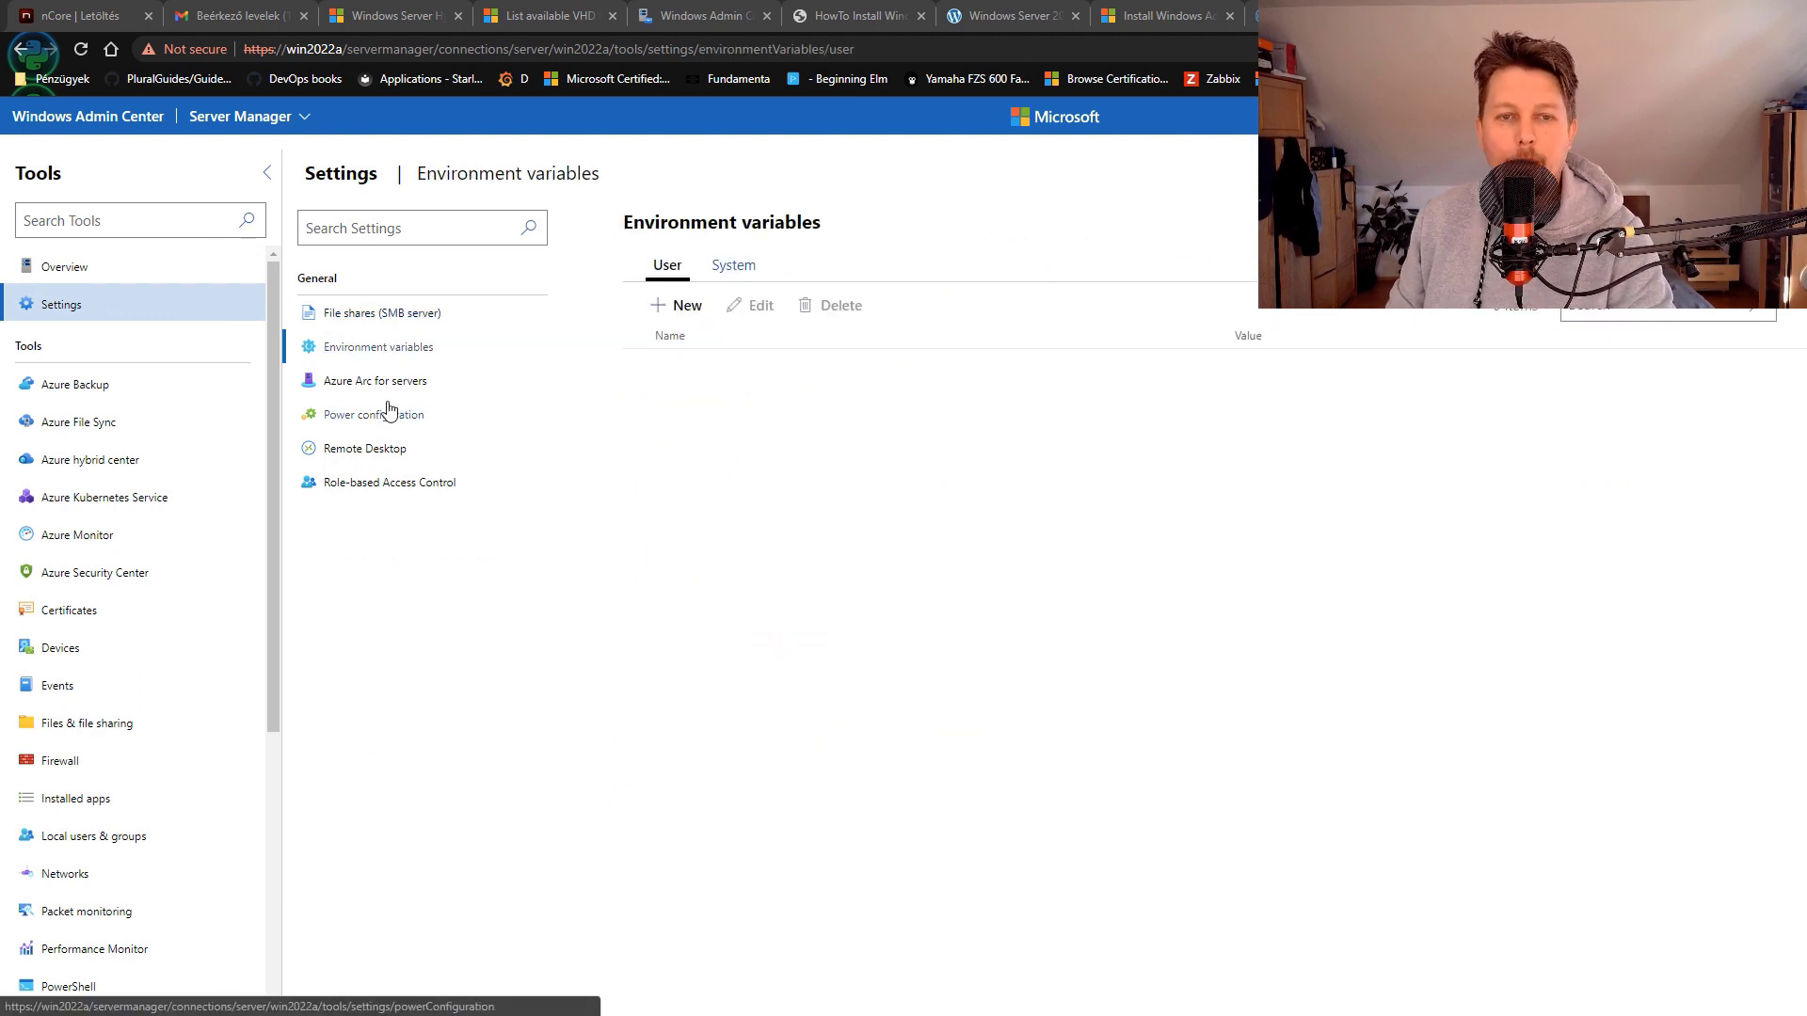
{"action": "left_click", "coordinate": [348, 446]}
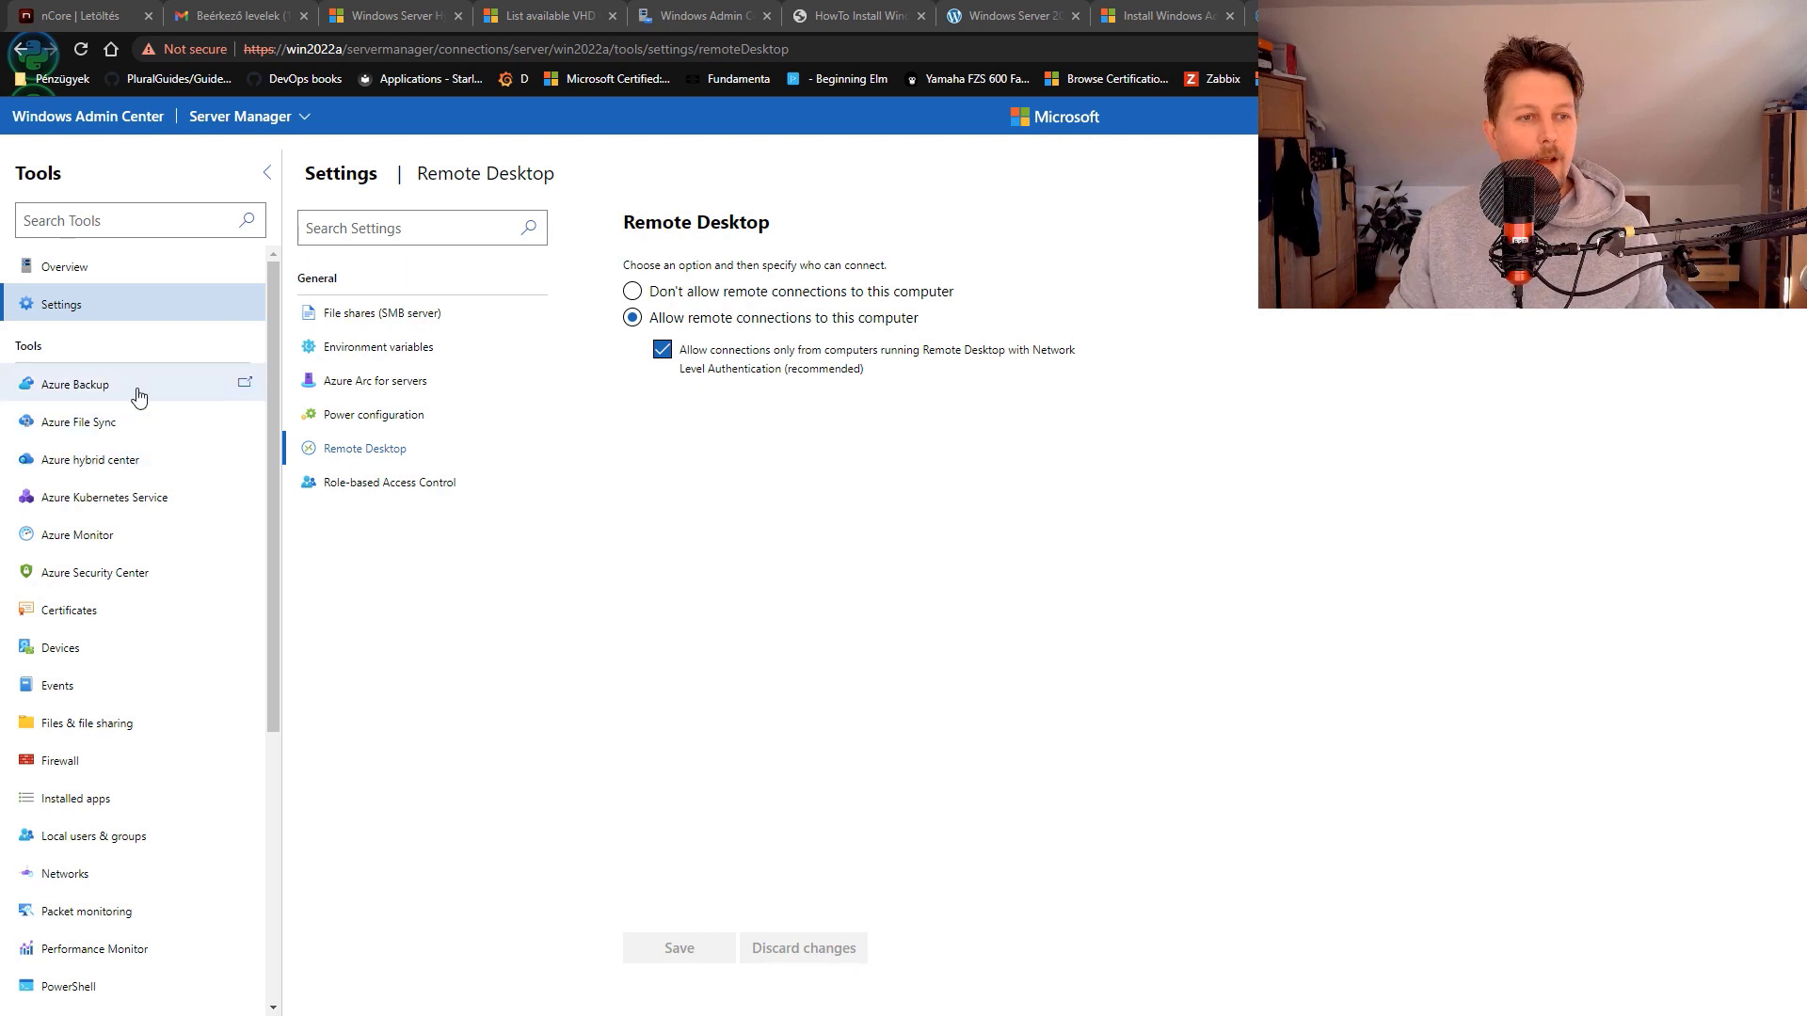
{"action": "scroll", "coordinate": [104, 565], "scroll_direction": "down", "scroll_amount": 5}
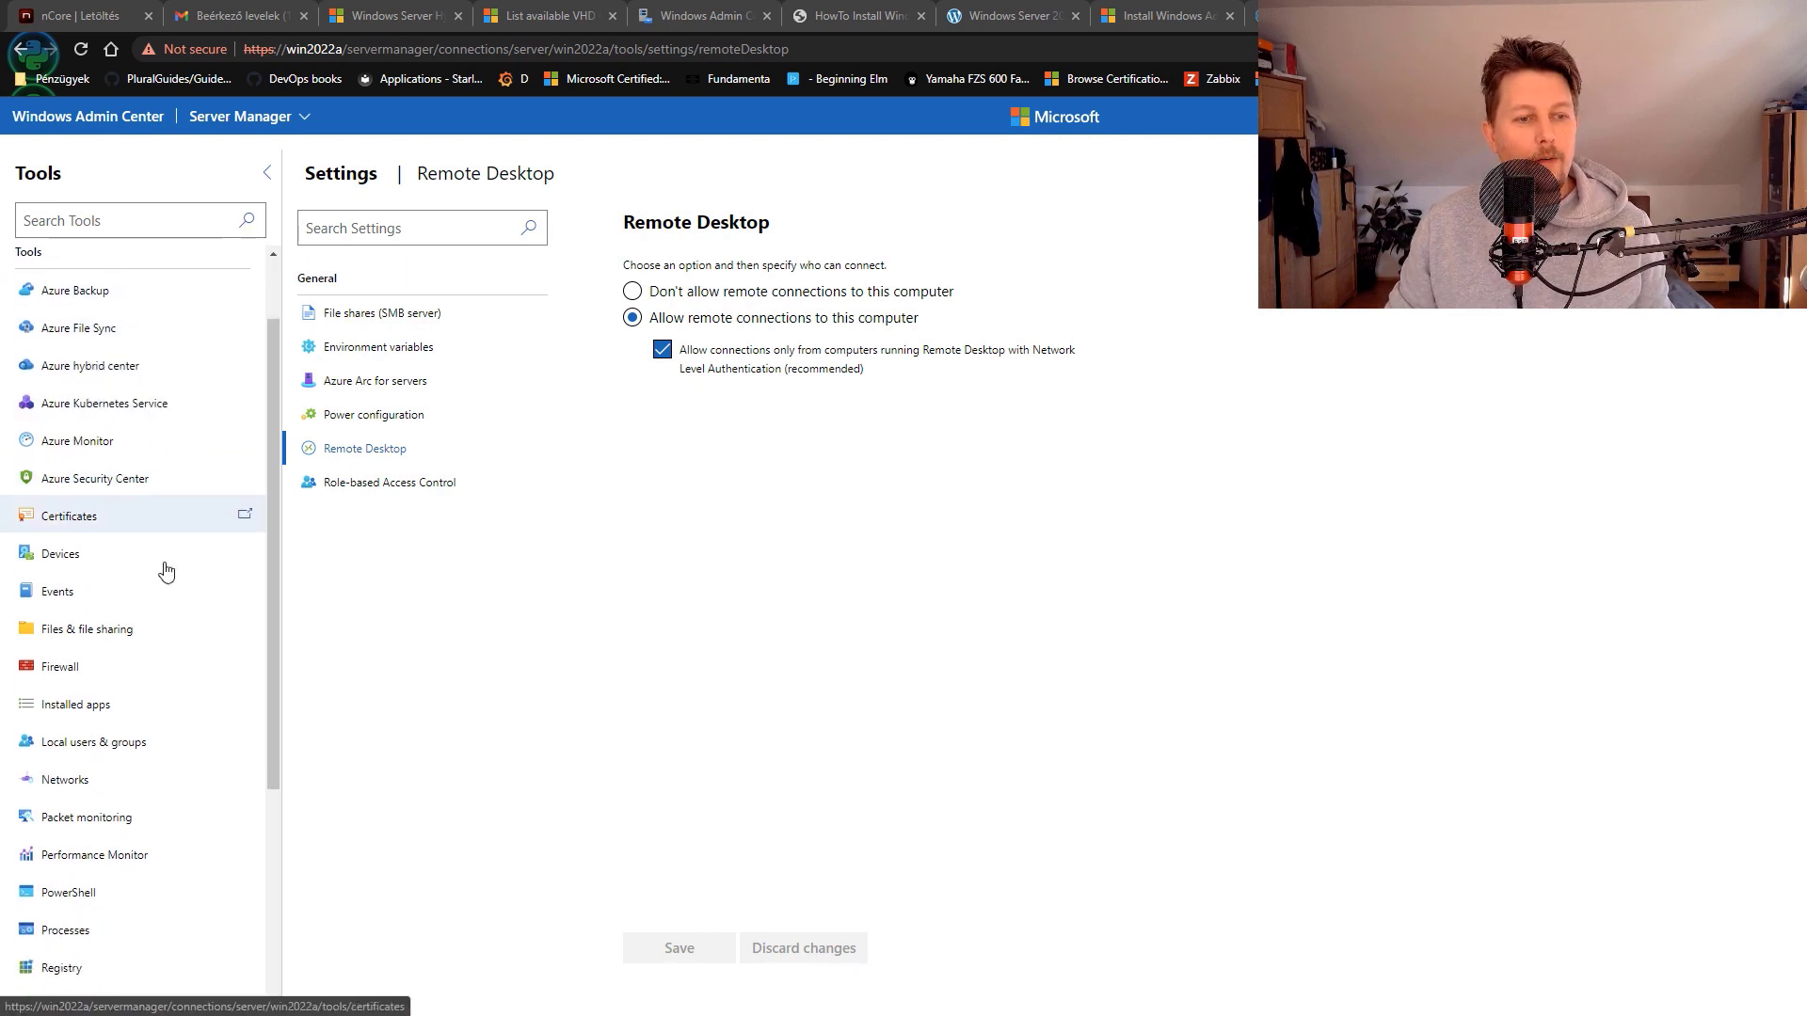
{"action": "left_click", "coordinate": [109, 599]}
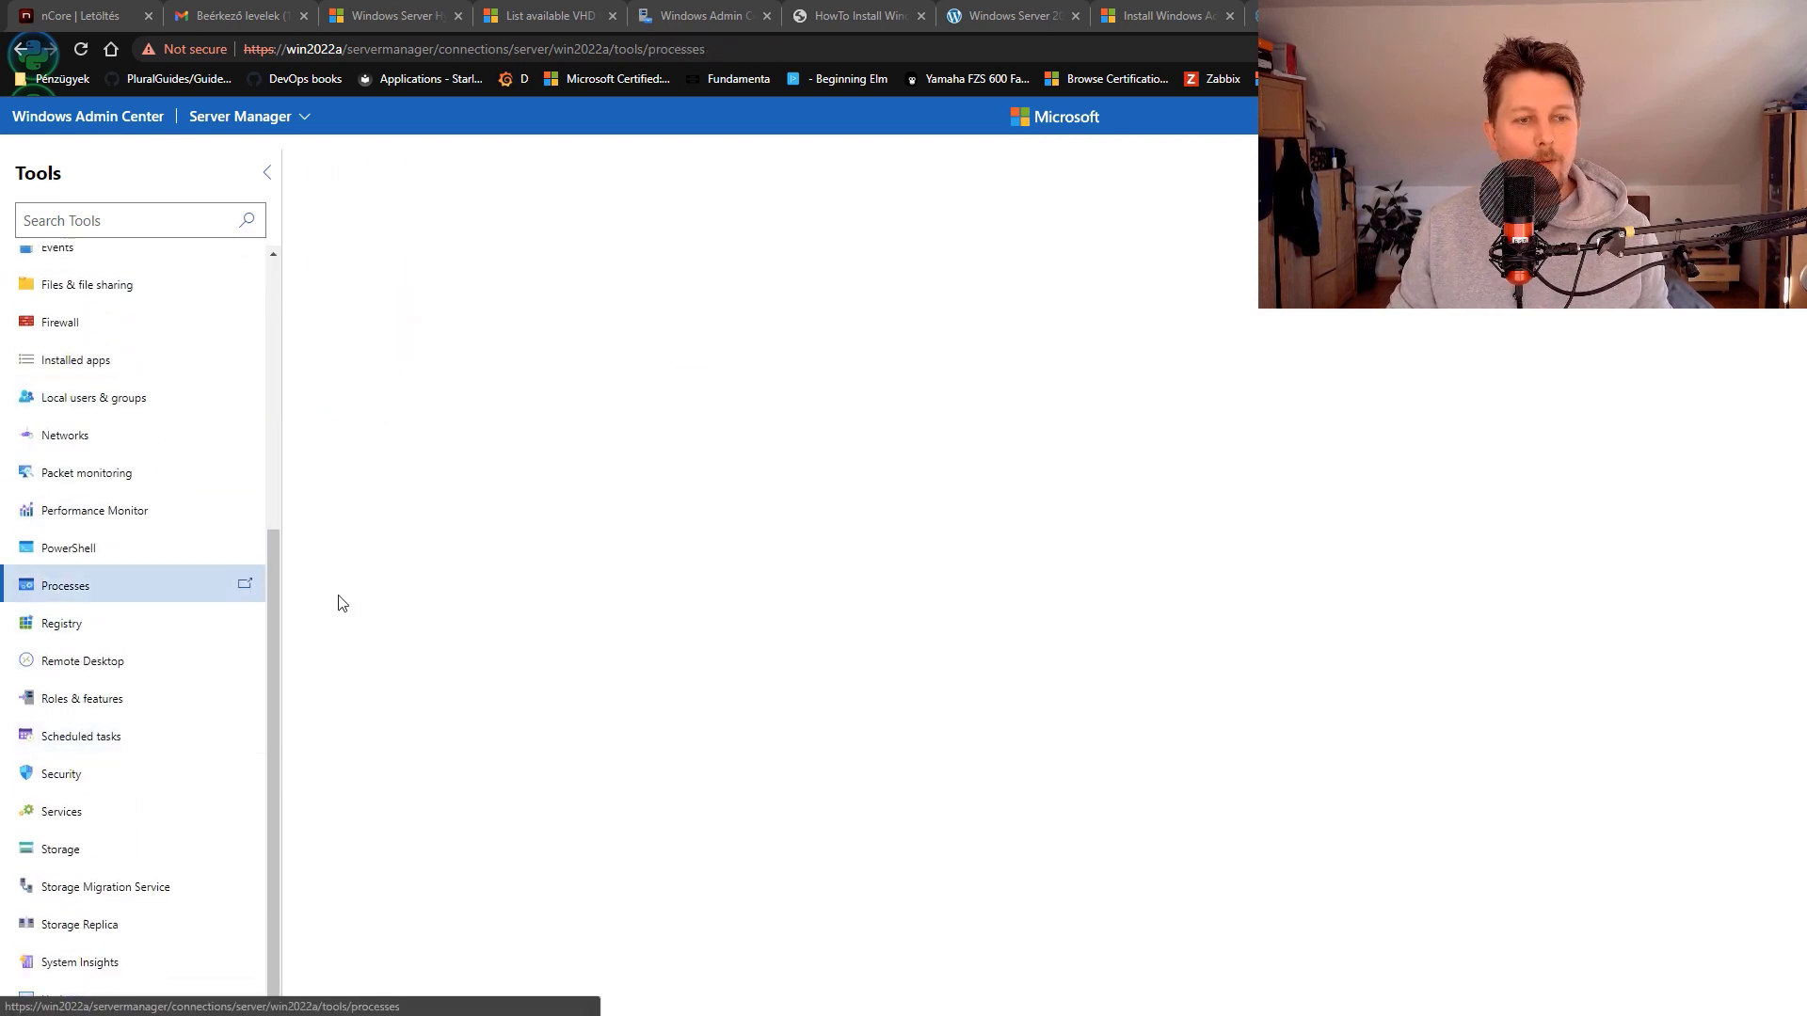
Open PowerShell for win2022a and sign in with the administrator password.
{"action": "left_click", "coordinate": [74, 560]}
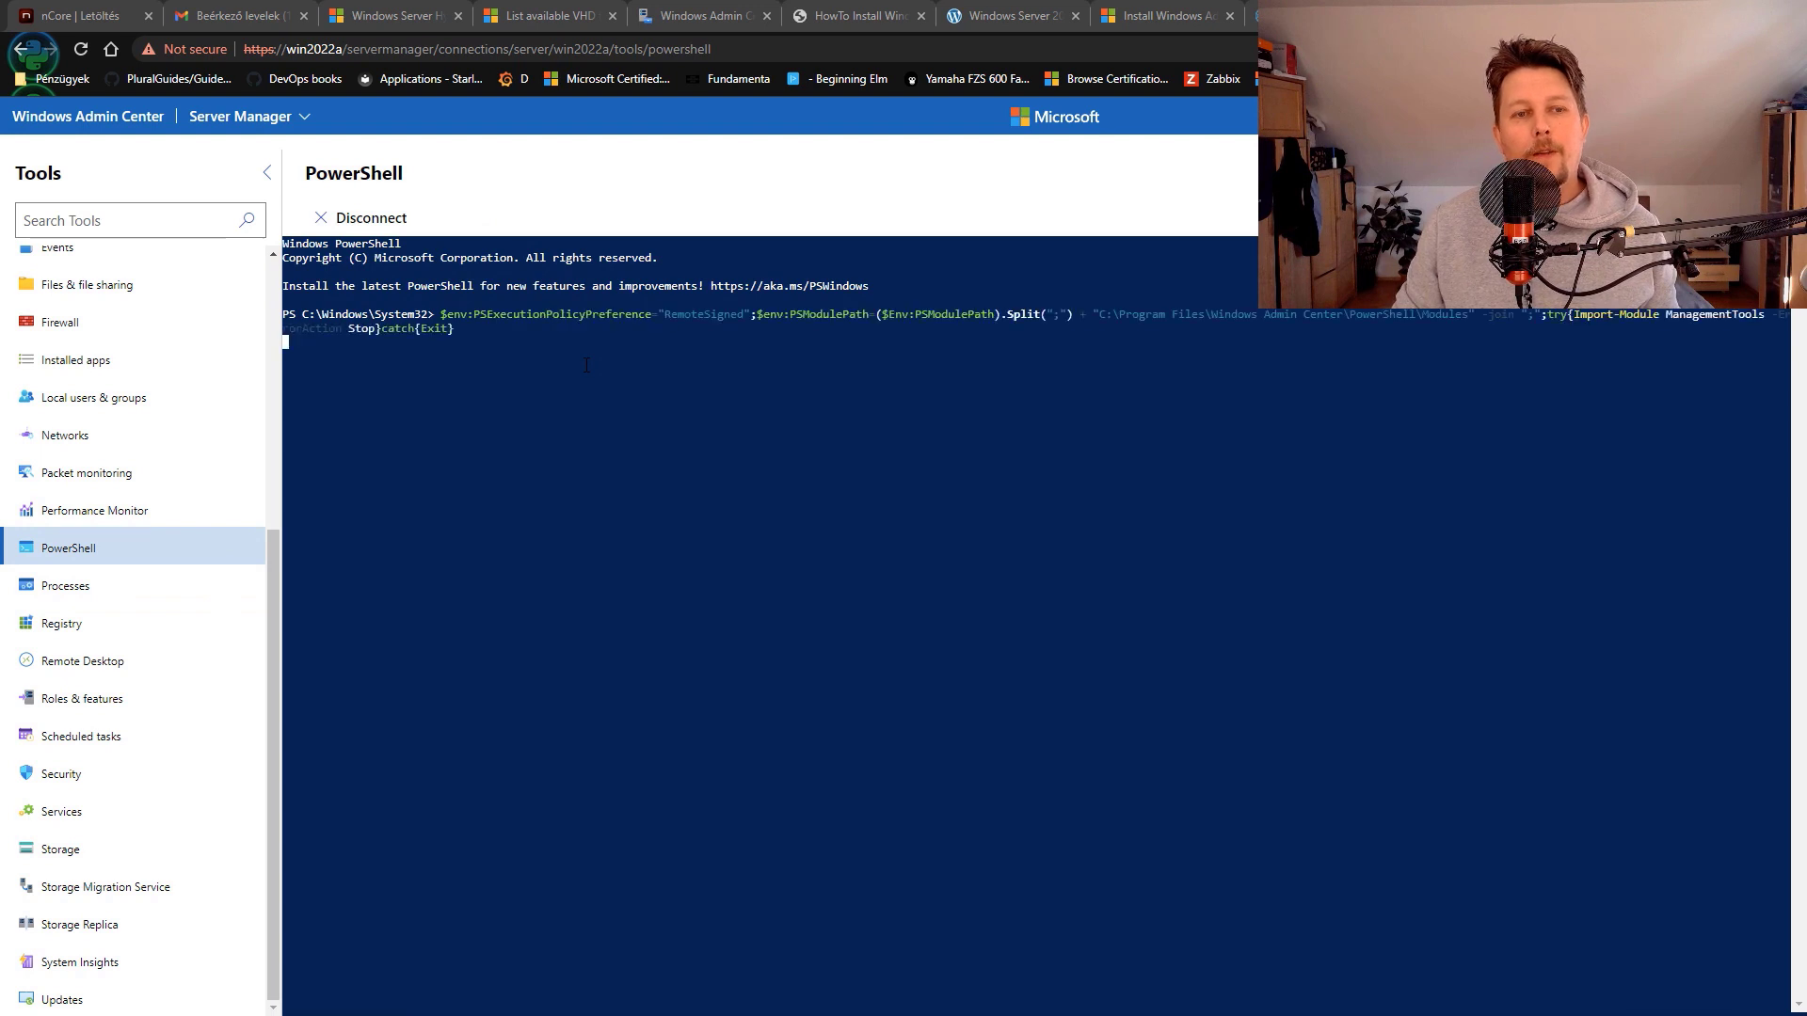
{"action": "type", "text": "*********"}
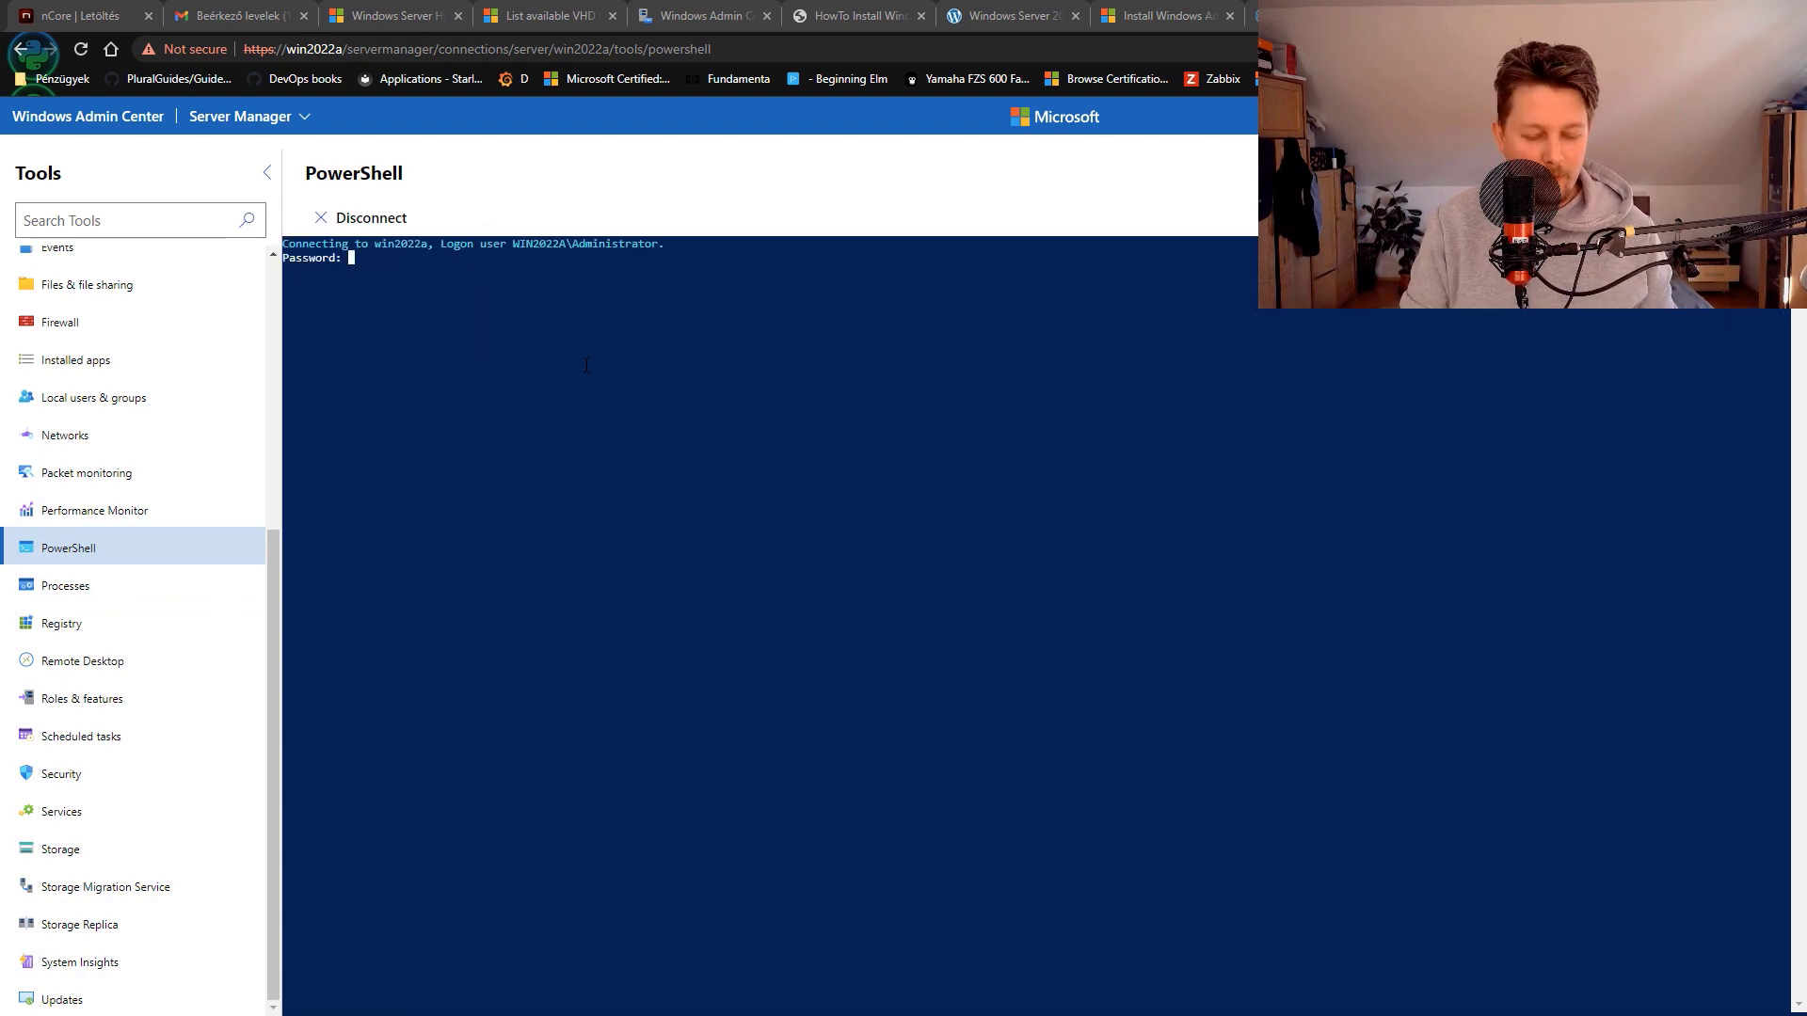
{"action": "key", "text": "Return"}
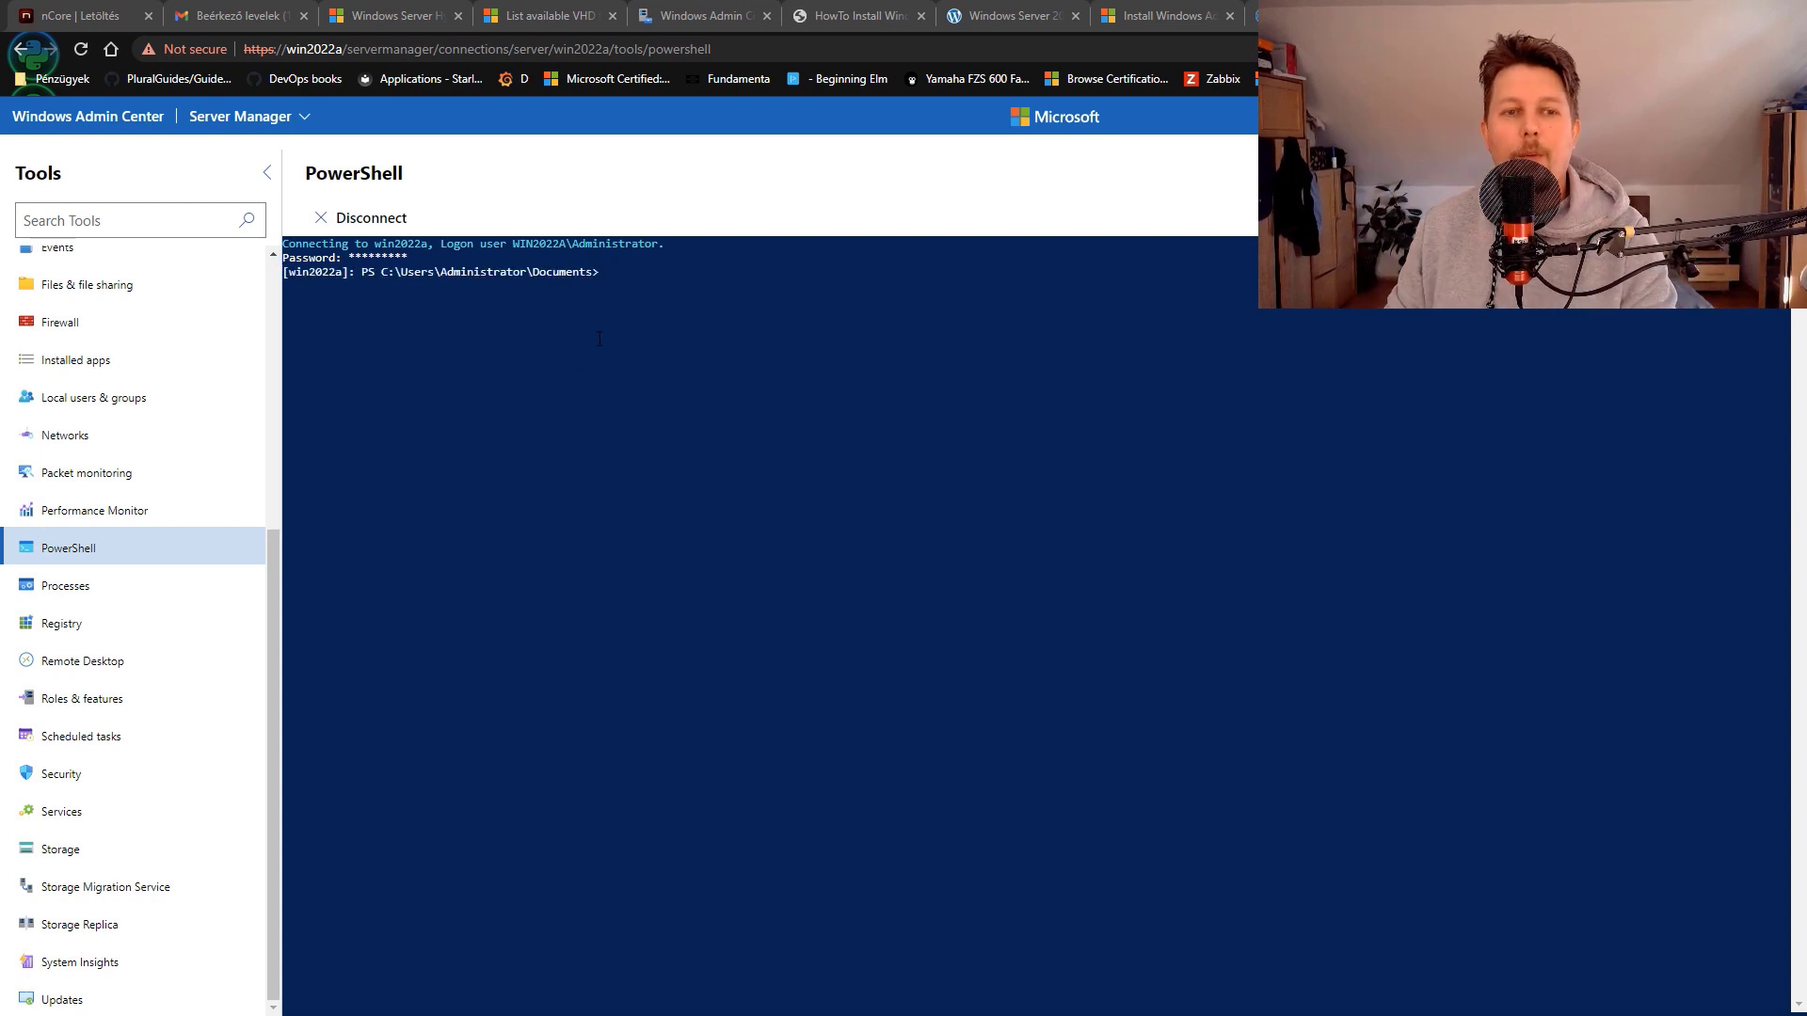
{"action": "left_click_drag", "start_coordinate": [783, 286], "coordinate": [357, 206]}
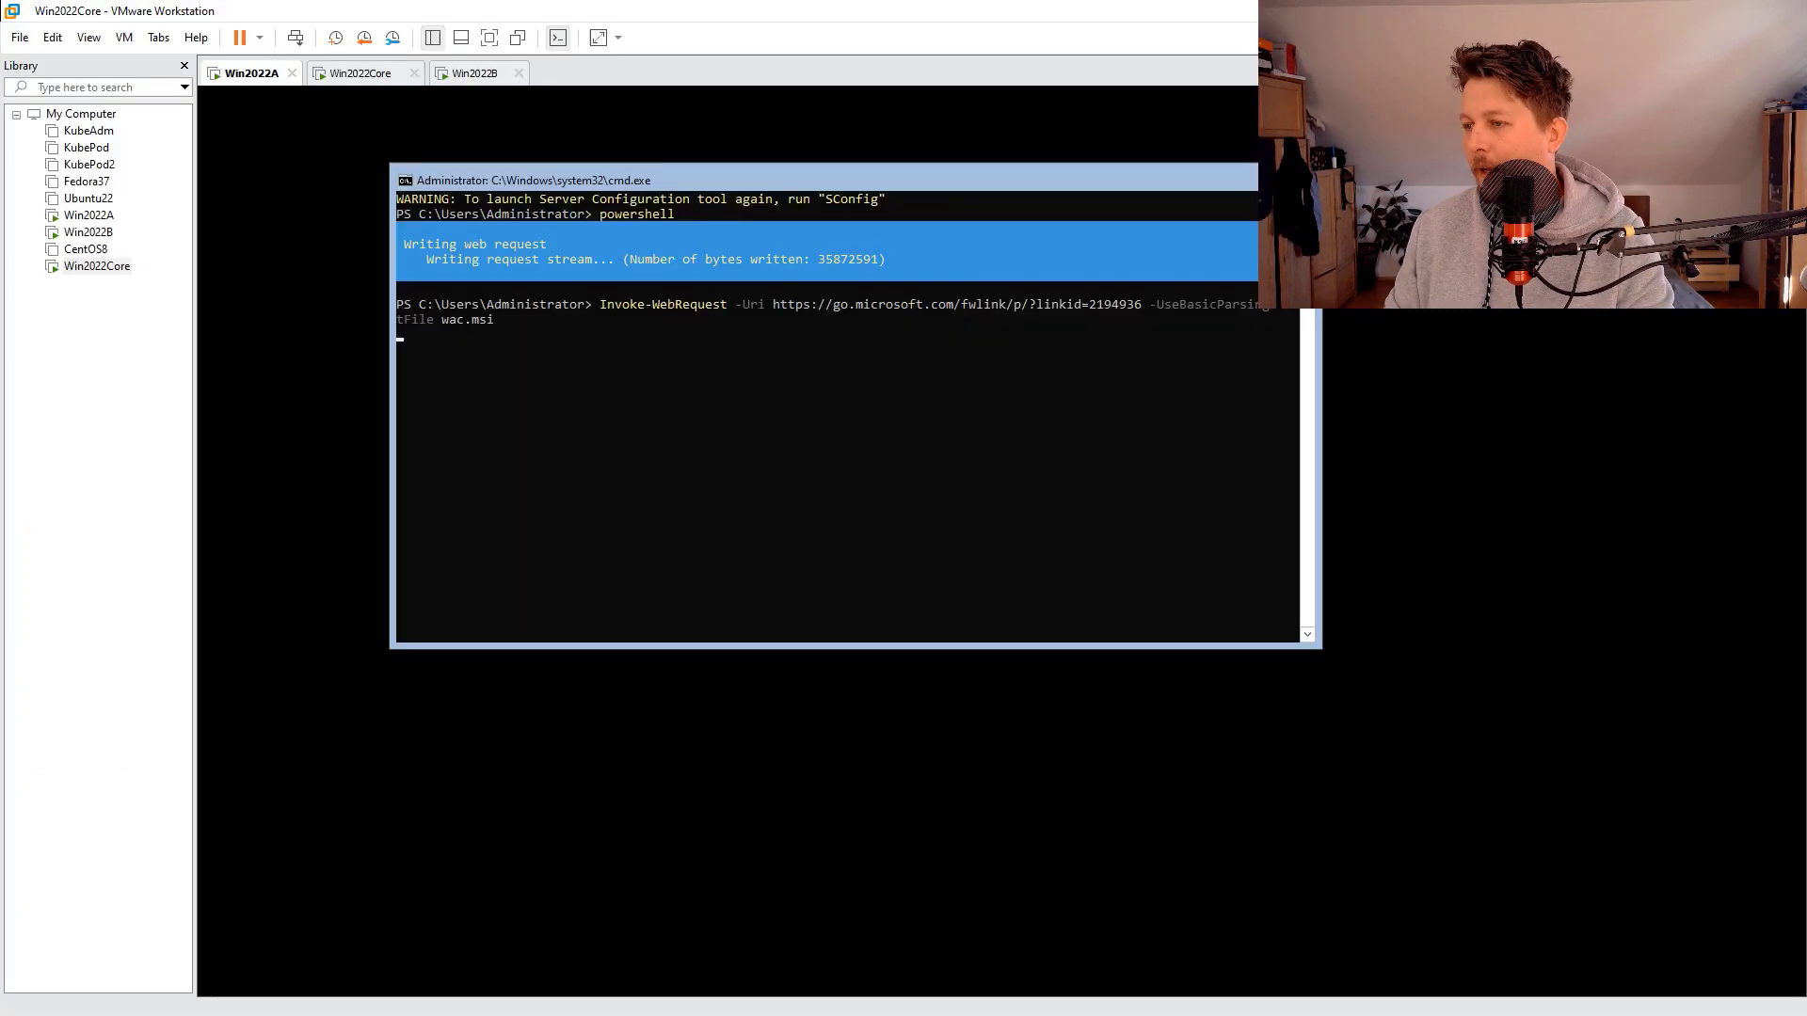
Glance at the Win2022Core and Win2022B VMs, then return to Windows Admin Center's connections.
{"action": "left_click", "coordinate": [365, 74]}
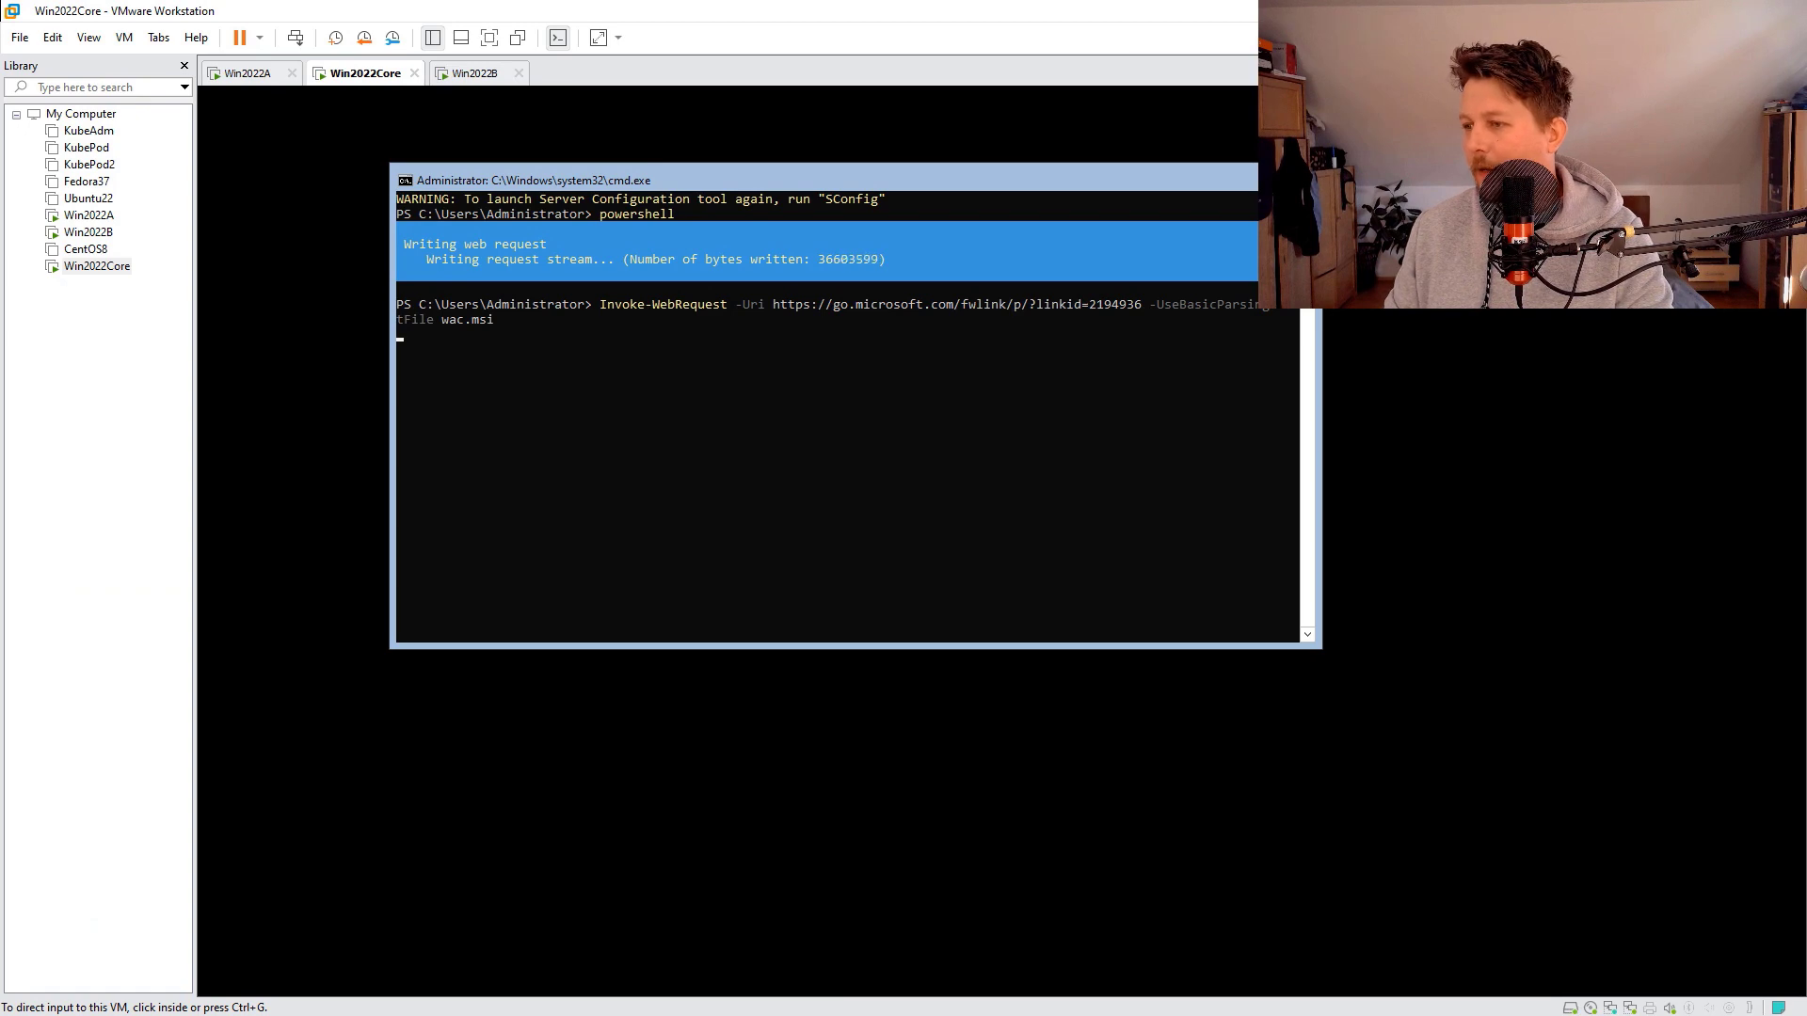
{"action": "left_click", "coordinate": [474, 73]}
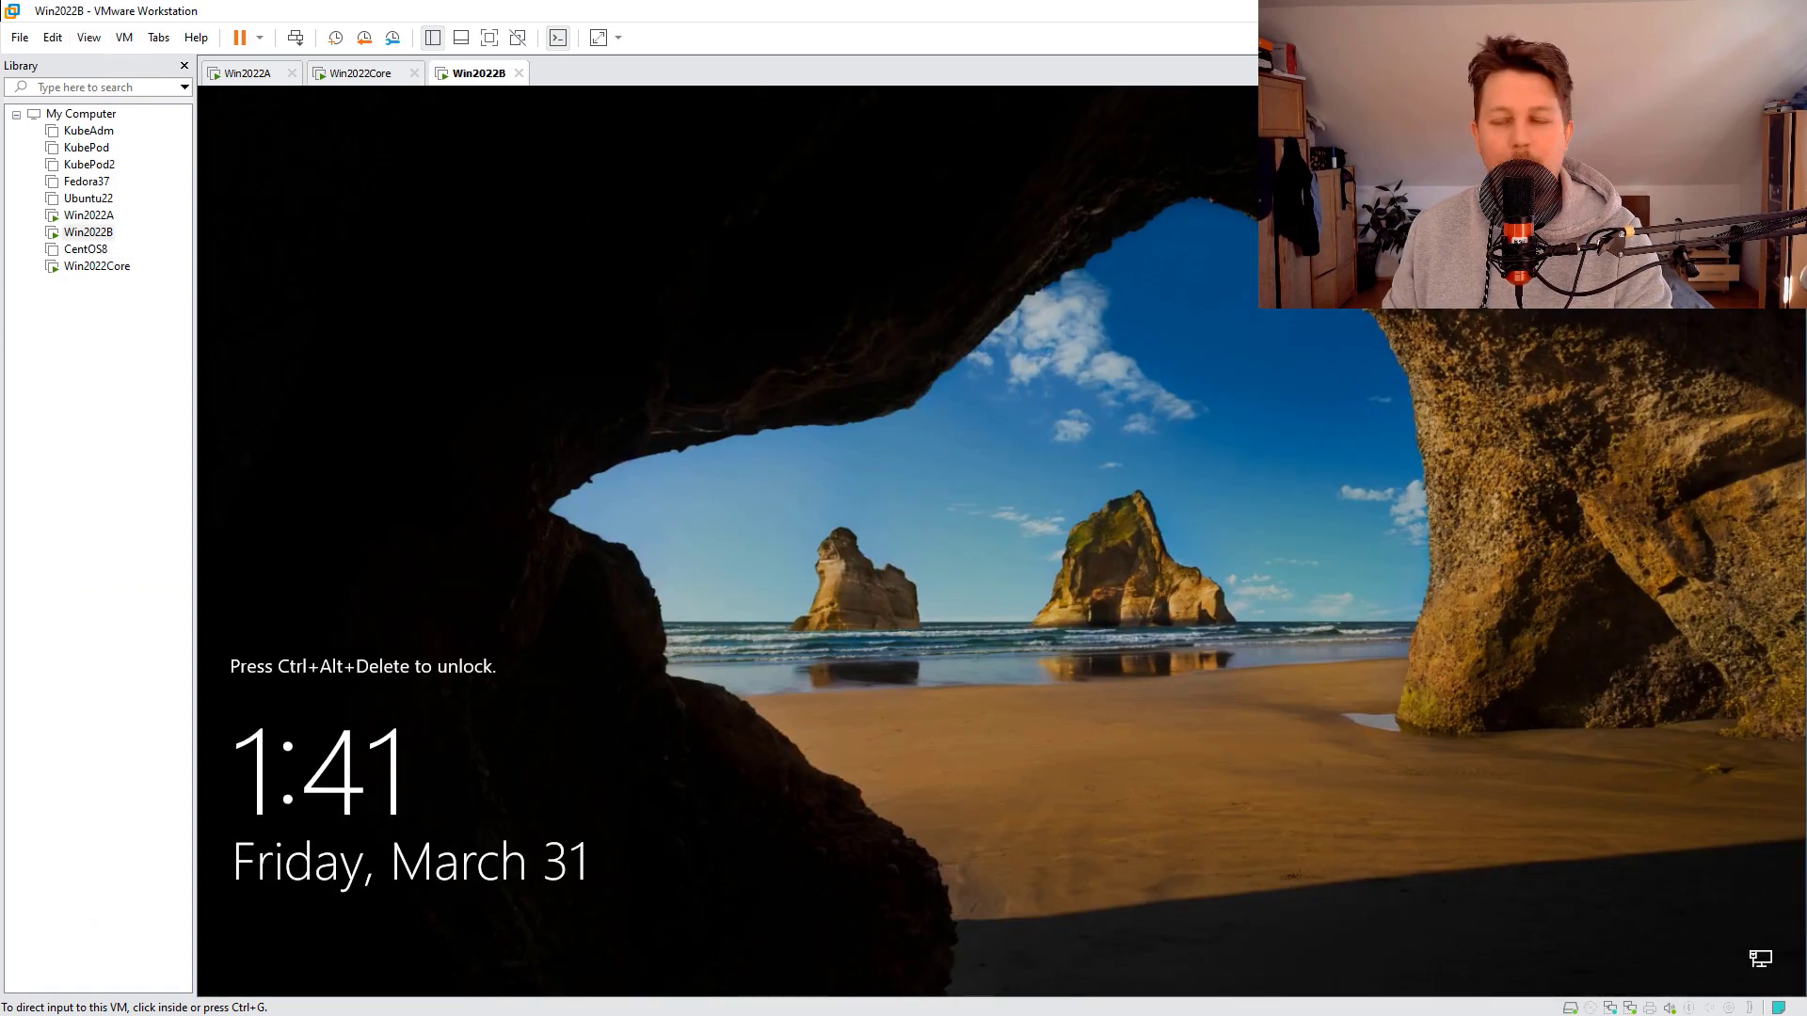
{"action": "key", "text": "alt+Tab"}
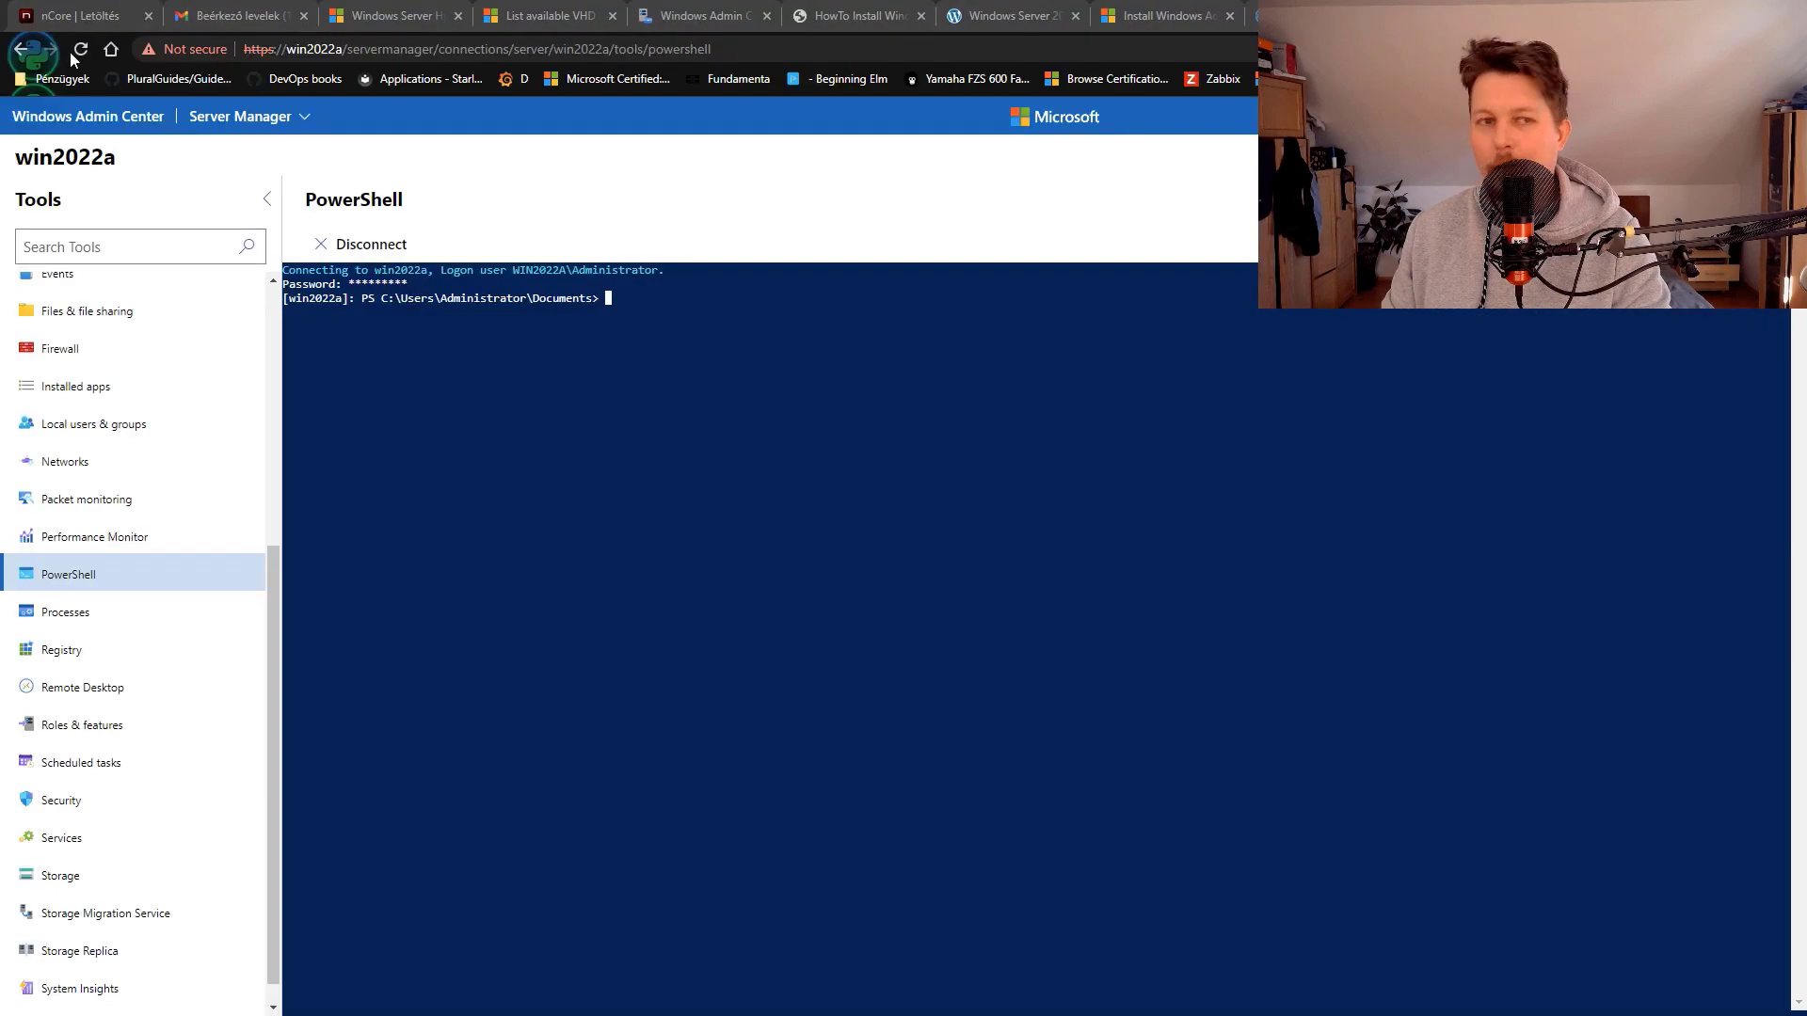
{"action": "left_click", "coordinate": [57, 114]}
Add server win2022b using another account, Administrator, with its password.
{"action": "left_click", "coordinate": [998, 654]}
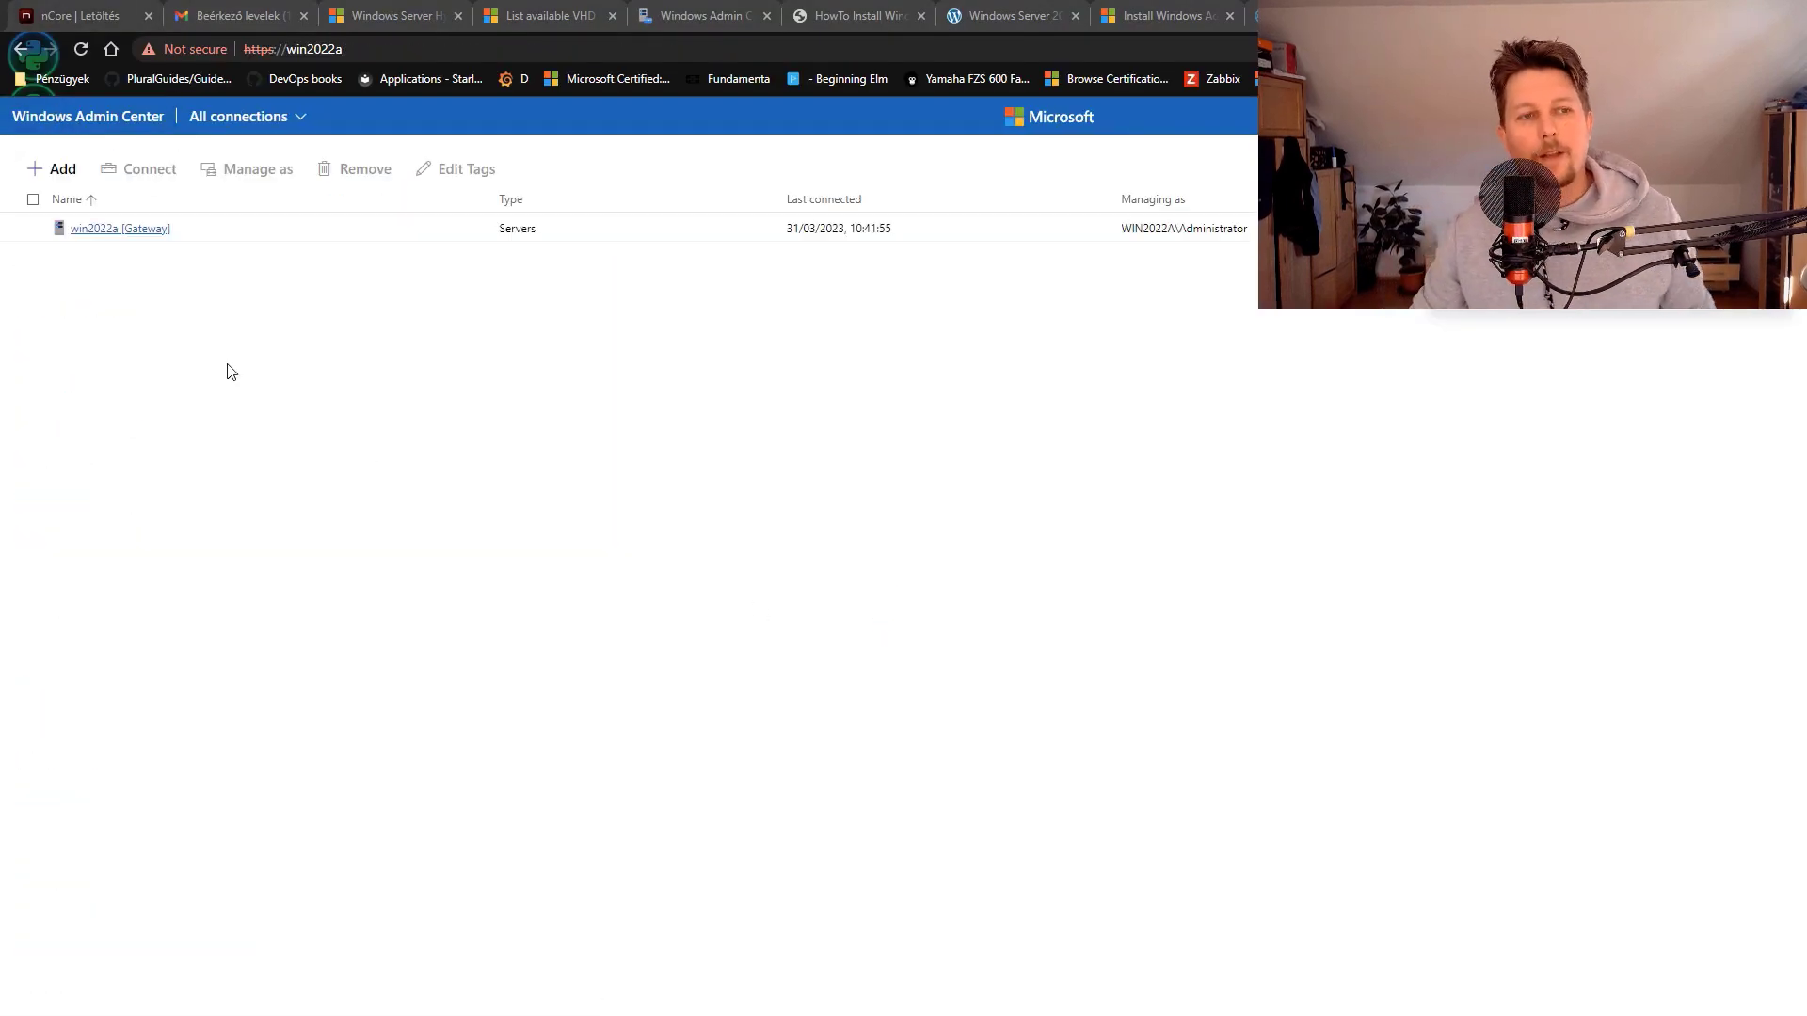
{"action": "left_click", "coordinate": [54, 169]}
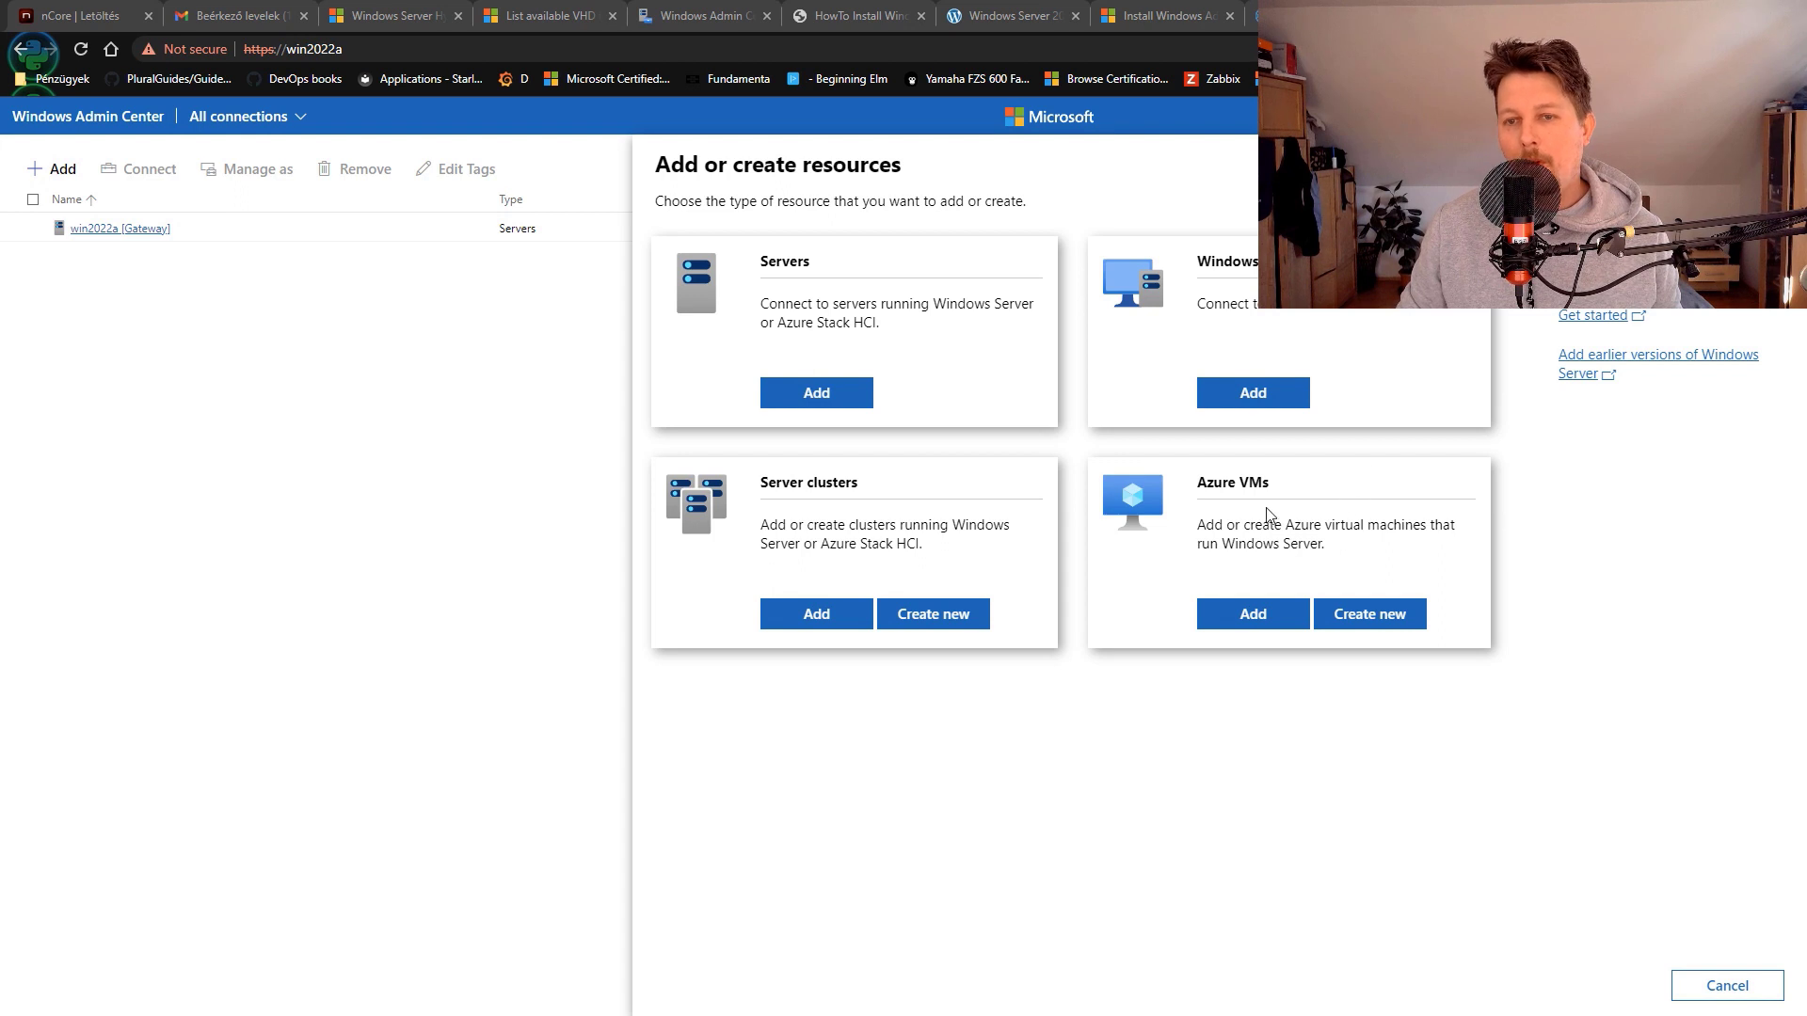
{"action": "left_click", "coordinate": [842, 395]}
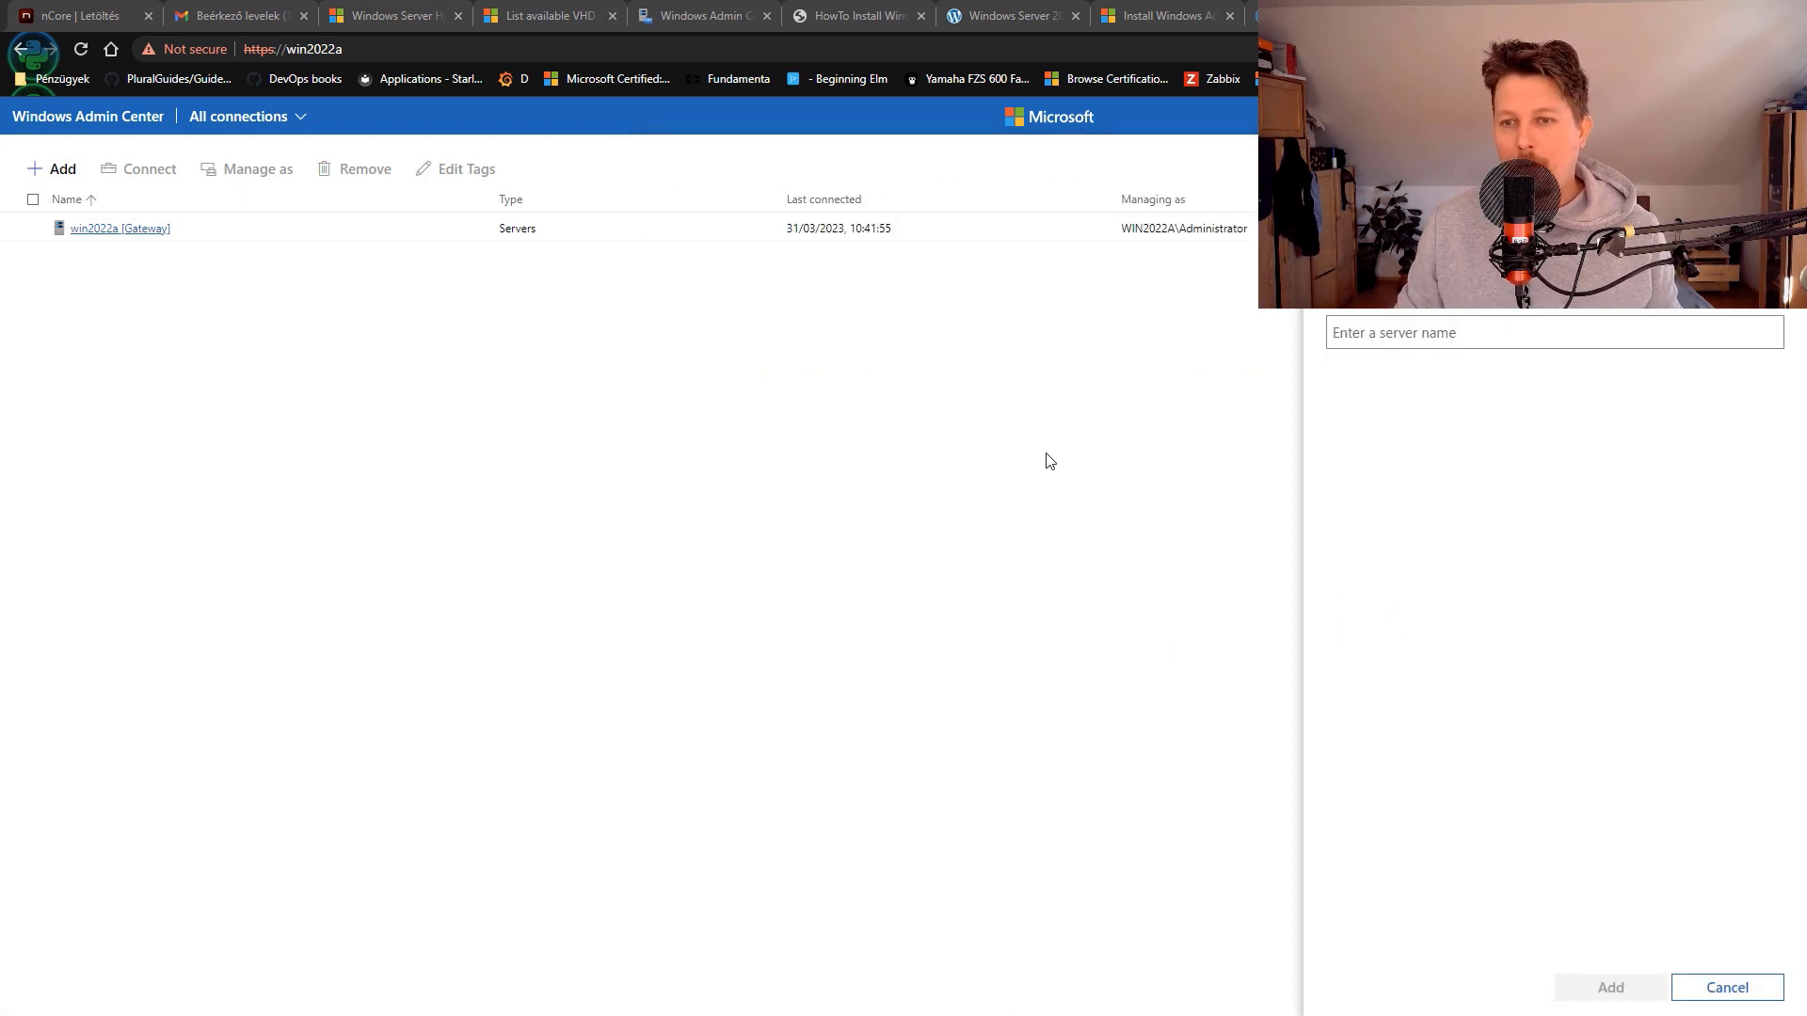
{"action": "type", "text": "win2022b"}
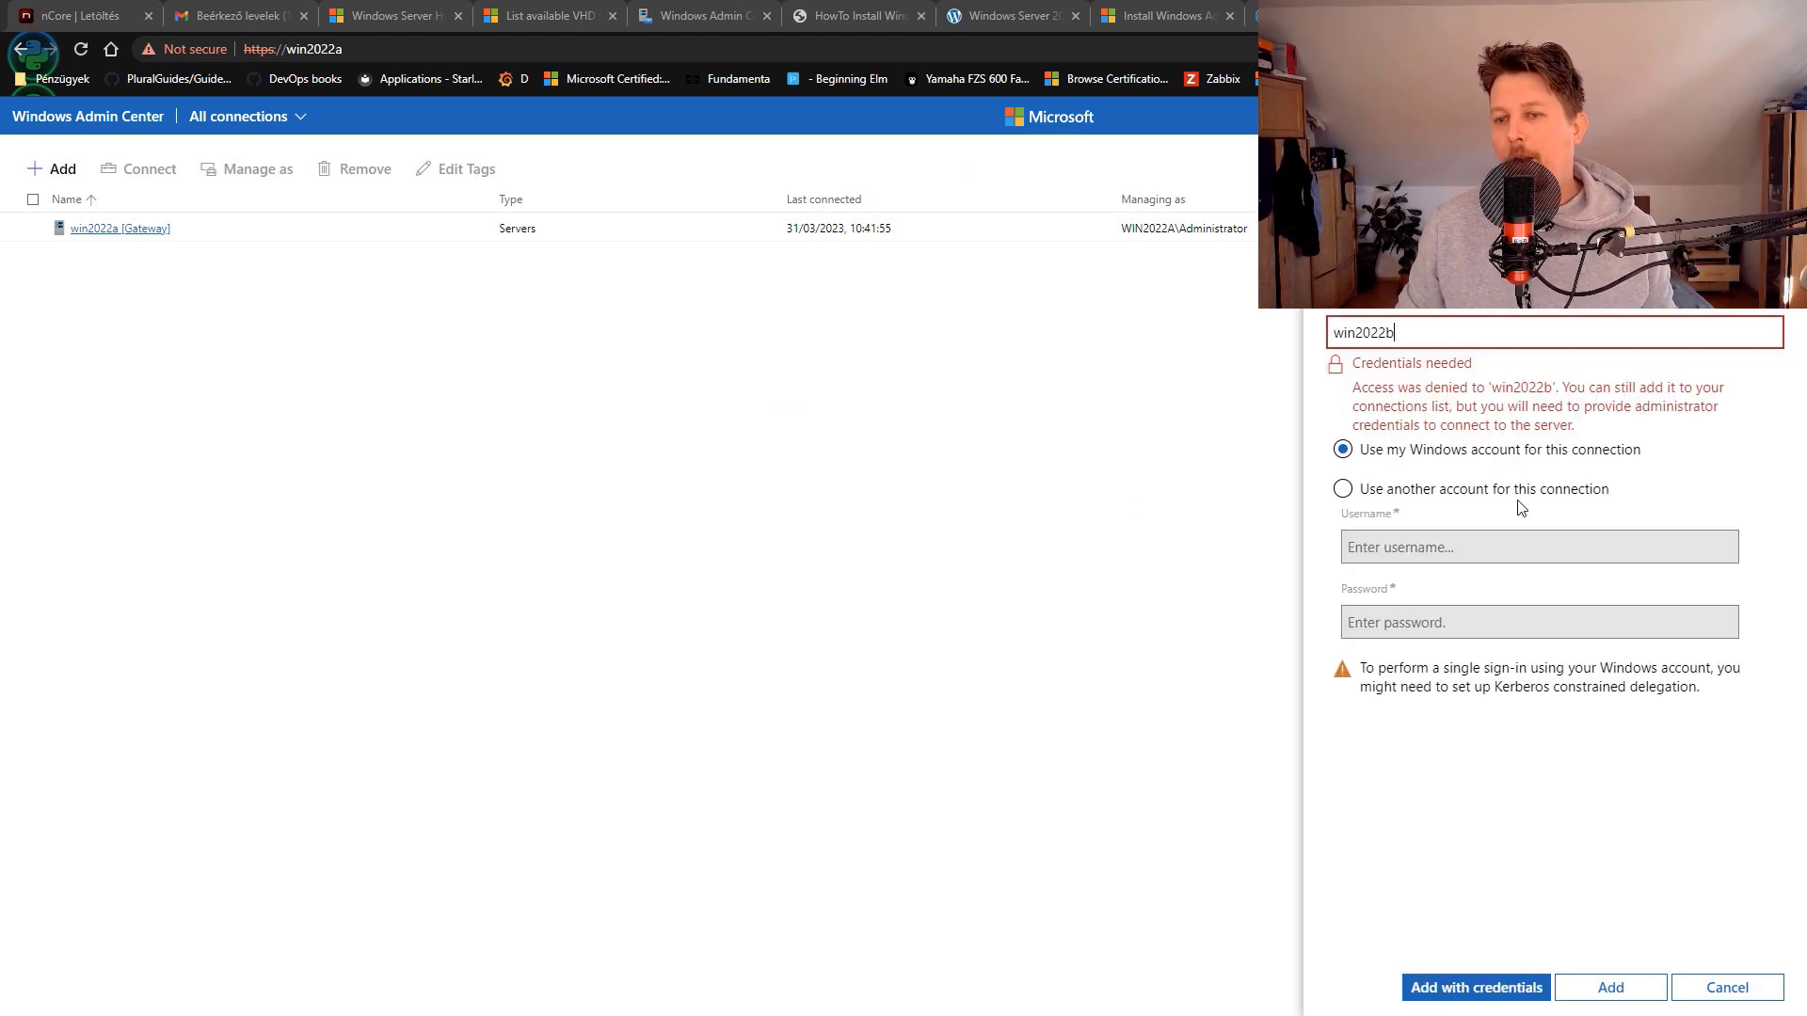
{"action": "left_click", "coordinate": [1342, 490]}
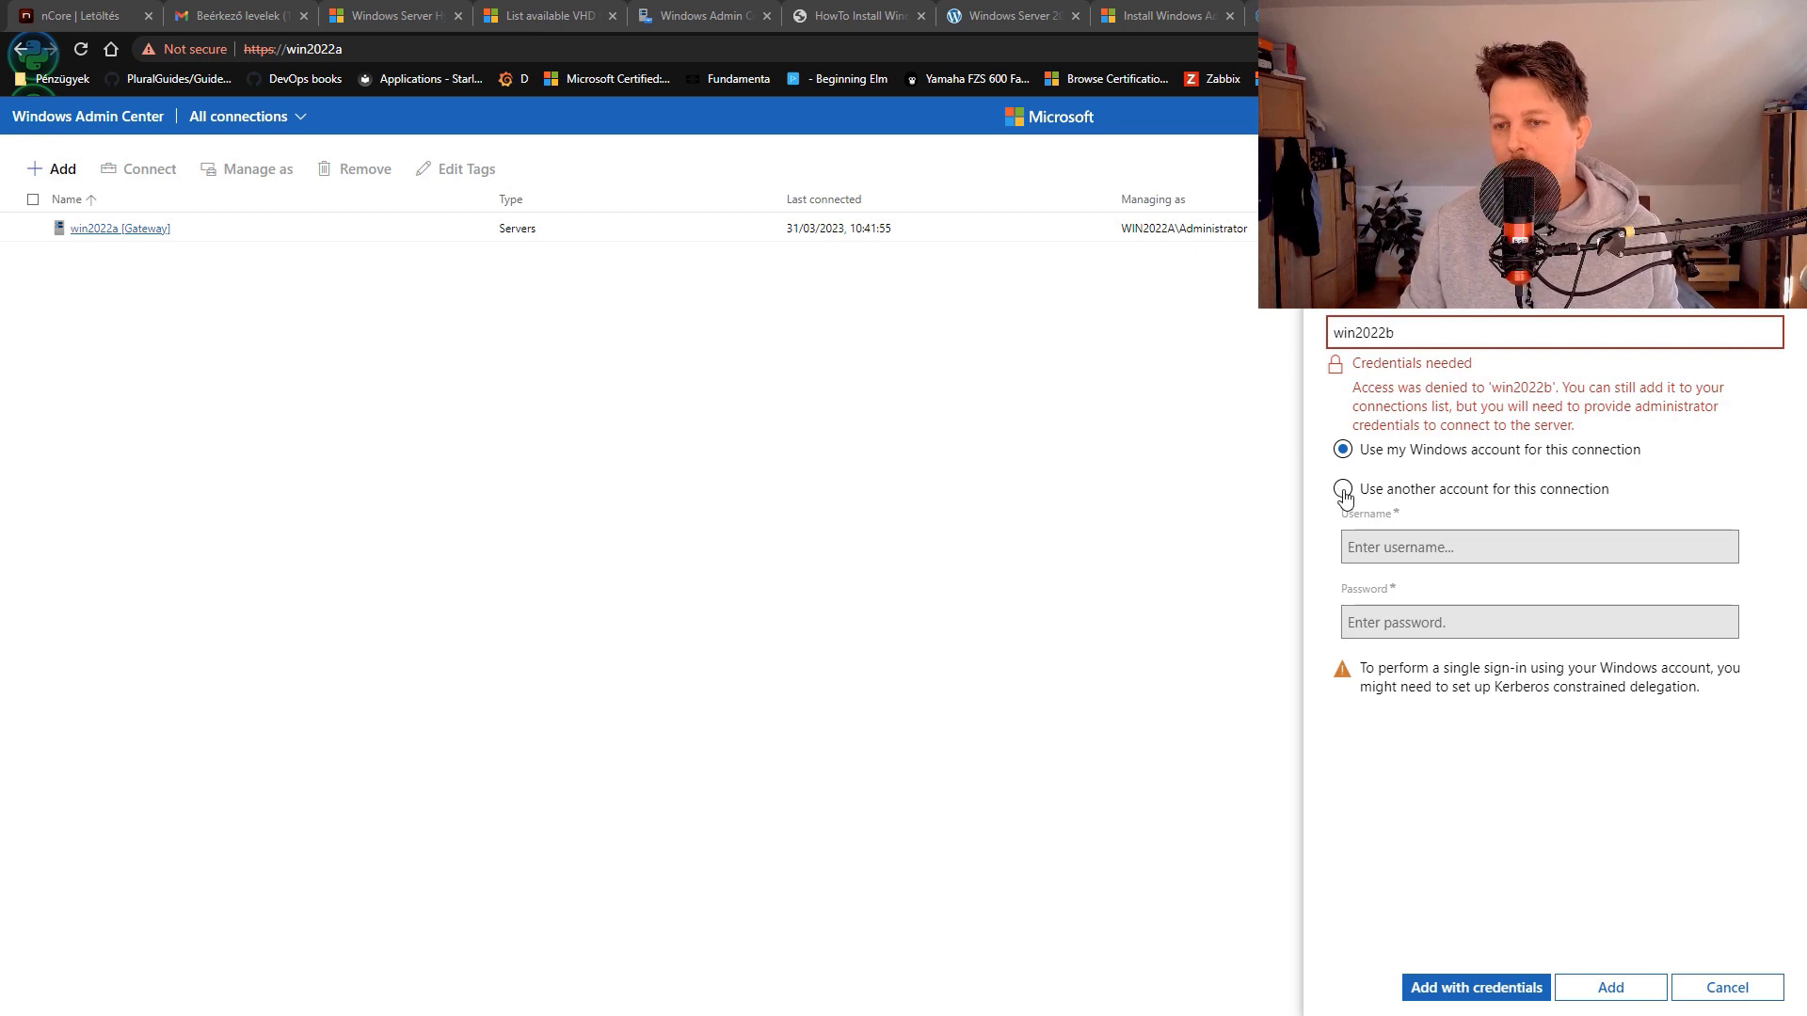
{"action": "left_click", "coordinate": [1391, 553]}
{"action": "type", "text": "Admin"}
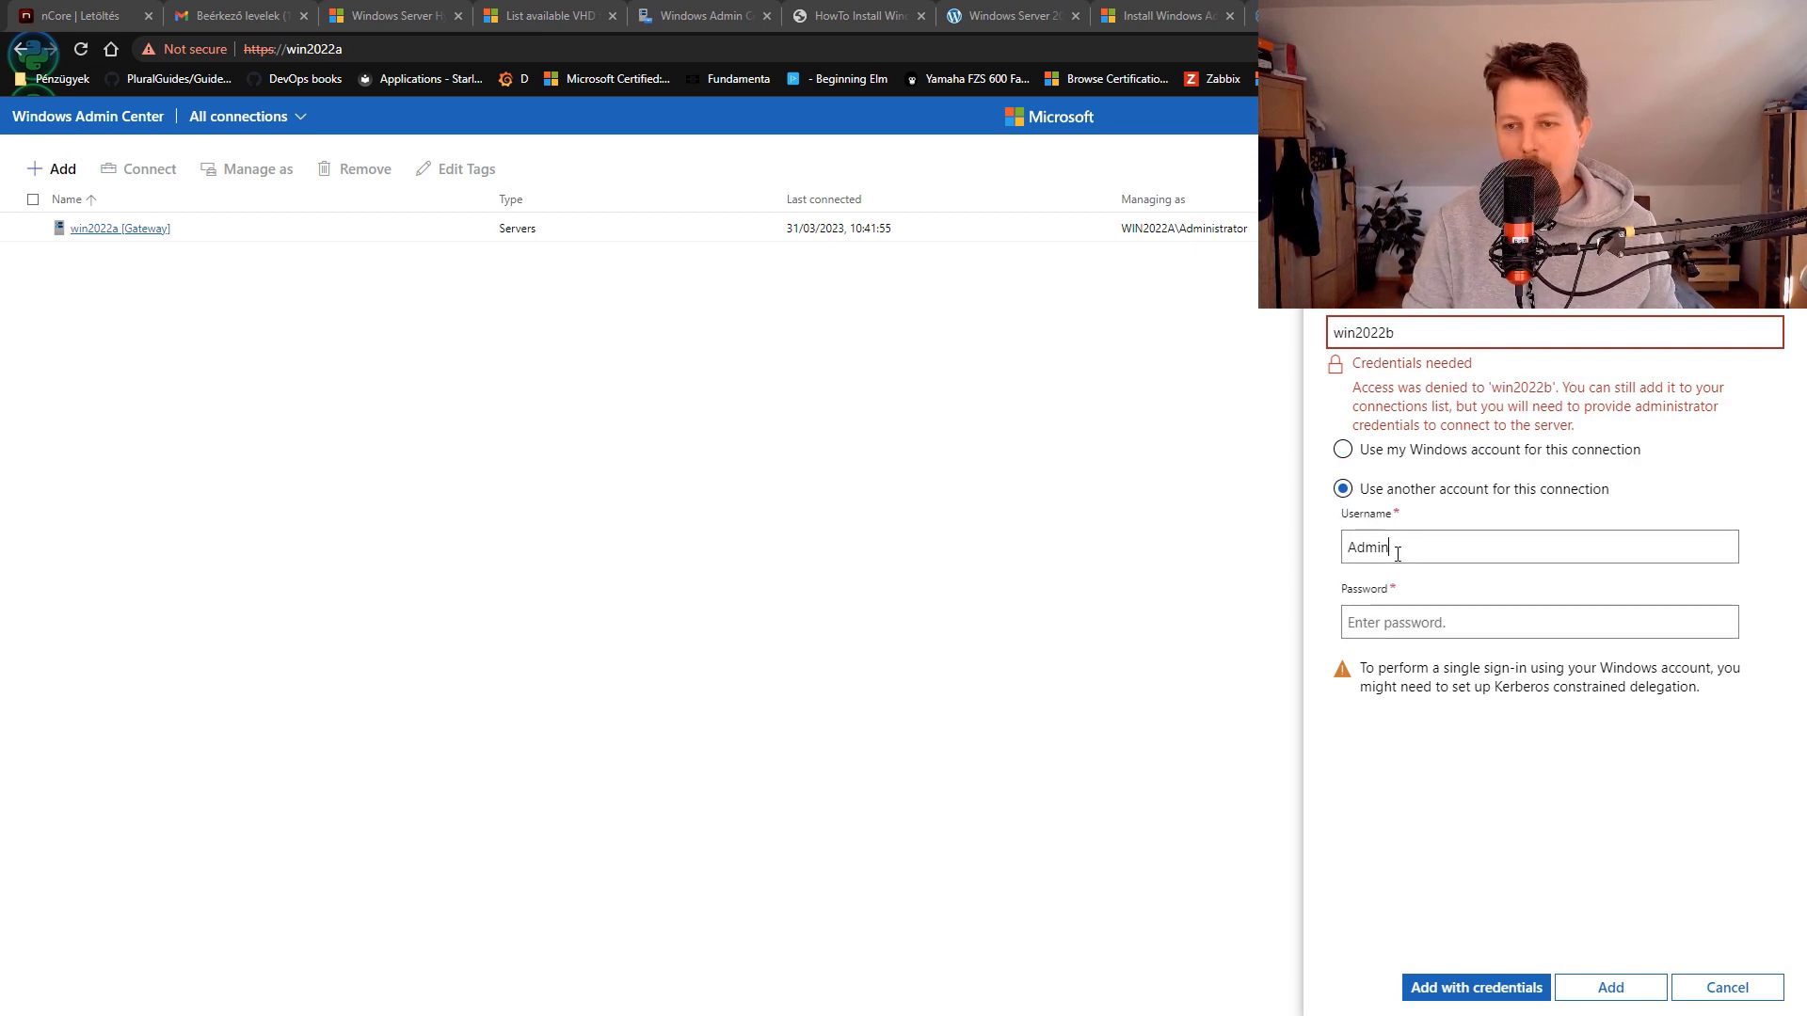
{"action": "type", "text": "istrator"}
{"action": "key", "text": "Tab"}
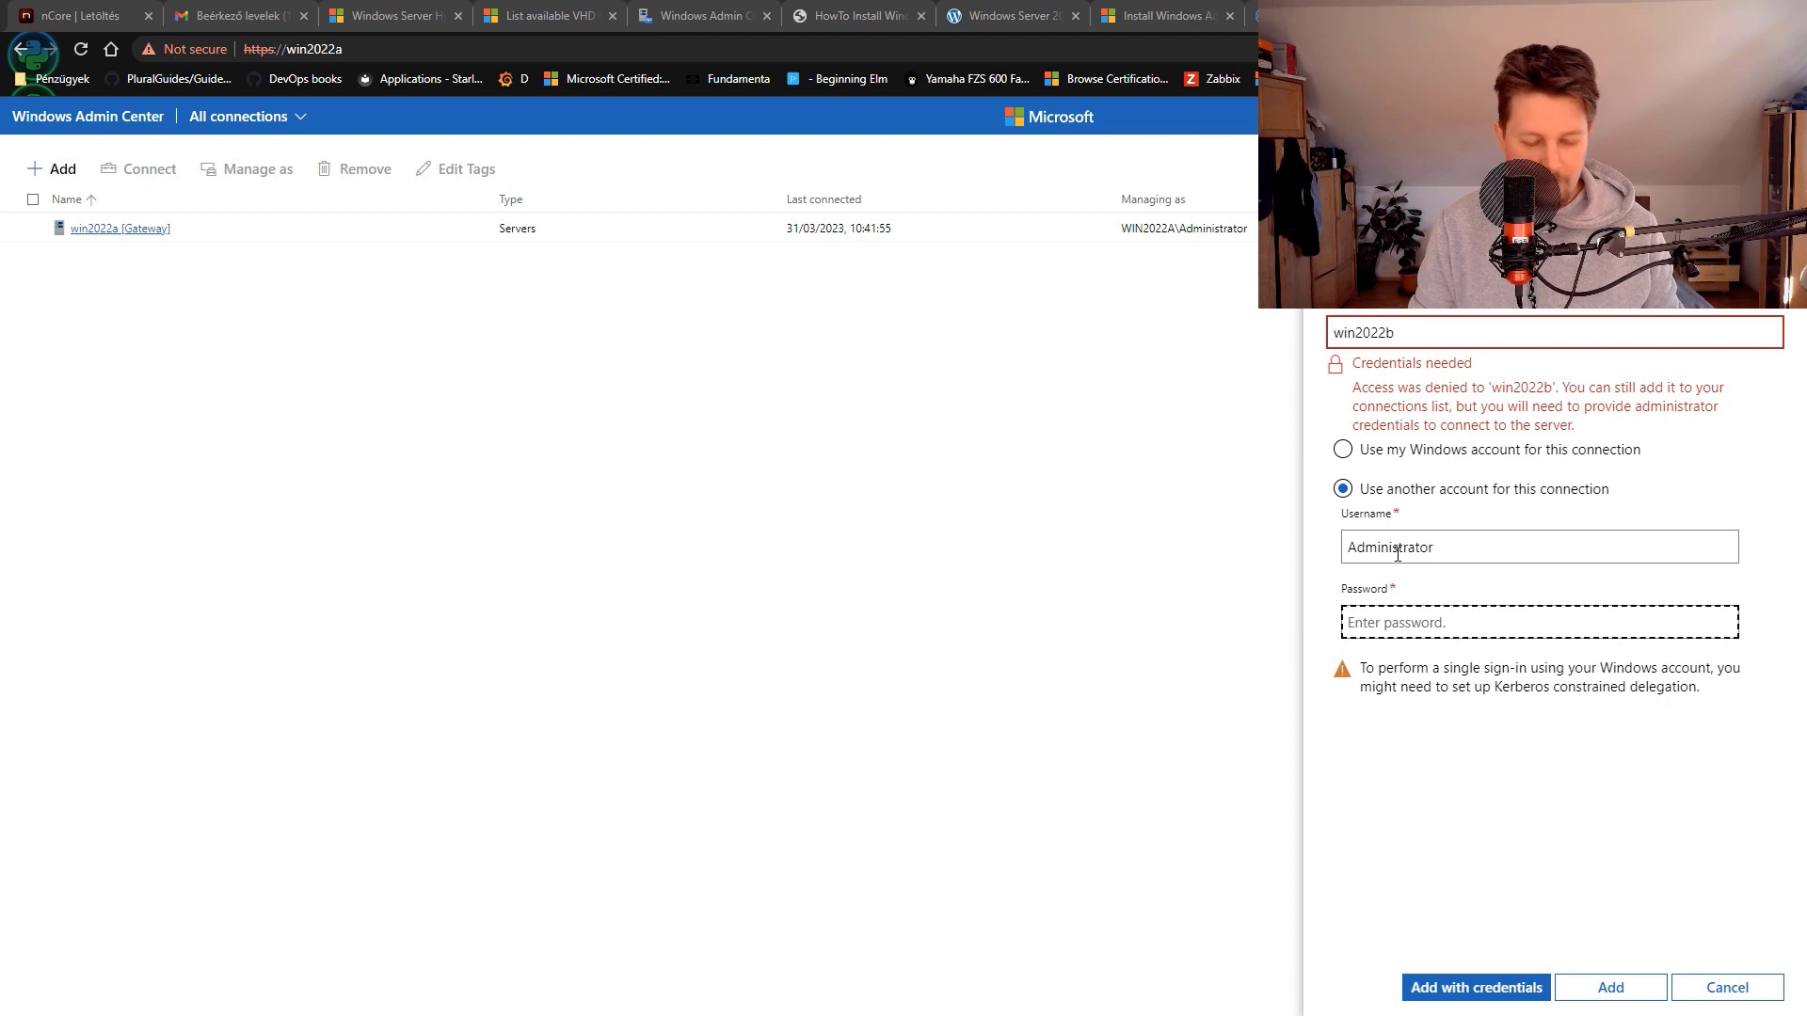
{"action": "type", "text": "••"}
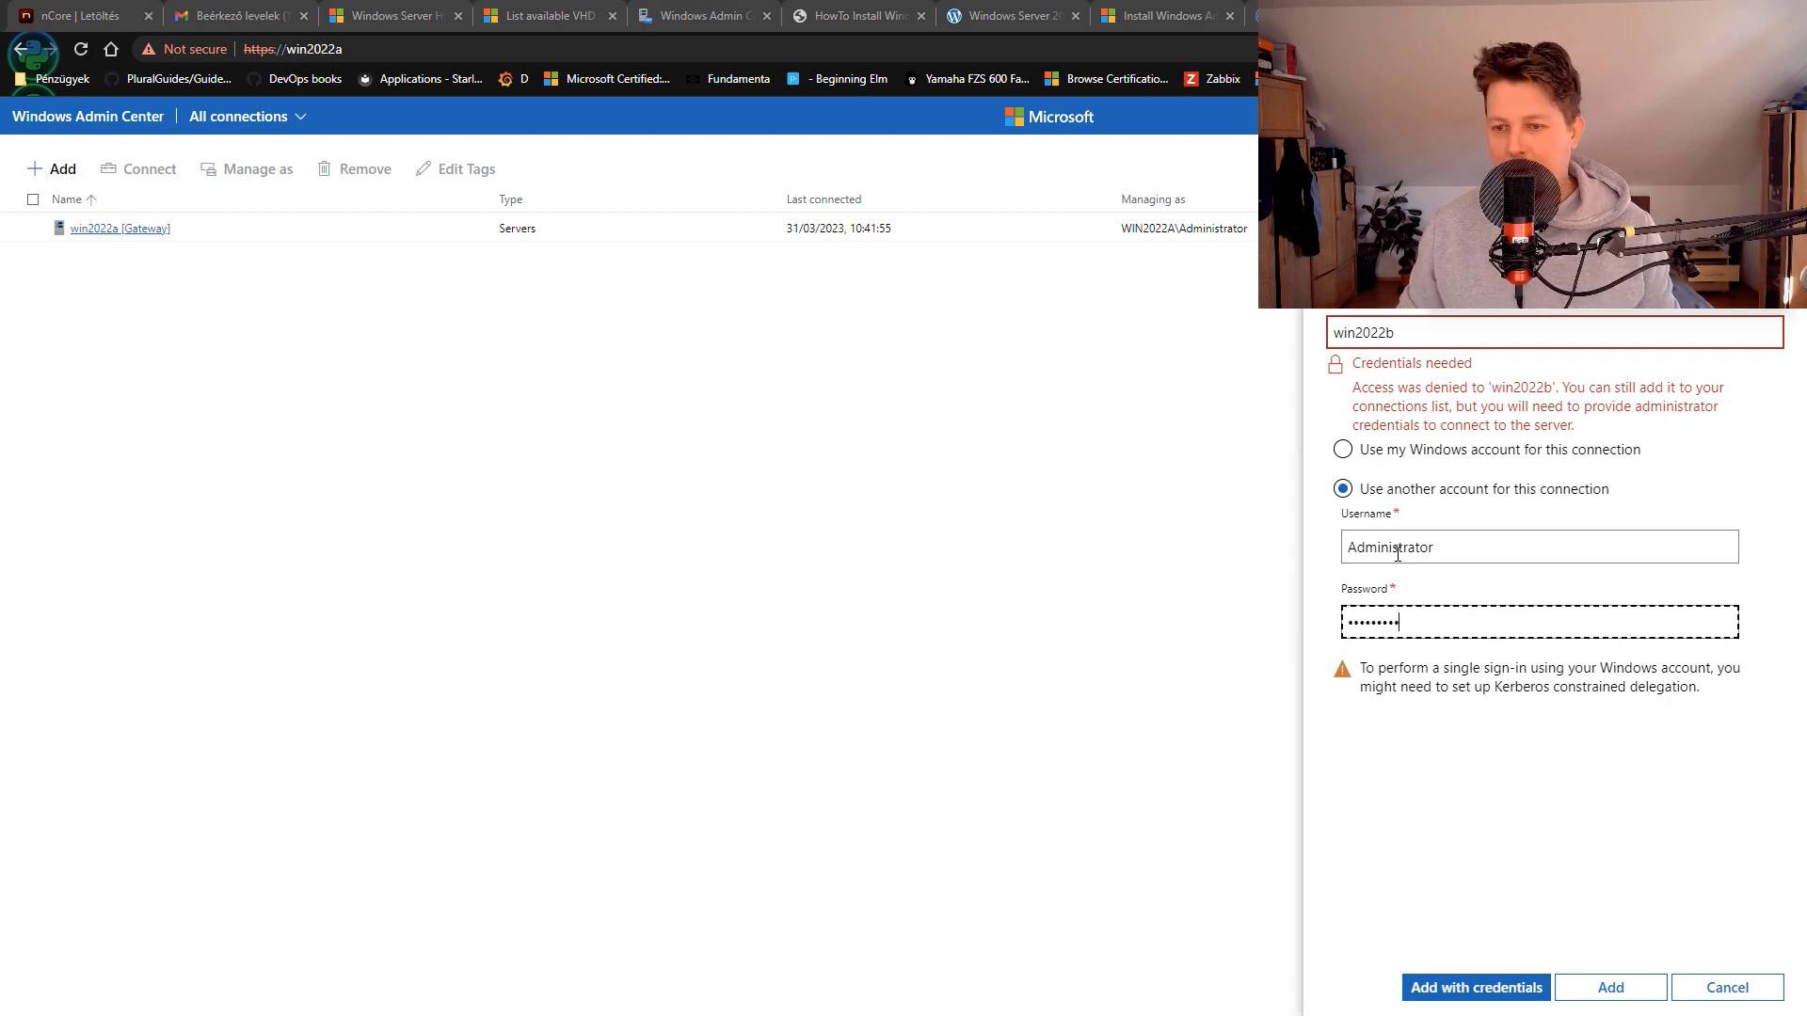
{"action": "left_click", "coordinate": [1477, 988]}
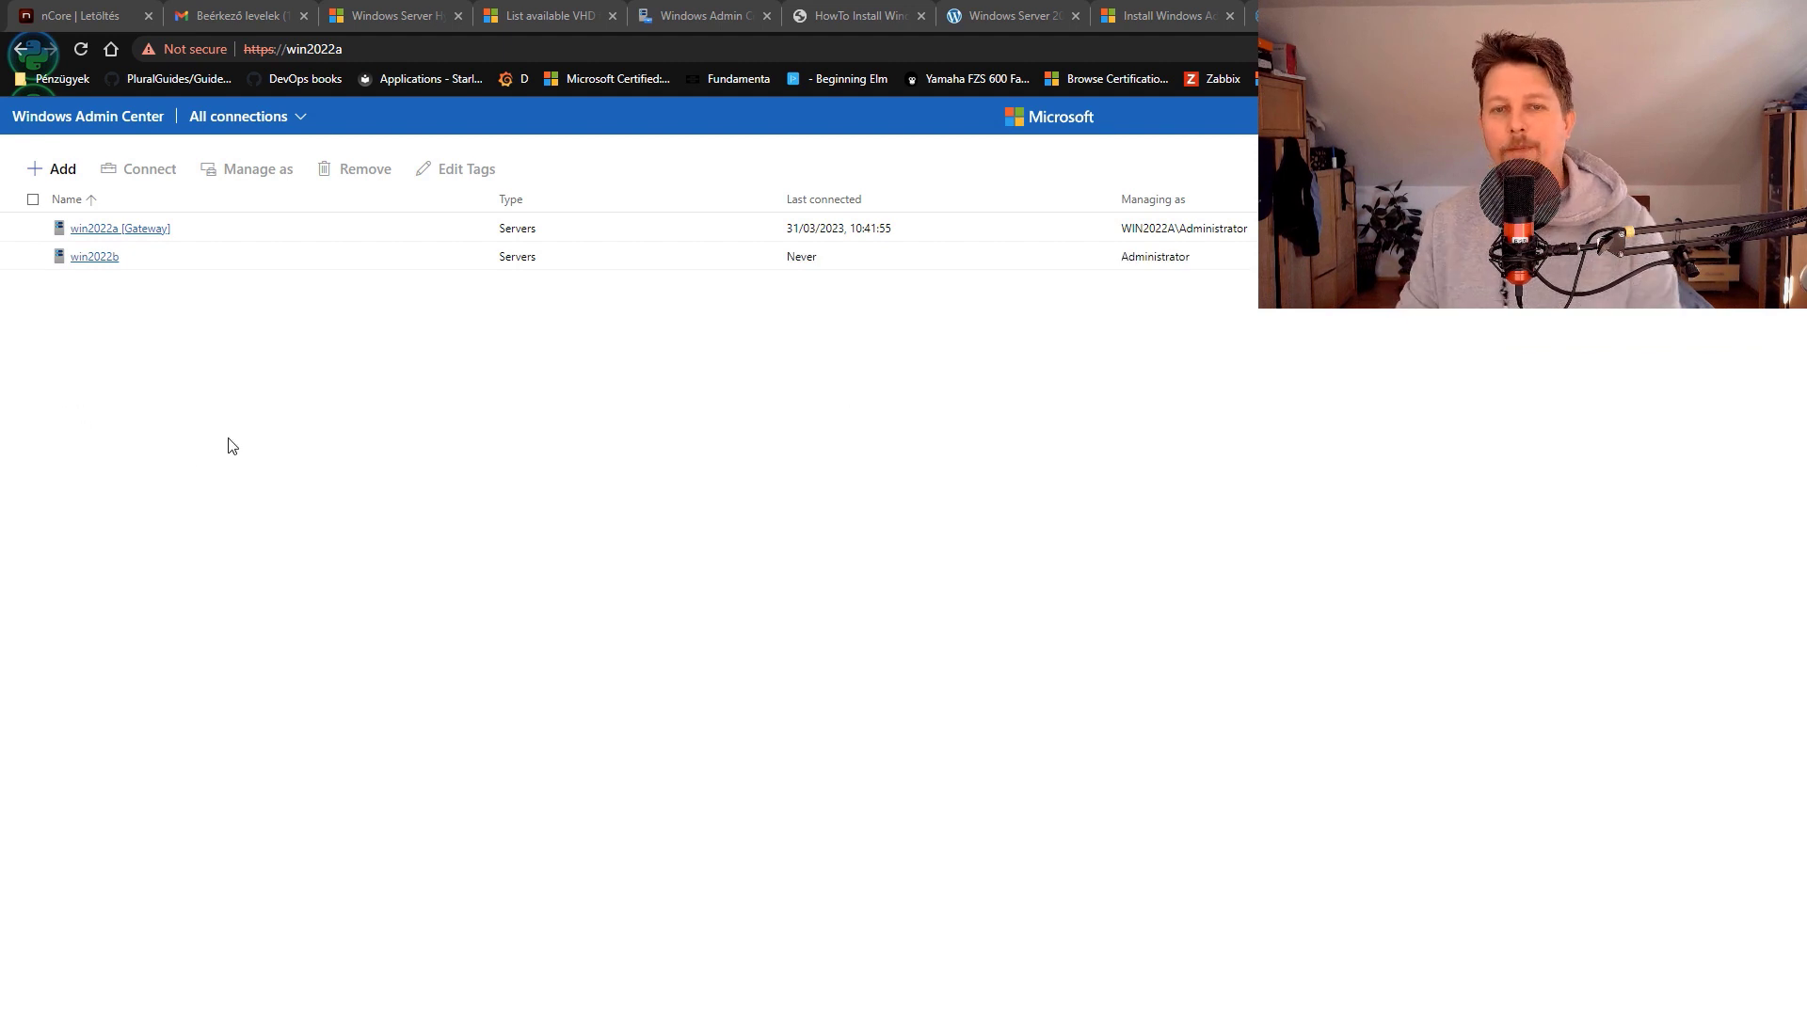
Open win2022b and start a remote PowerShell session with the administrator password.
{"action": "left_click", "coordinate": [100, 257]}
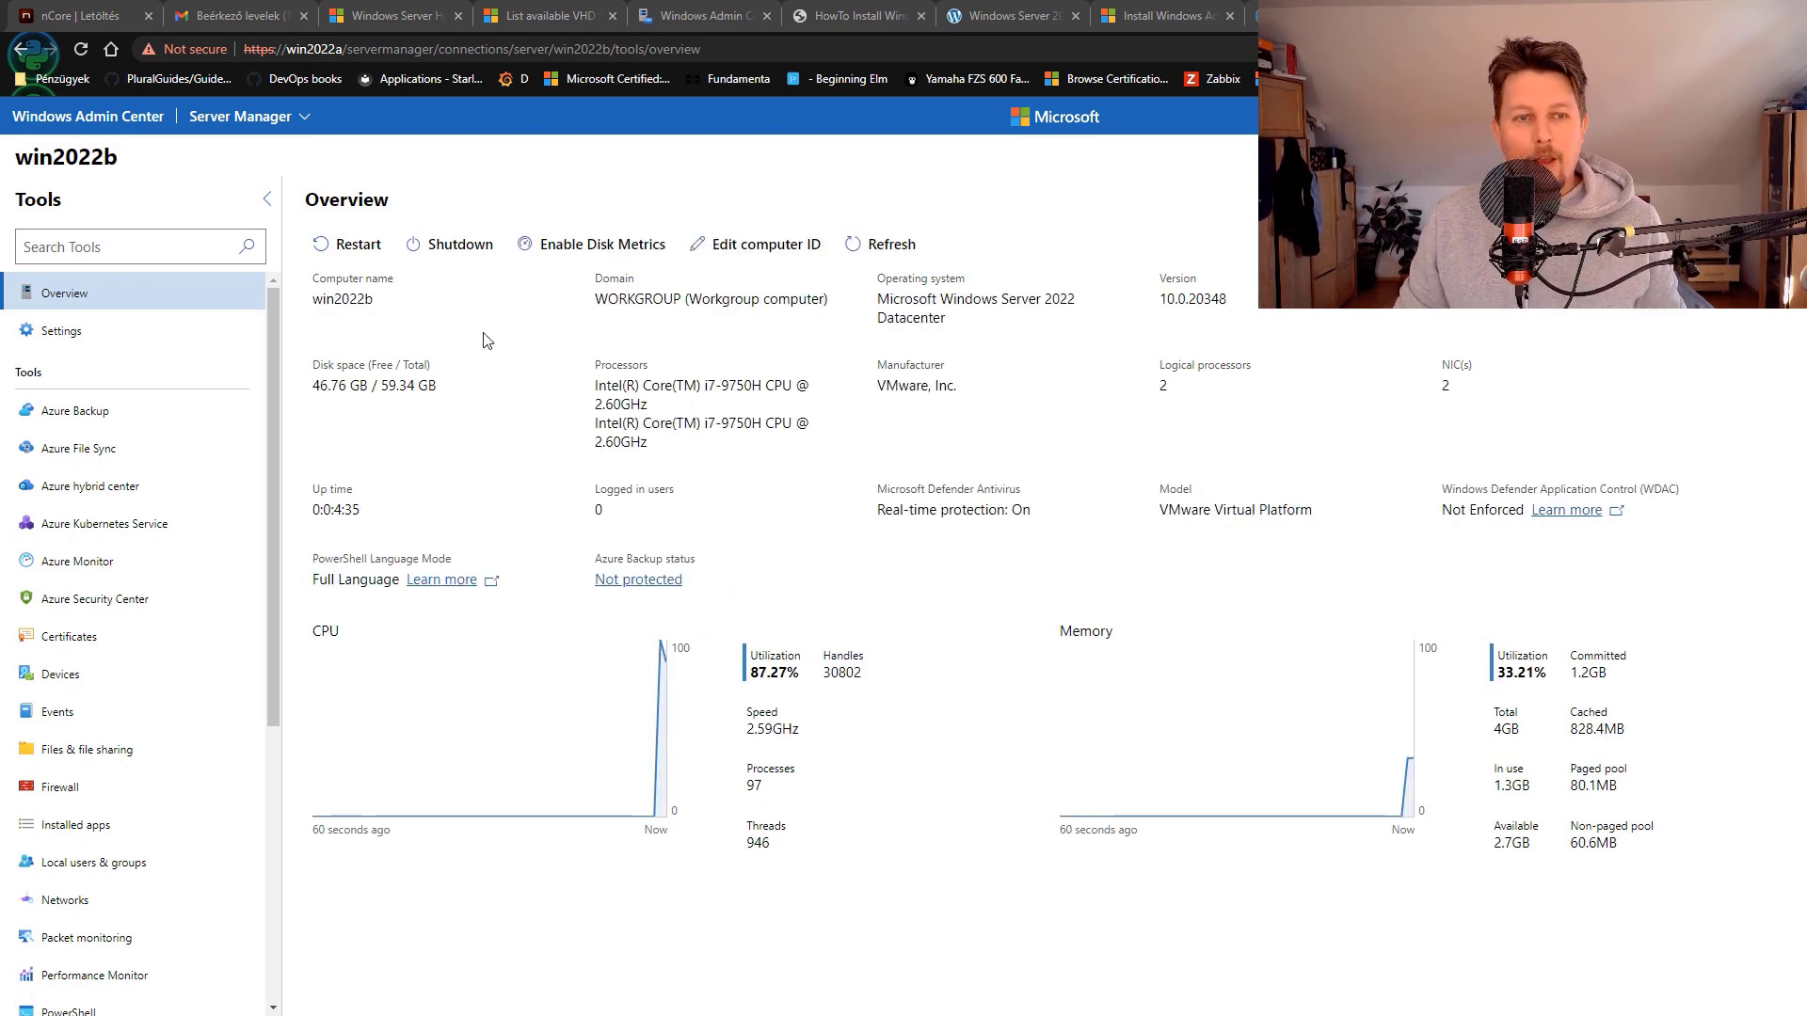
{"action": "left_click_drag", "start_coordinate": [374, 300], "coordinate": [334, 299]}
{"action": "scroll", "coordinate": [238, 565], "scroll_direction": "down", "scroll_amount": 4}
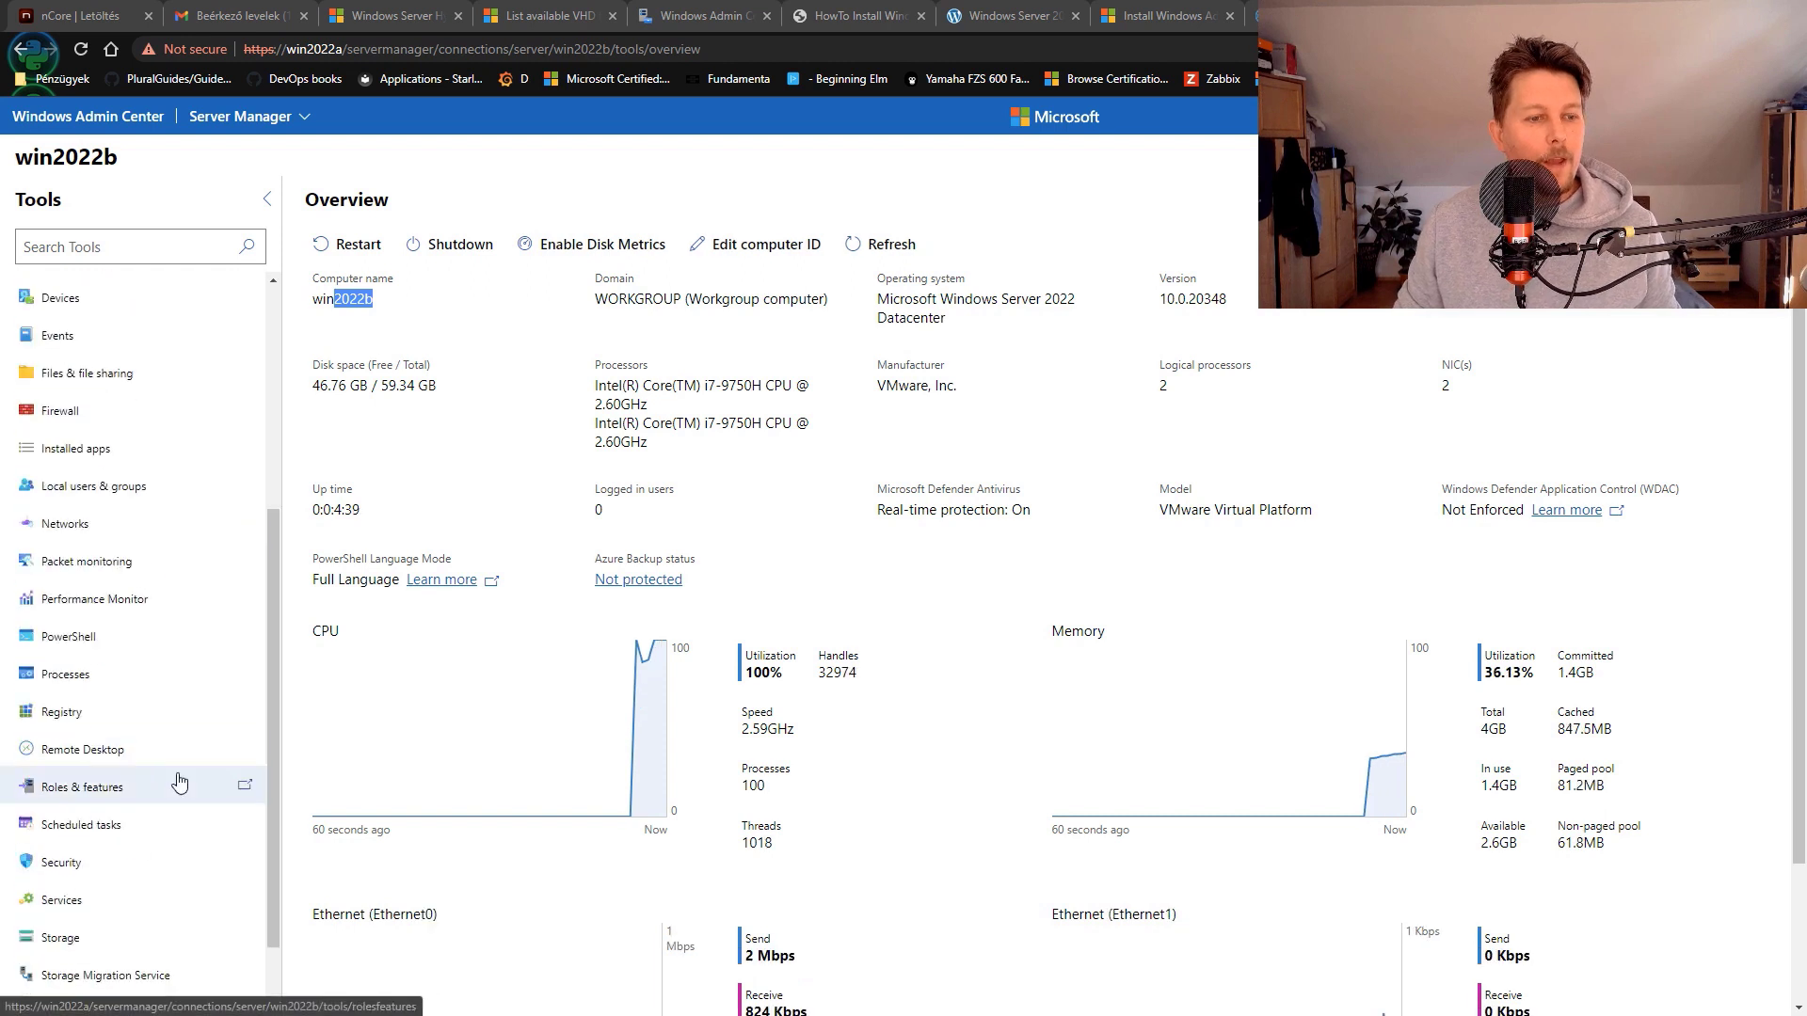
{"action": "left_click", "coordinate": [133, 640]}
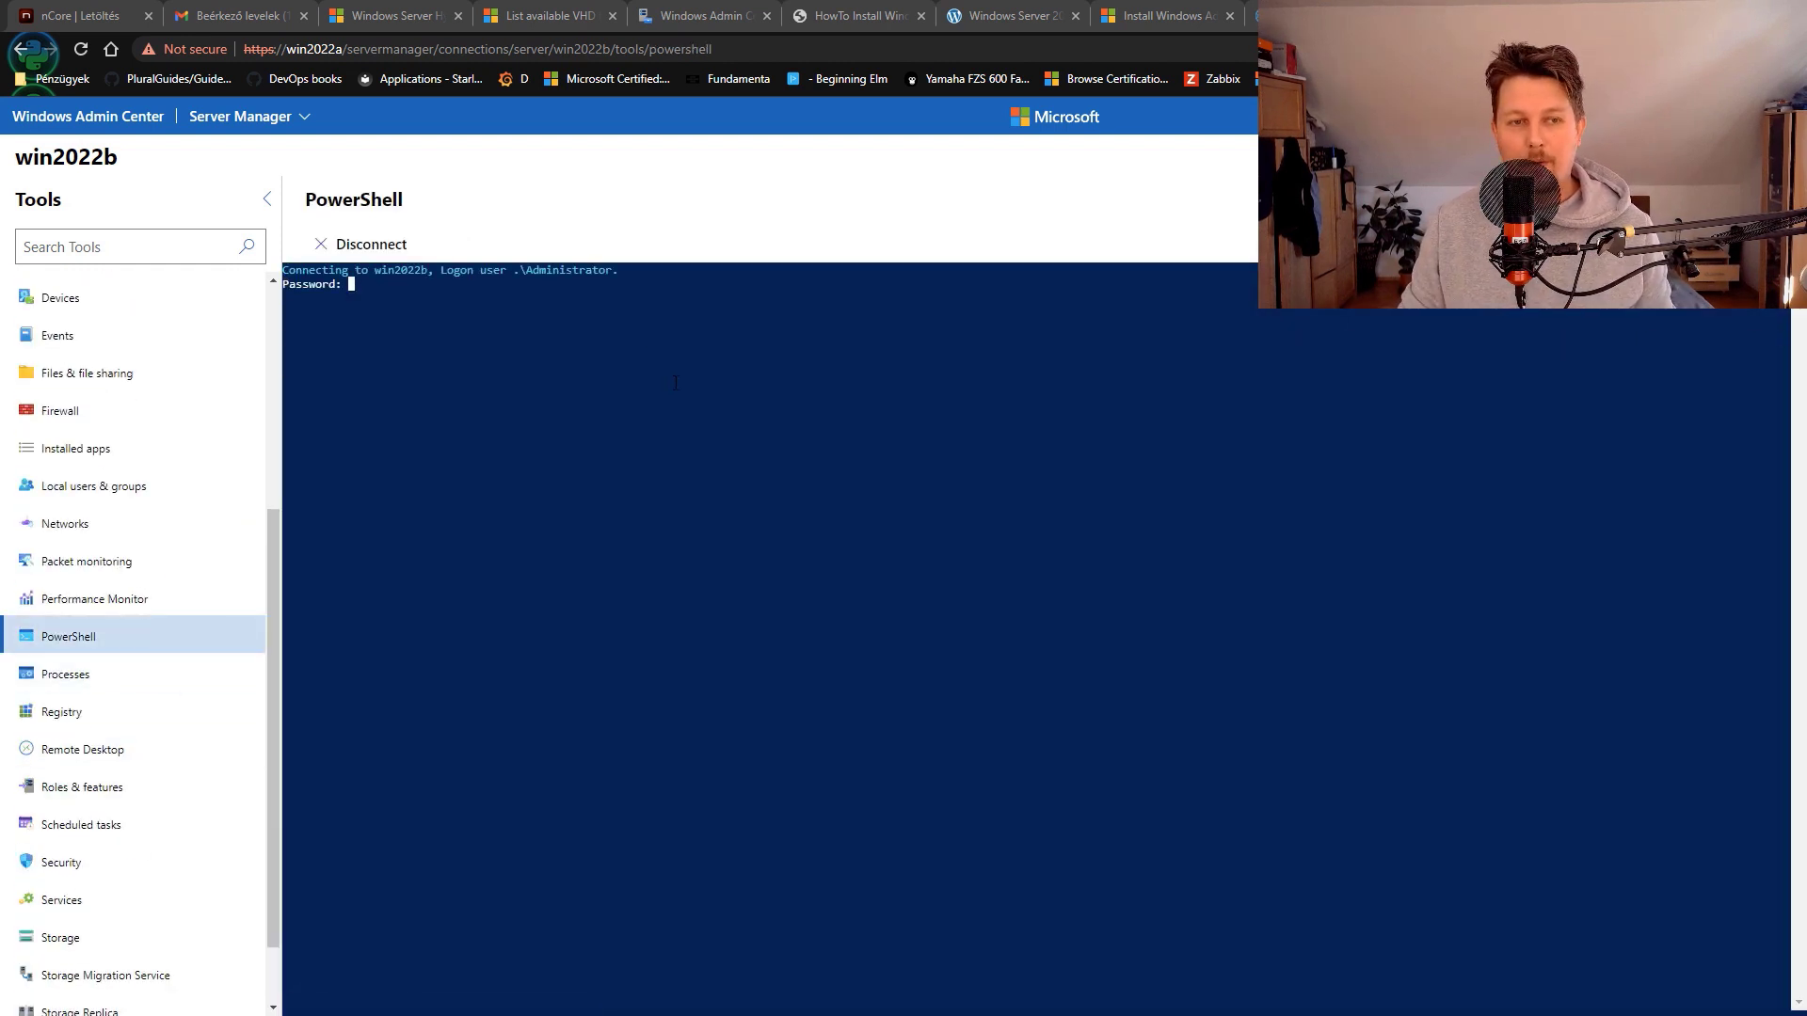
{"action": "type", "text": "********"}
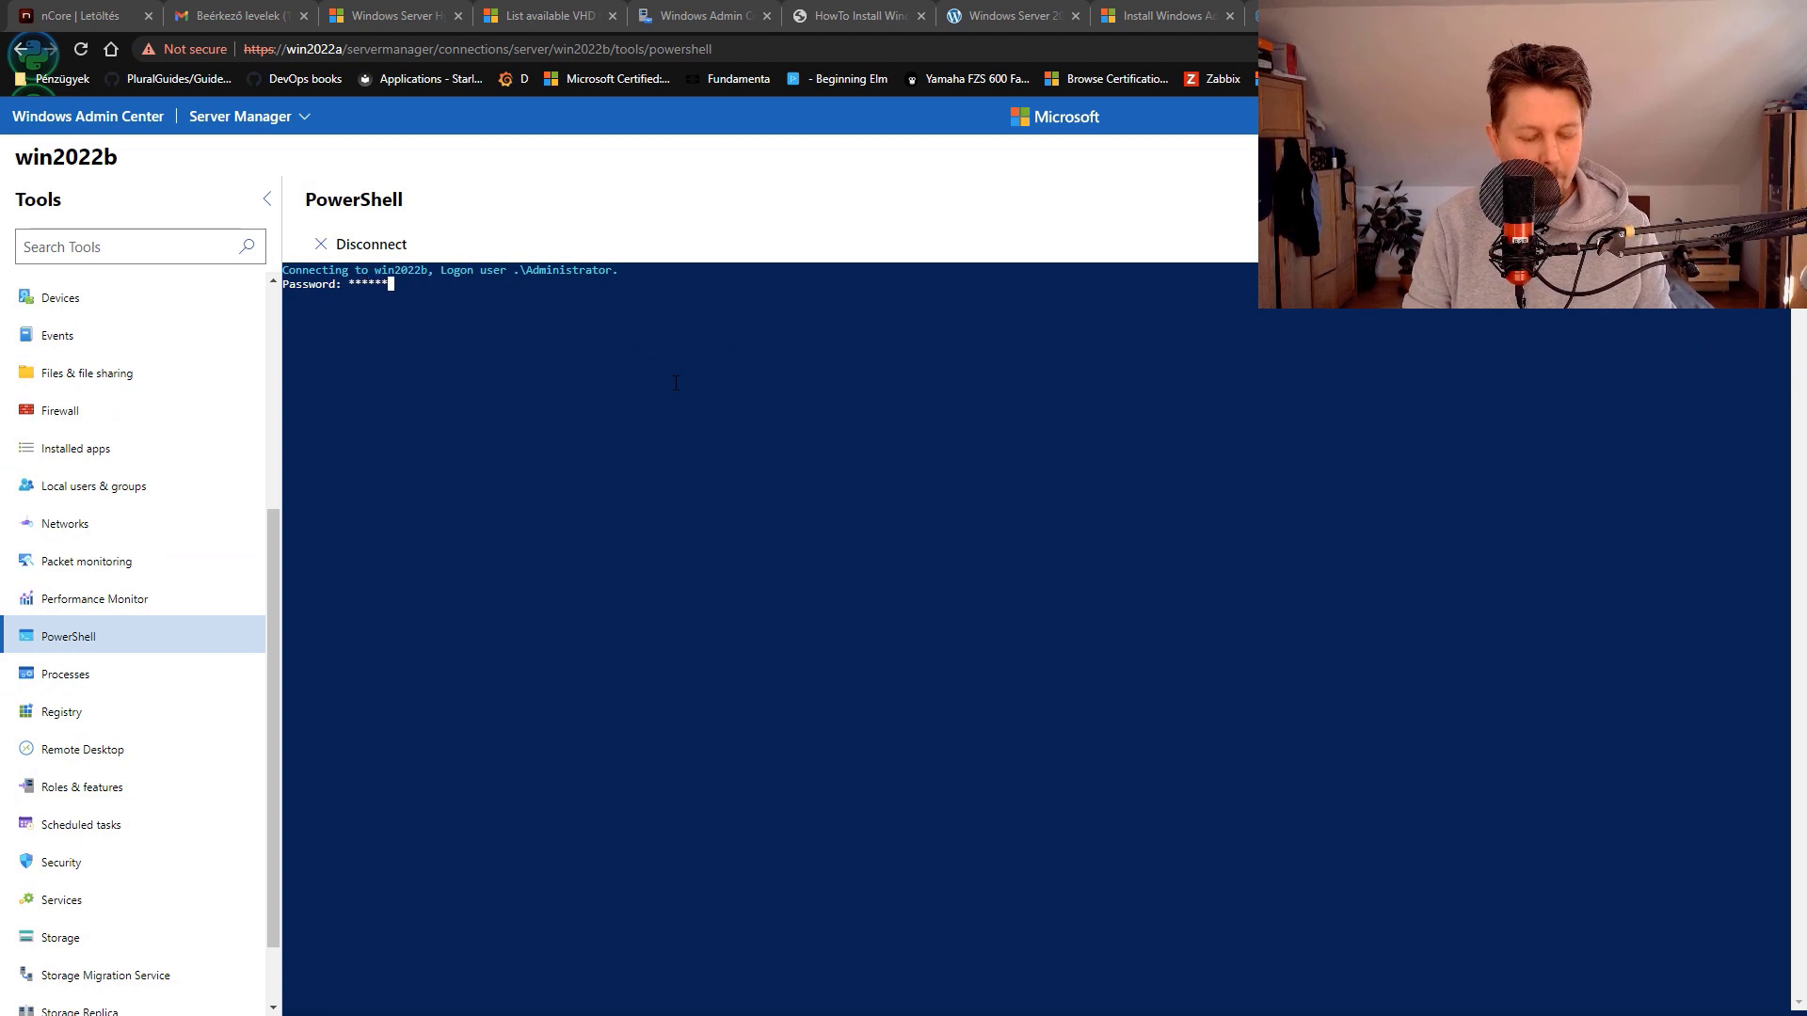
{"action": "type", "text": "*"}
{"action": "key", "text": "Return"}
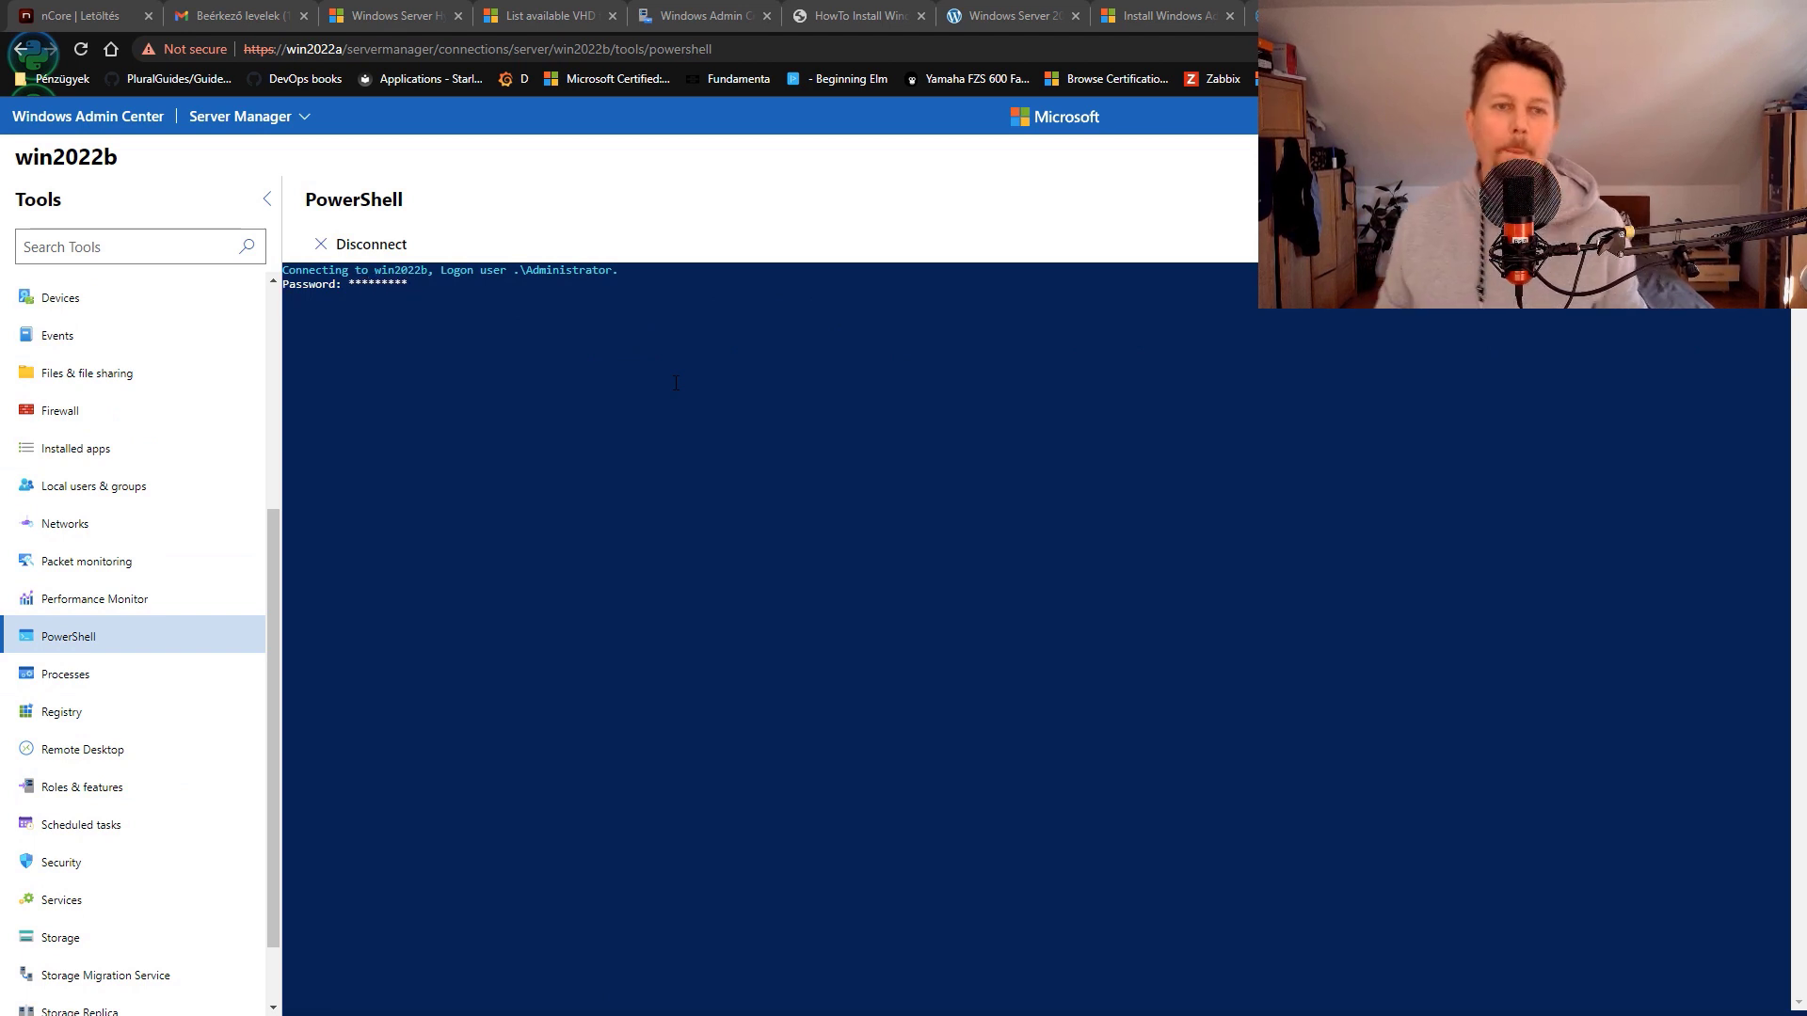
{"action": "scroll", "coordinate": [150, 426], "scroll_direction": "down", "scroll_amount": 1}
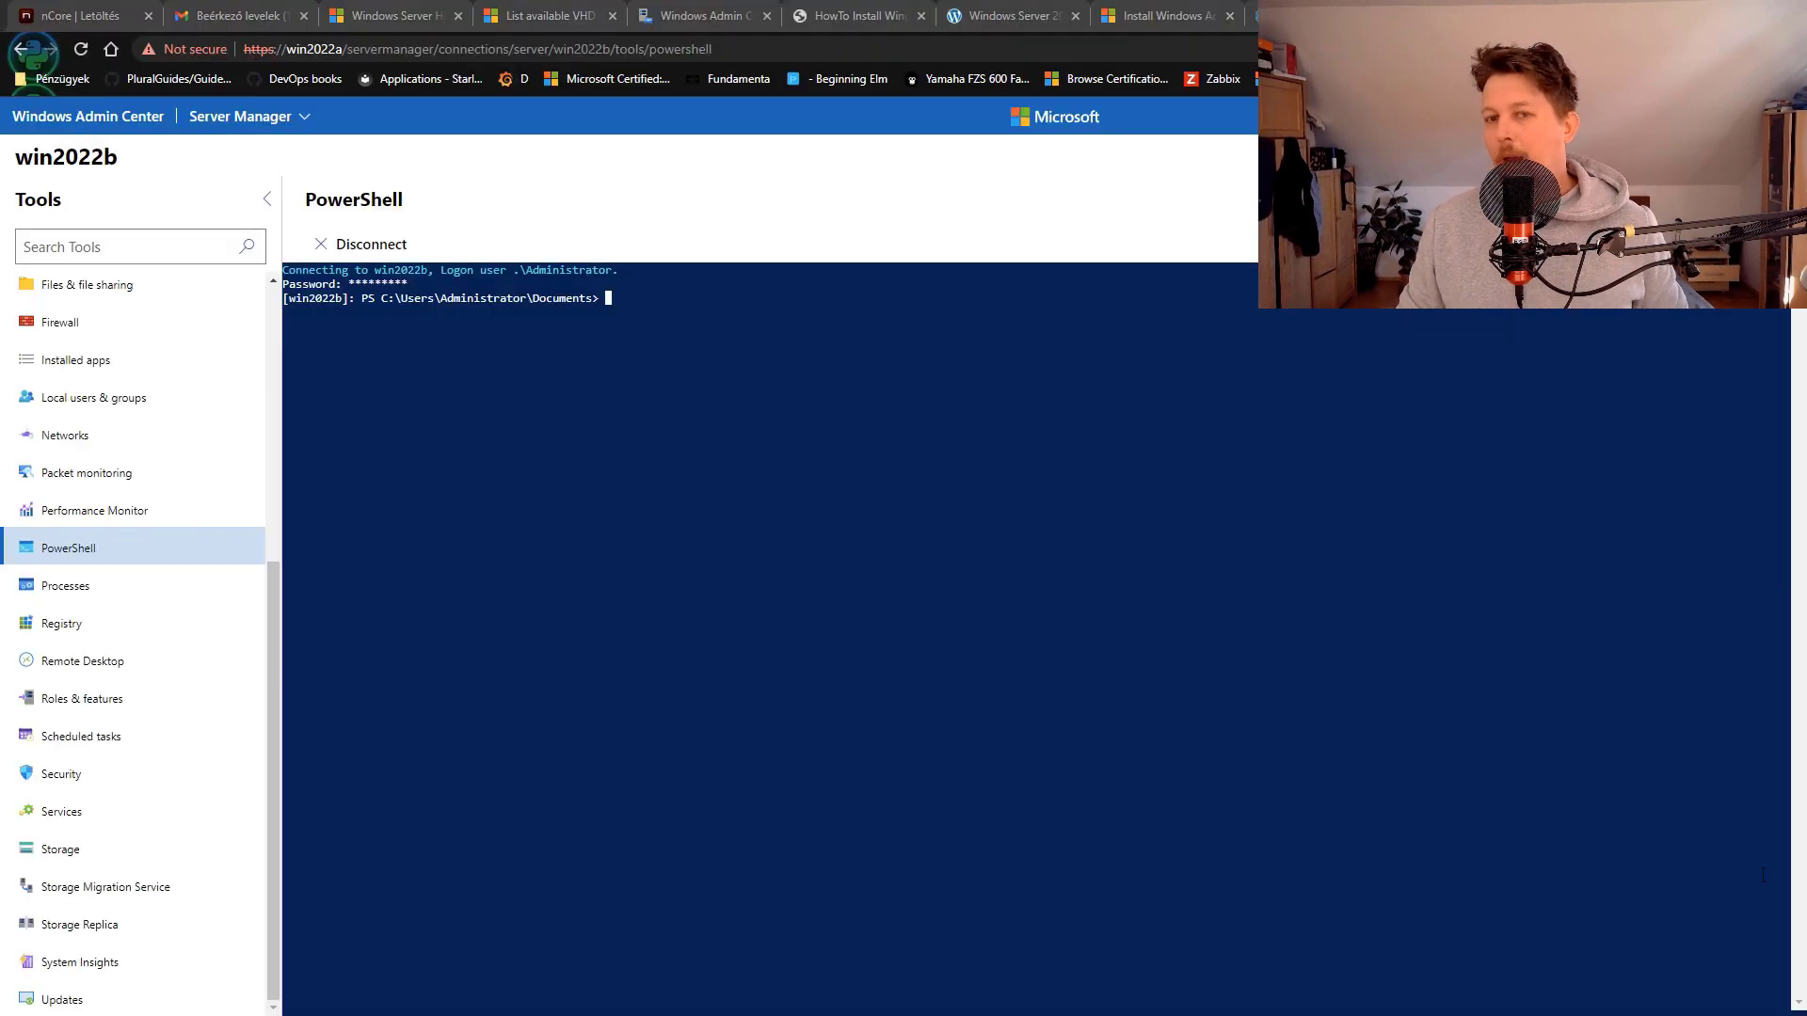
{"action": "left_click", "coordinate": [1014, 16]}
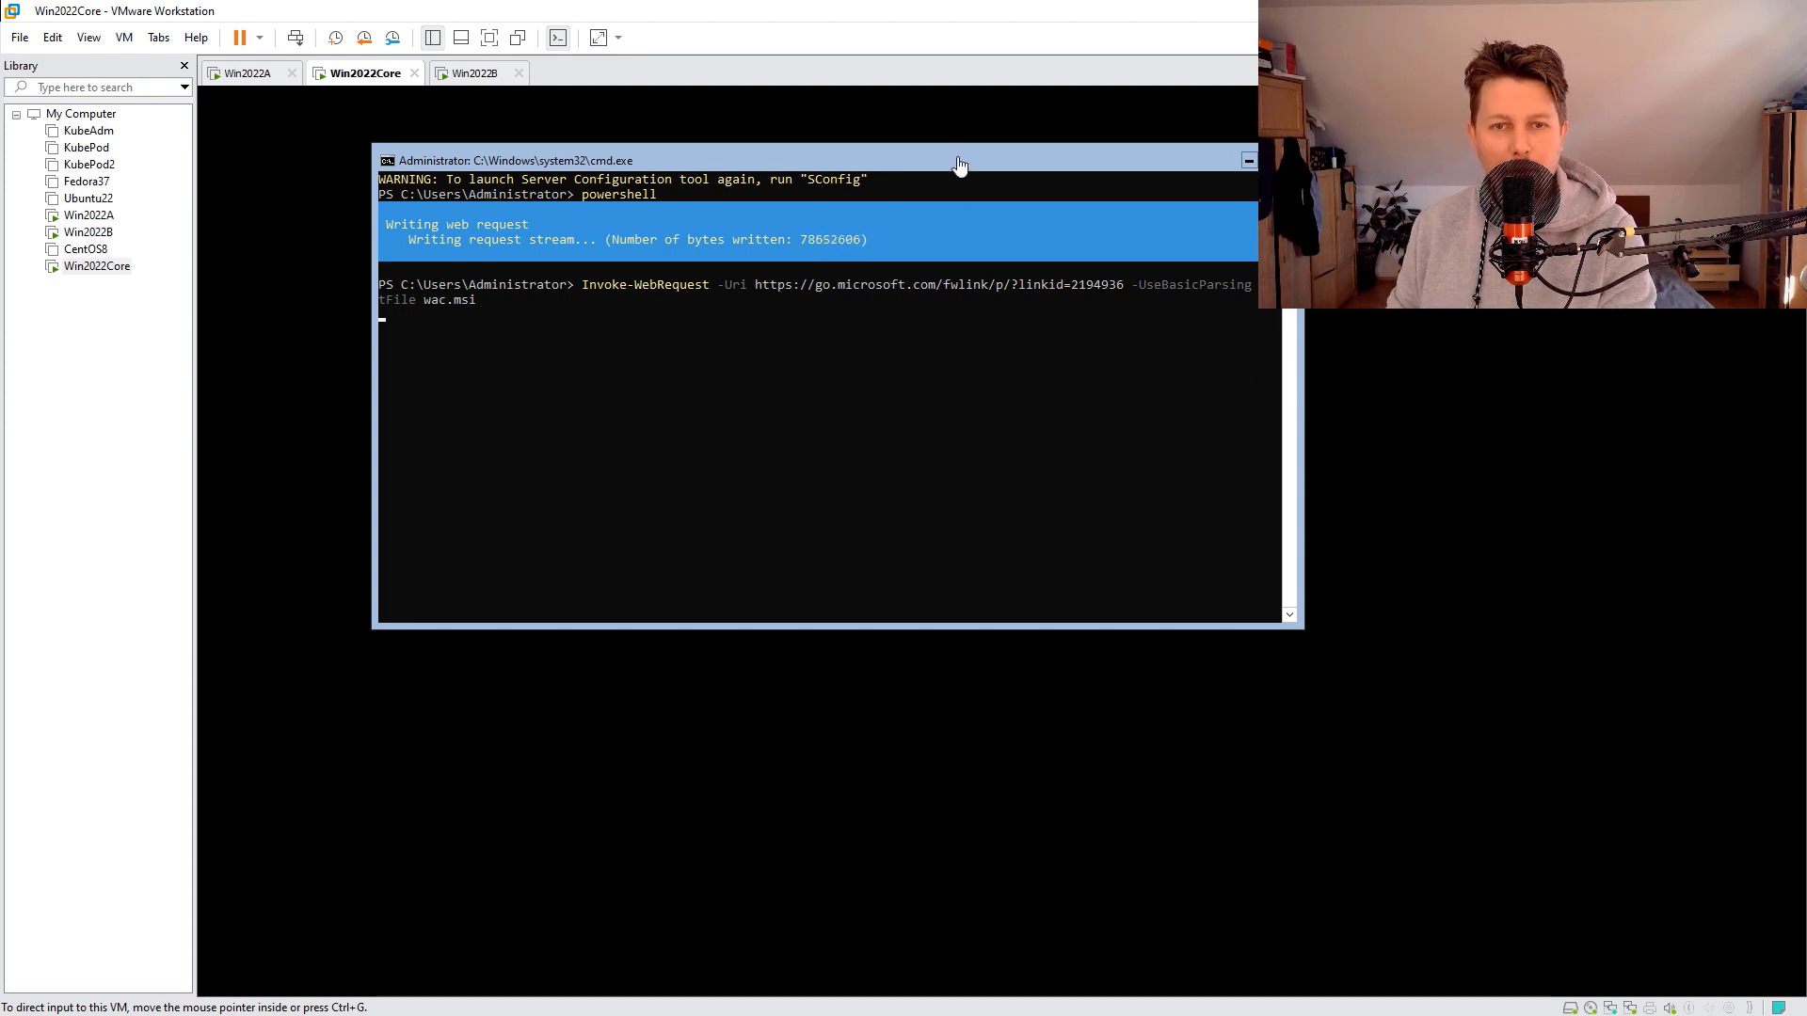
Bring the Windows Admin Center browser in front of the Win2022Core download.
{"action": "left_click_drag", "start_coordinate": [997, 166], "coordinate": [962, 156]}
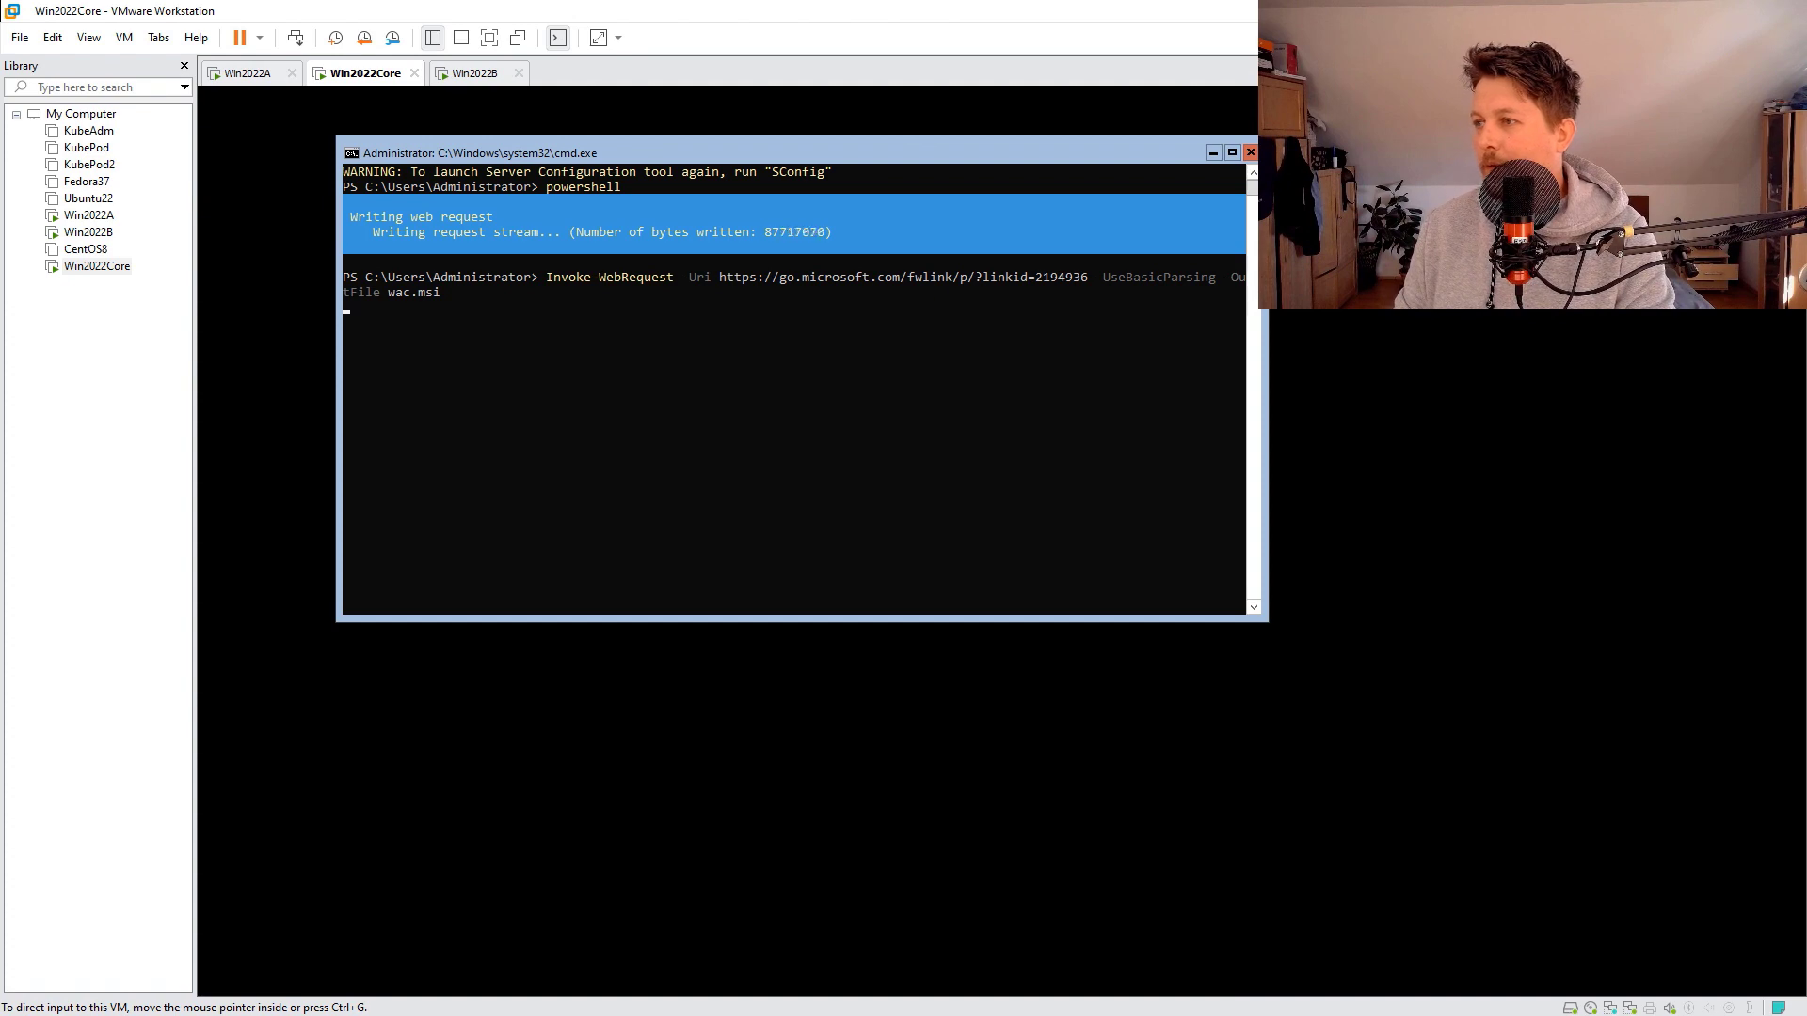
{"action": "left_click", "coordinate": [1796, 646]}
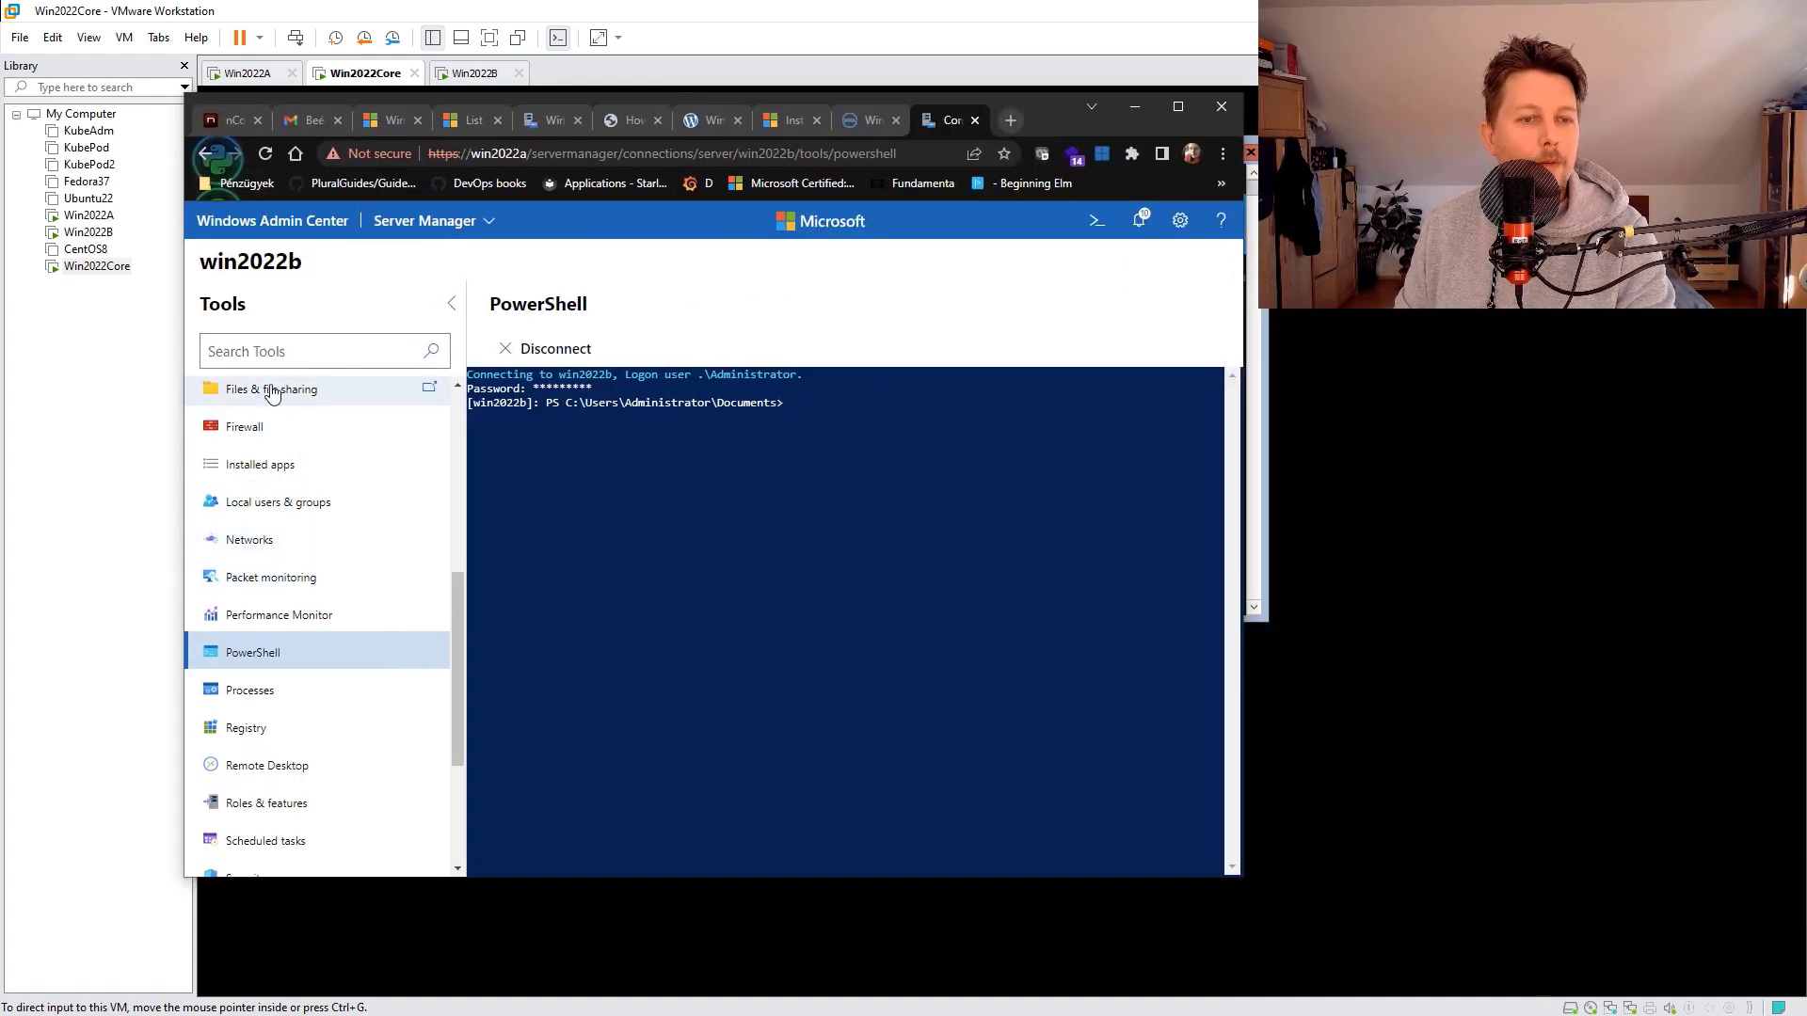
Leave the PowerShell session and enter 192.168.56.11 as the server name in the Add Server form.
{"action": "left_click", "coordinate": [256, 226]}
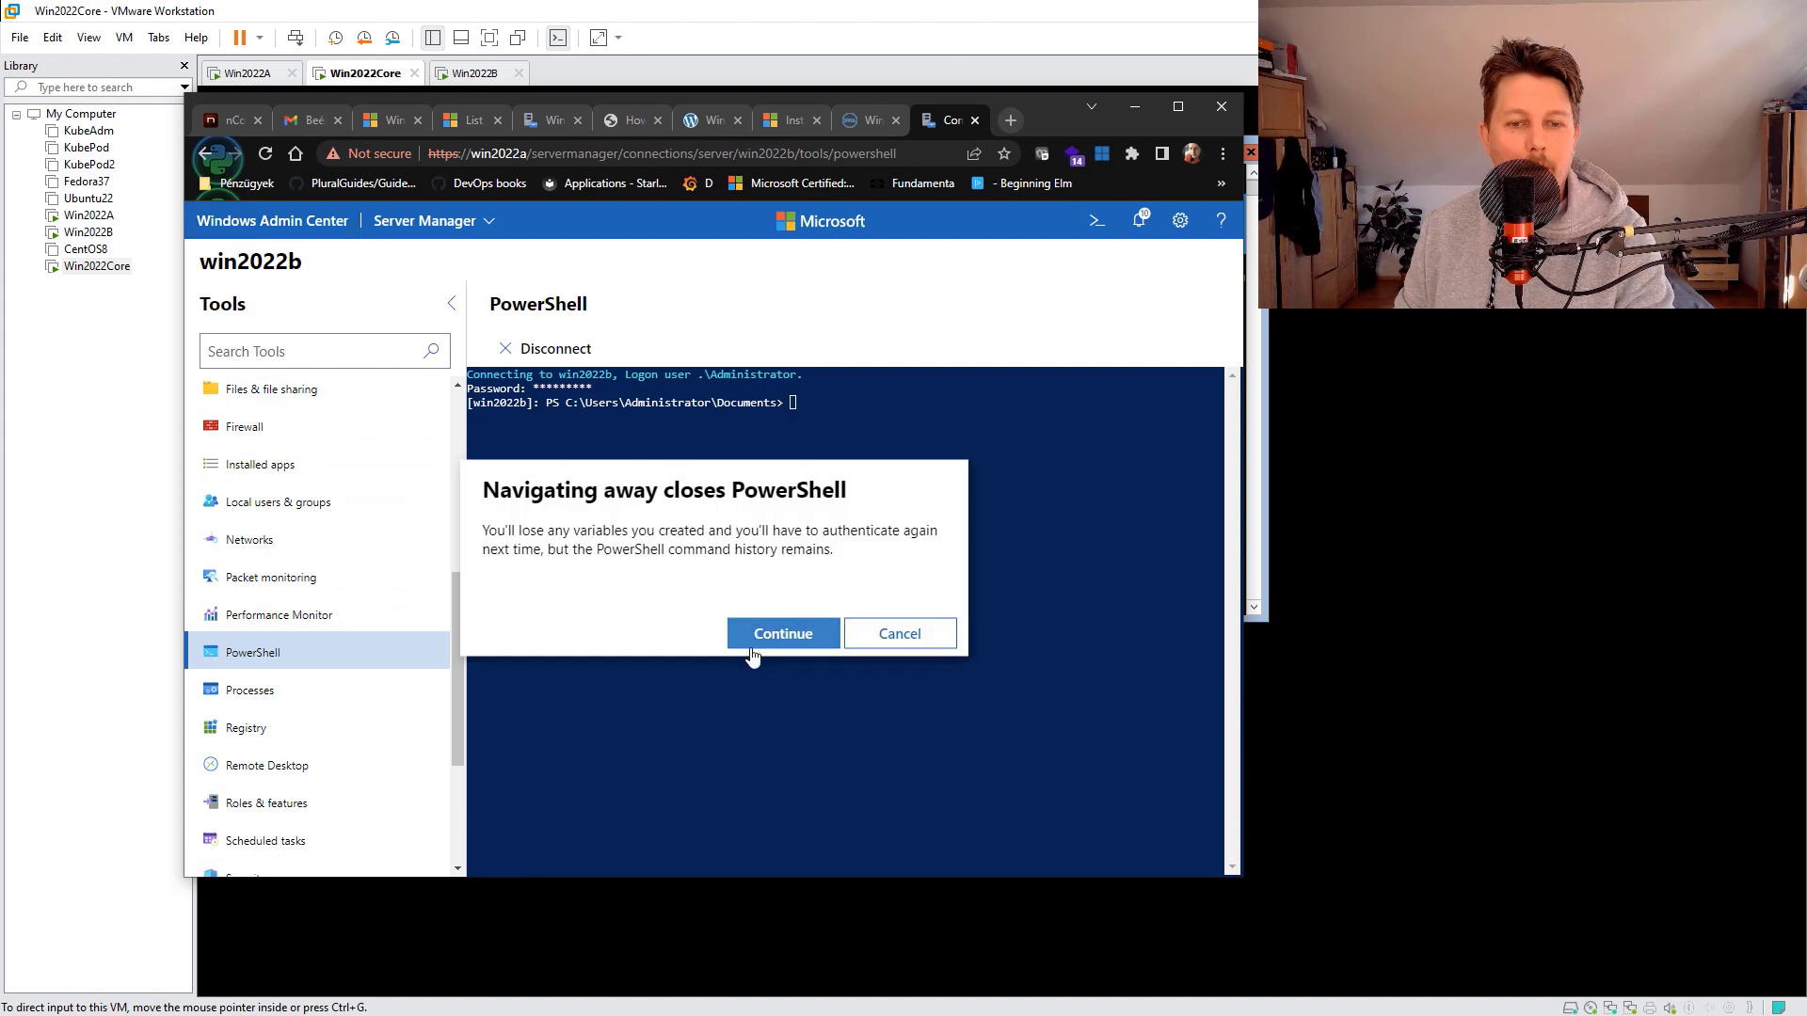
{"action": "left_click", "coordinate": [777, 633]}
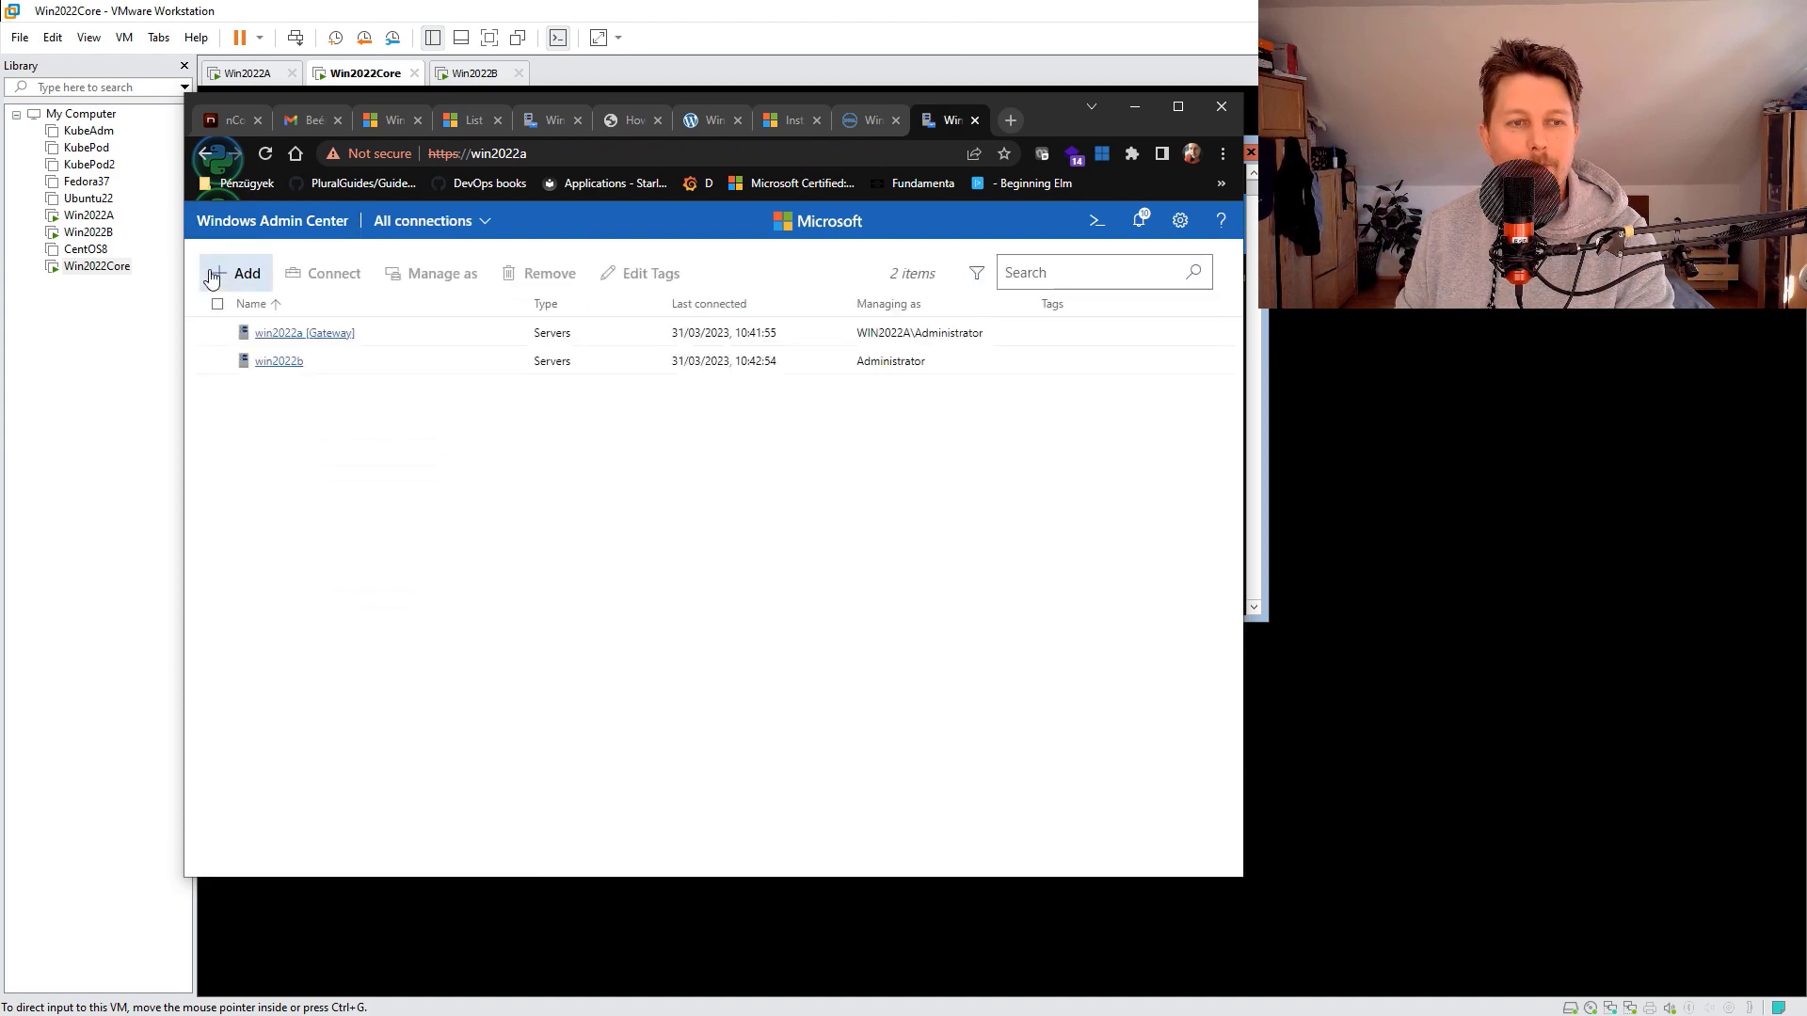
{"action": "left_click", "coordinate": [240, 273]}
{"action": "left_click", "coordinate": [764, 496]}
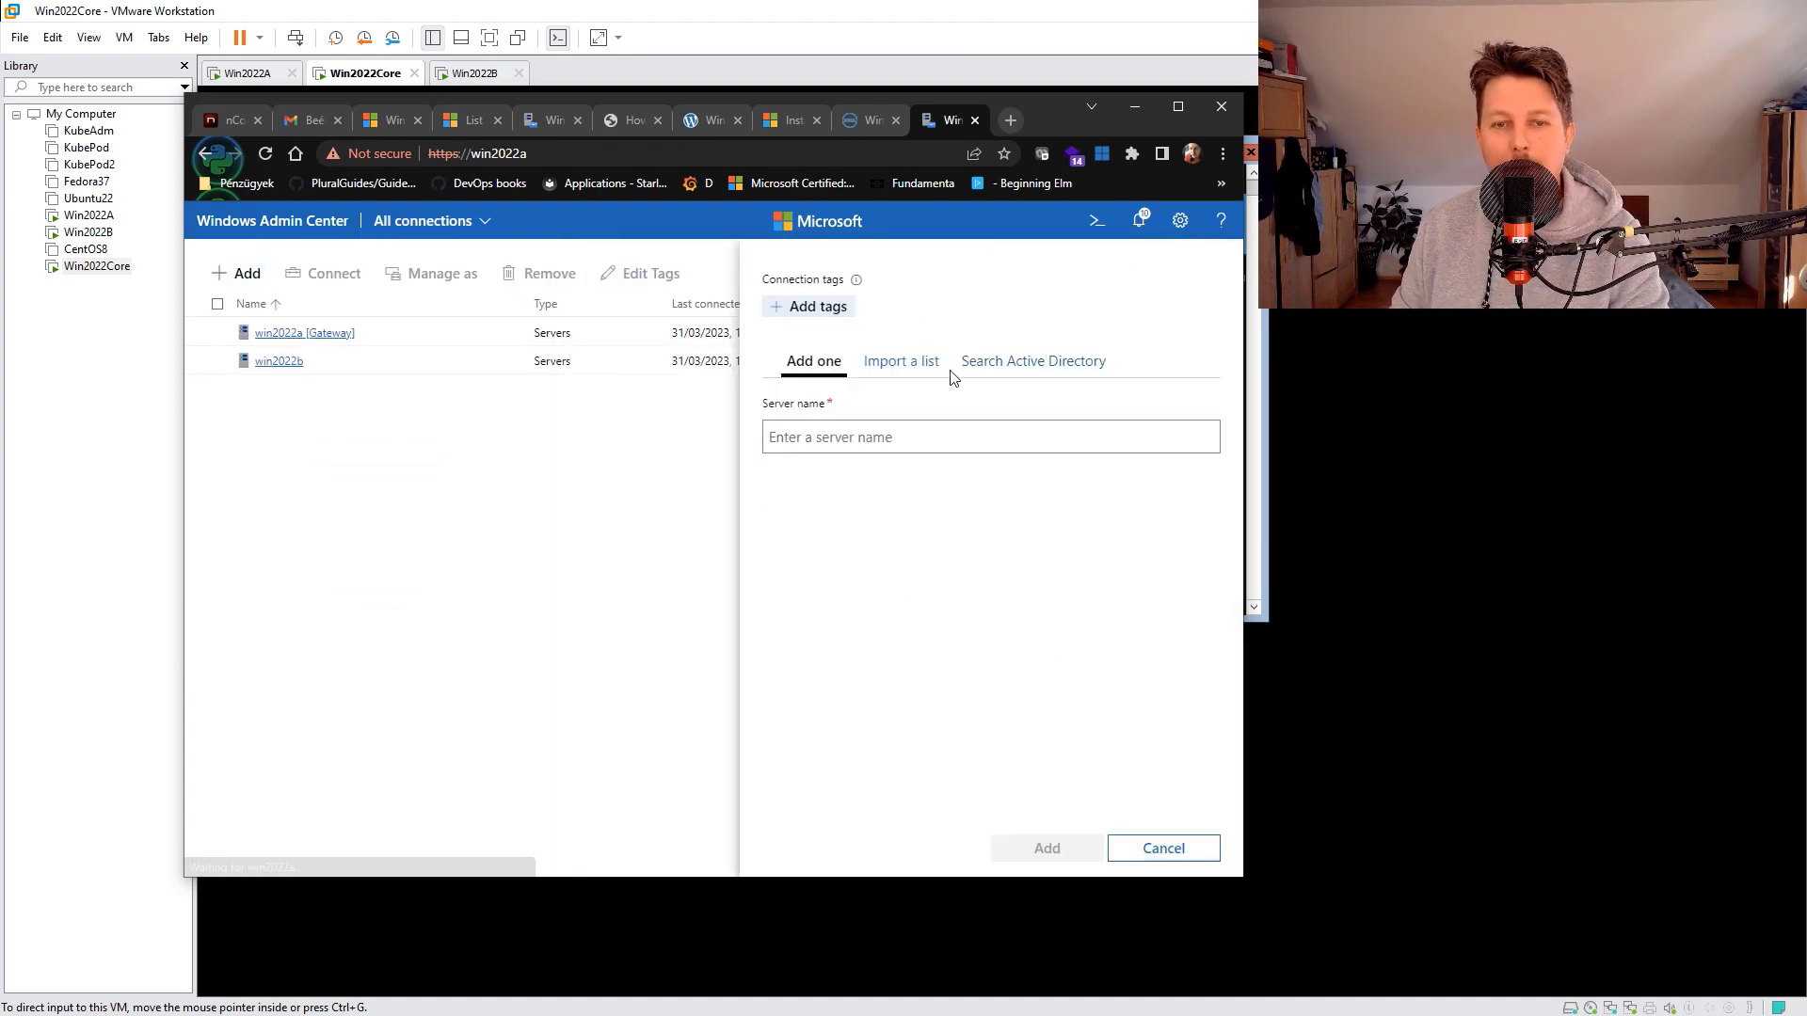
{"action": "left_click", "coordinate": [954, 434]}
{"action": "type", "text": "192"}
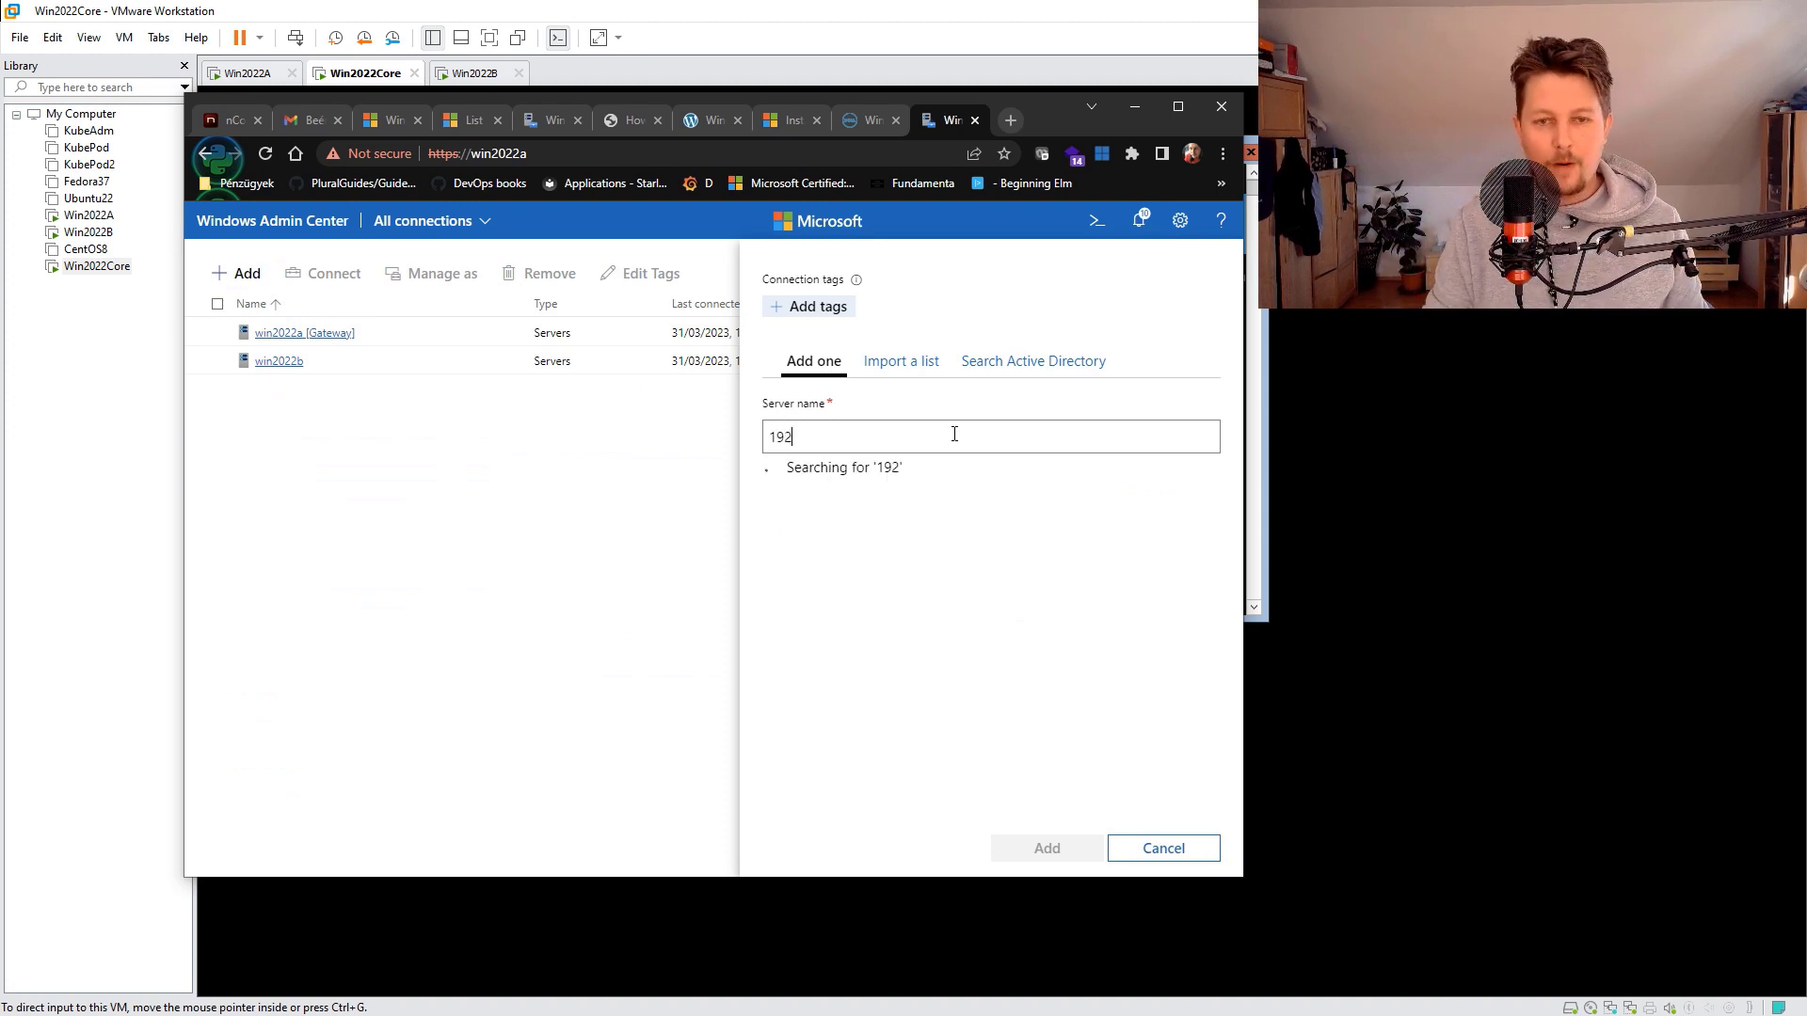
{"action": "type", "text": ".168."}
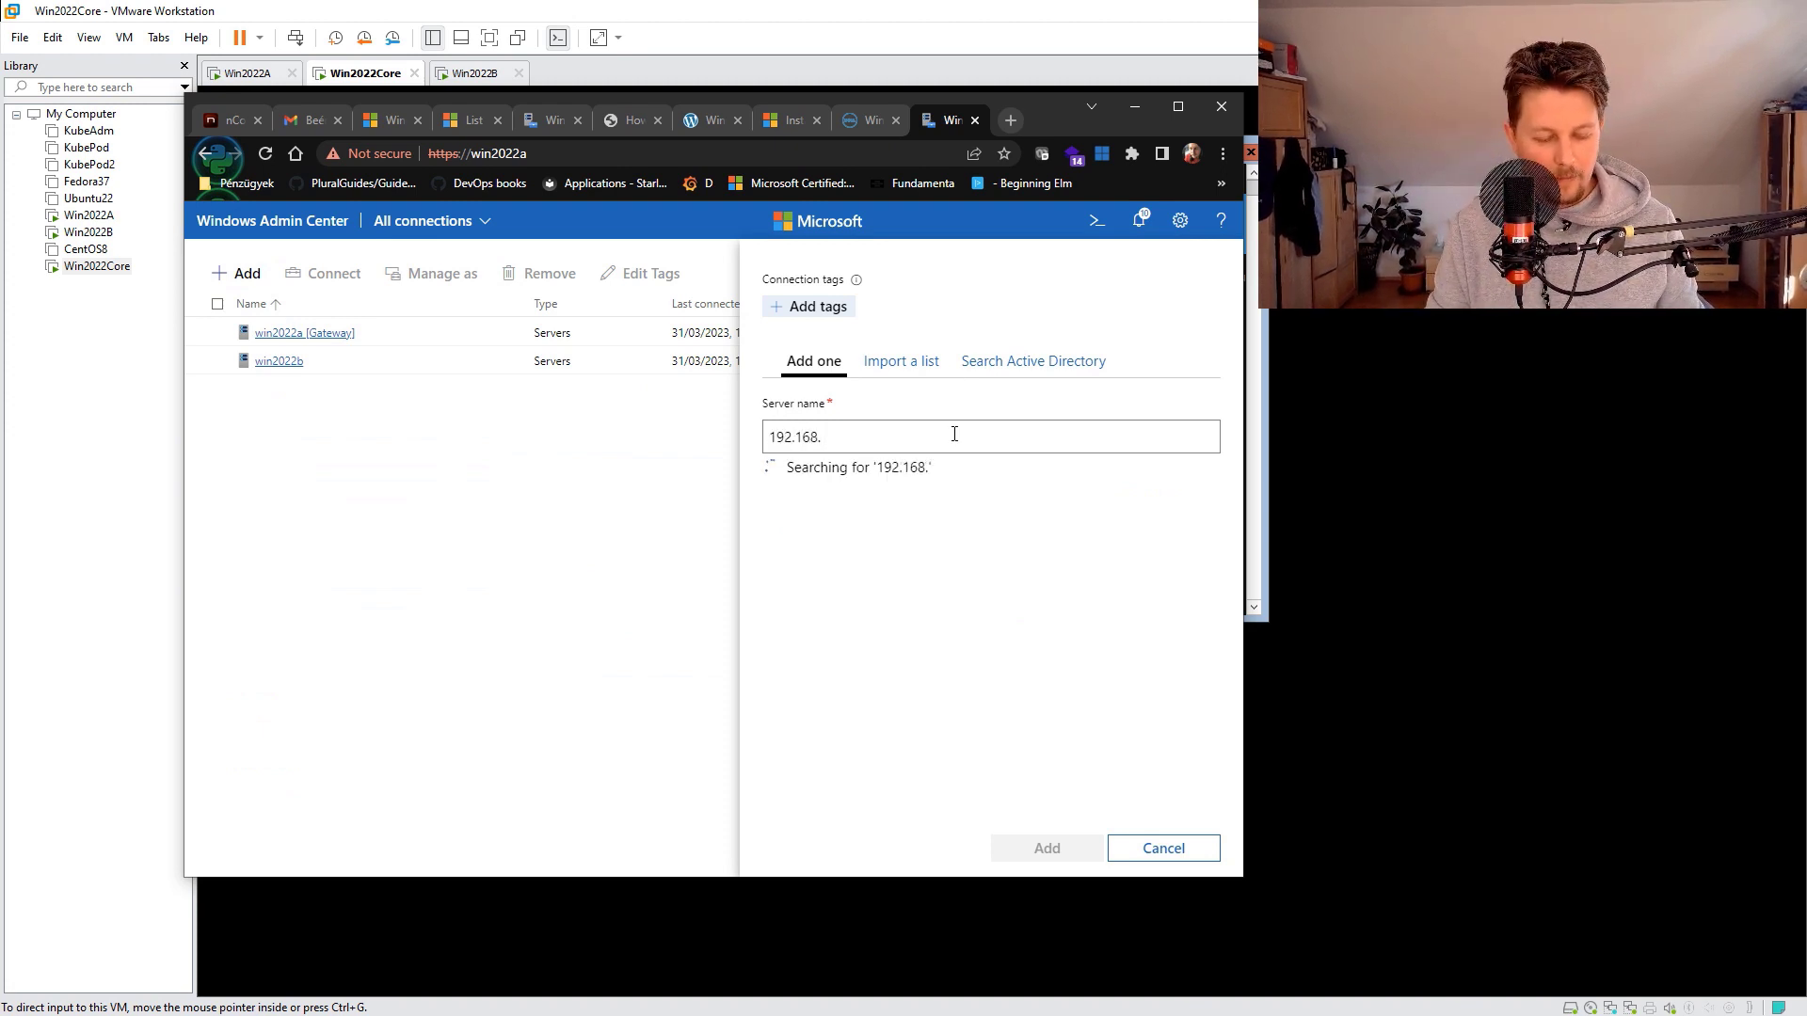
{"action": "type", "text": "56.11"}
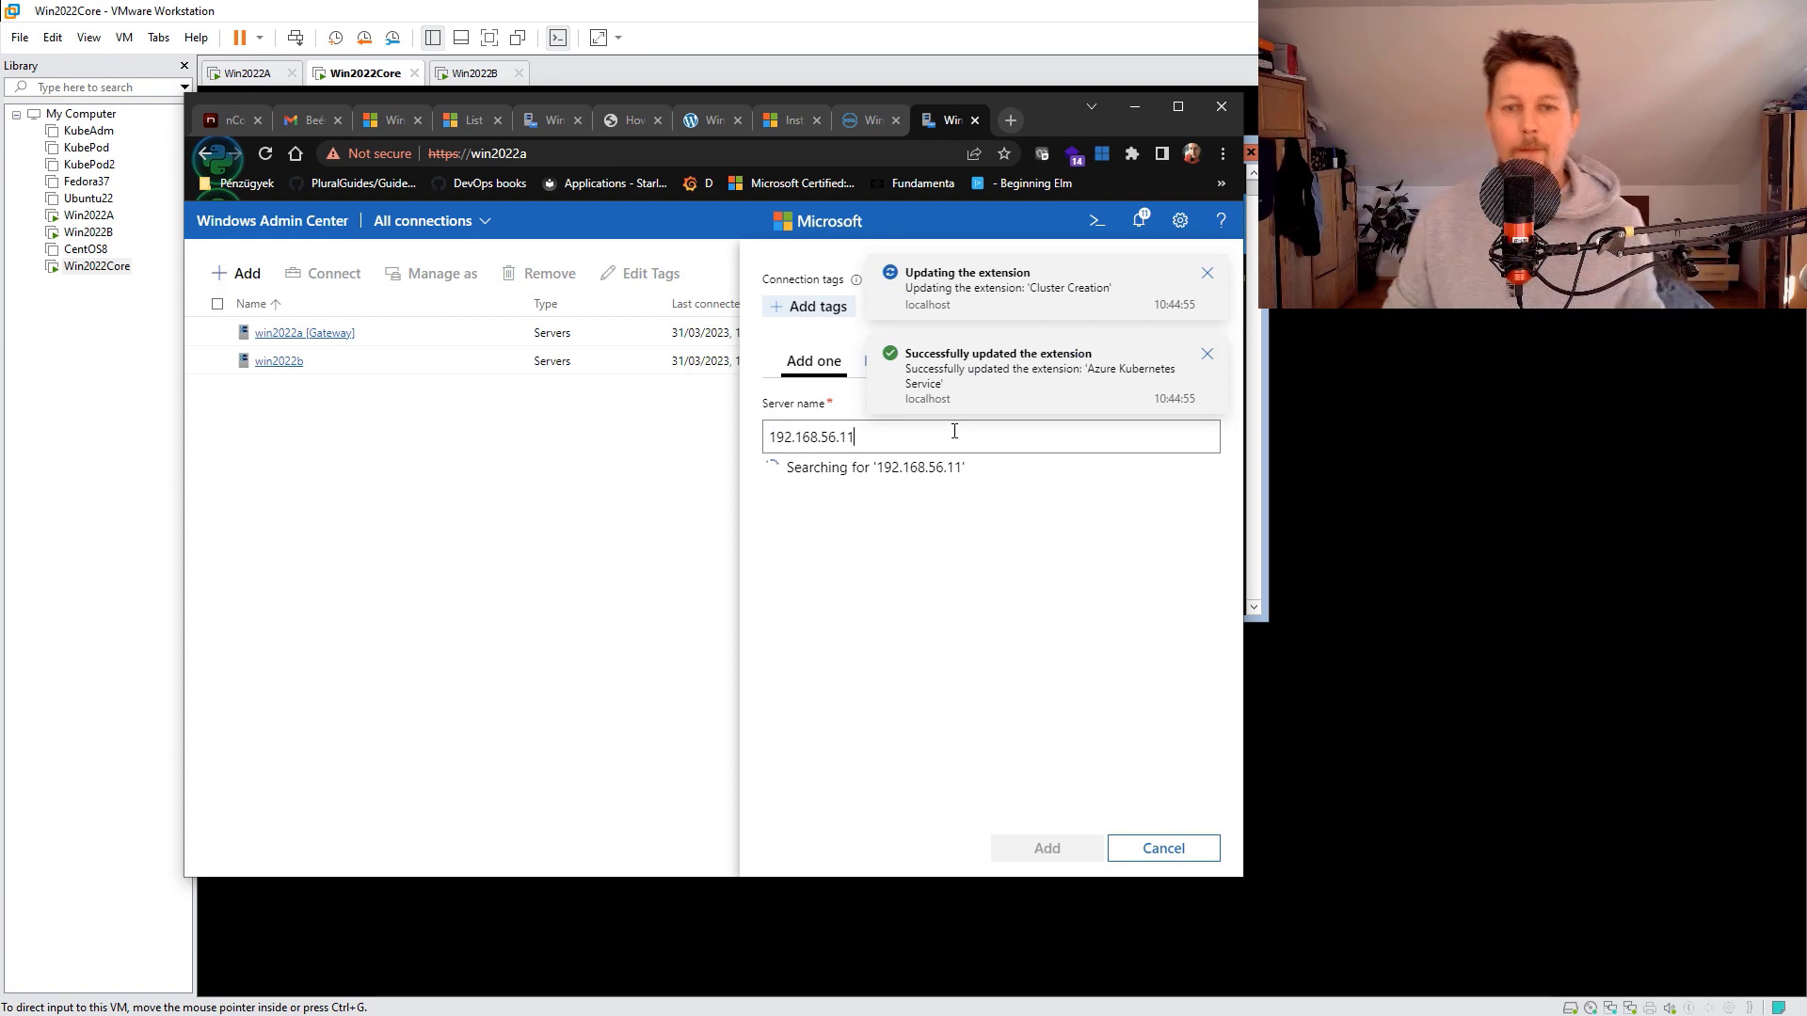
Add the server with the Administrator account and its password, then dismiss the extension notifications.
{"action": "left_click", "coordinate": [779, 593]}
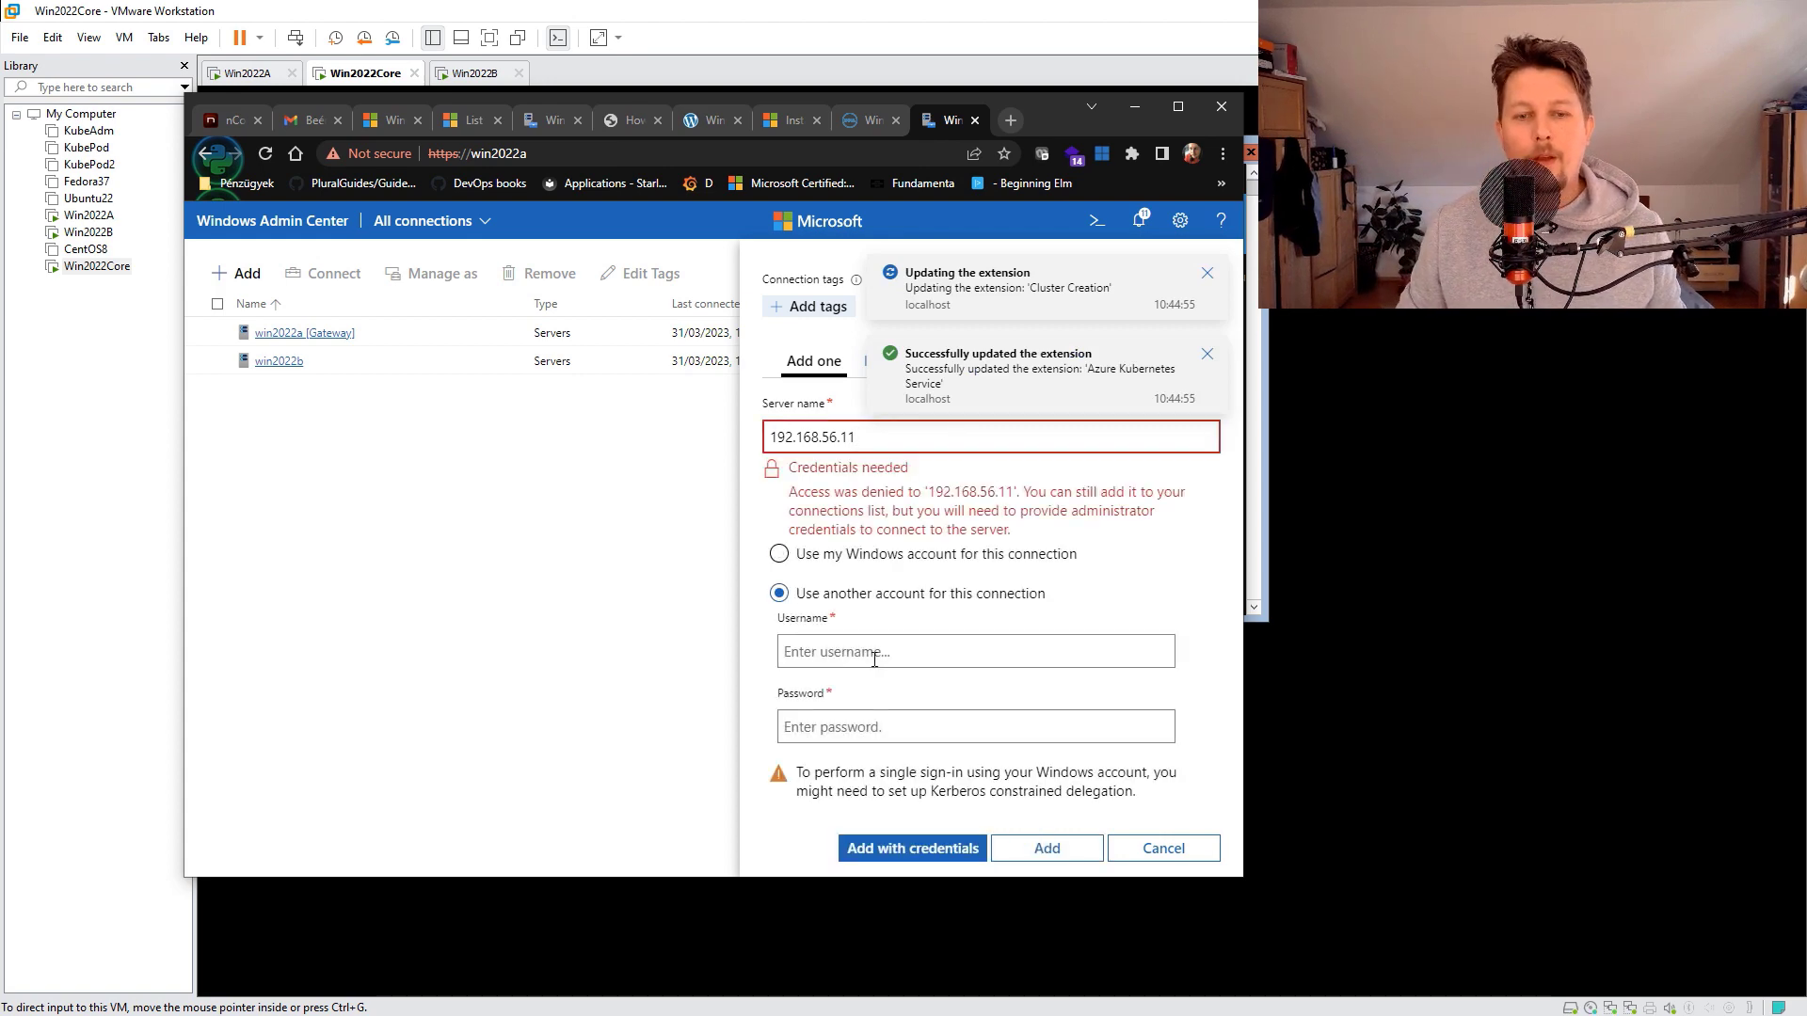
{"action": "left_click", "coordinate": [874, 659]}
{"action": "type", "text": "Administrat"}
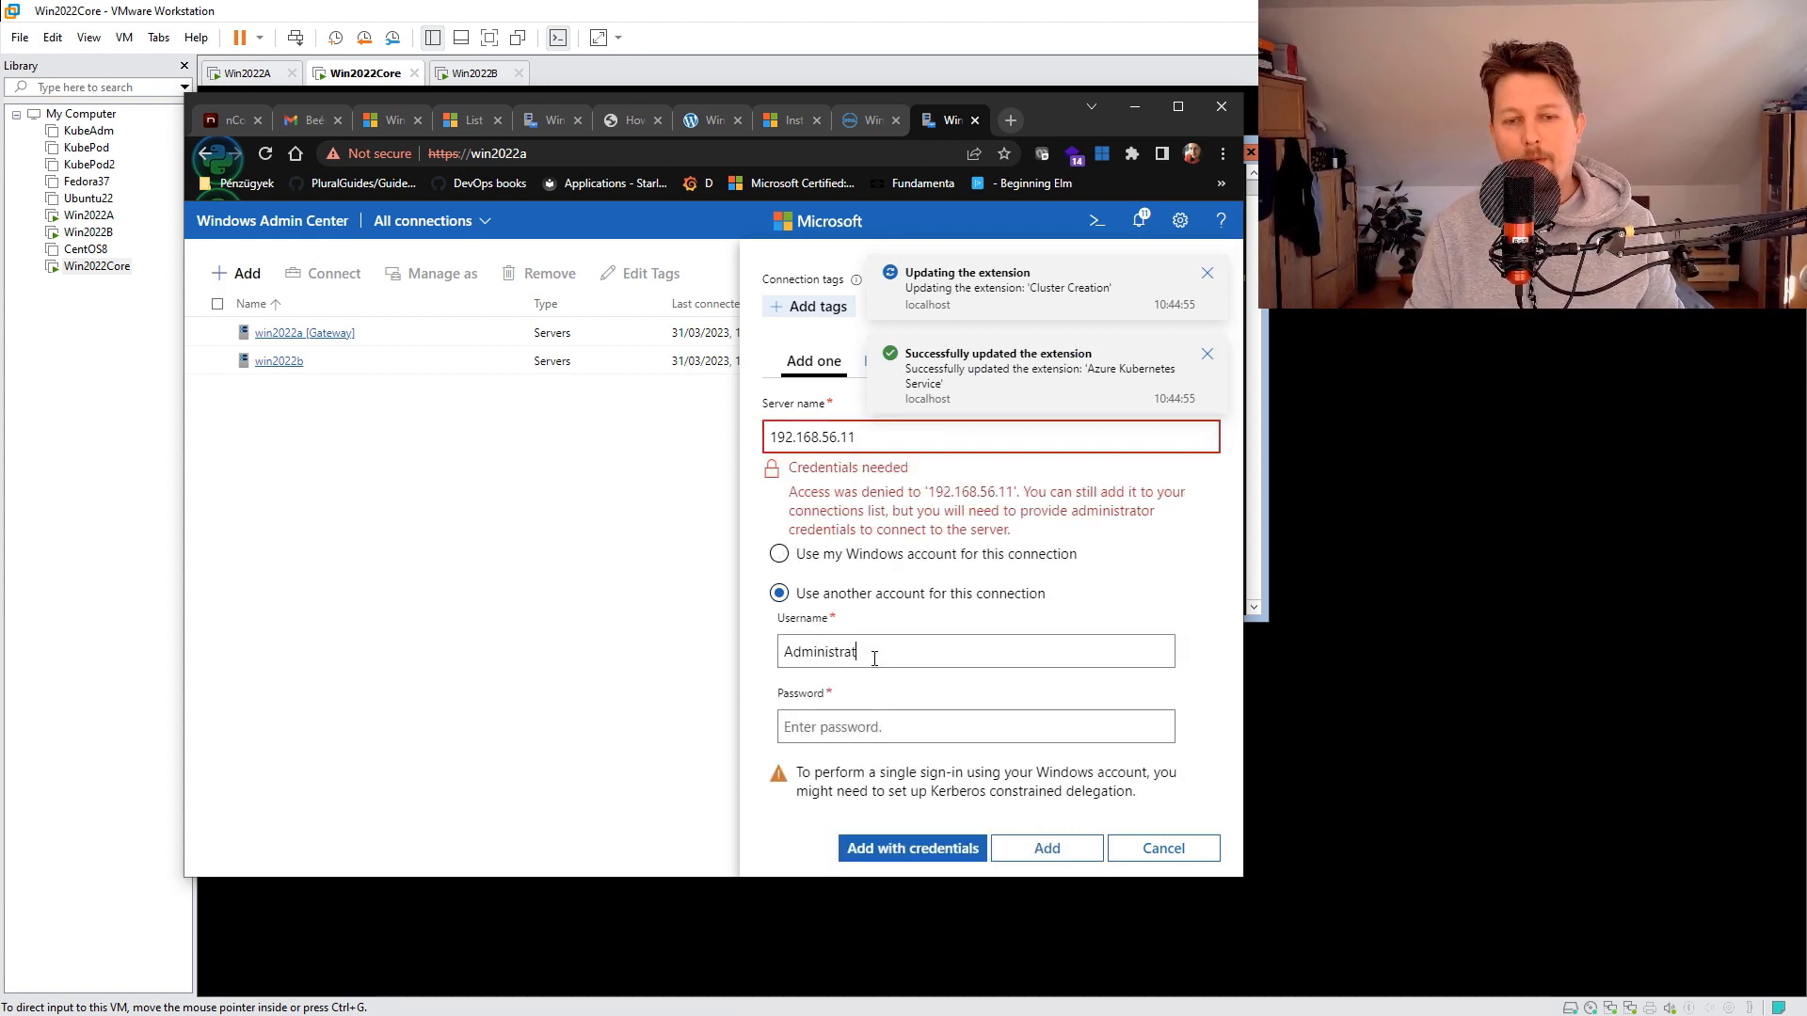
{"action": "type", "text": "or"}
{"action": "key", "text": "Tab"}
{"action": "type", "text": "••••••"}
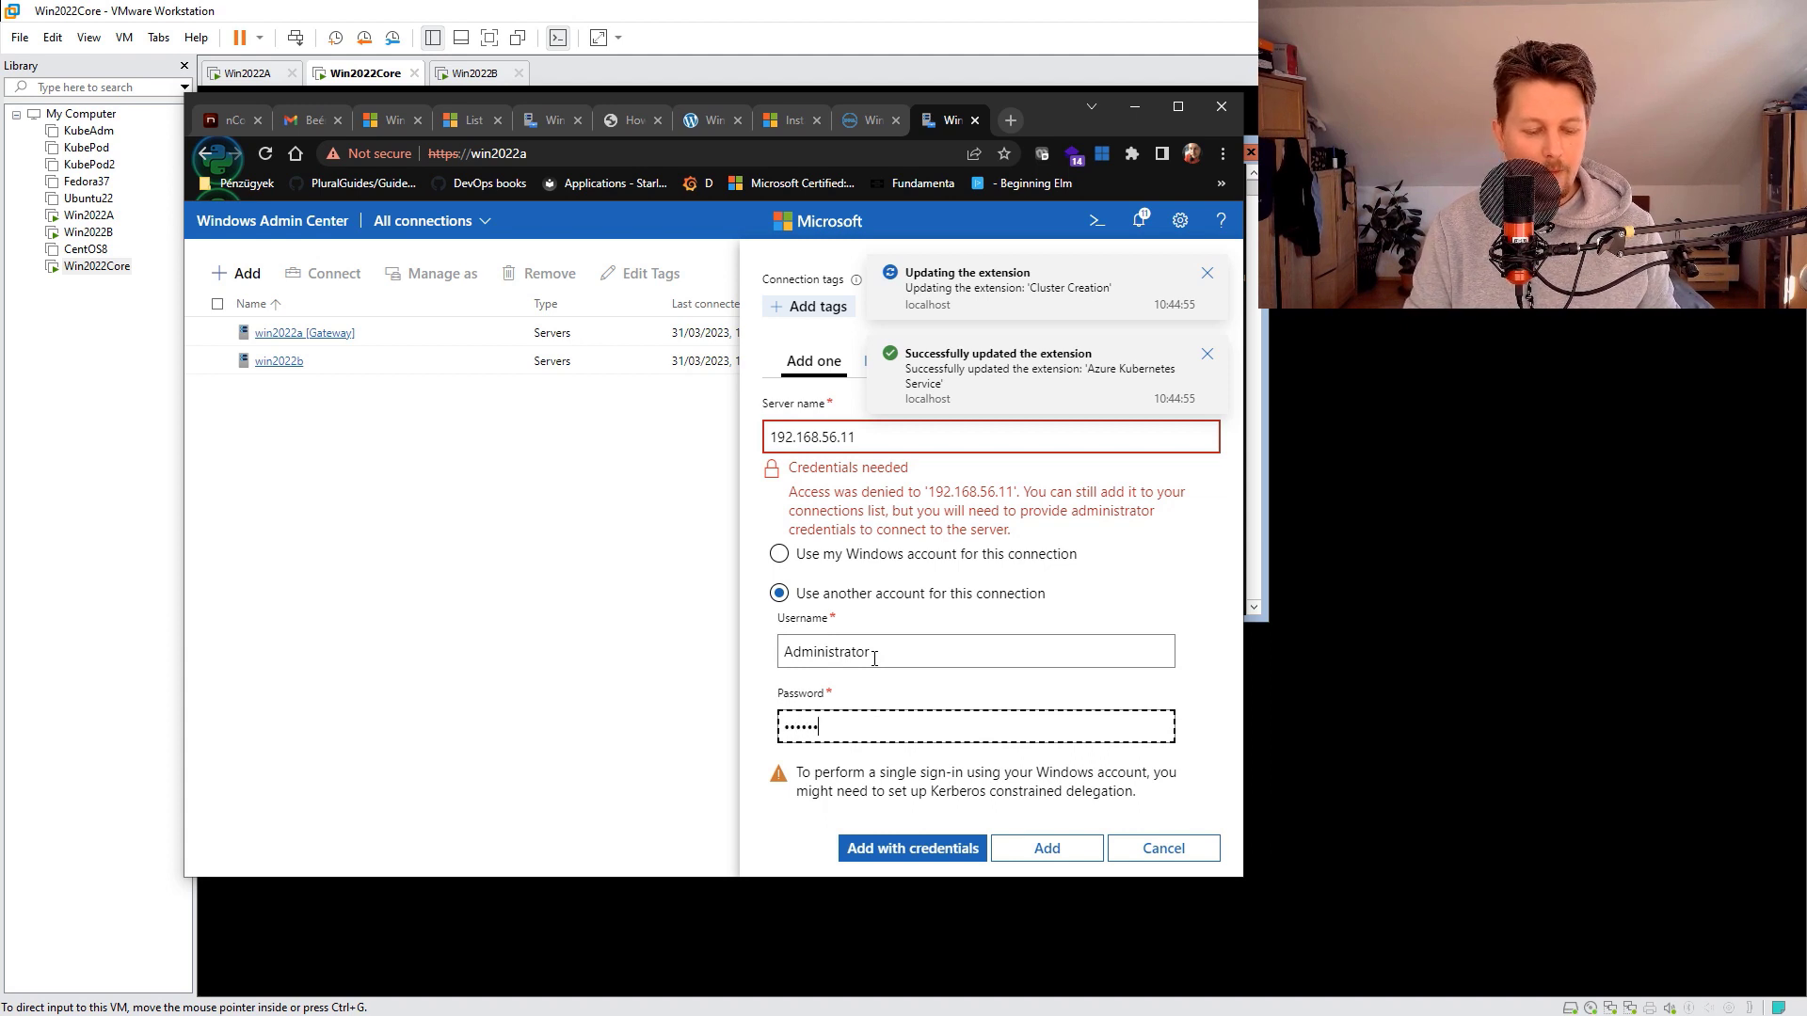
{"action": "type", "text": "•••"}
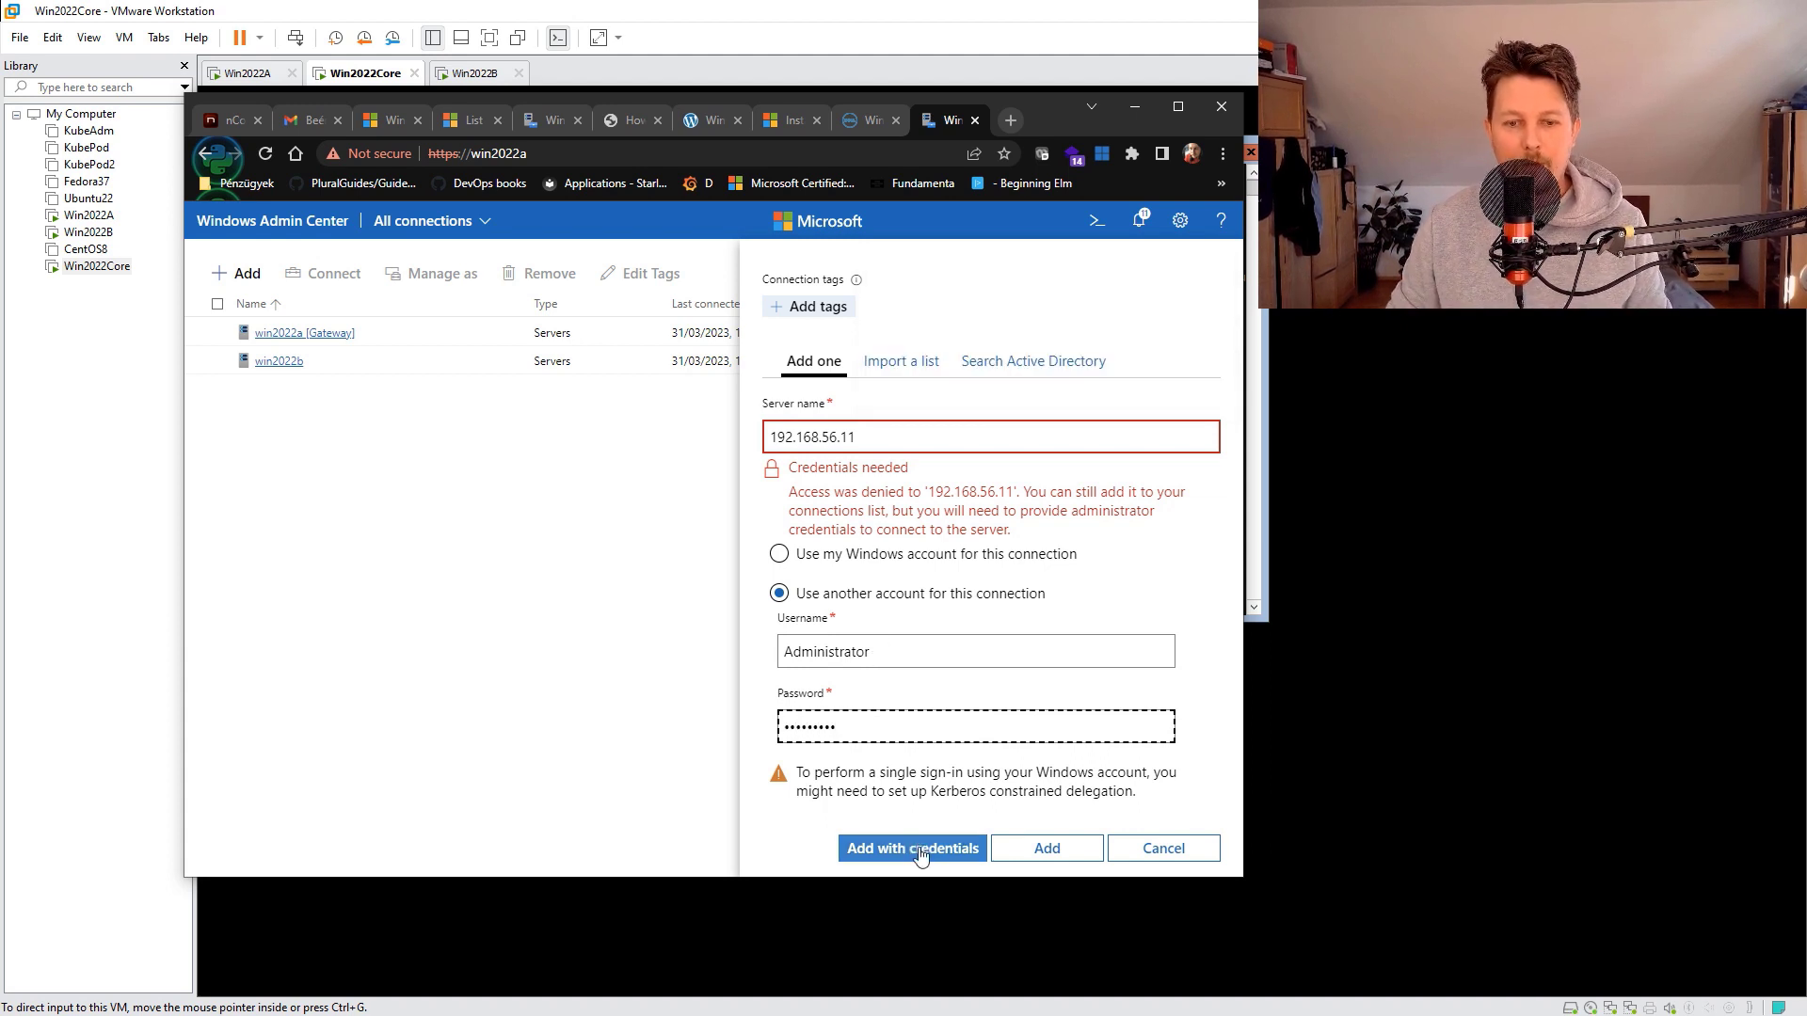
{"action": "left_click", "coordinate": [918, 850]}
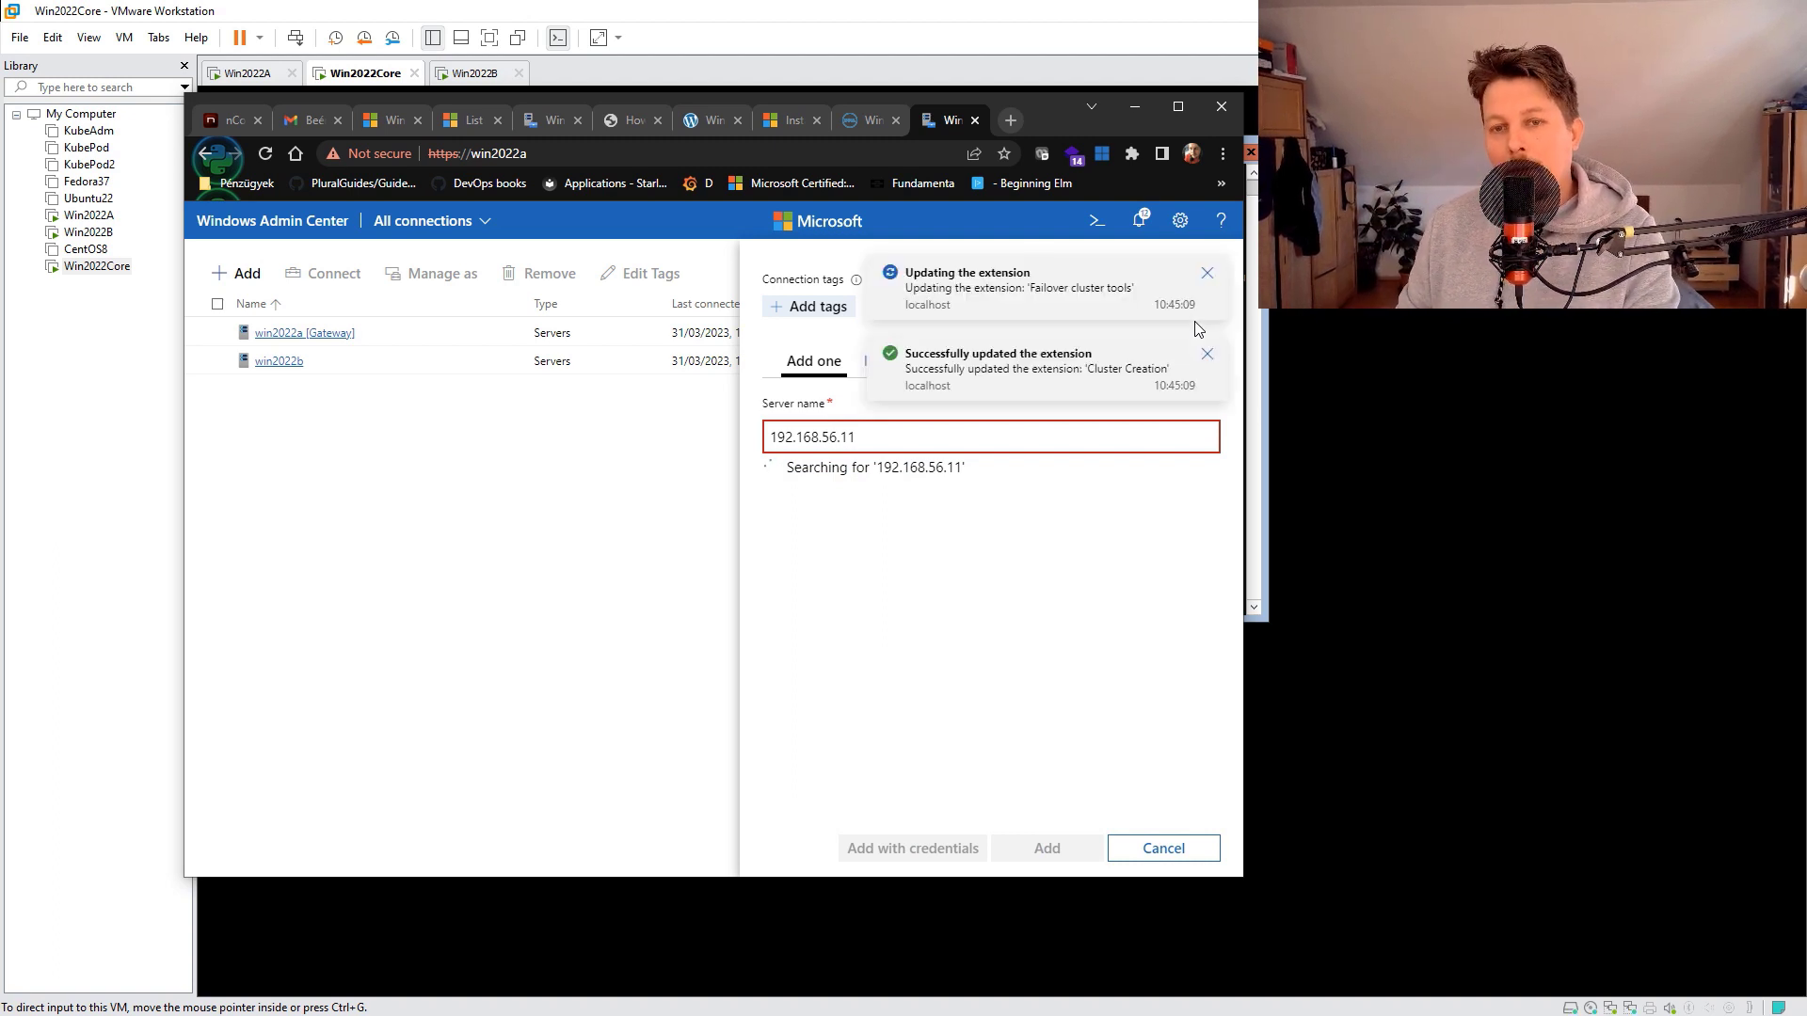
{"action": "left_click", "coordinate": [1204, 272]}
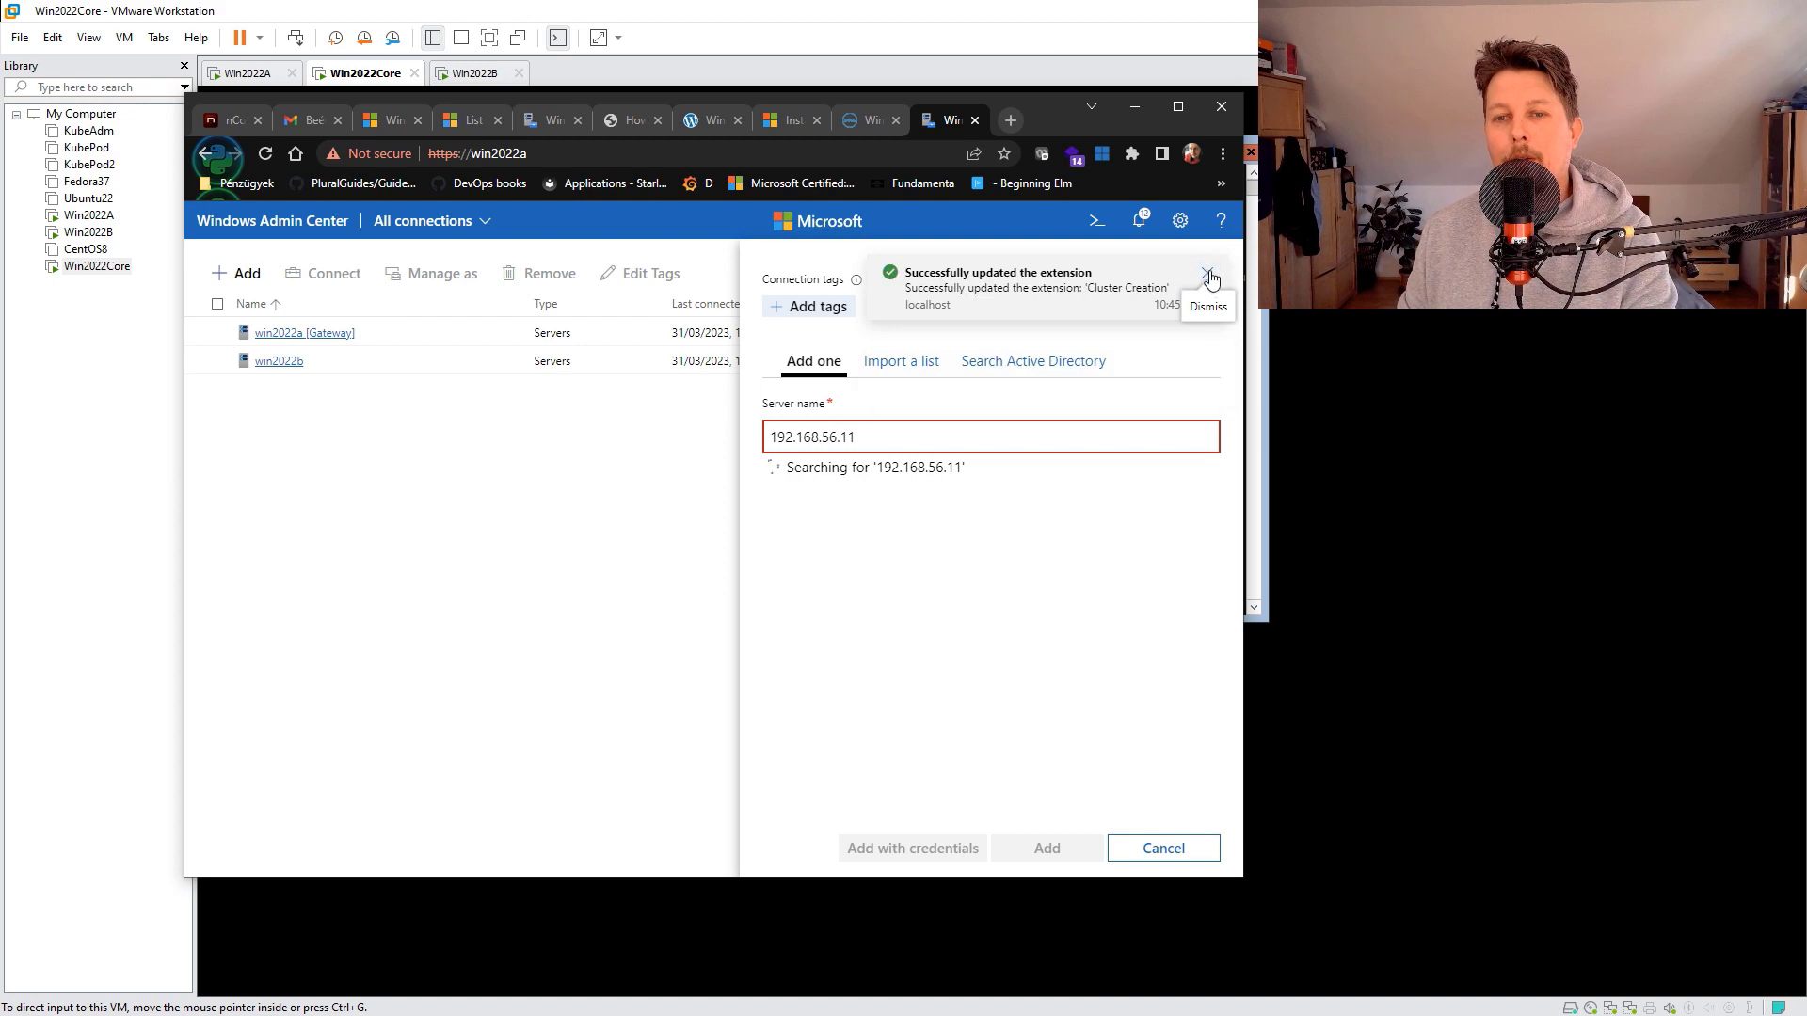
{"action": "left_click", "coordinate": [1204, 272]}
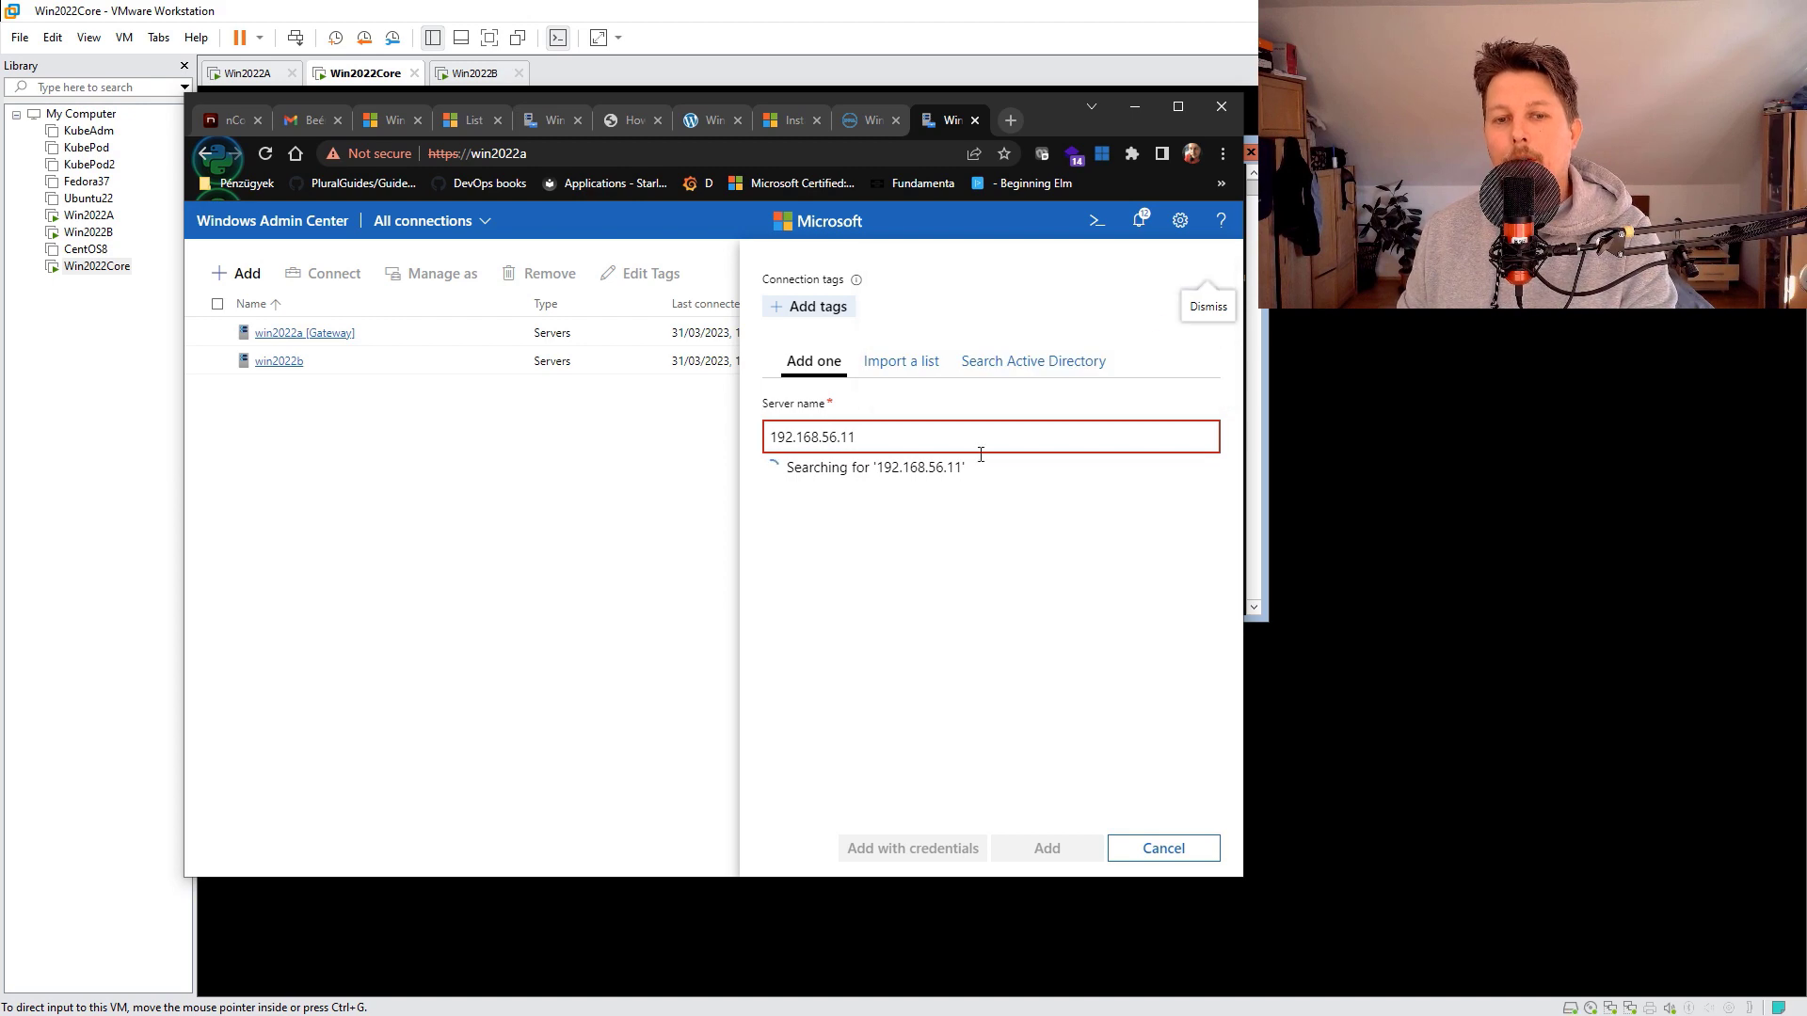
{"action": "left_click", "coordinate": [1053, 66]}
Run the wac.msi installer from the Win2022Core PowerShell prompt.
{"action": "left_click", "coordinate": [684, 340]}
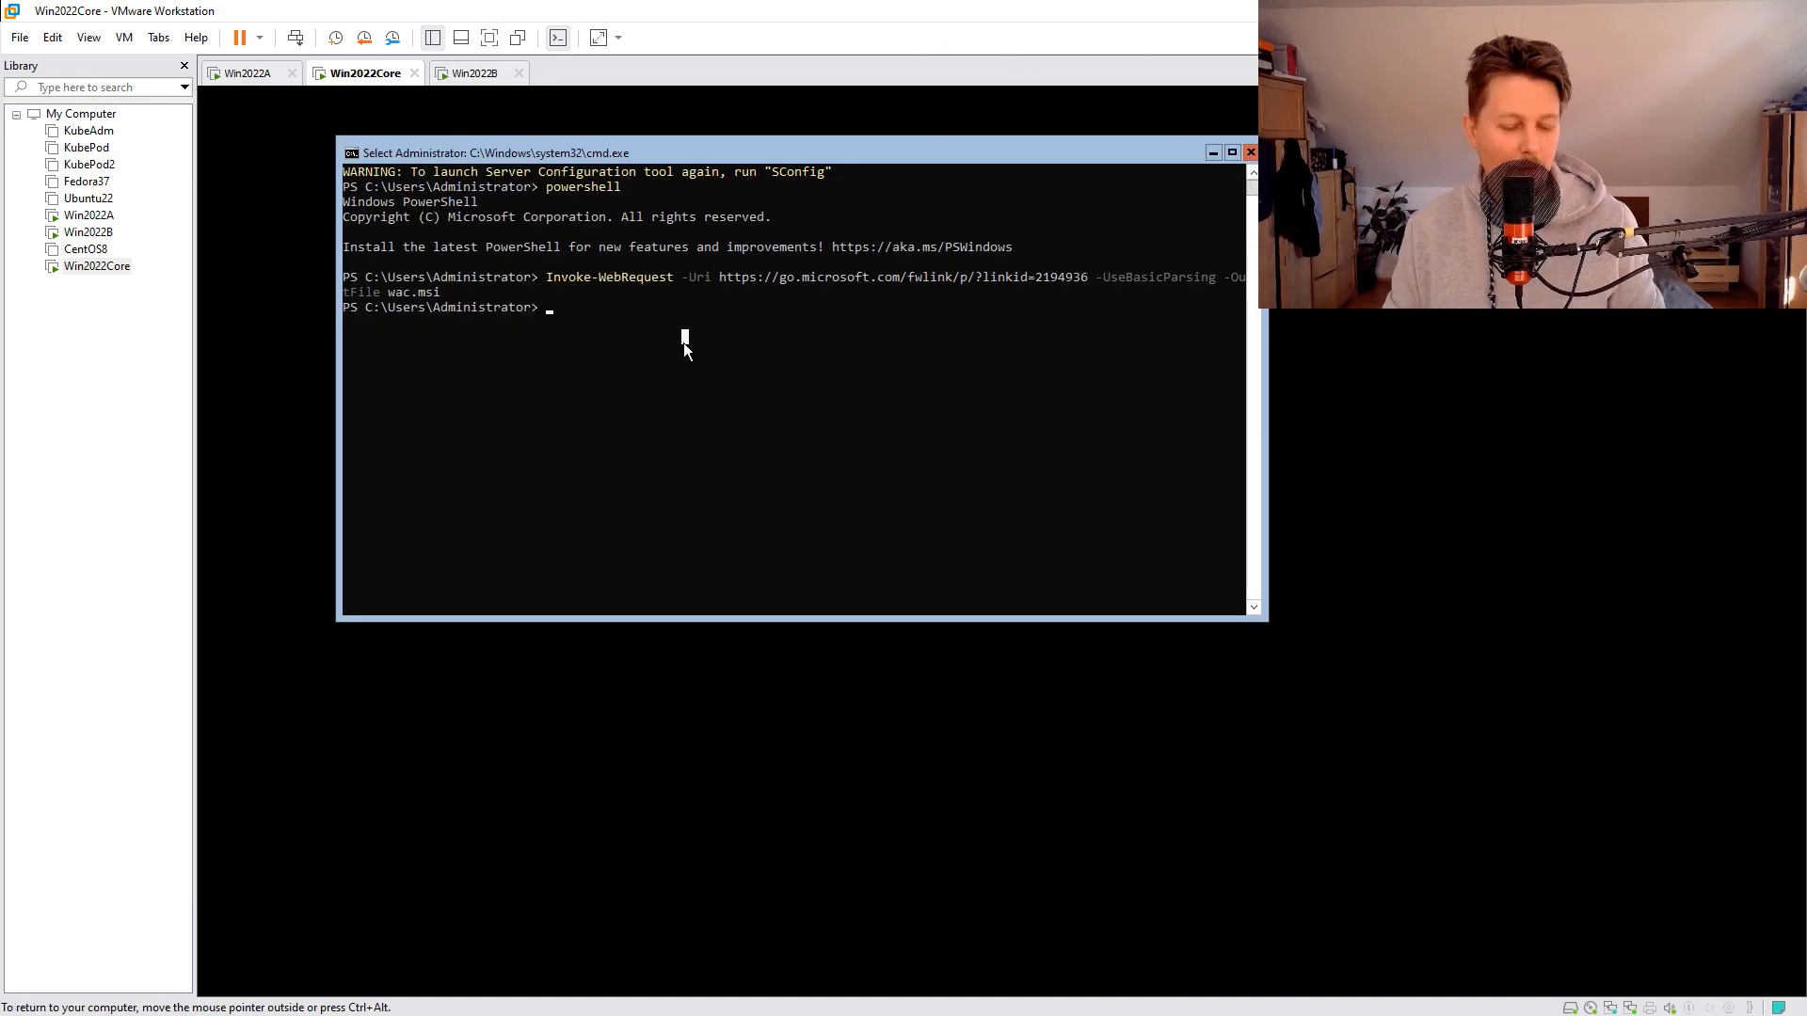
{"action": "type", "text": ".-="}
{"action": "key", "text": "BackSpace"}
{"action": "key", "text": "BackSpace"}
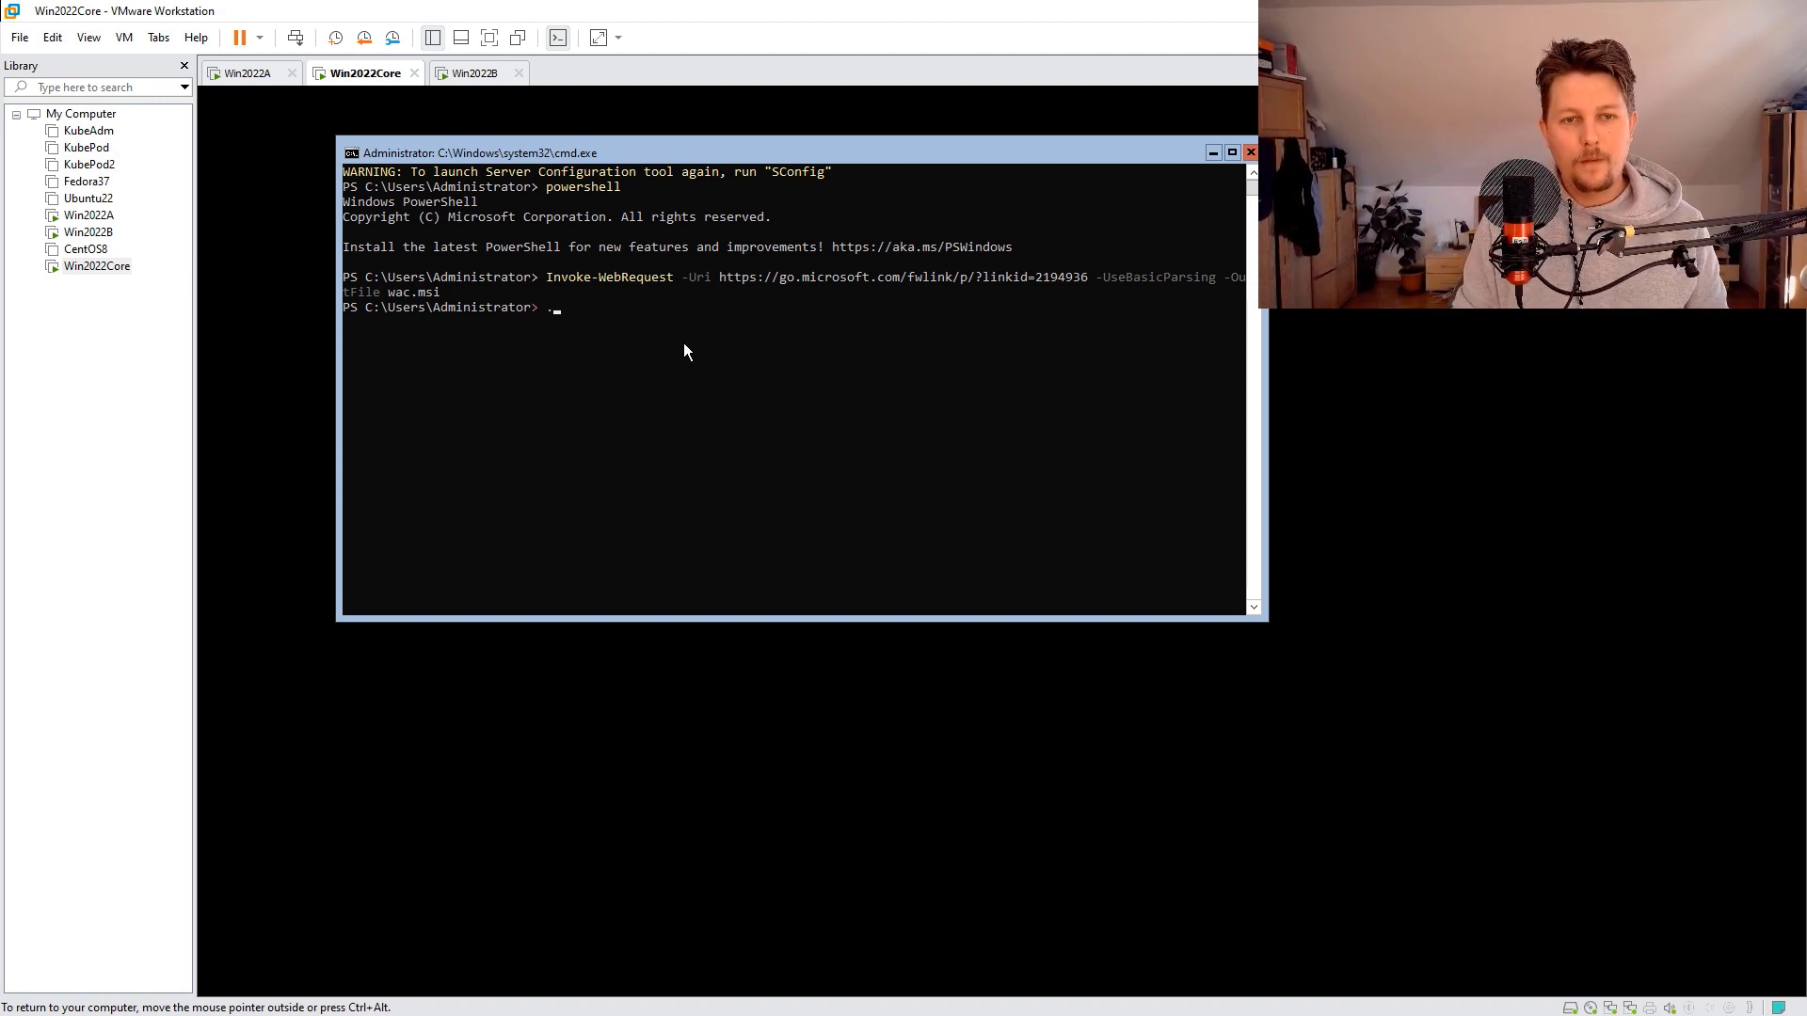
{"action": "type", "text": "\\wa"}
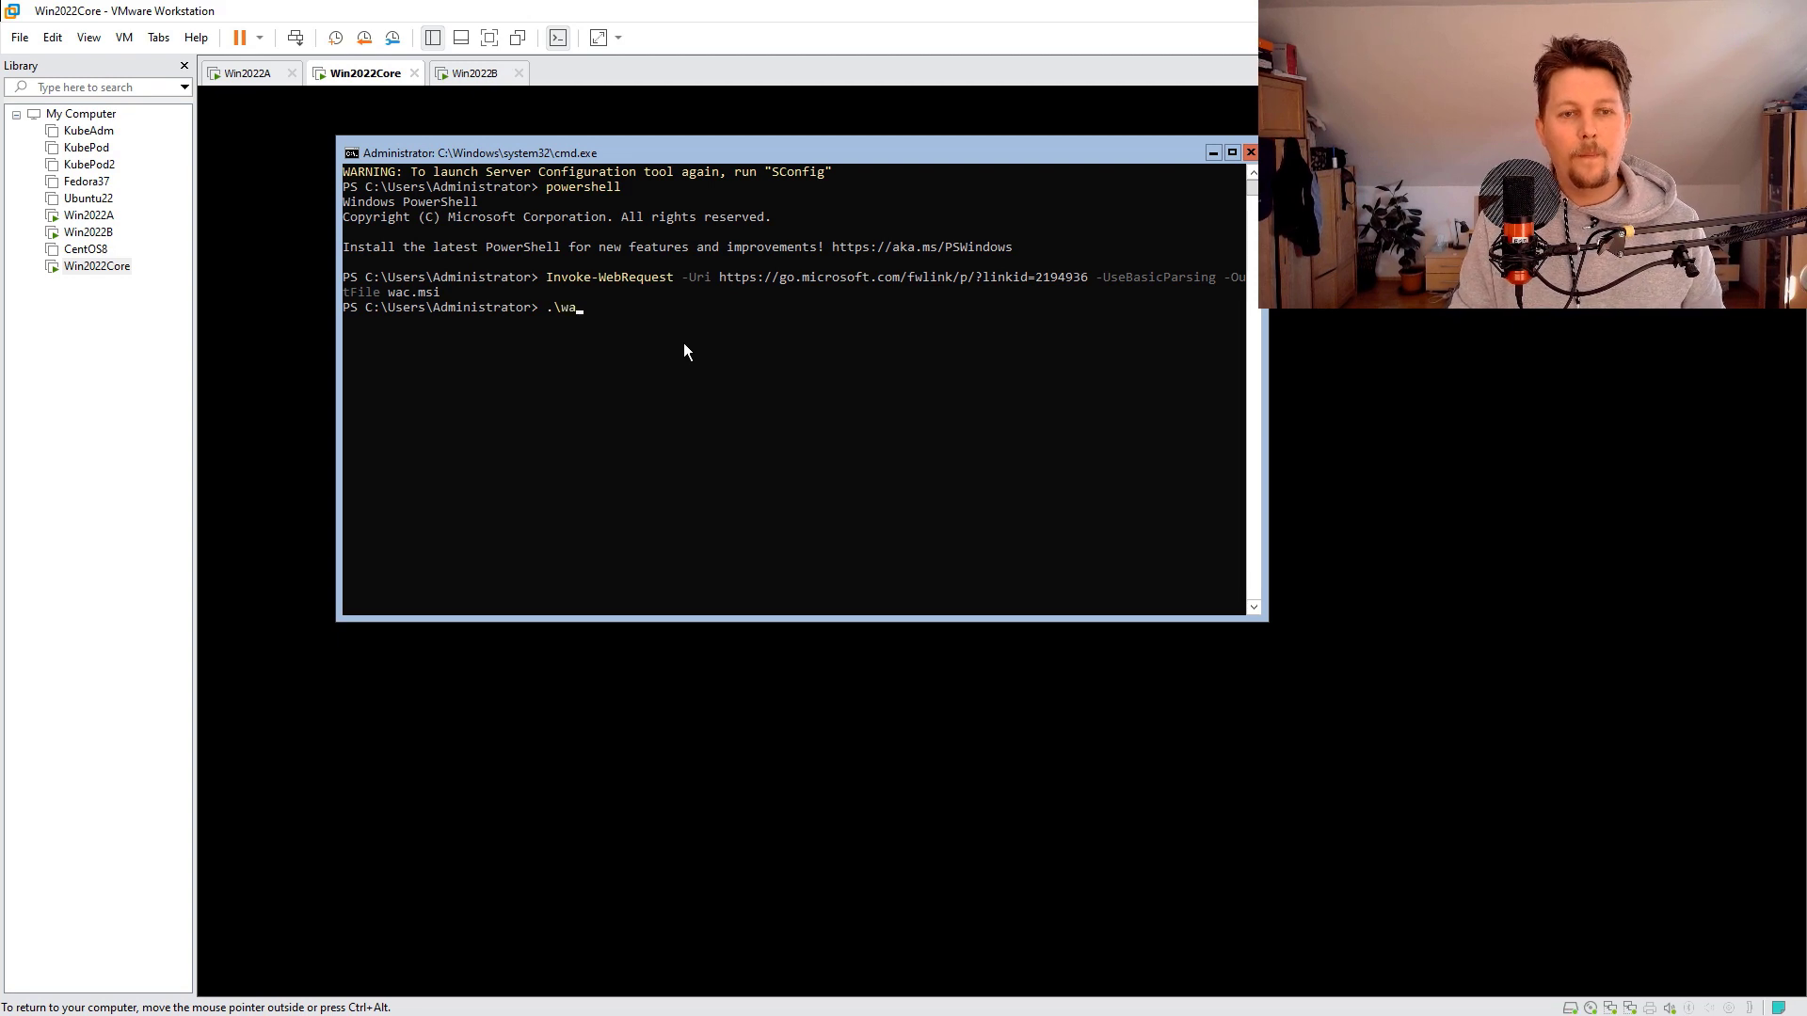
{"action": "key", "text": "Tab"}
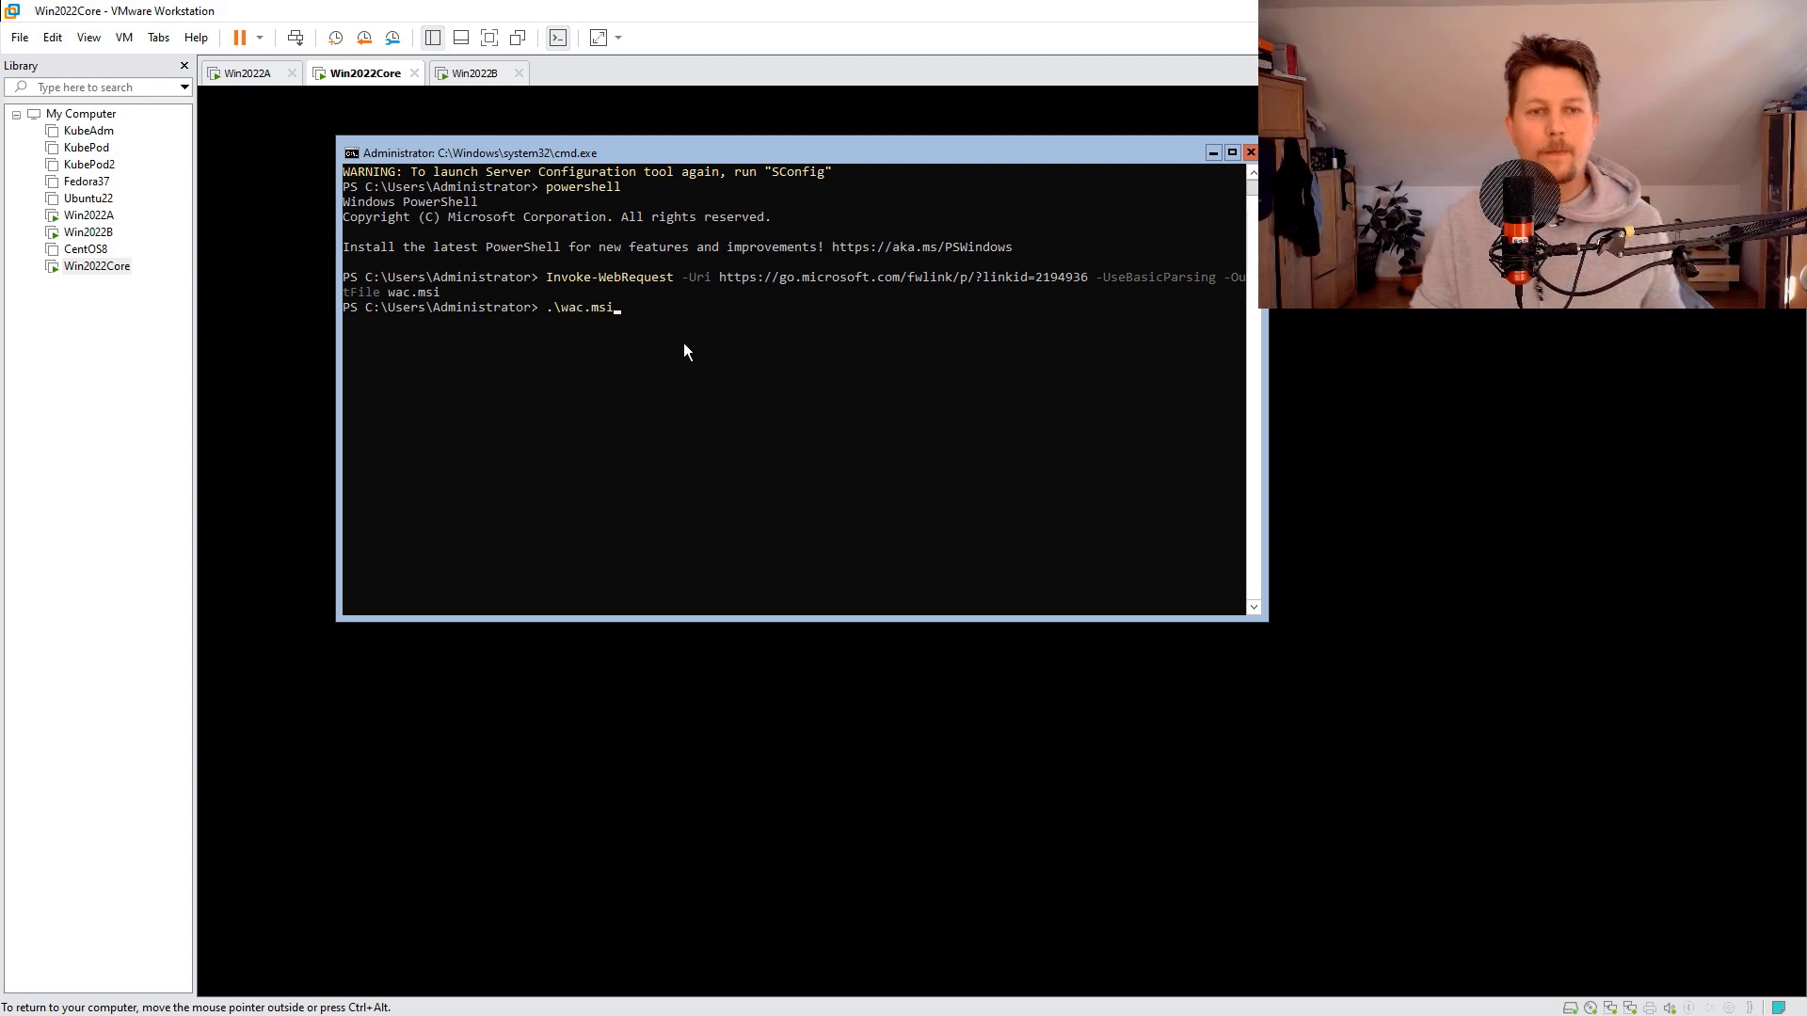
{"action": "key", "text": "Return"}
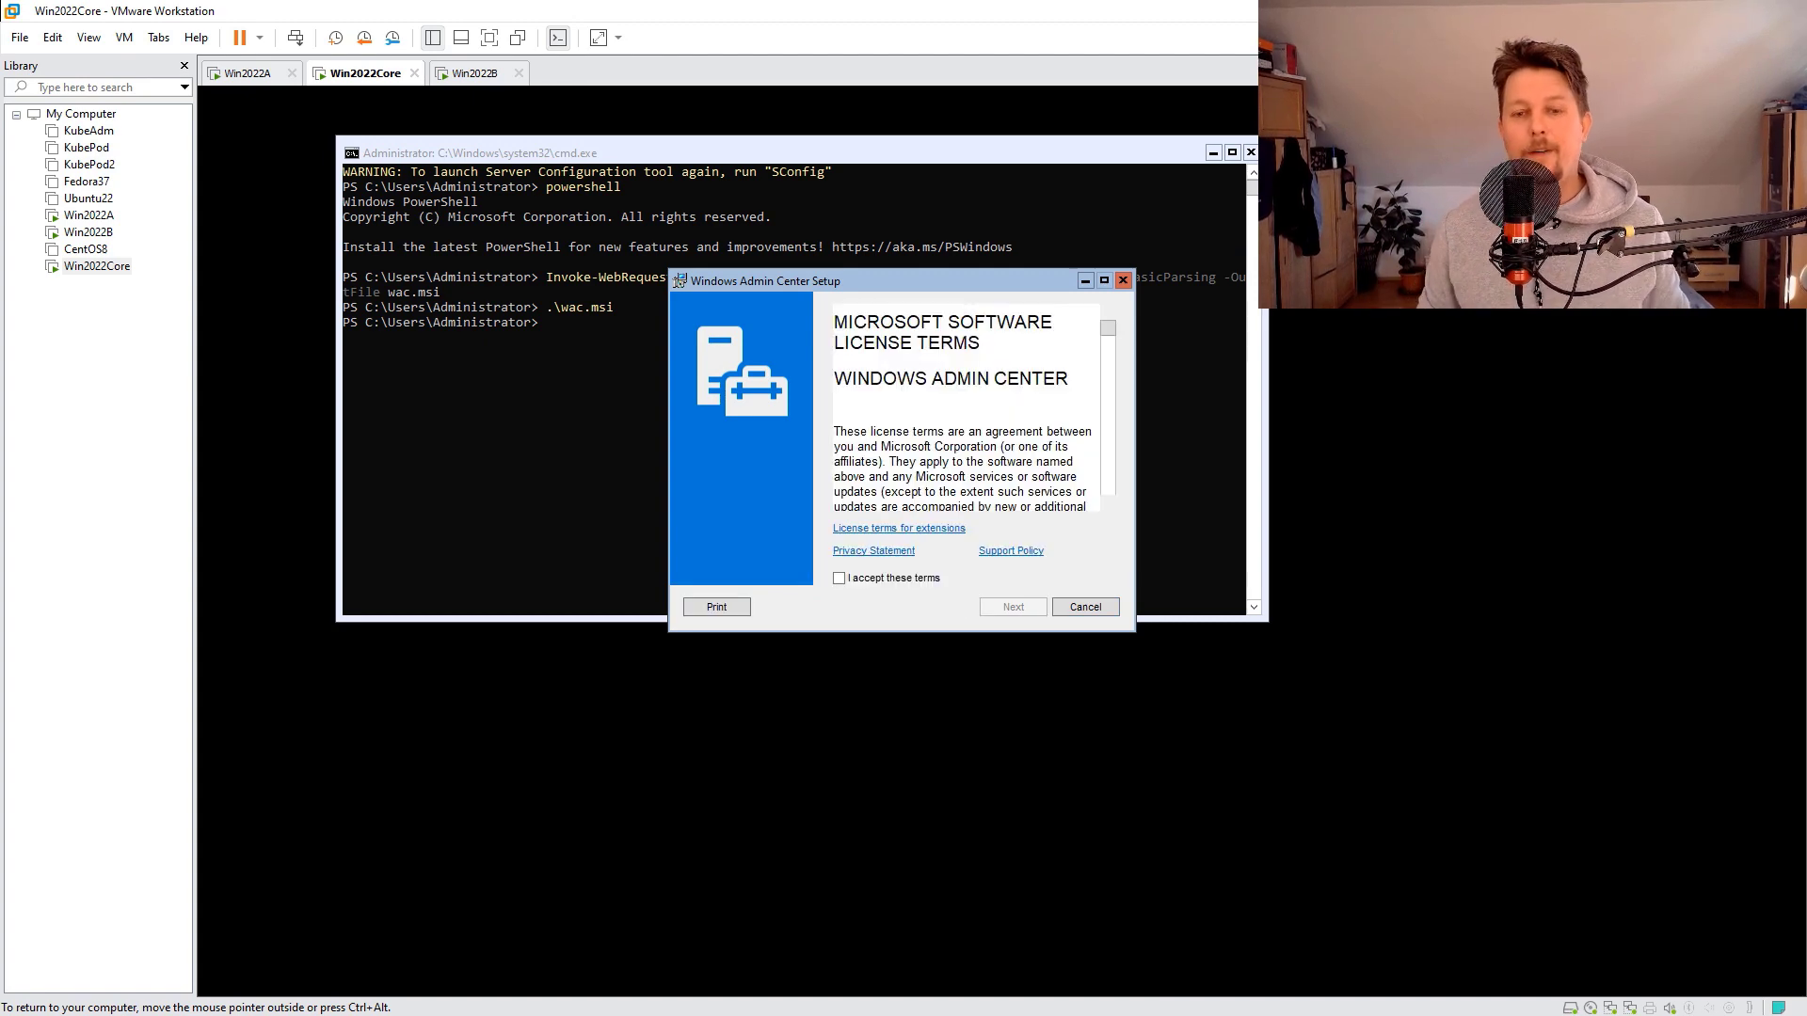
Accept the licence terms, keep the default wizard options, and start the Windows Admin Center installation.
{"action": "left_click", "coordinate": [903, 578]}
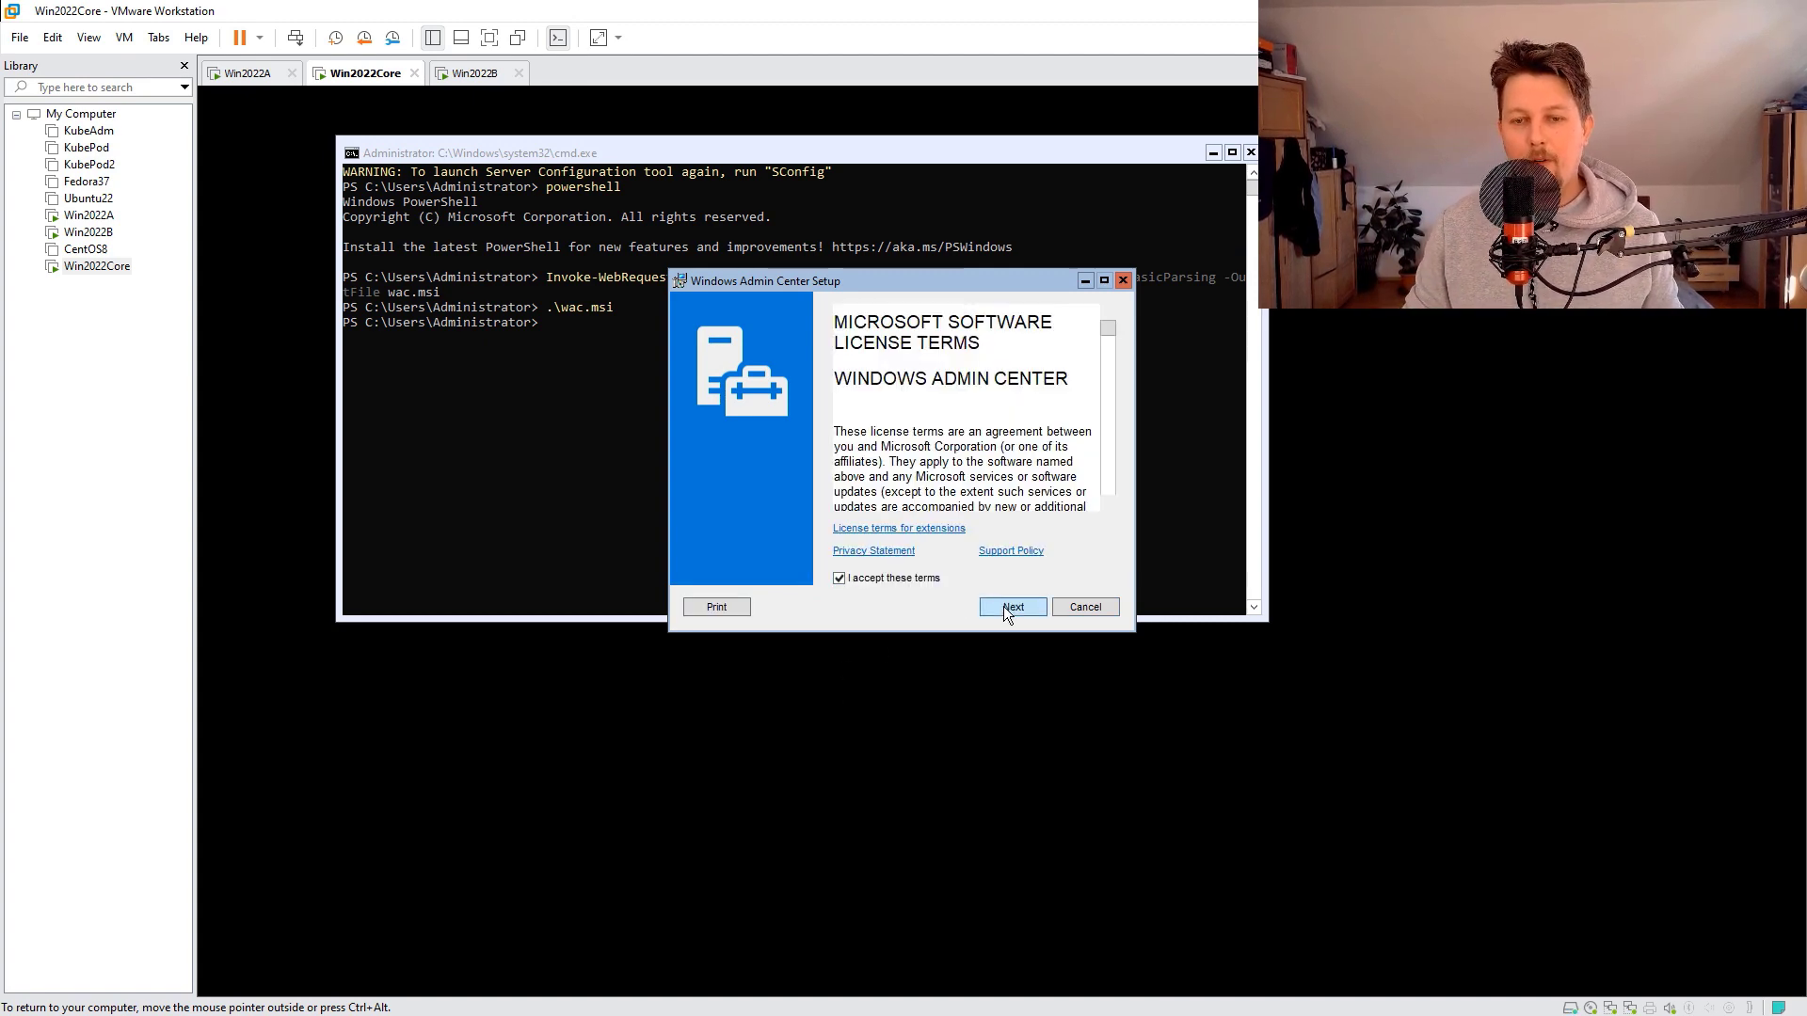
{"action": "left_click", "coordinate": [1009, 607]}
{"action": "left_click", "coordinate": [1014, 610]}
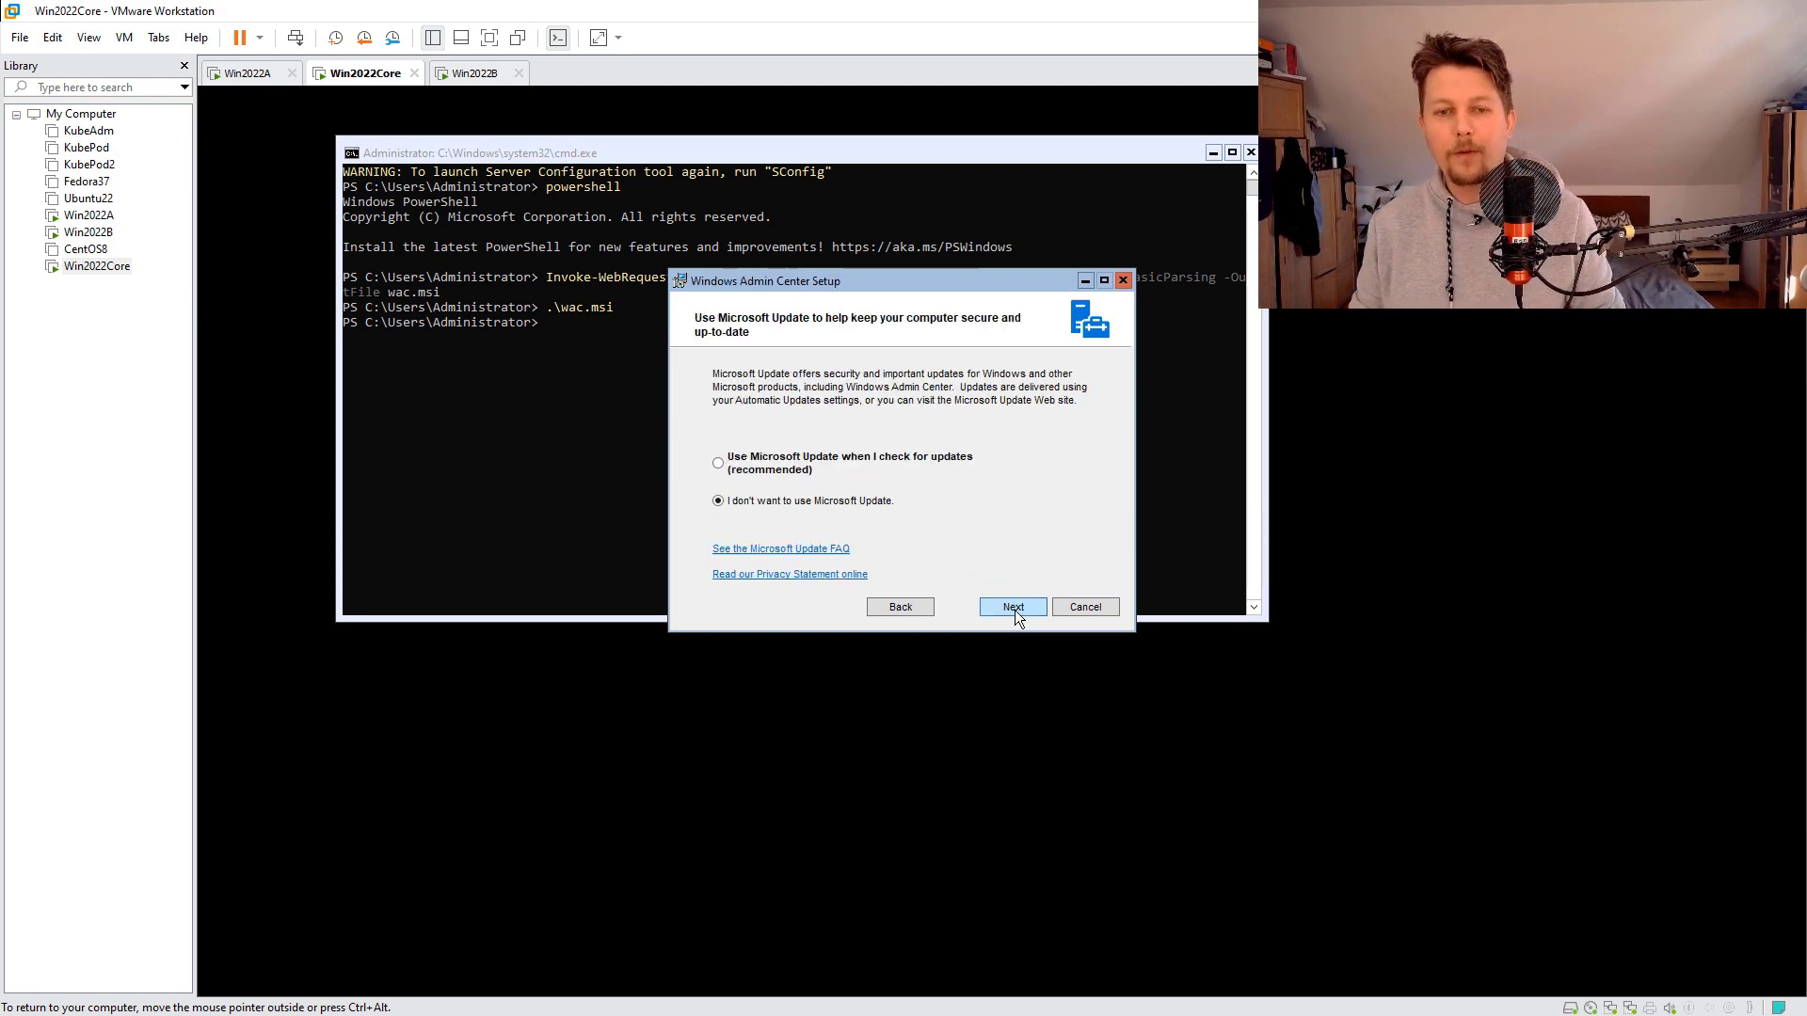
{"action": "left_click", "coordinate": [1014, 609]}
{"action": "left_click", "coordinate": [1015, 610]}
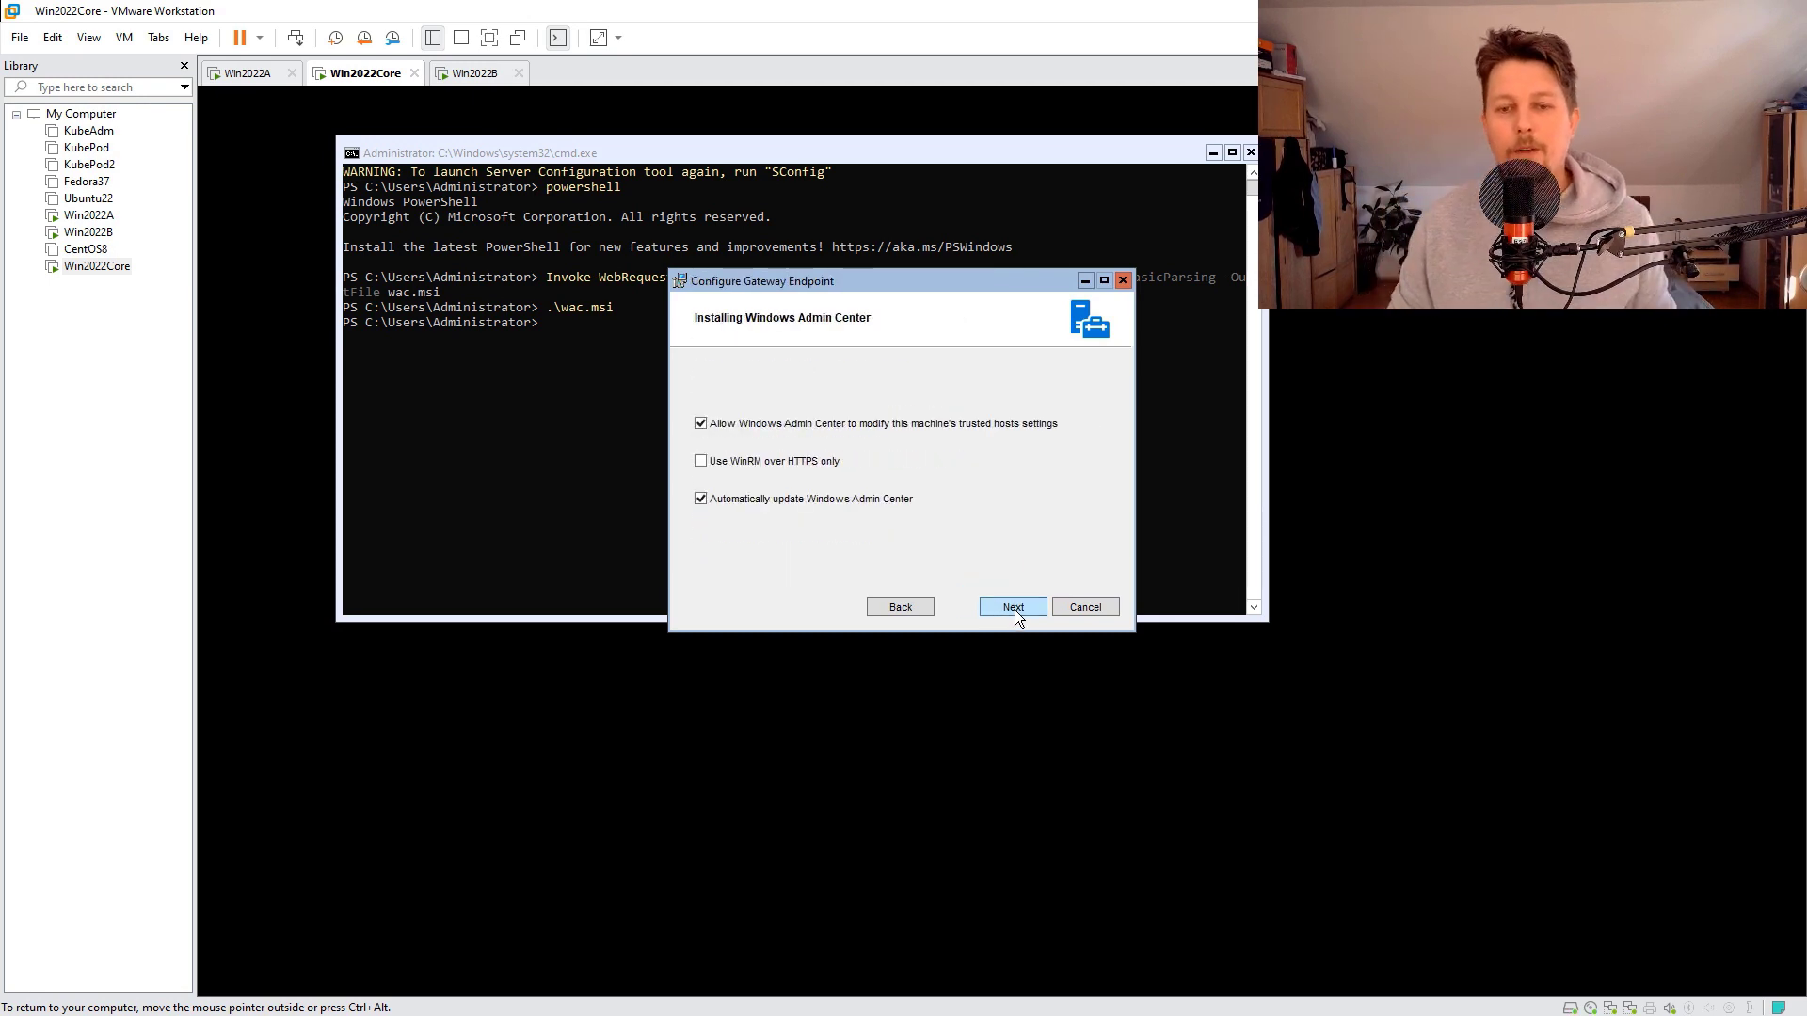
{"action": "left_click", "coordinate": [1014, 610]}
{"action": "left_click", "coordinate": [1003, 607]}
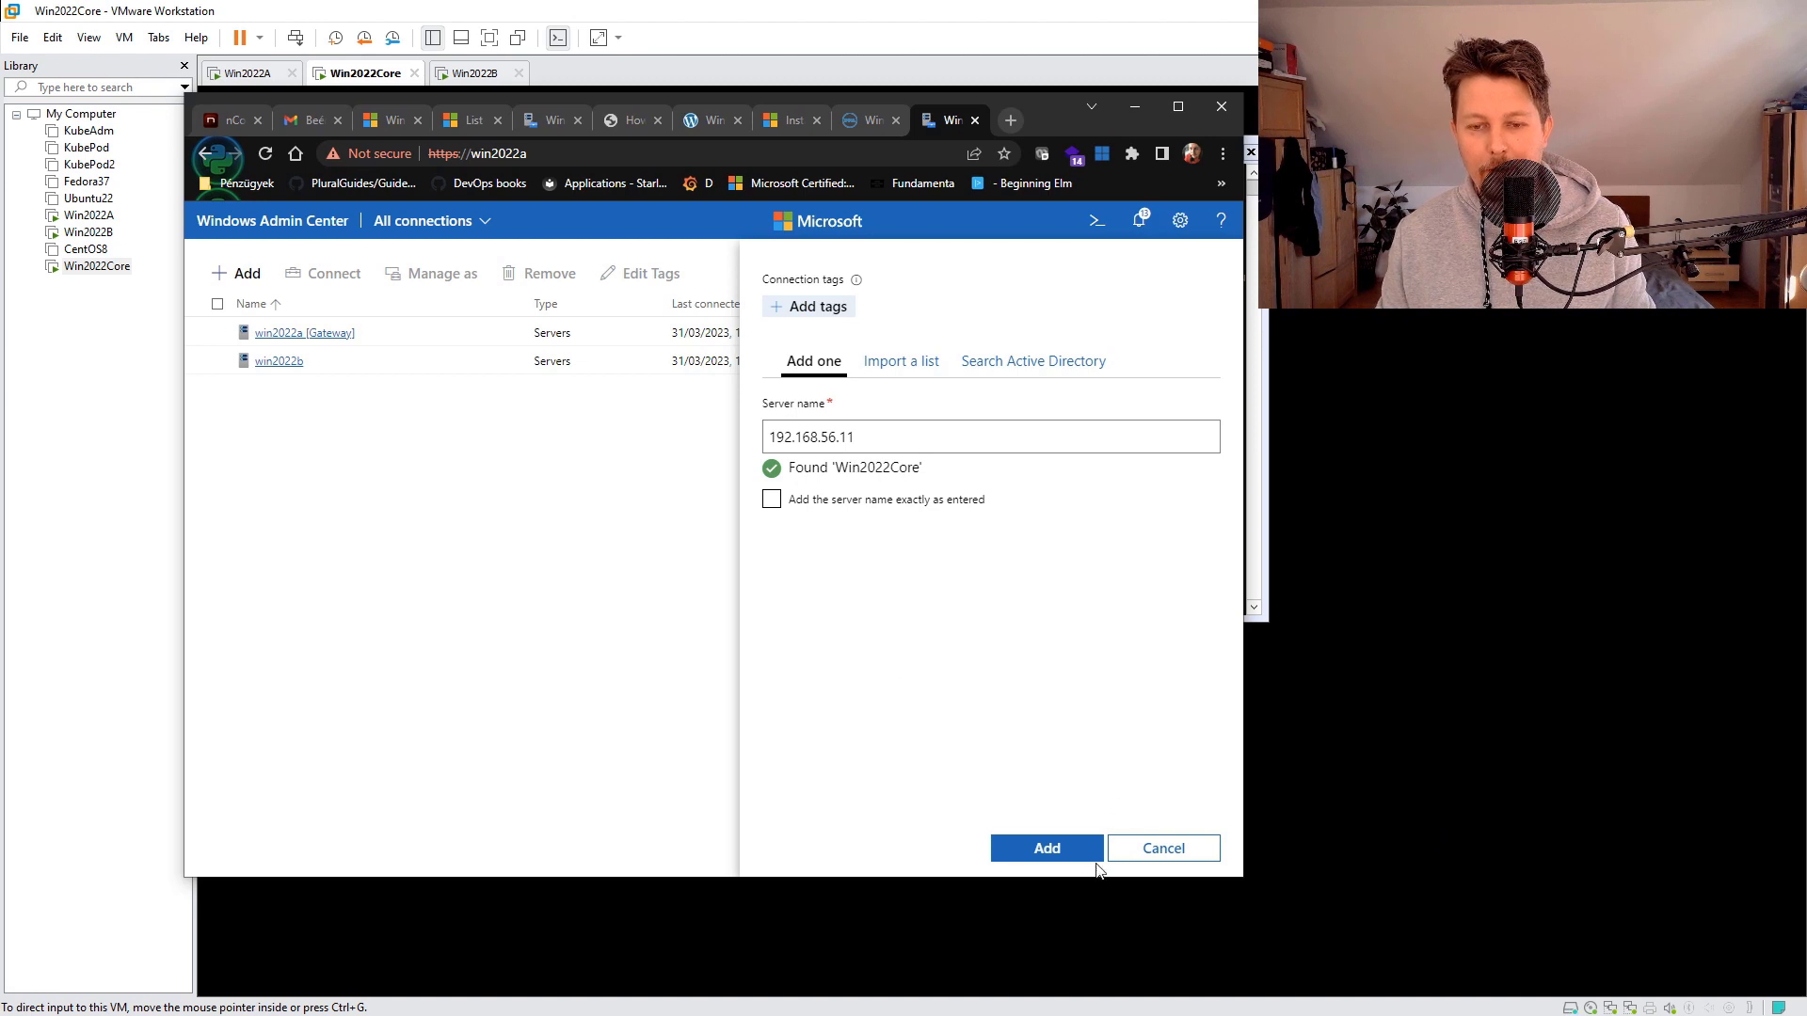
Add Win2022Core to the connection list, connect to it, and dismiss the extension update notifications.
{"action": "left_click", "coordinate": [1054, 850]}
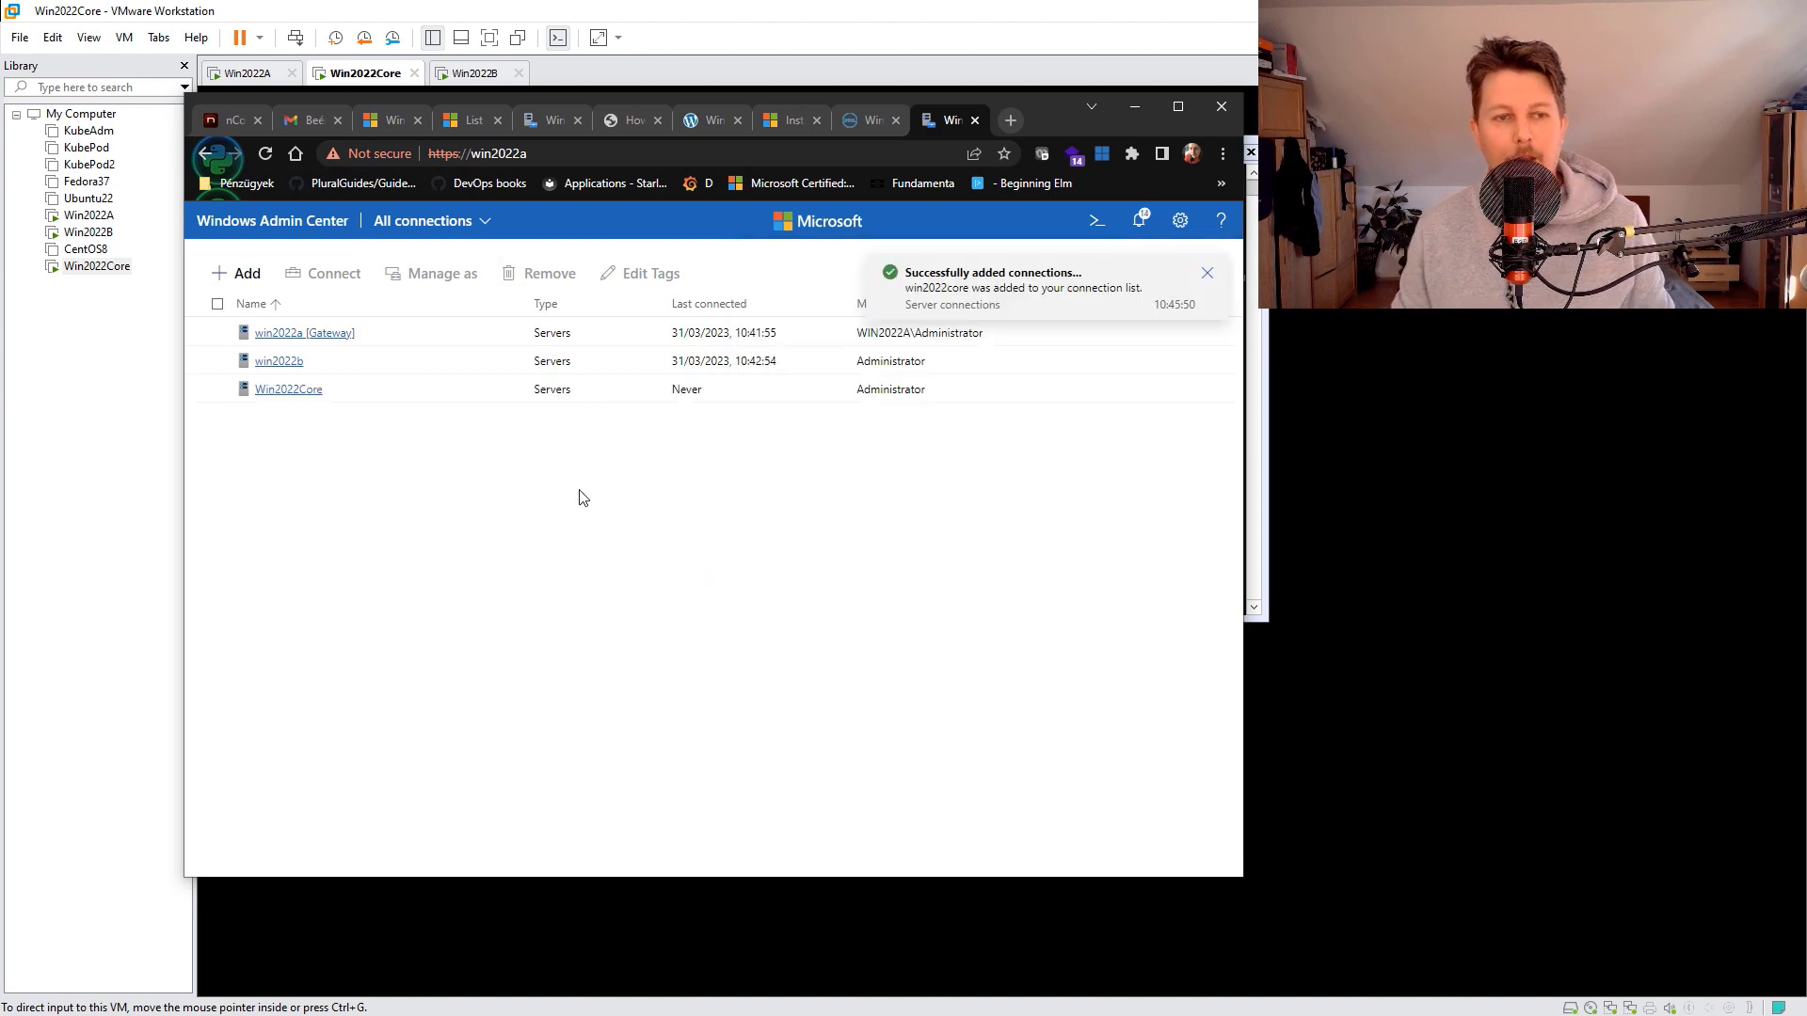
{"action": "left_click", "coordinate": [290, 392]}
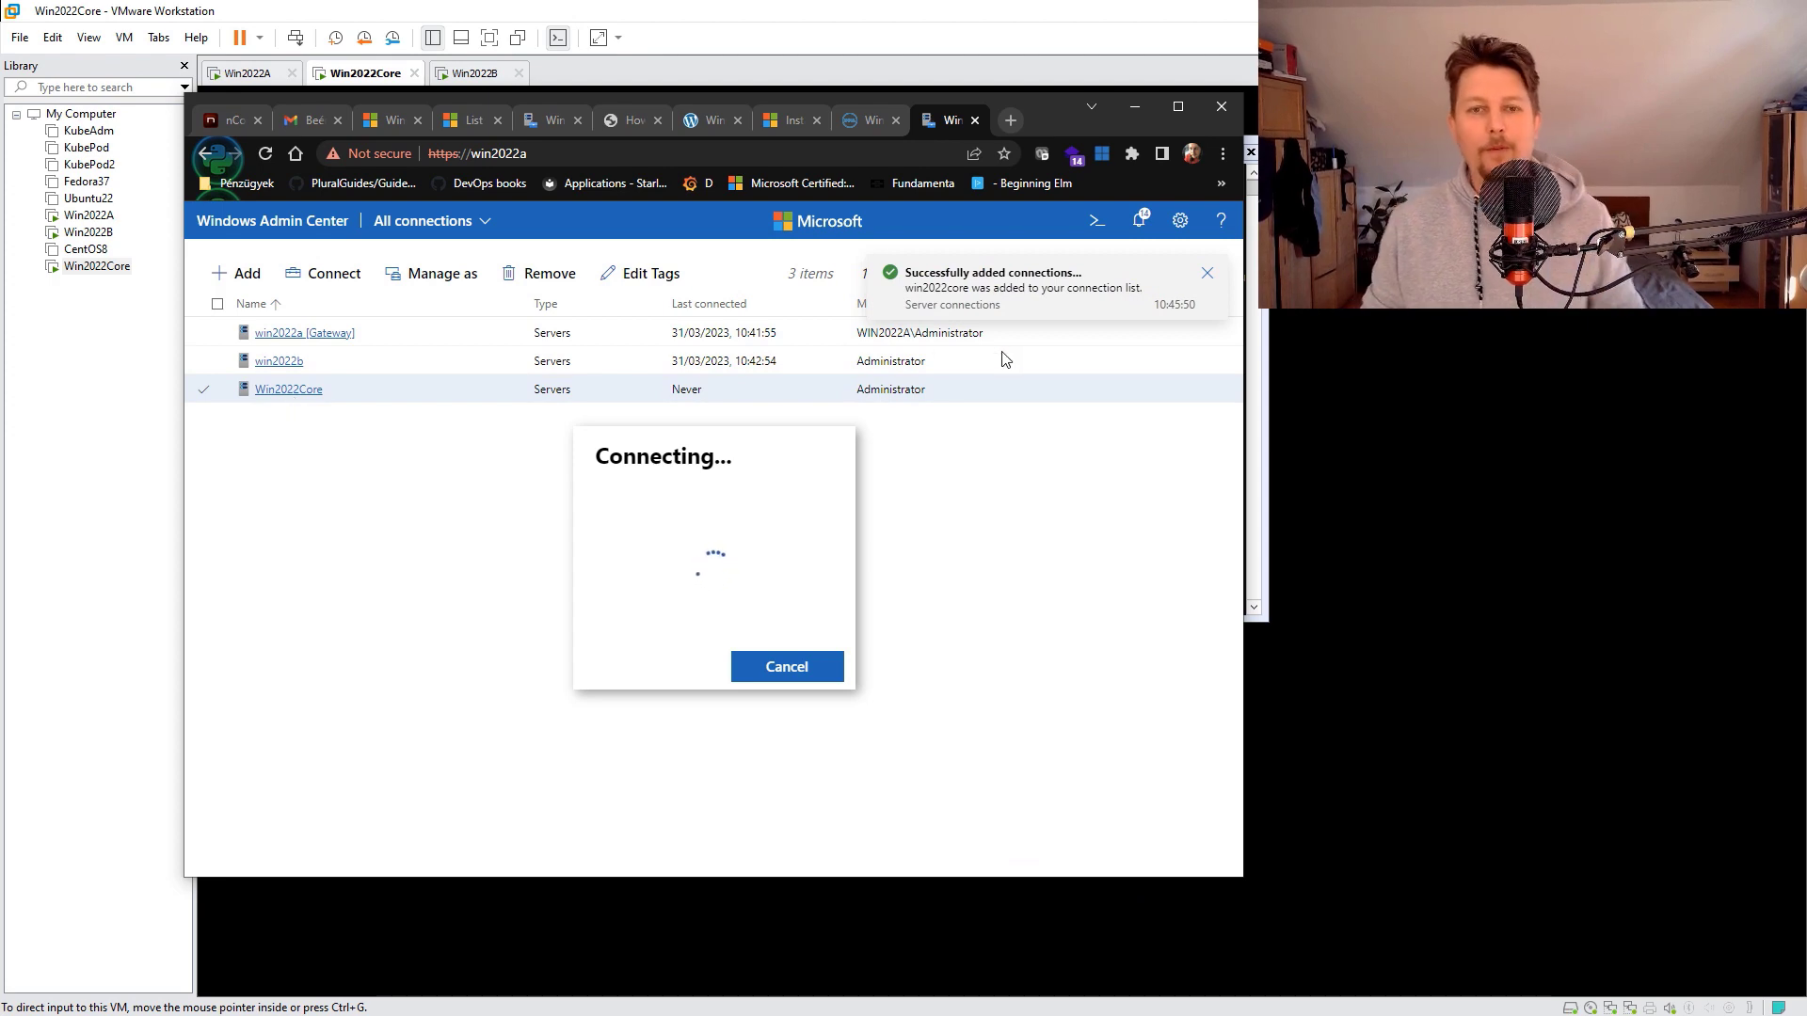
{"action": "left_click", "coordinate": [1205, 272]}
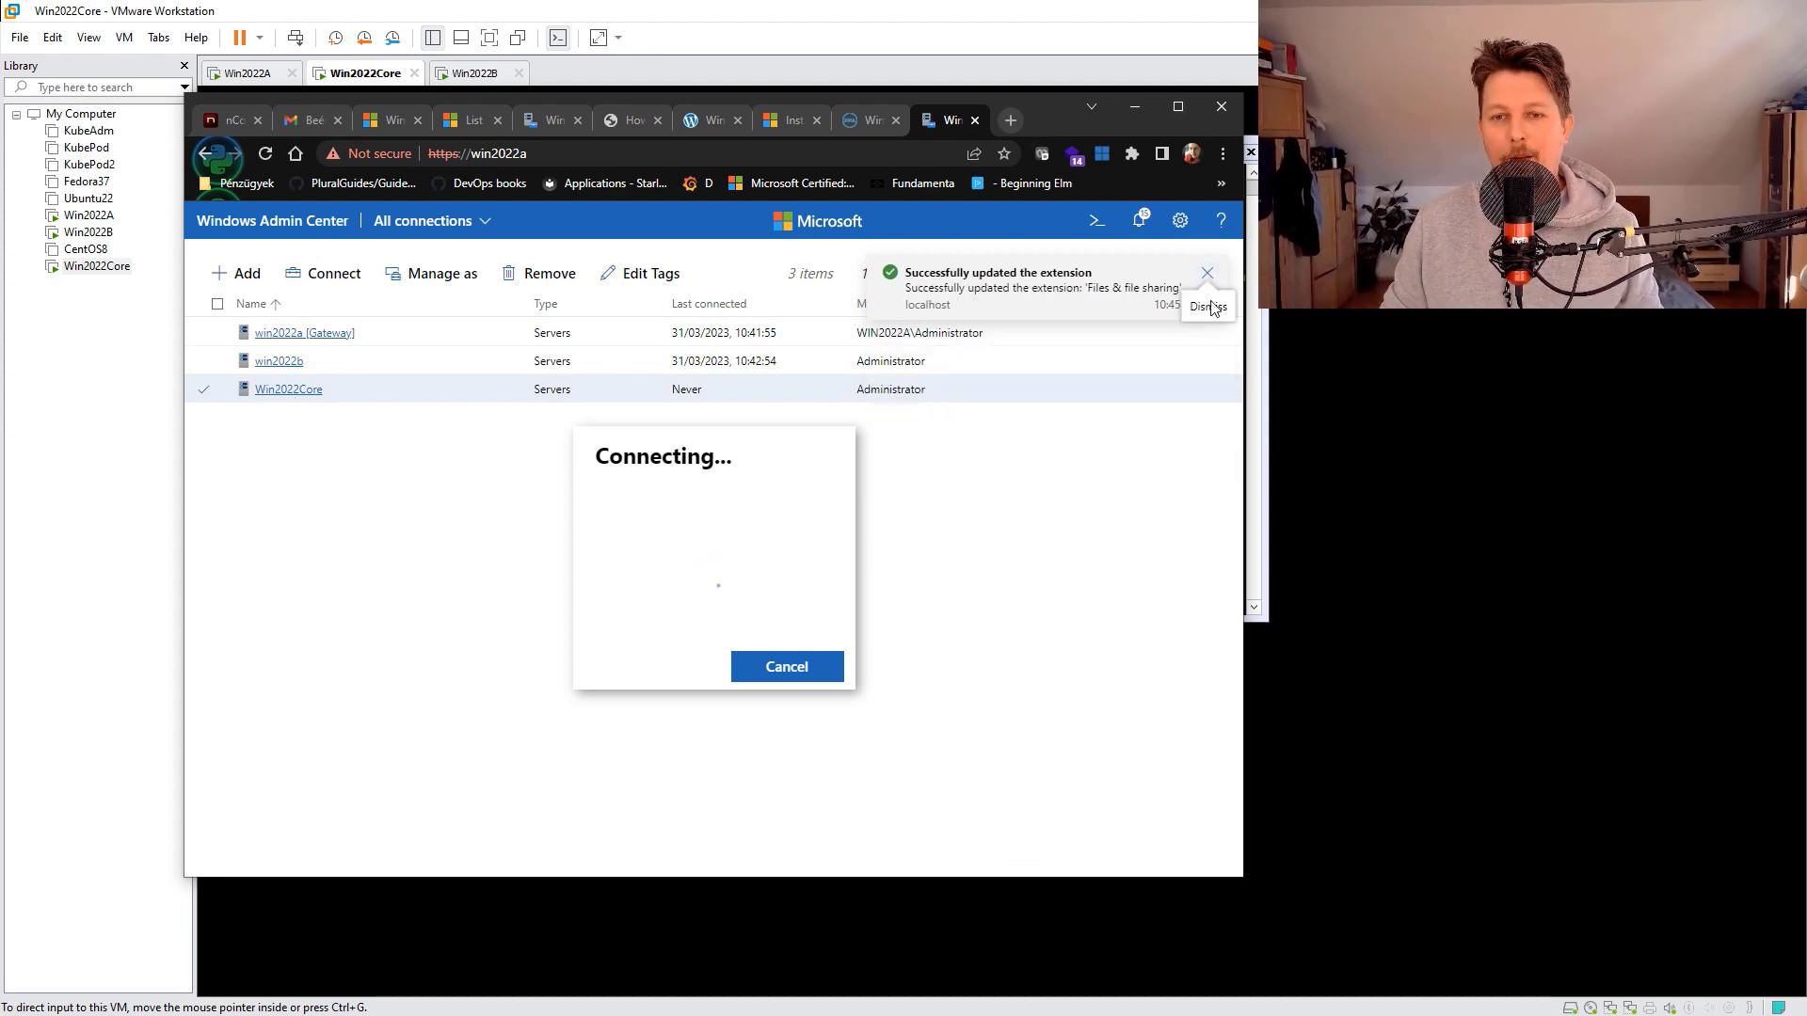
{"action": "left_click", "coordinate": [1208, 275]}
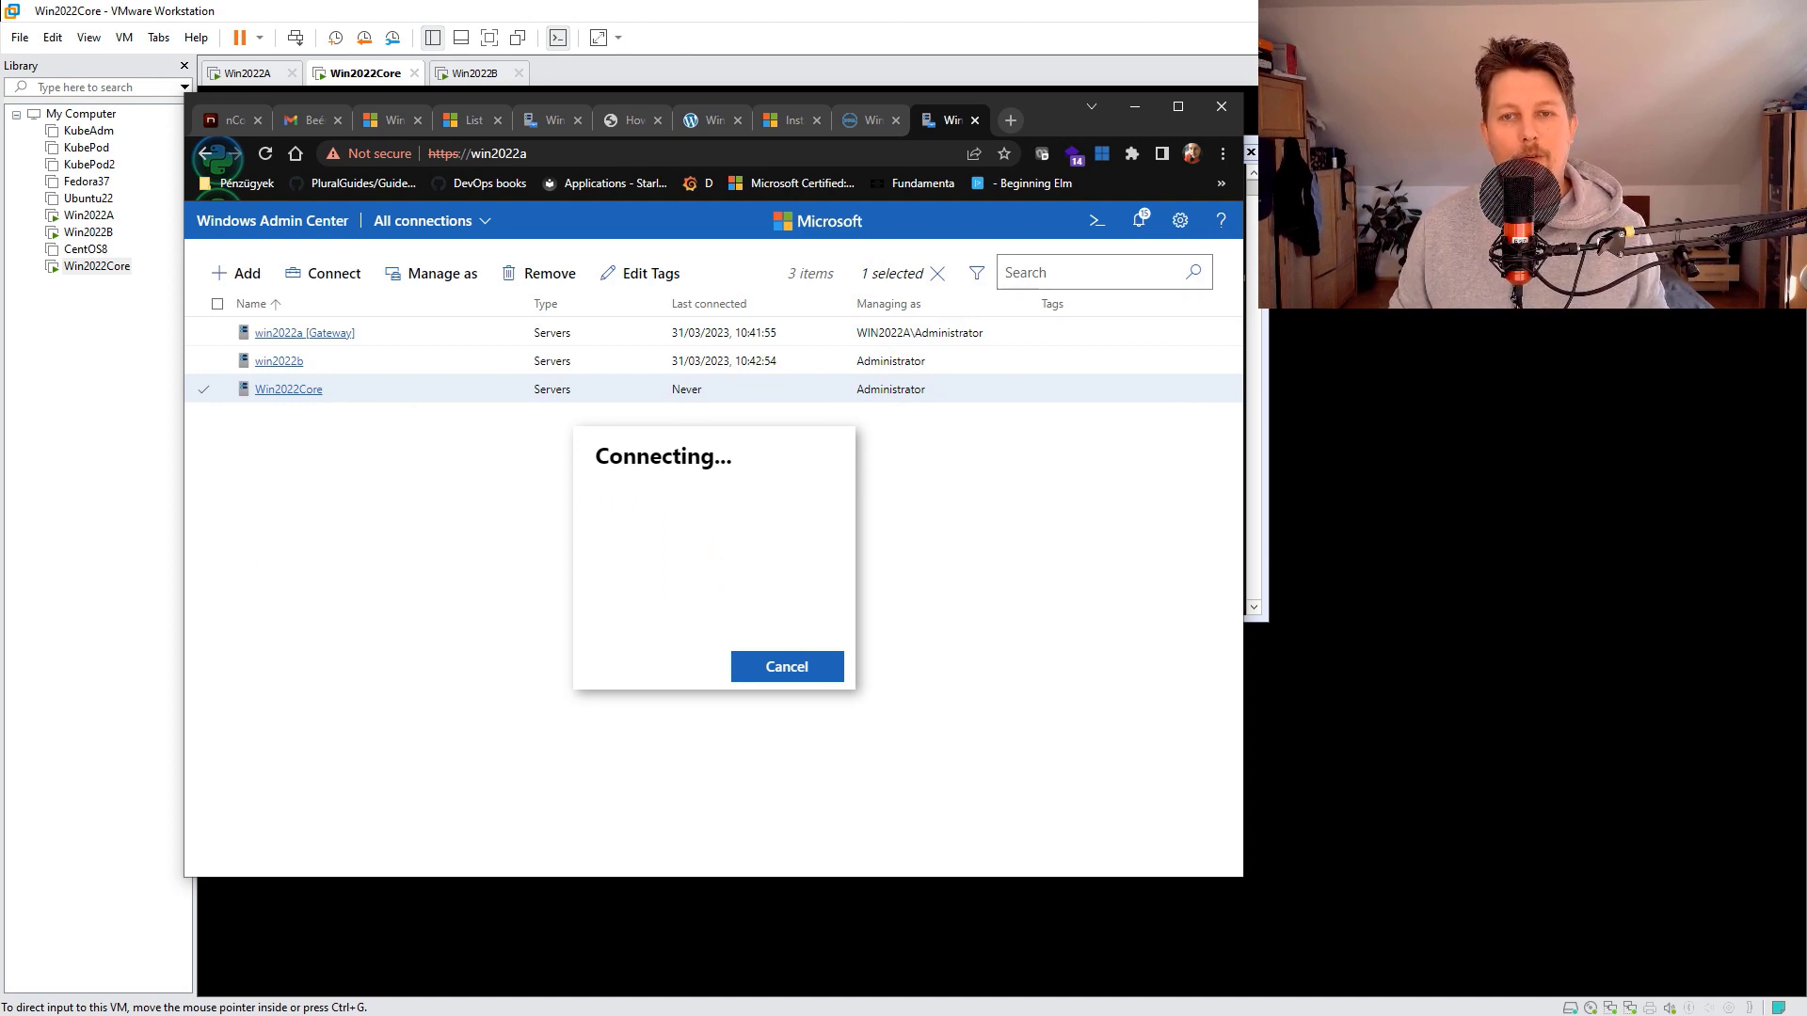
{"action": "left_click", "coordinate": [1103, 16]}
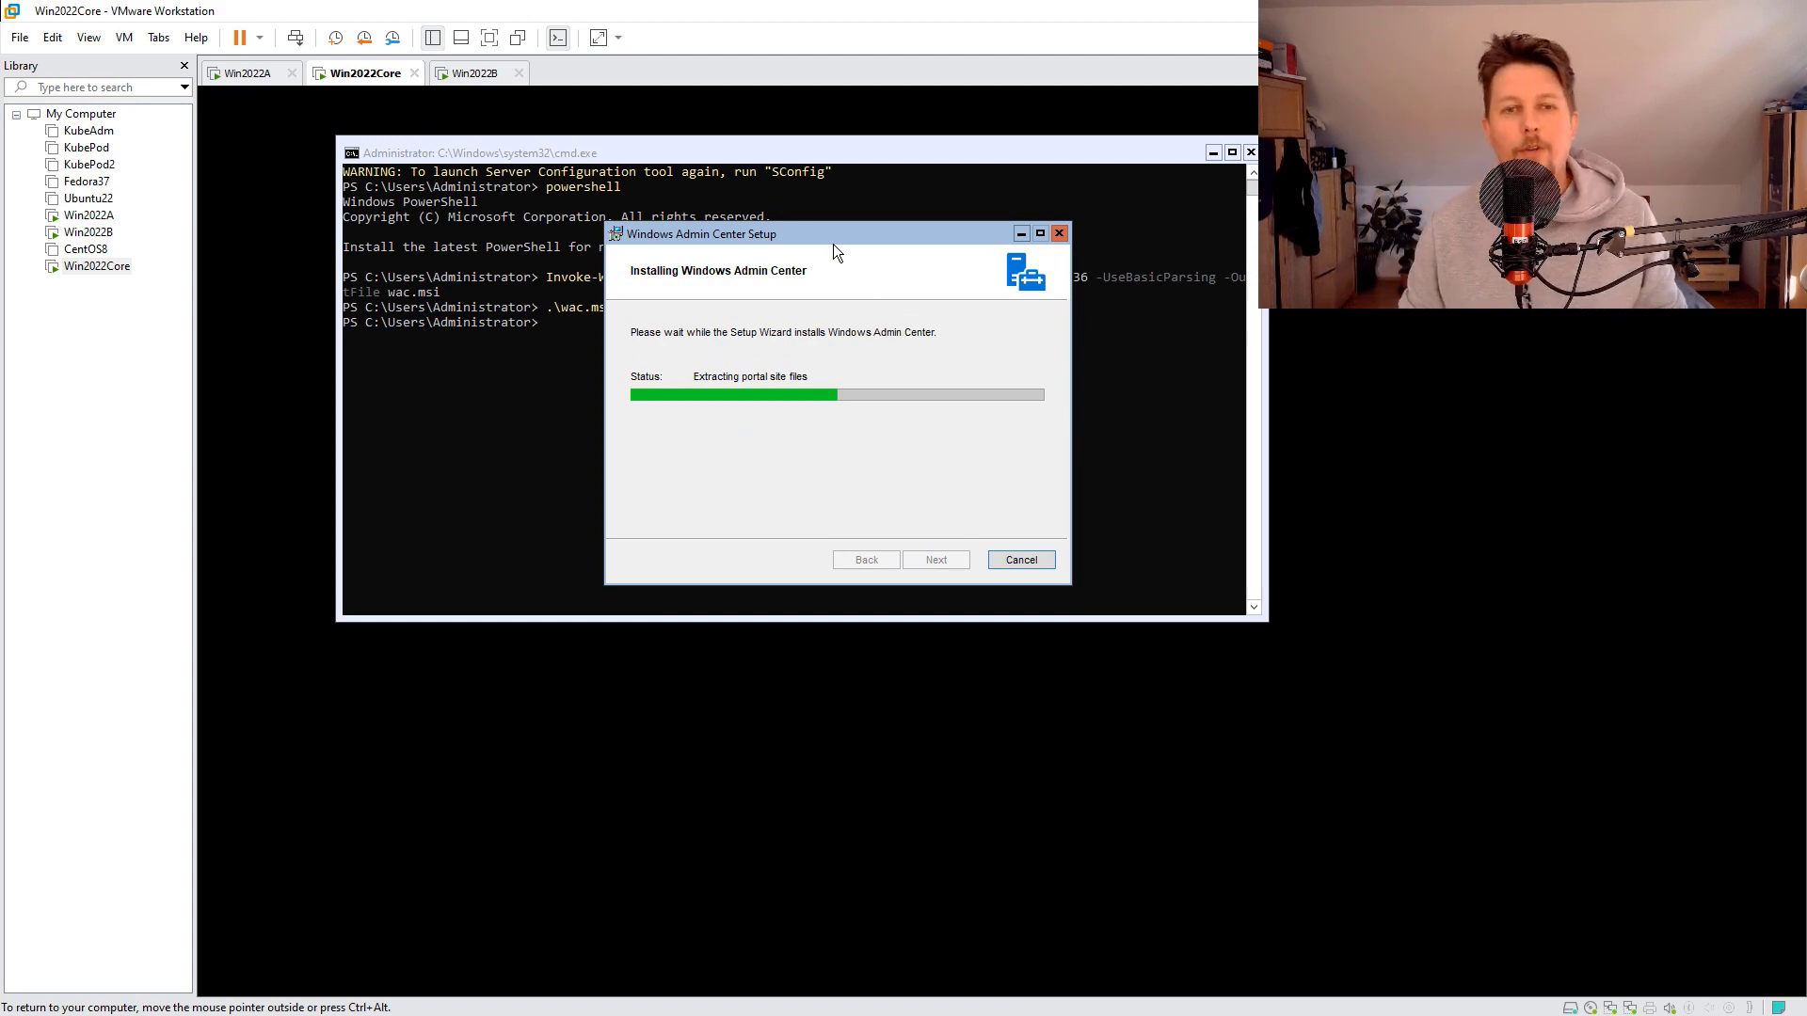
Power off the Win2022B virtual machine, close its tab, and switch to Win2022A.
{"action": "left_click_drag", "start_coordinate": [833, 245], "coordinate": [899, 312]}
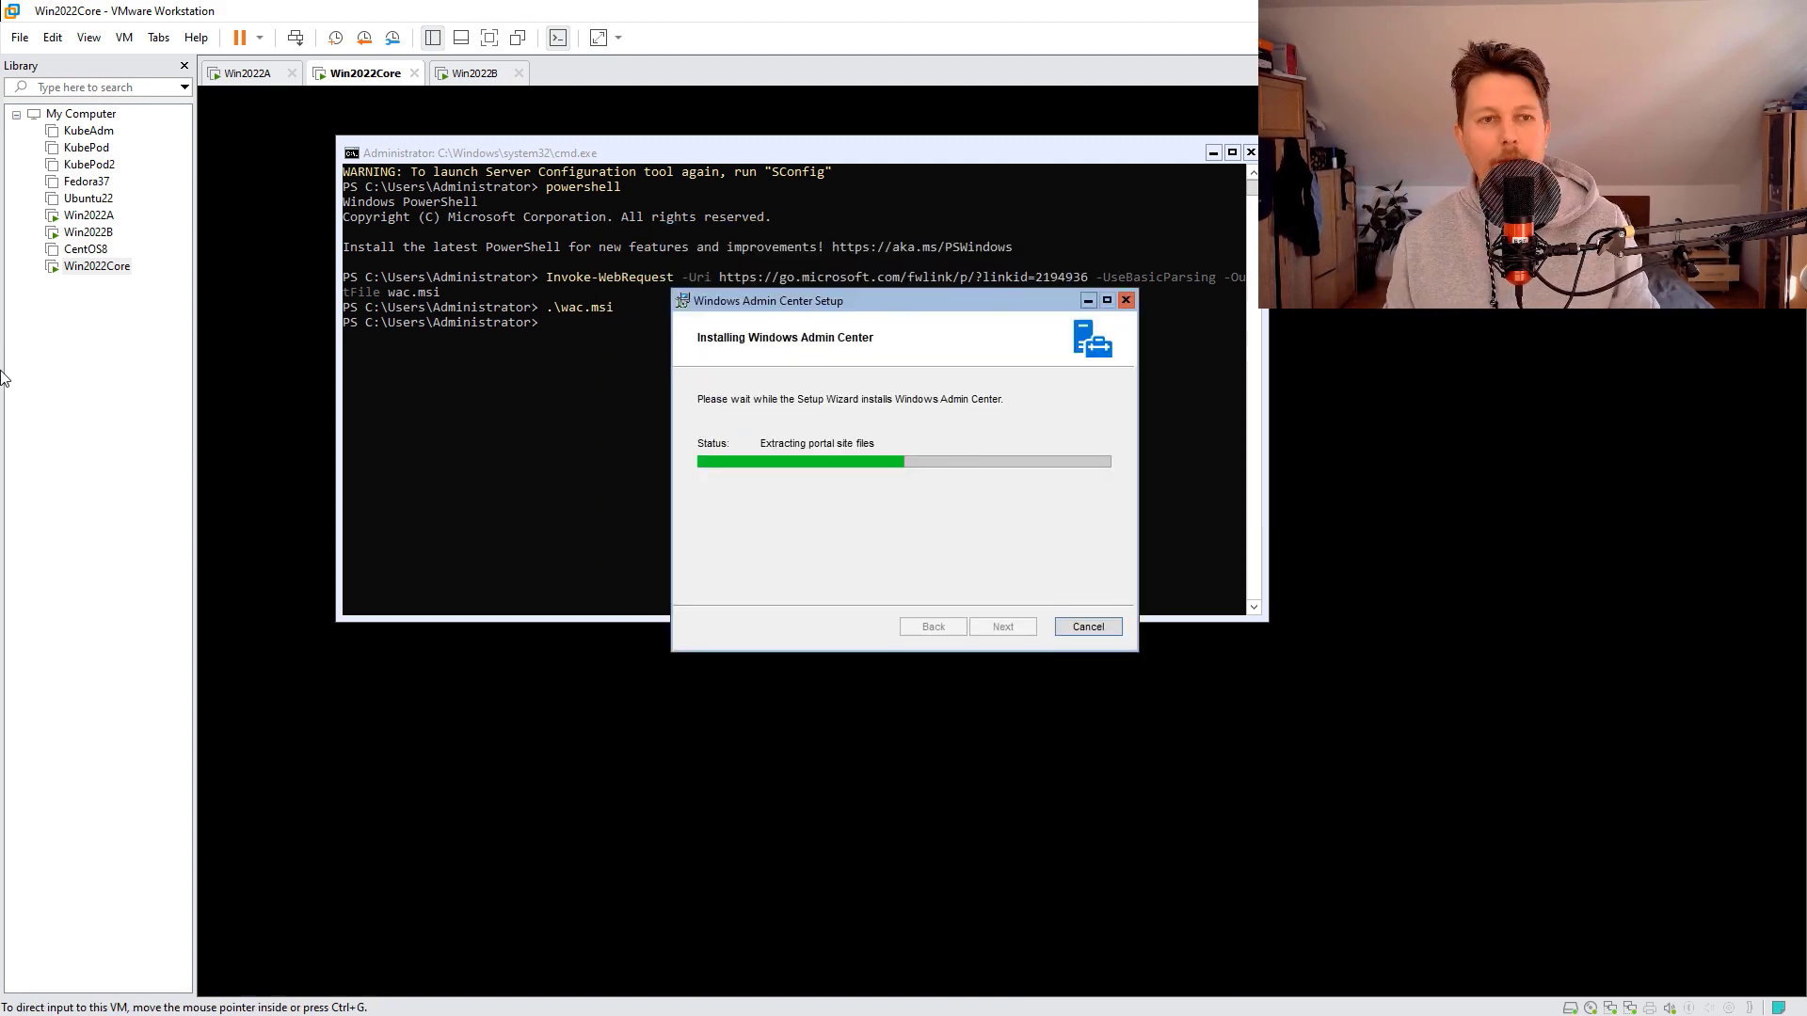
{"action": "left_click", "coordinate": [475, 73]}
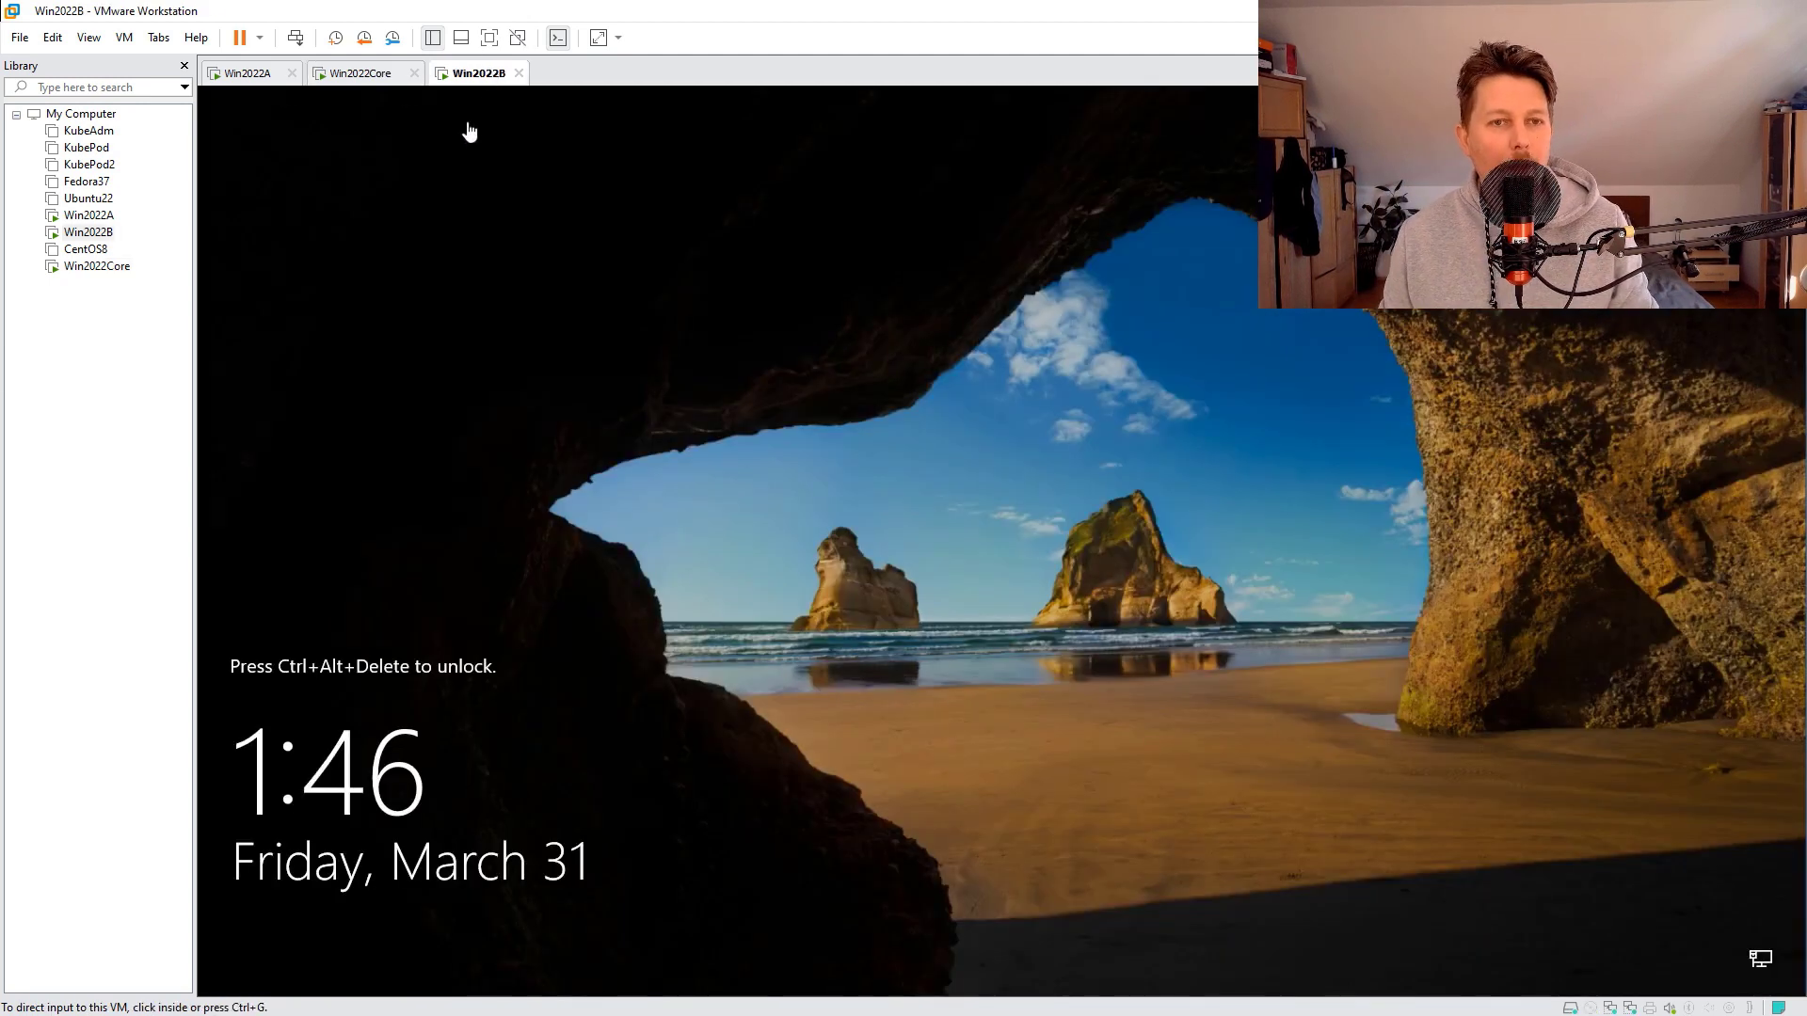
{"action": "right_click", "coordinate": [101, 241]}
{"action": "mouse_move", "coordinate": [266, 365]}
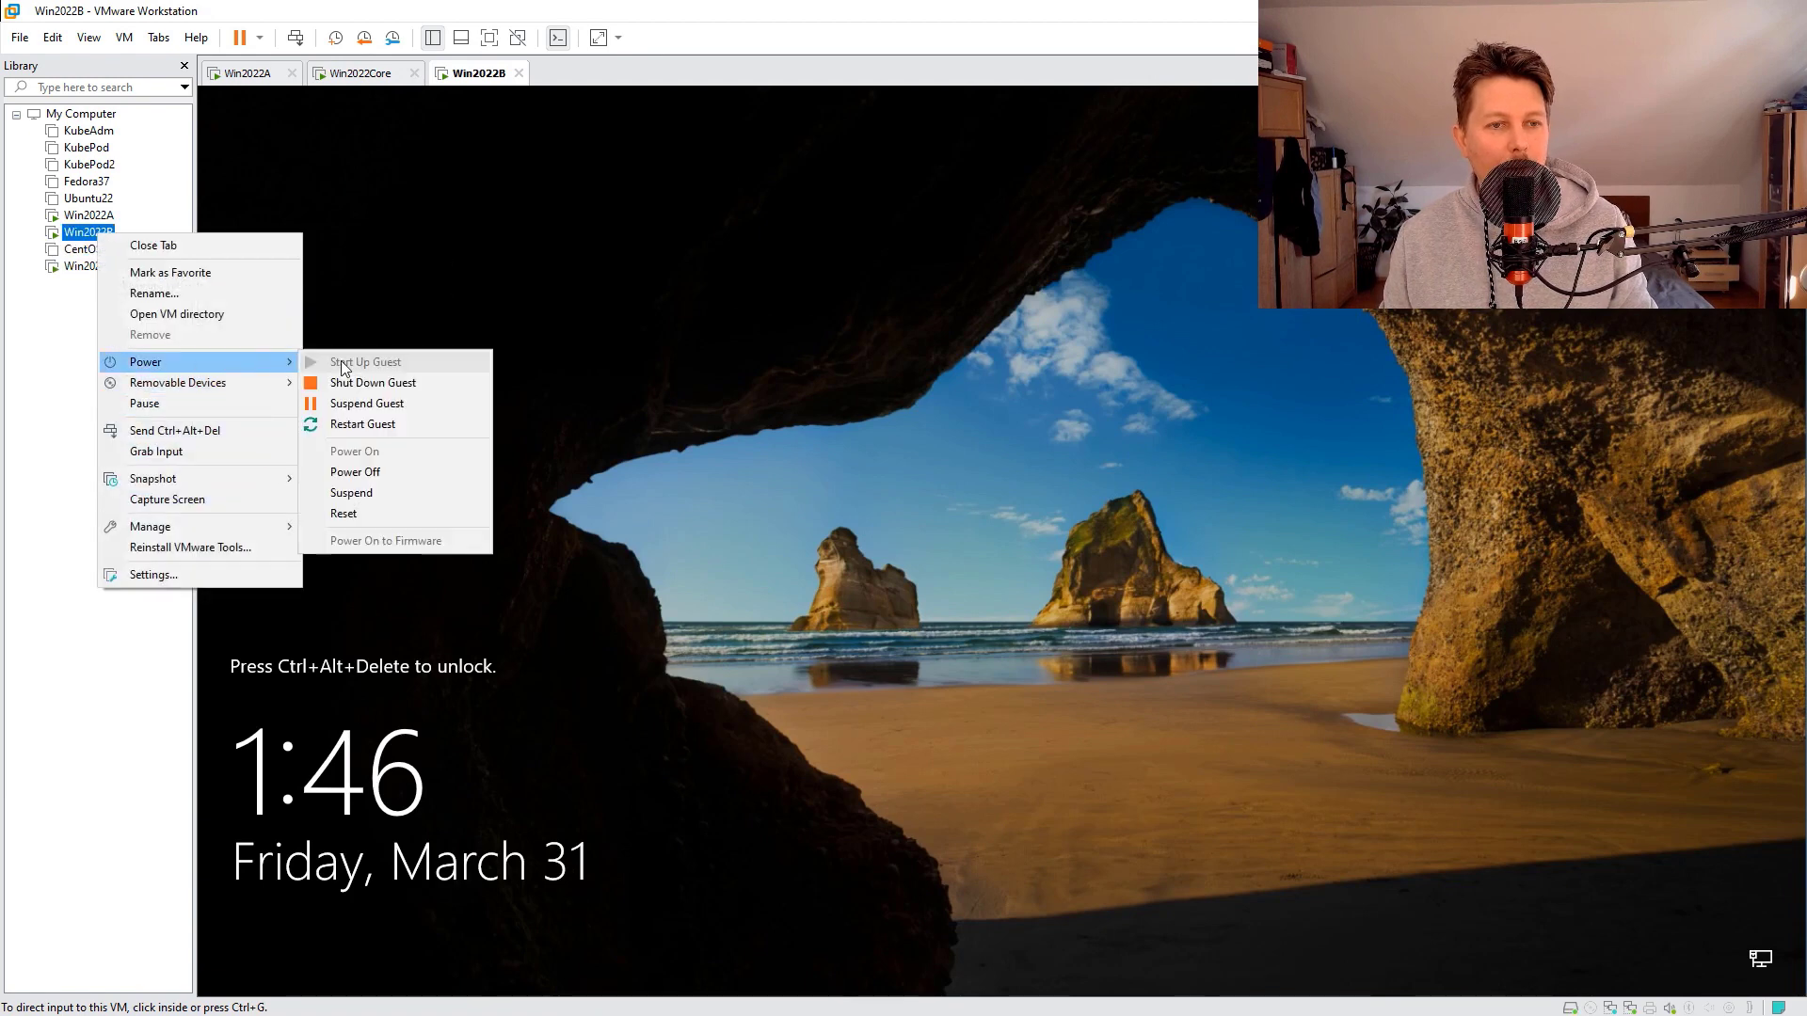
{"action": "left_click", "coordinate": [396, 472]}
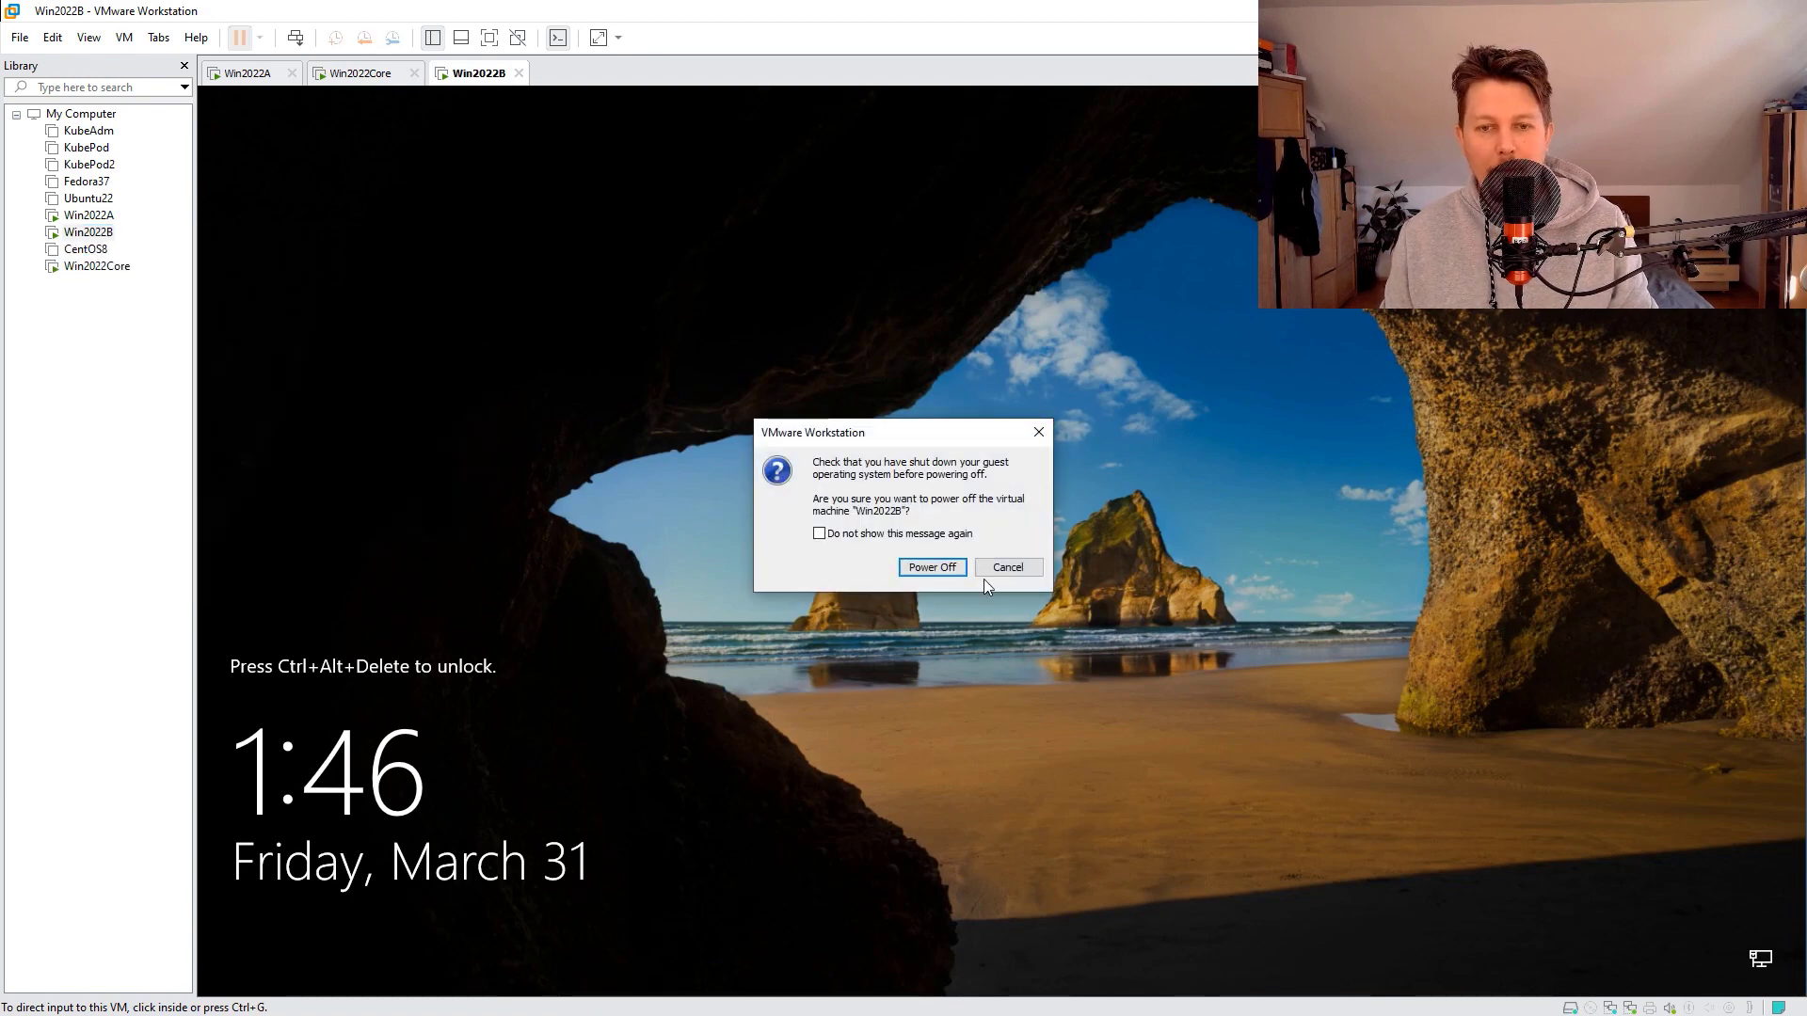
{"action": "left_click", "coordinate": [922, 567]}
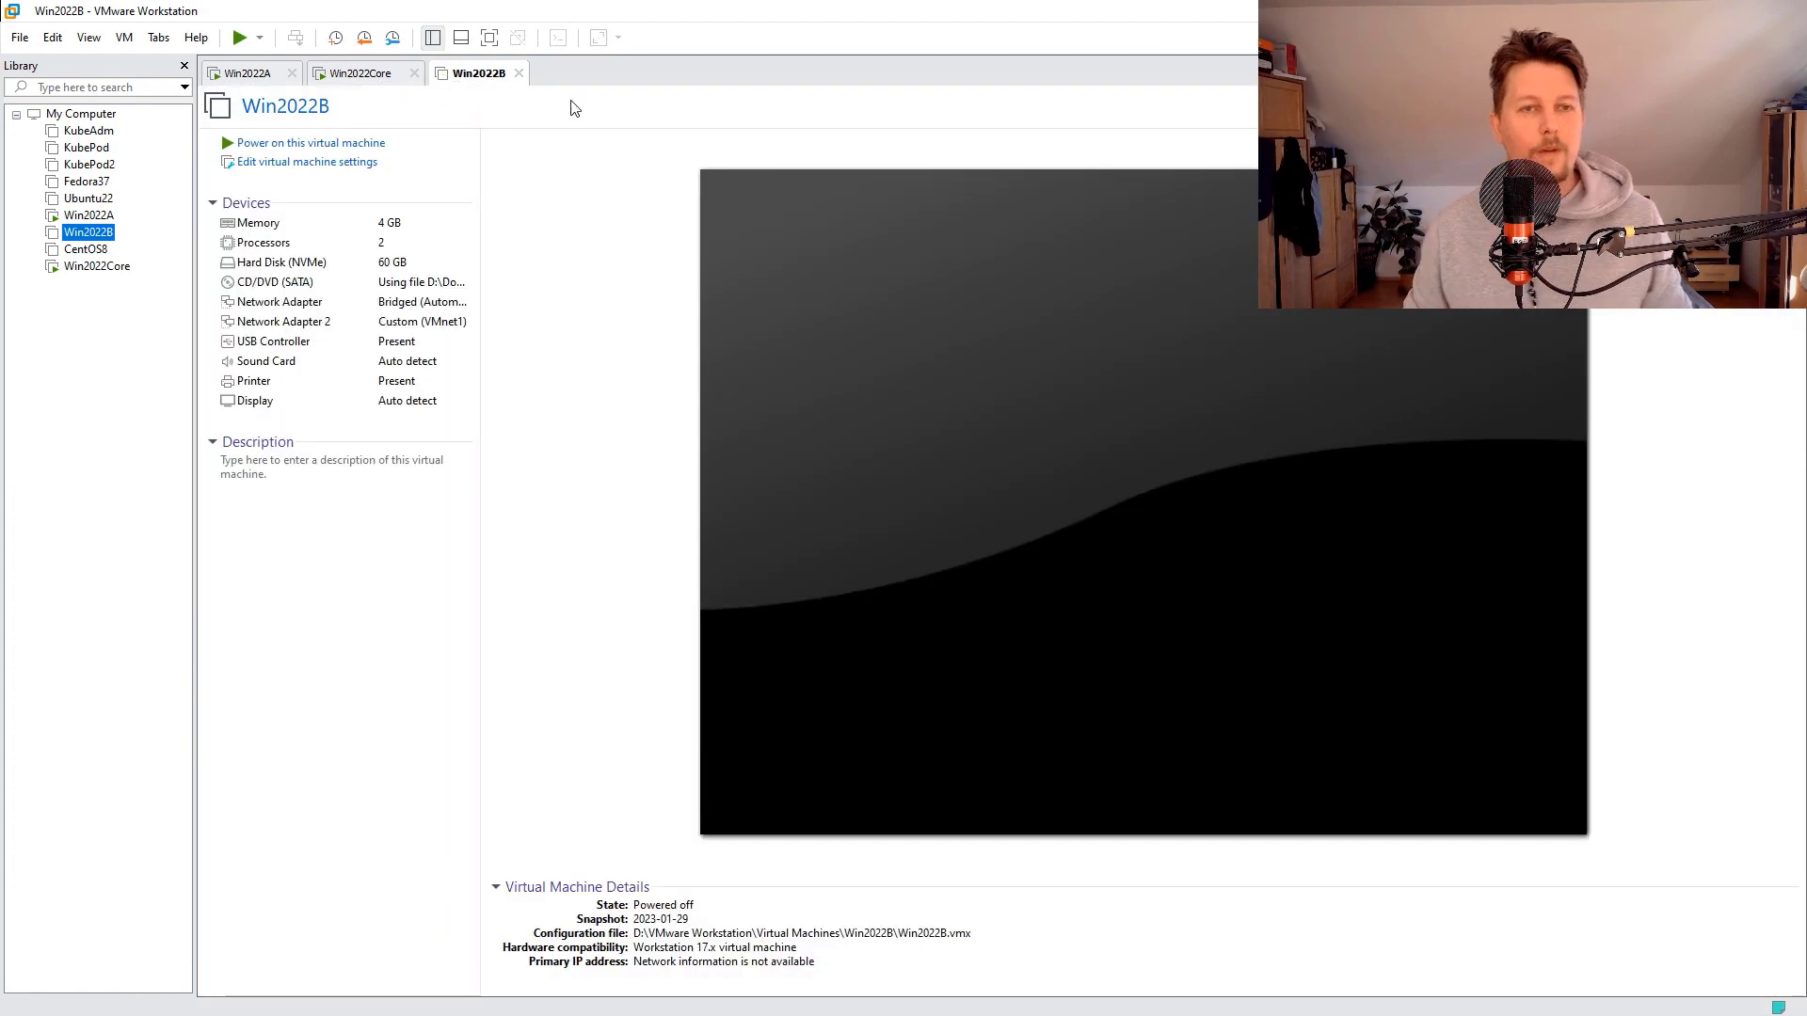
{"action": "left_click", "coordinate": [519, 73]}
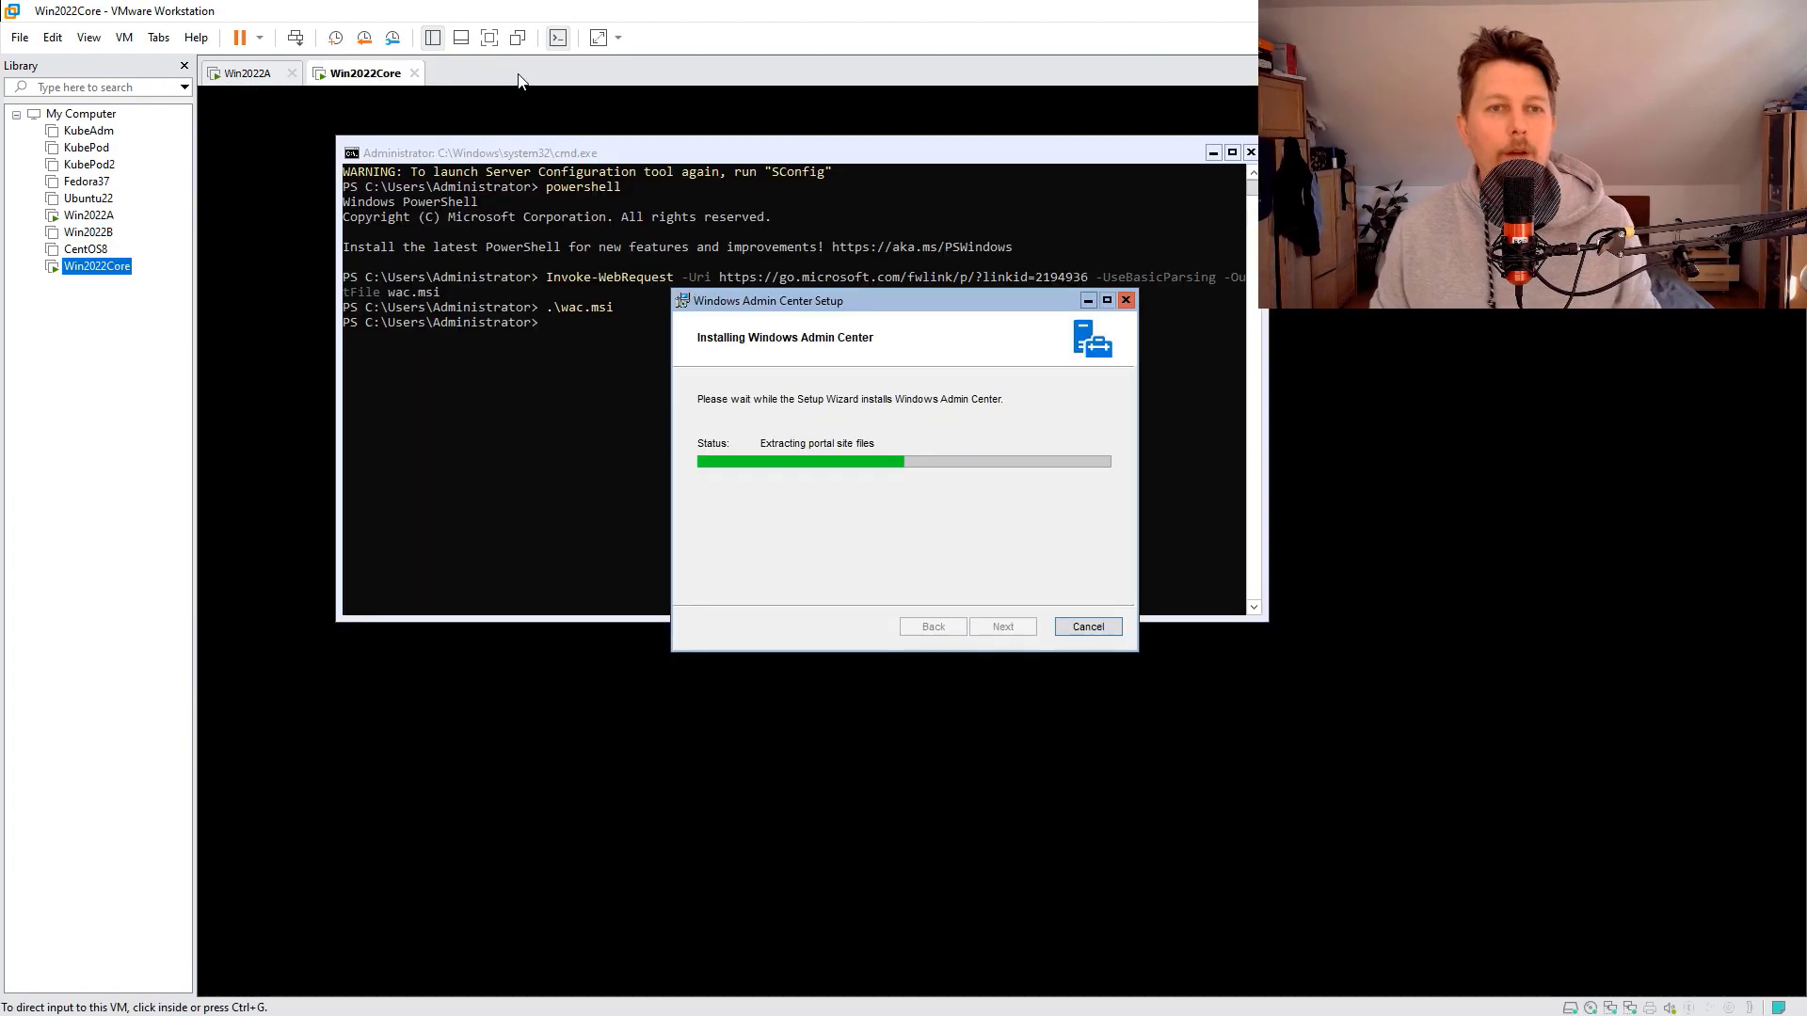
{"action": "left_click", "coordinate": [235, 75]}
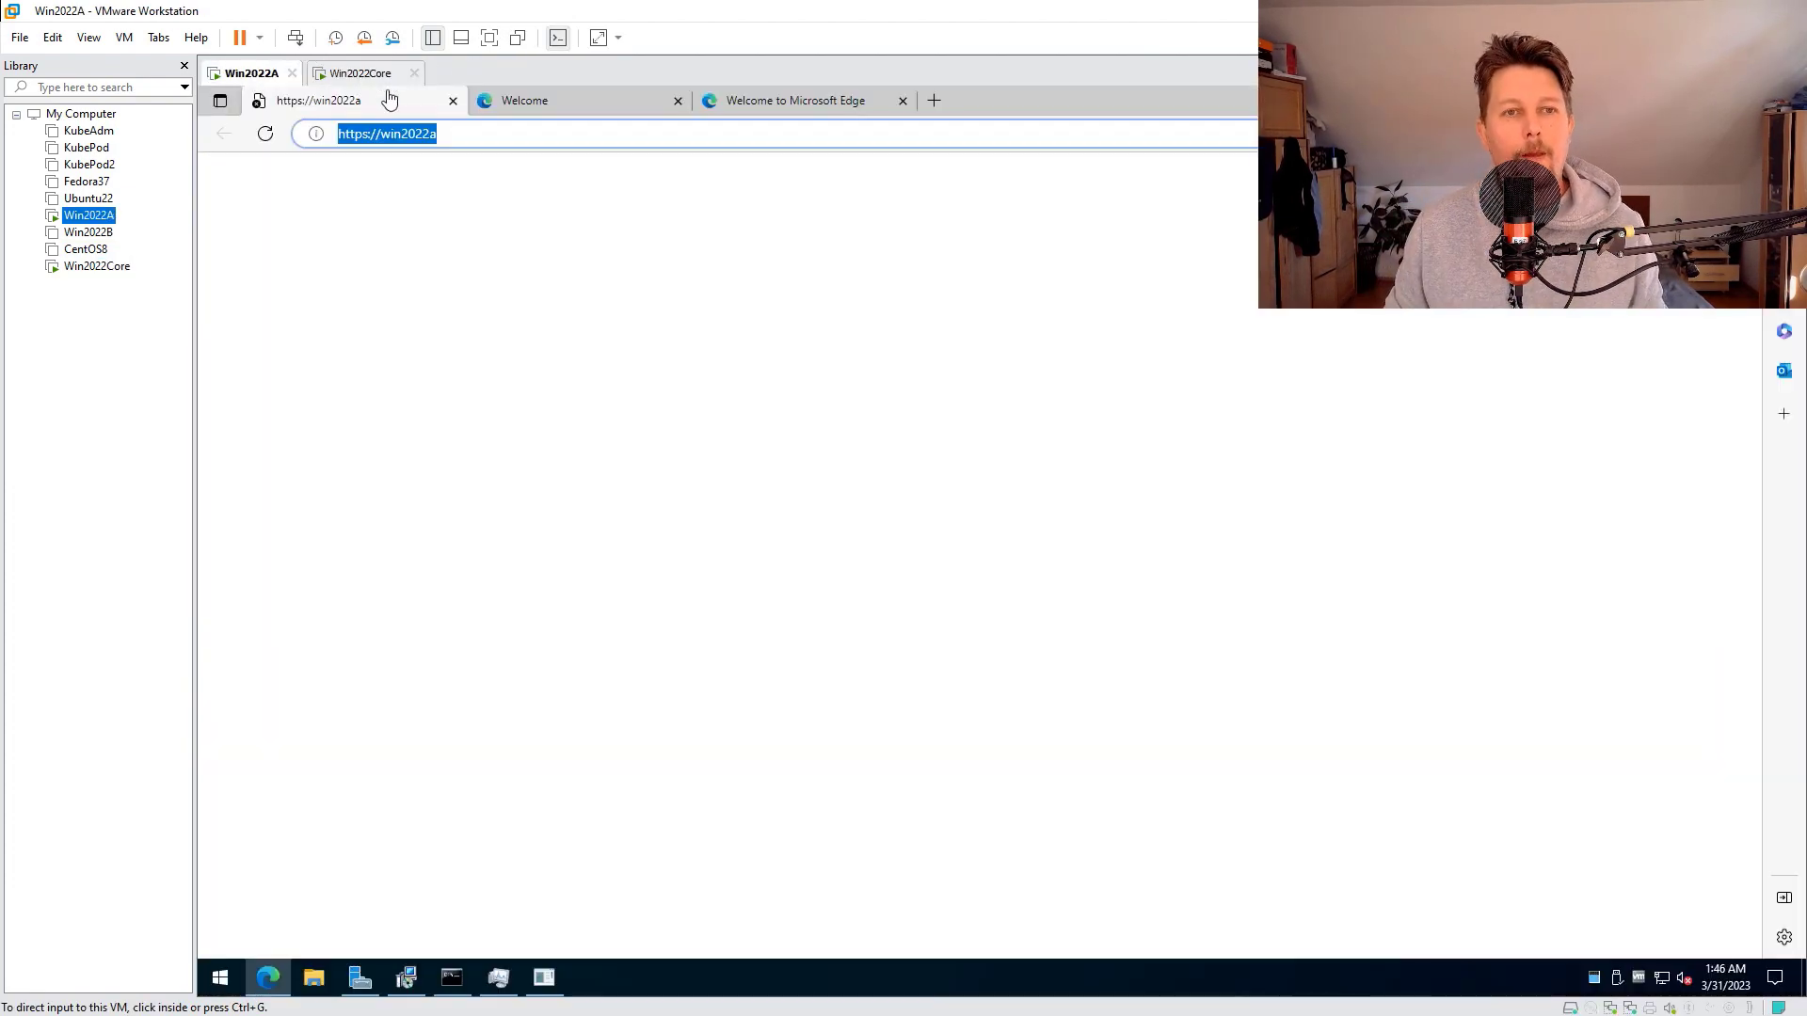
{"action": "left_click", "coordinate": [493, 133]}
{"action": "key", "text": "Return"}
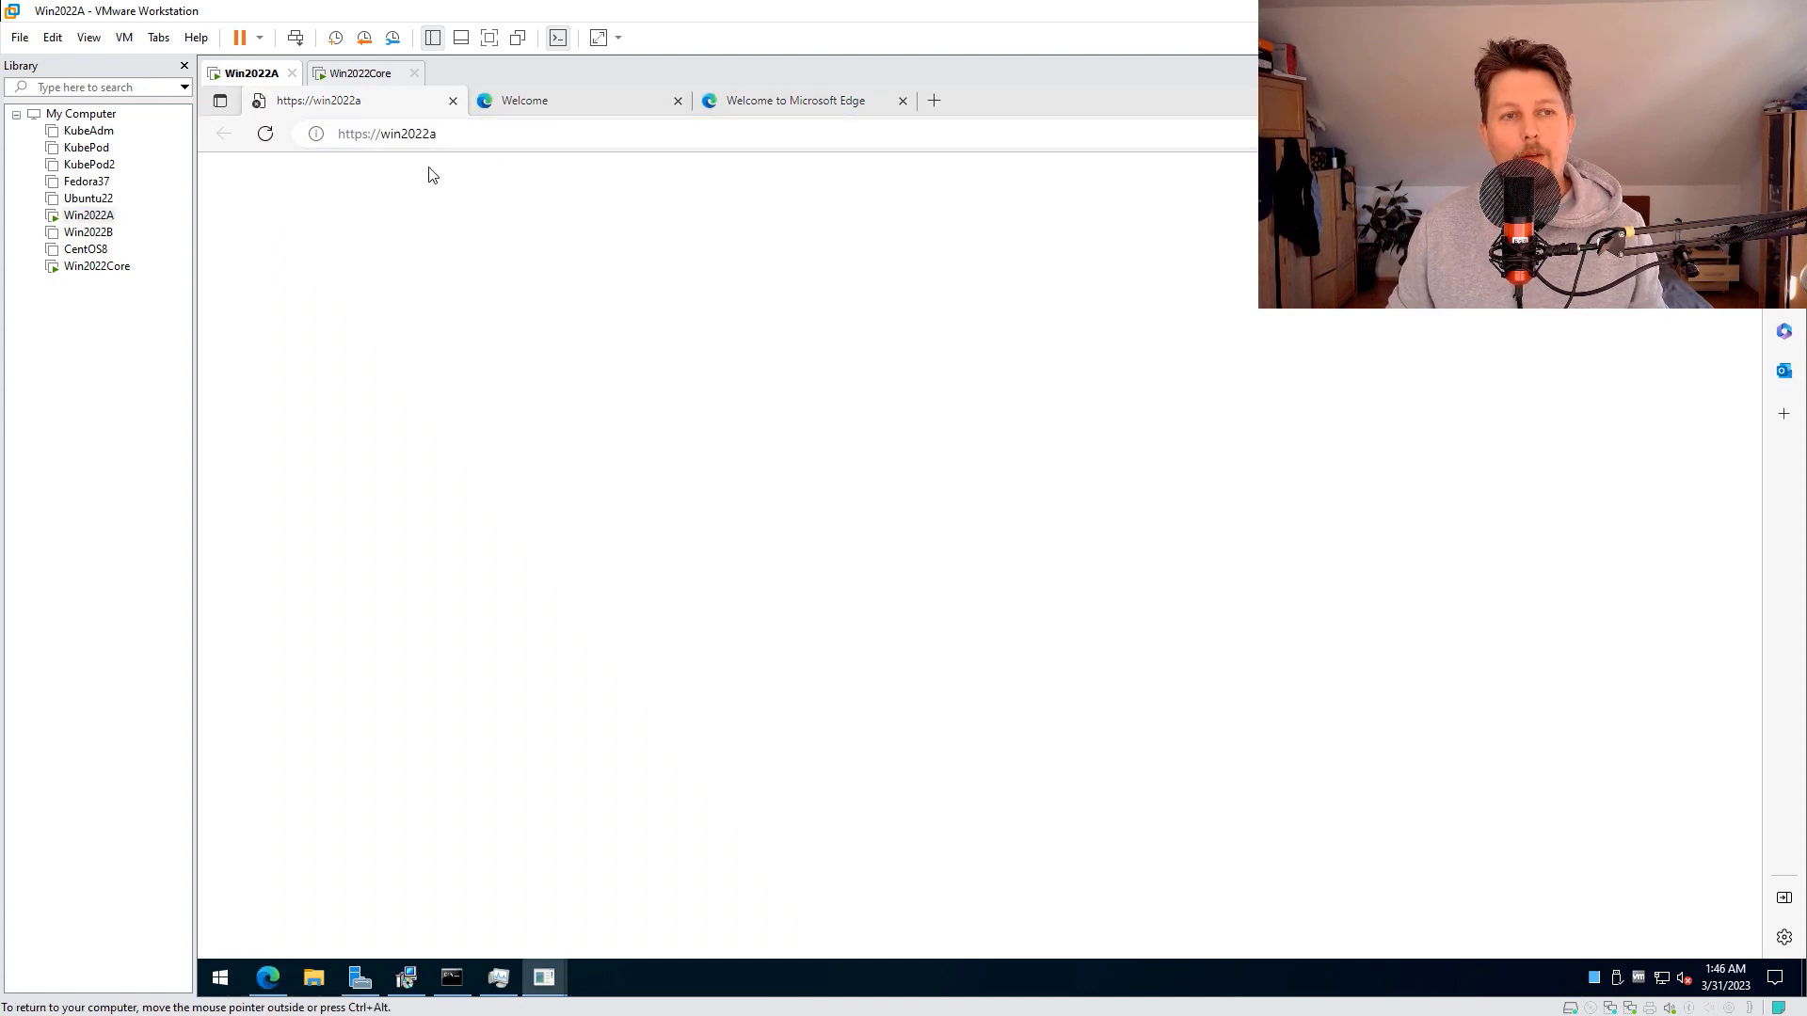
{"action": "type", "text": "Administrator"}
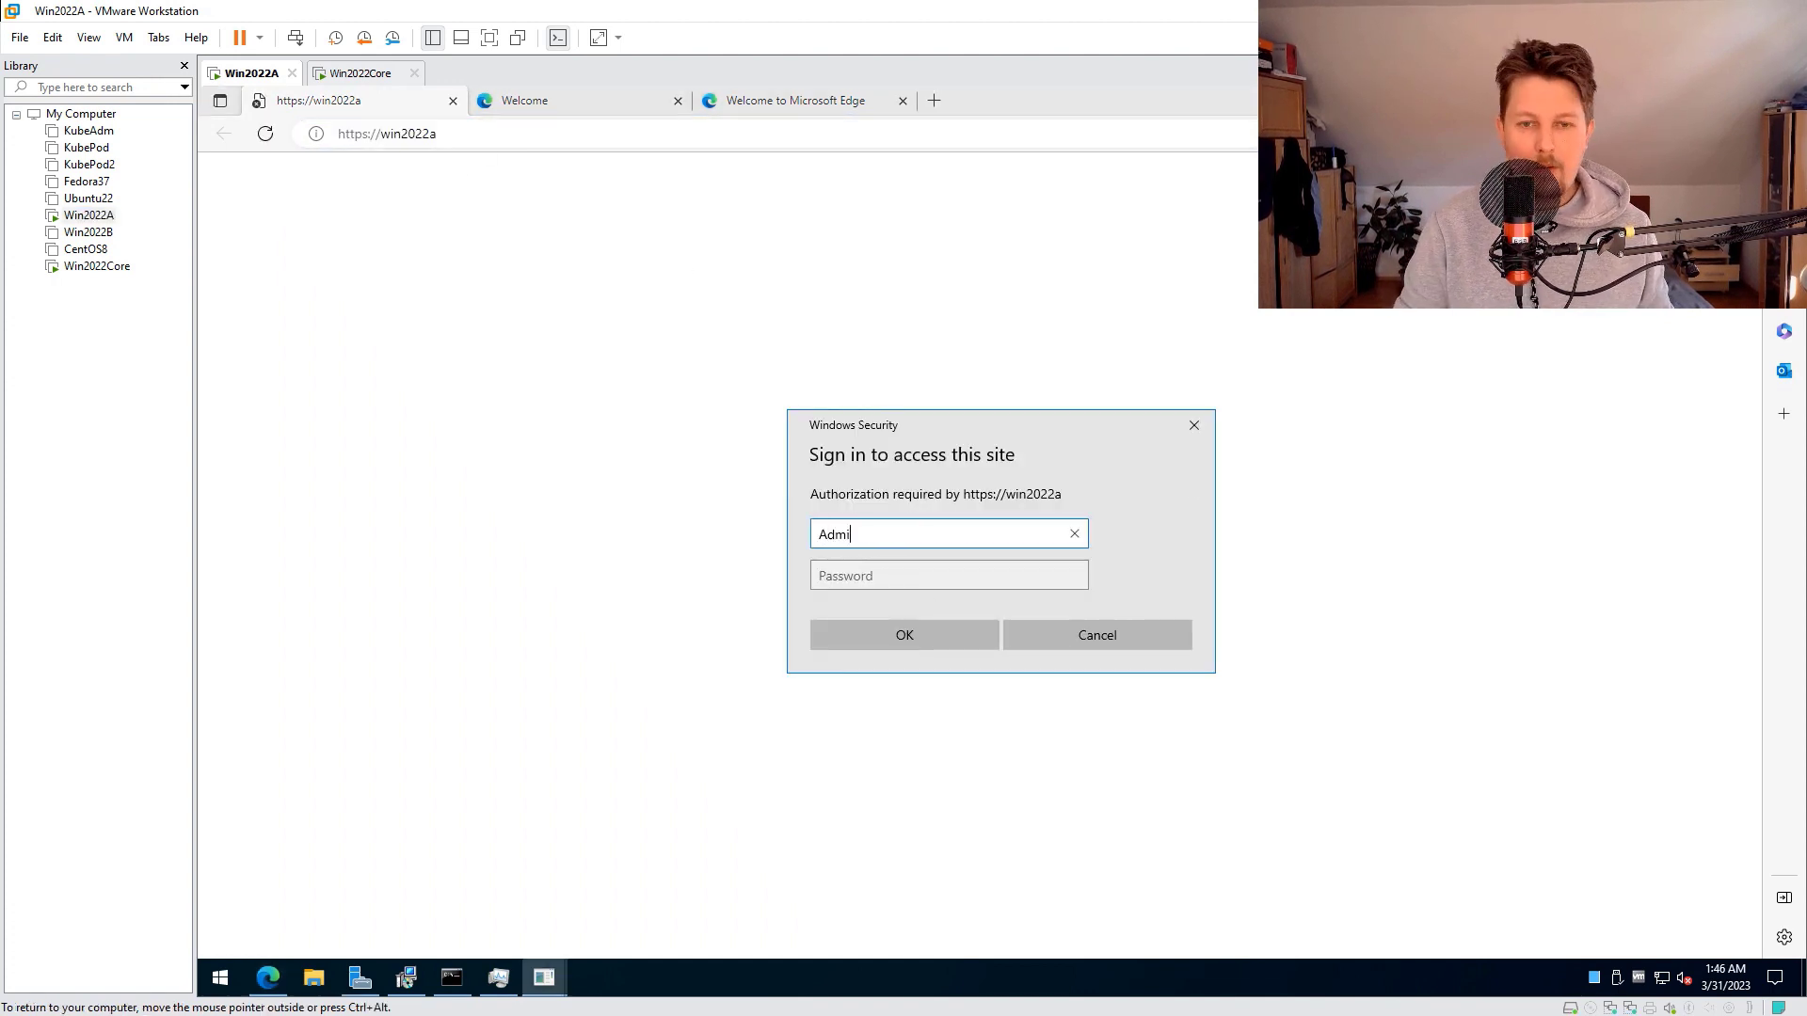
{"action": "key", "text": "Tab"}
{"action": "type", "text": "•"}
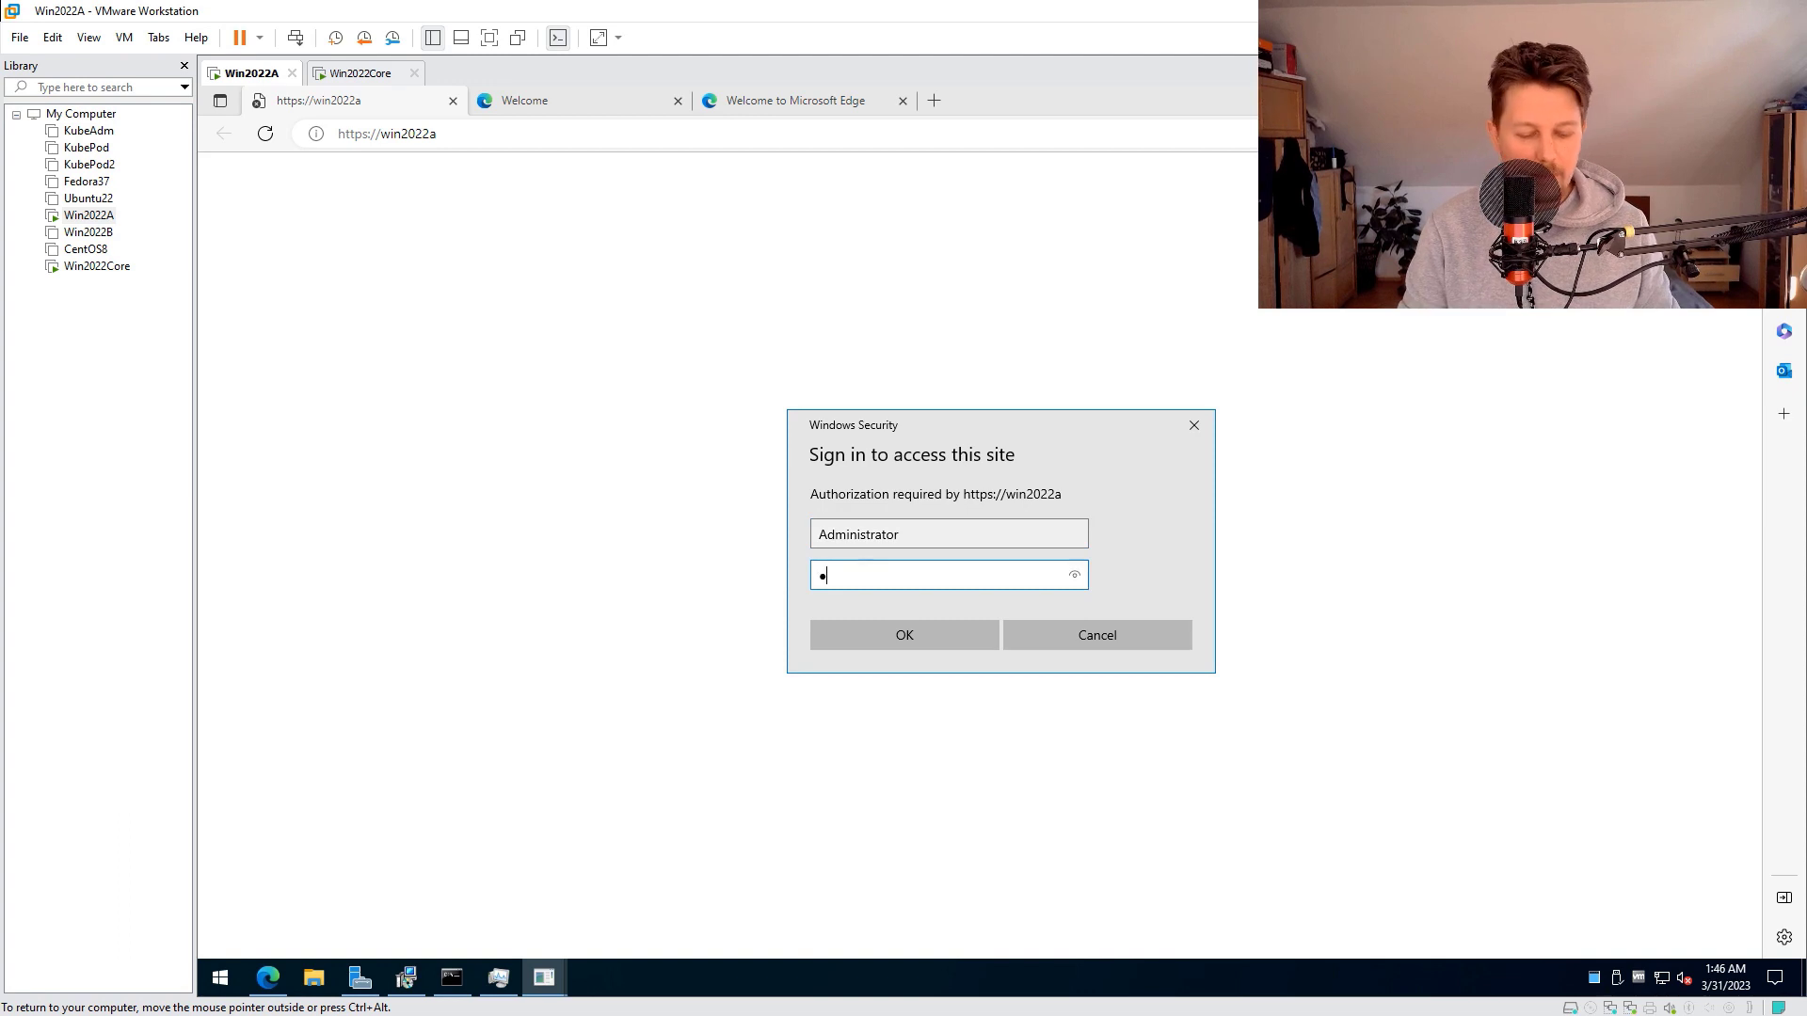
{"action": "key", "text": "Return"}
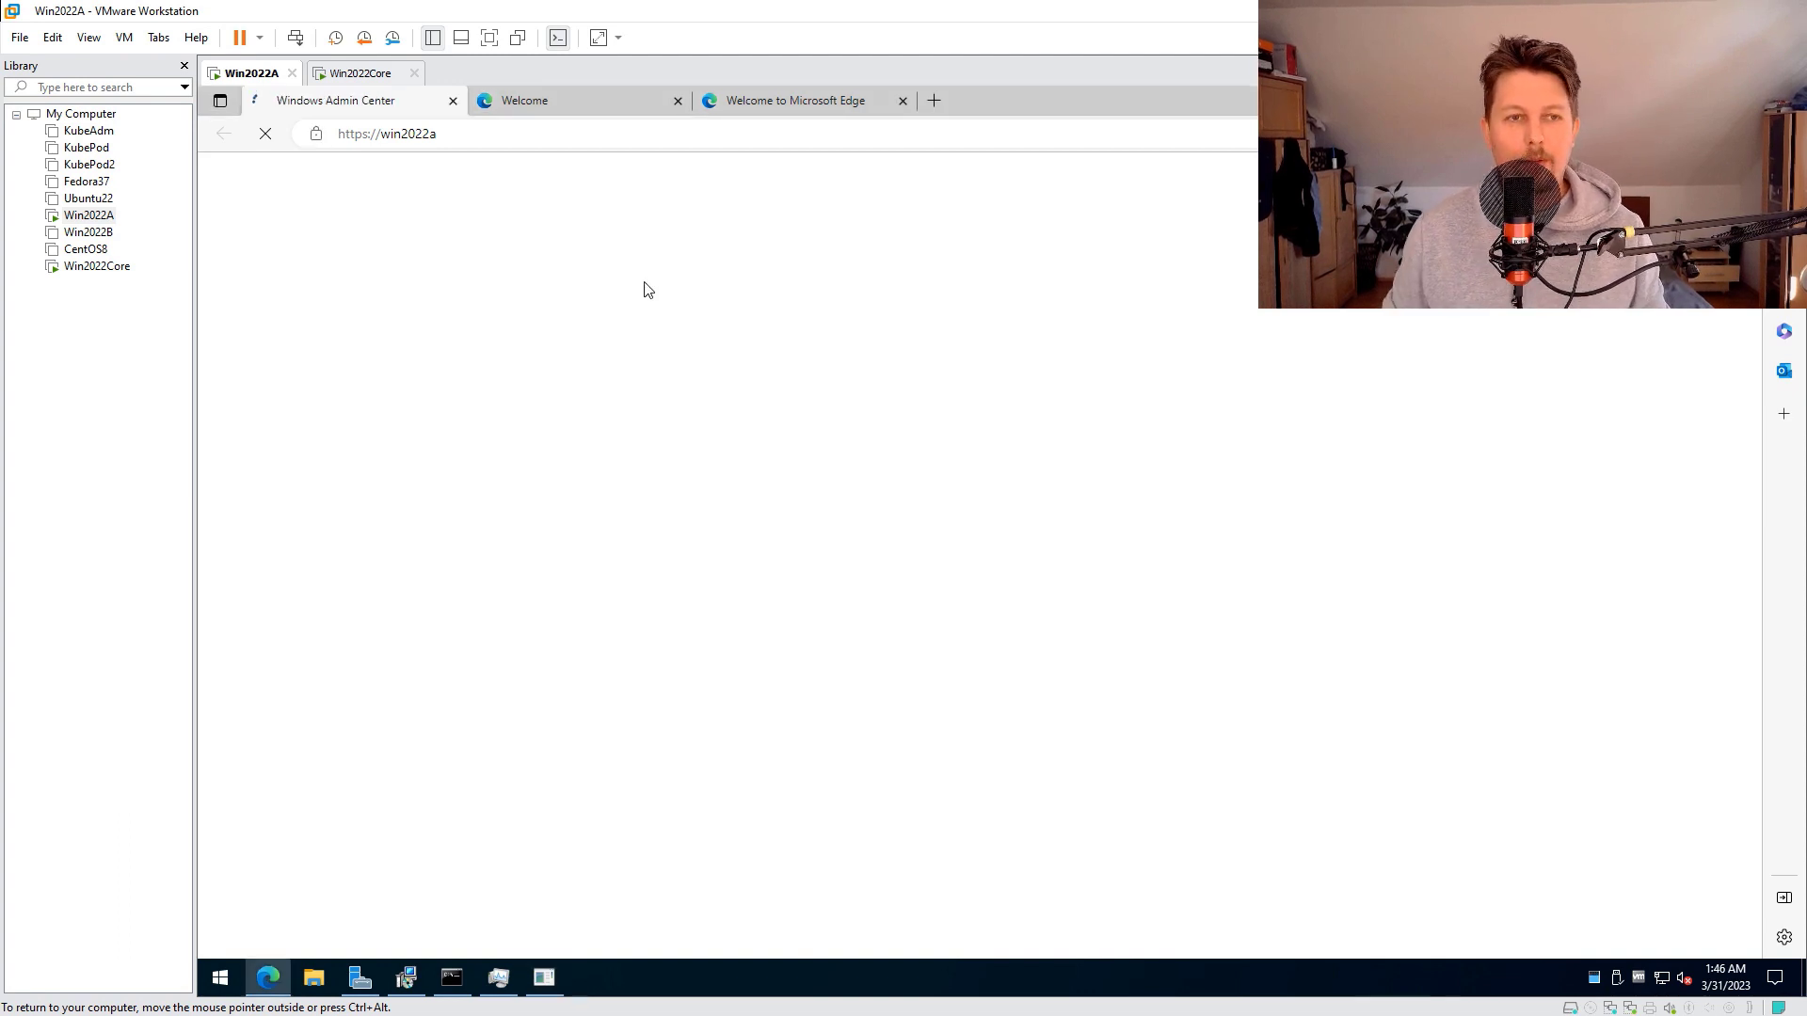
{"action": "middle_click", "coordinate": [541, 101]}
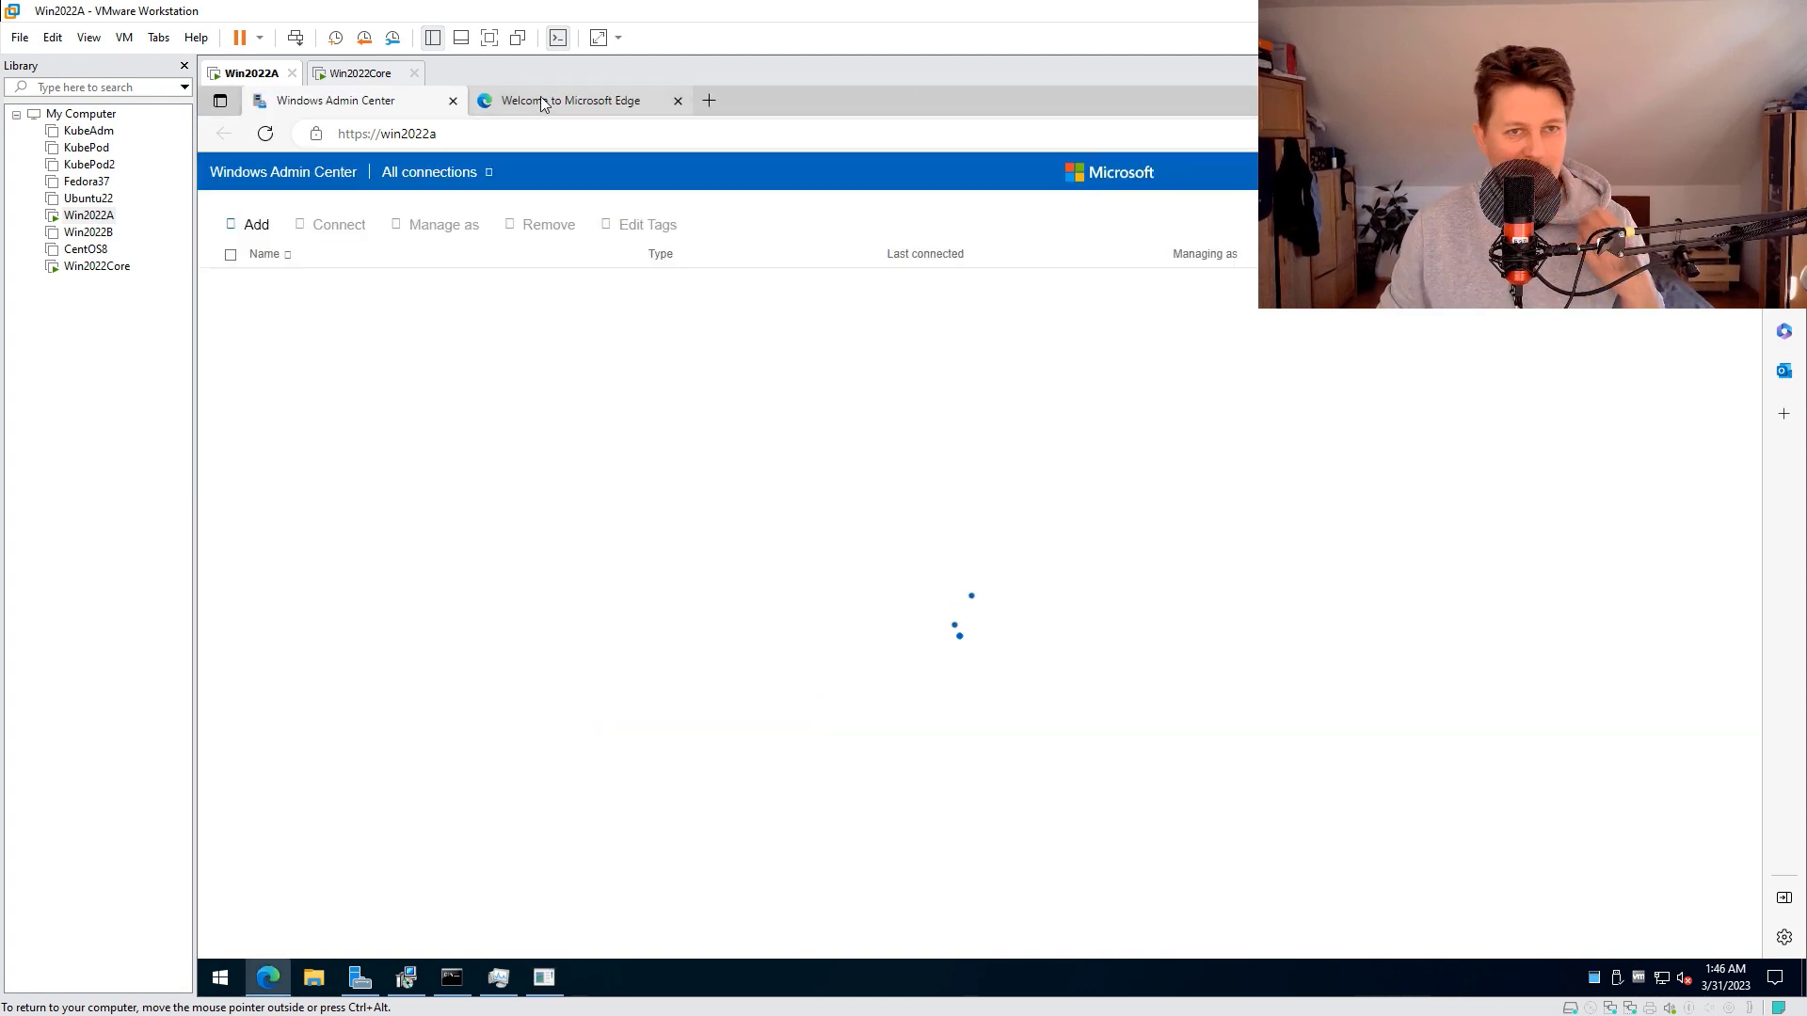
{"action": "middle_click", "coordinate": [556, 102]}
{"action": "left_click", "coordinate": [357, 73]}
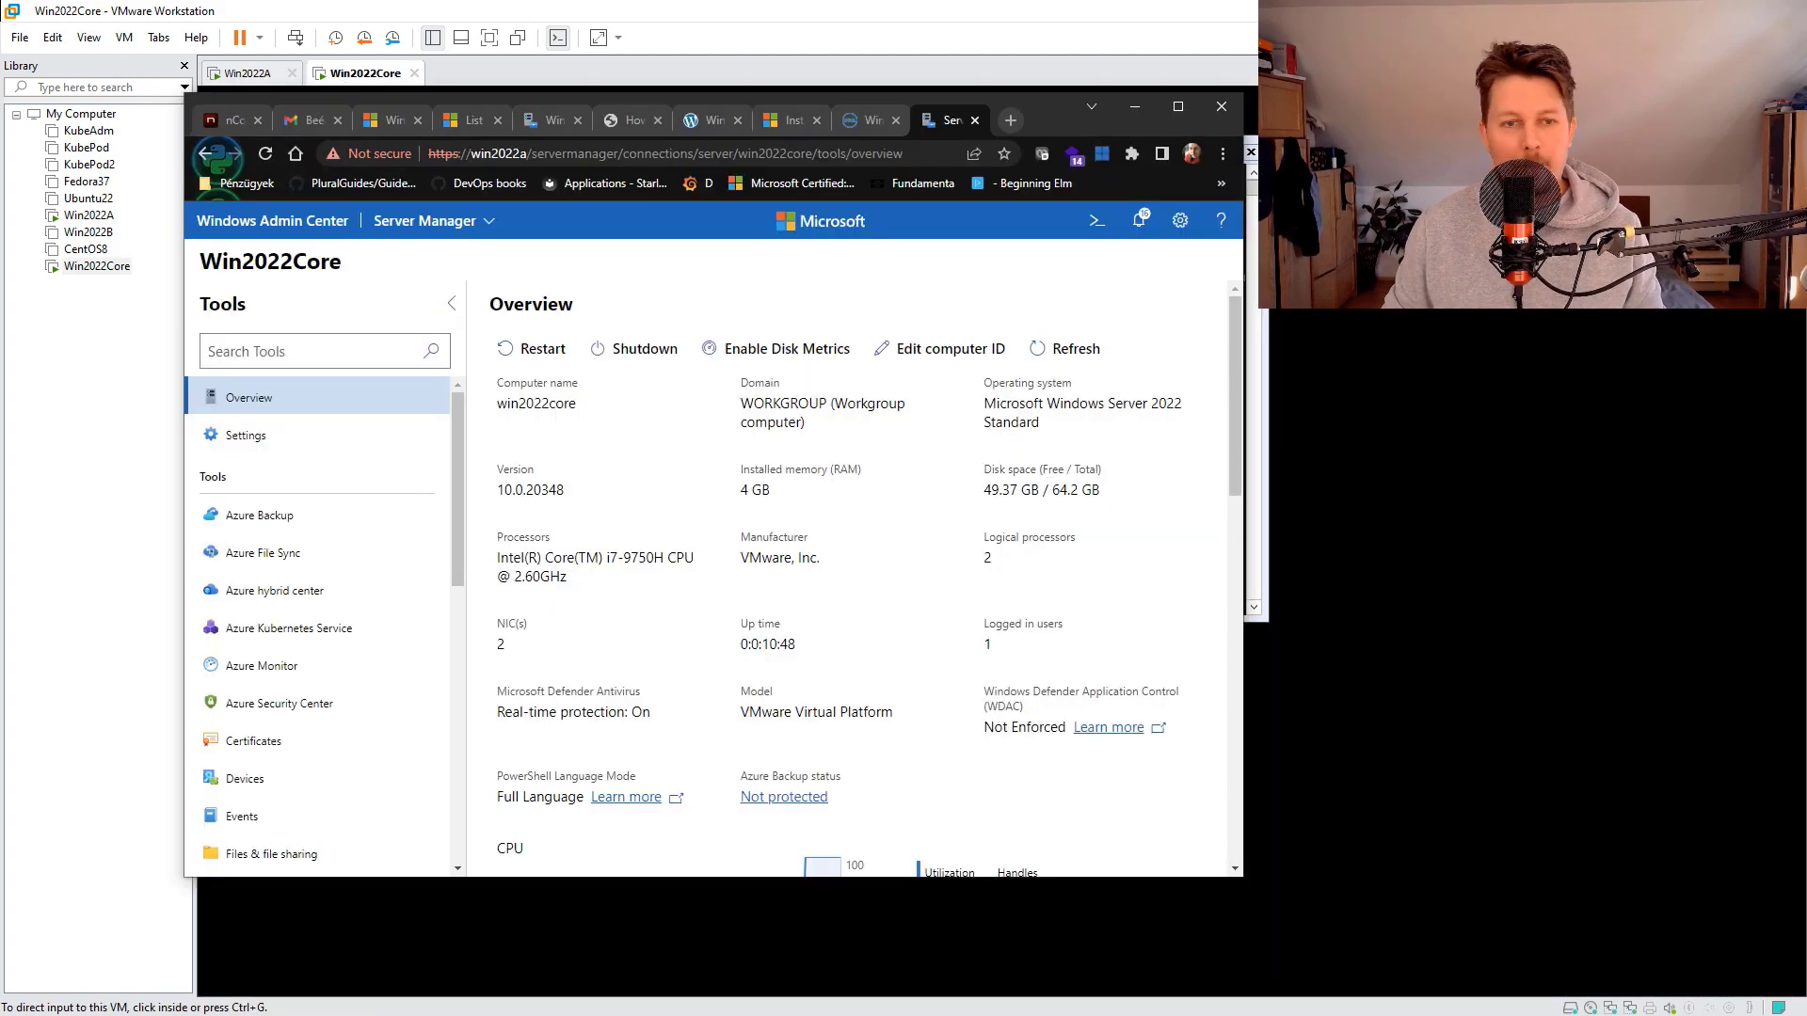
Maximize the Win2022Core Overview window, scroll the Tools list, and nudge the setup dialog upward.
{"action": "double_click", "coordinate": [1049, 111]}
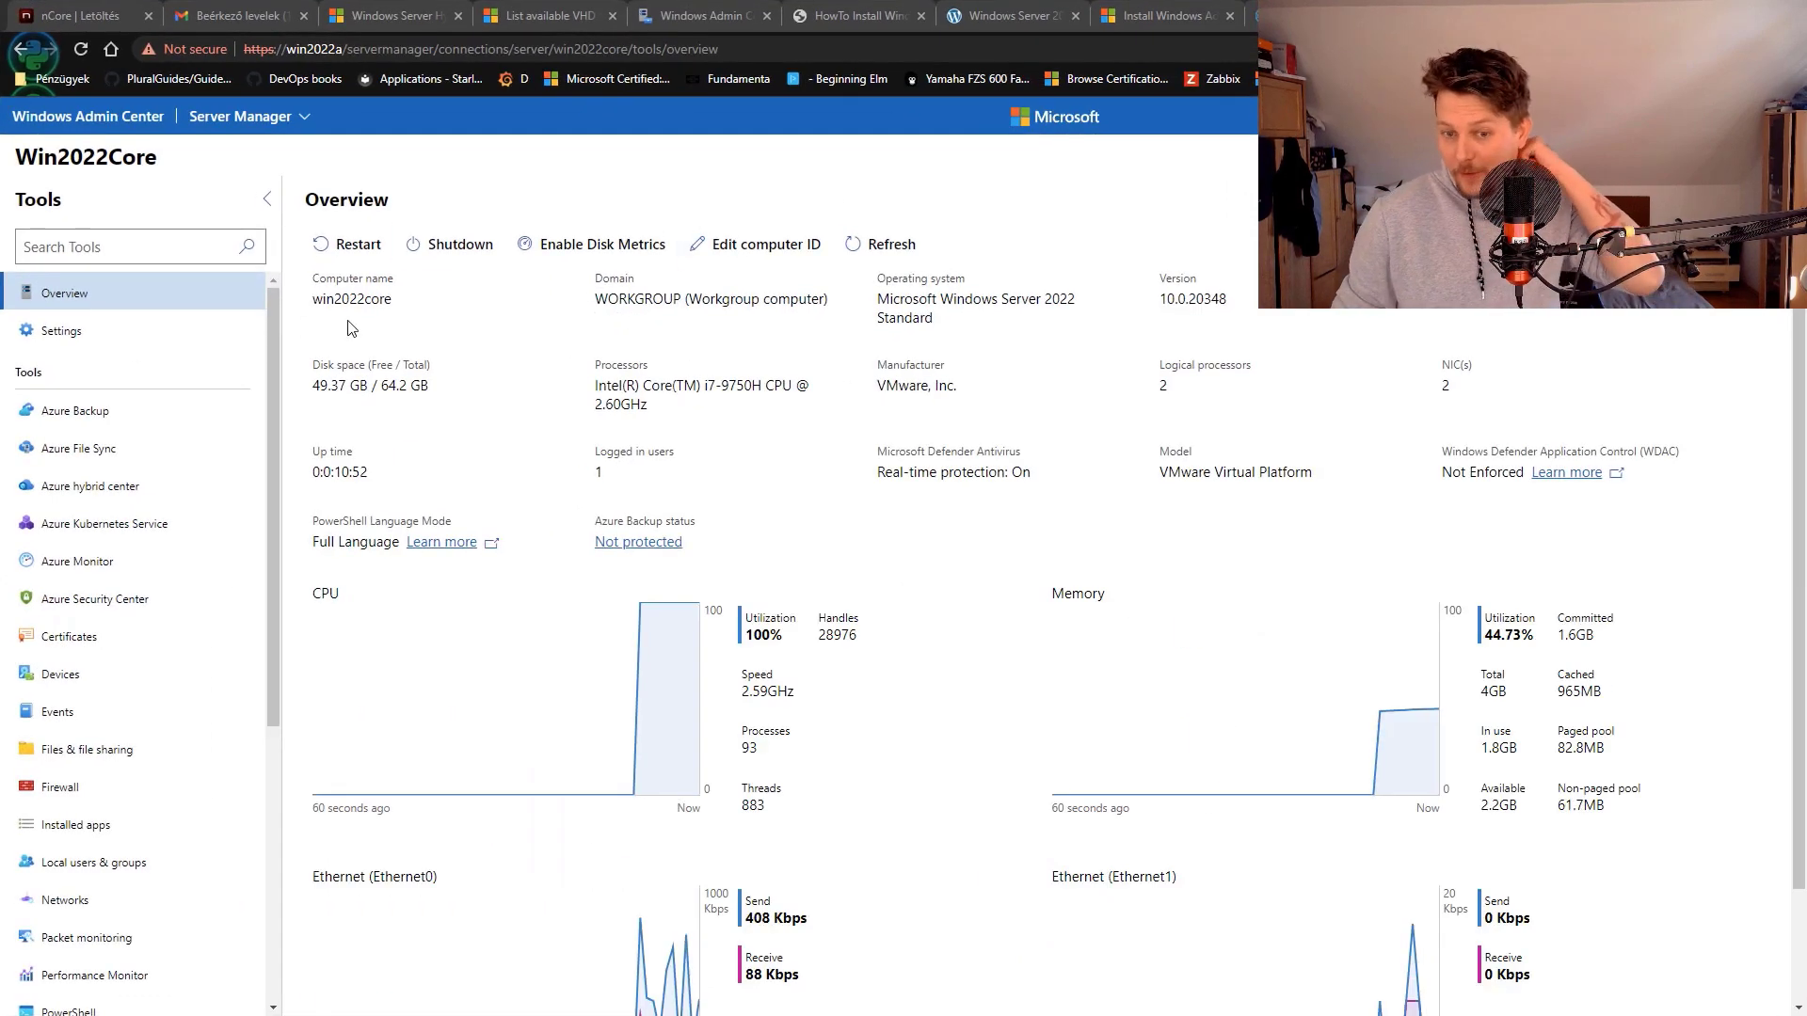
{"action": "scroll", "coordinate": [26, 424], "scroll_direction": "down", "scroll_amount": 5}
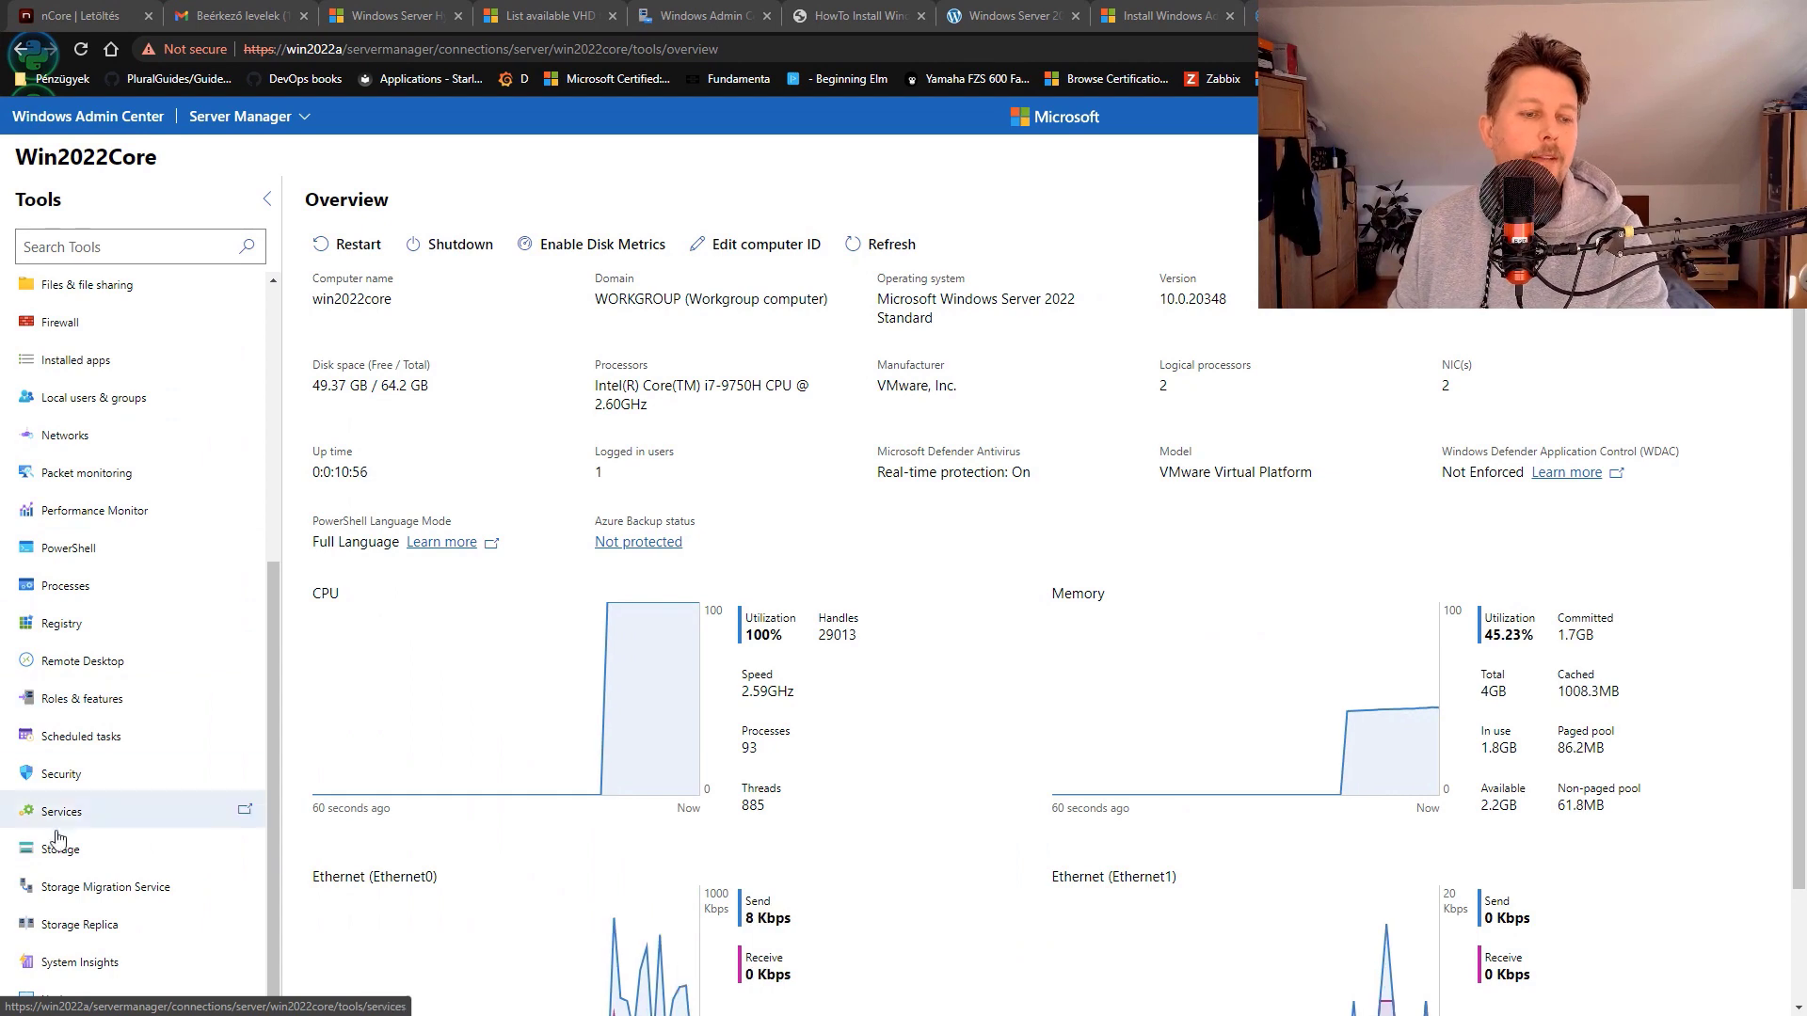
{"action": "scroll", "coordinate": [56, 764], "scroll_direction": "up", "scroll_amount": 5}
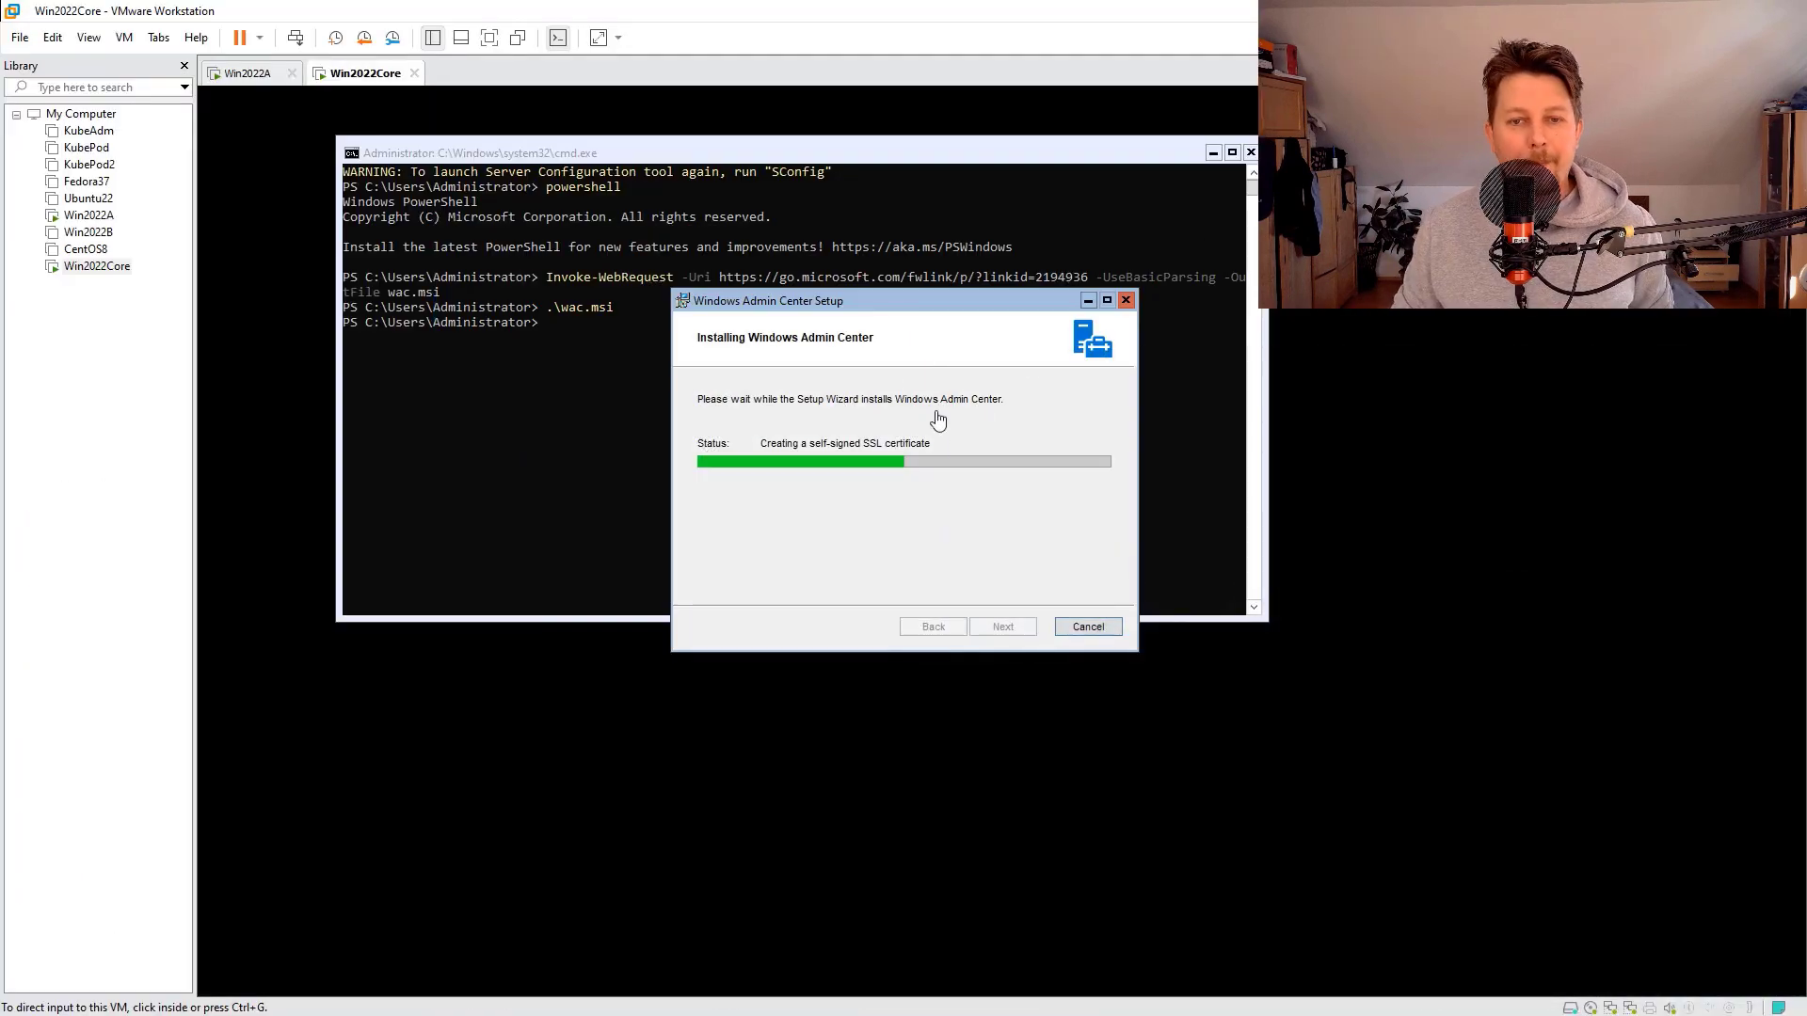
{"action": "left_click_drag", "start_coordinate": [956, 296], "coordinate": [967, 235]}
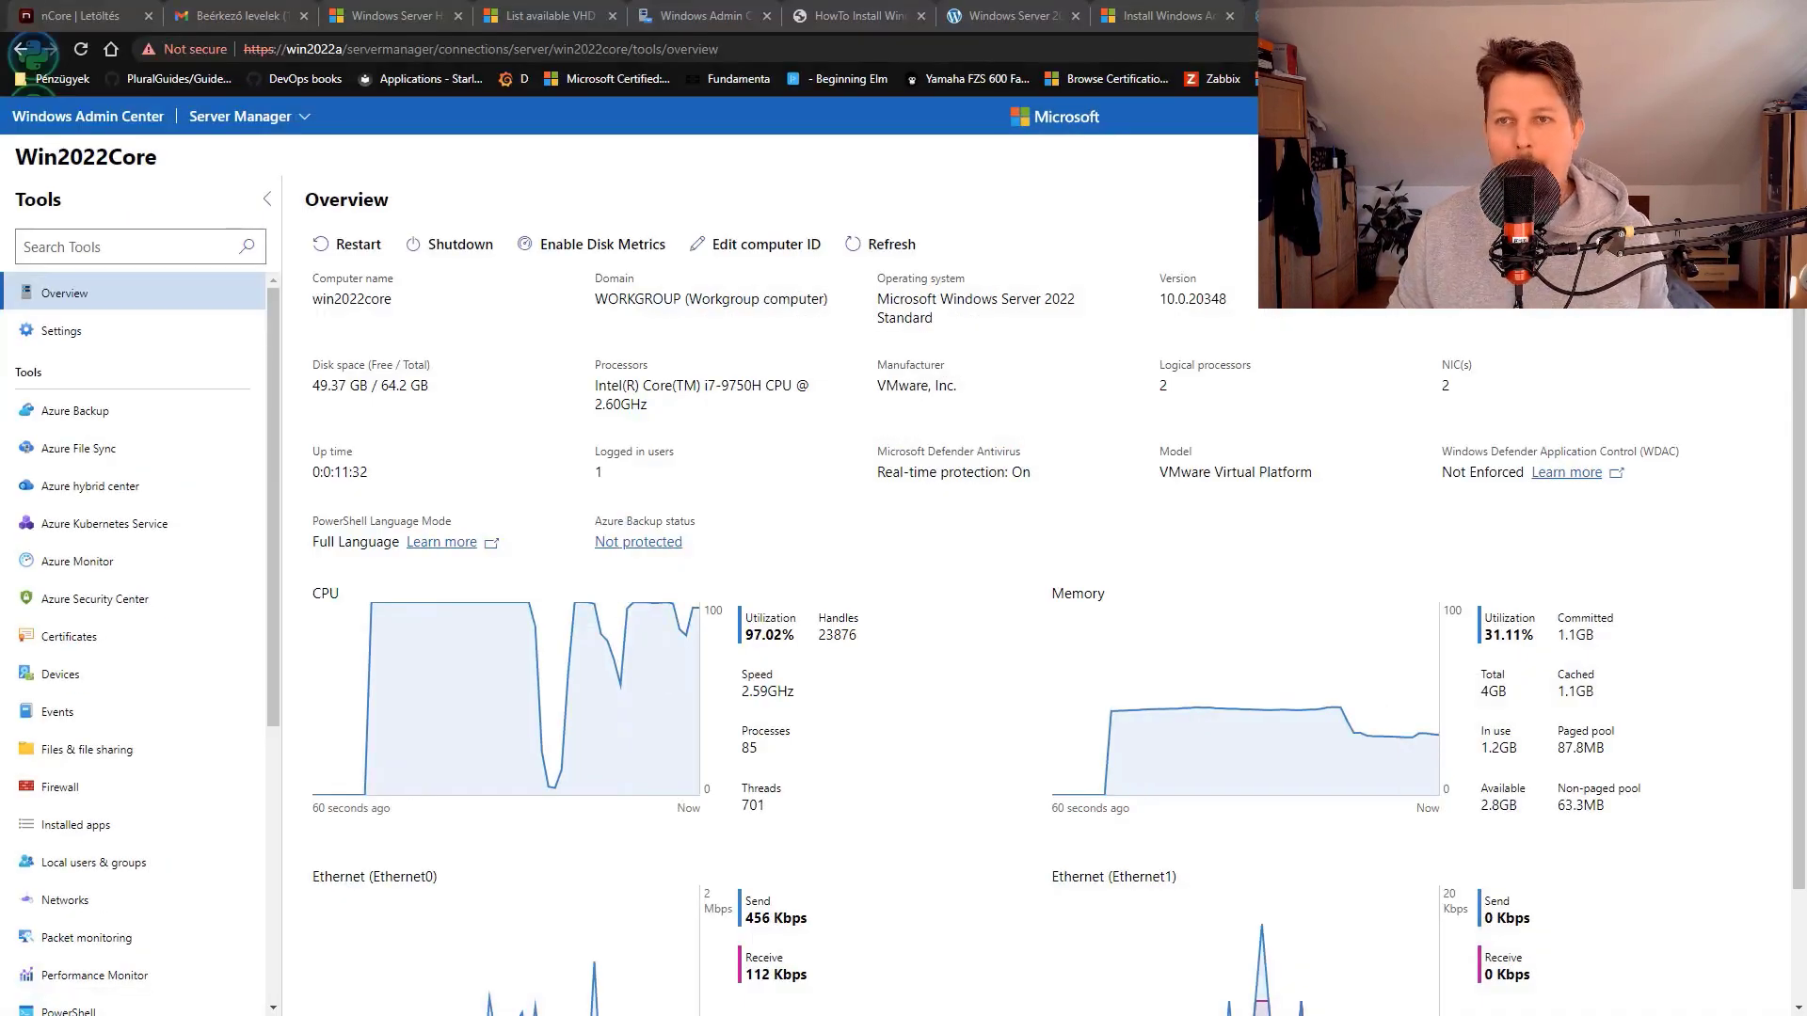
{"action": "left_click", "coordinate": [23, 48]}
{"action": "left_click", "coordinate": [299, 48]}
{"action": "type", "text": "h"}
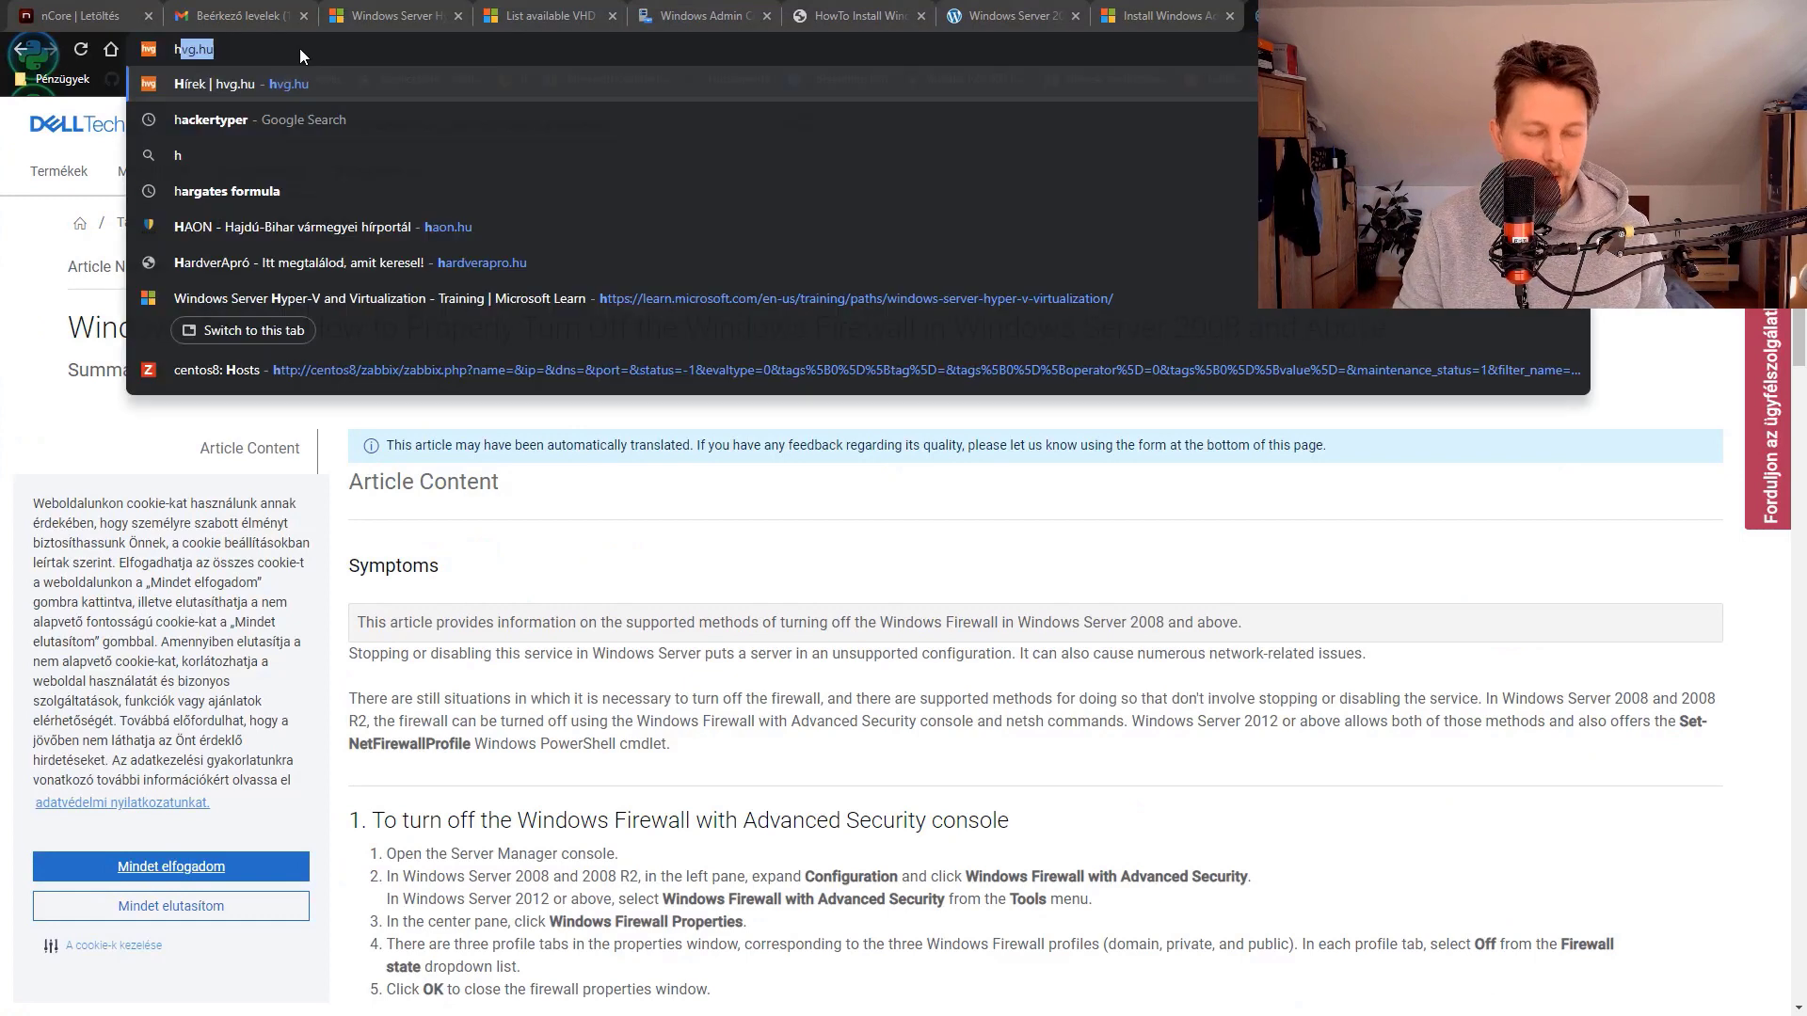
{"action": "type", "text": "ttps://wi"}
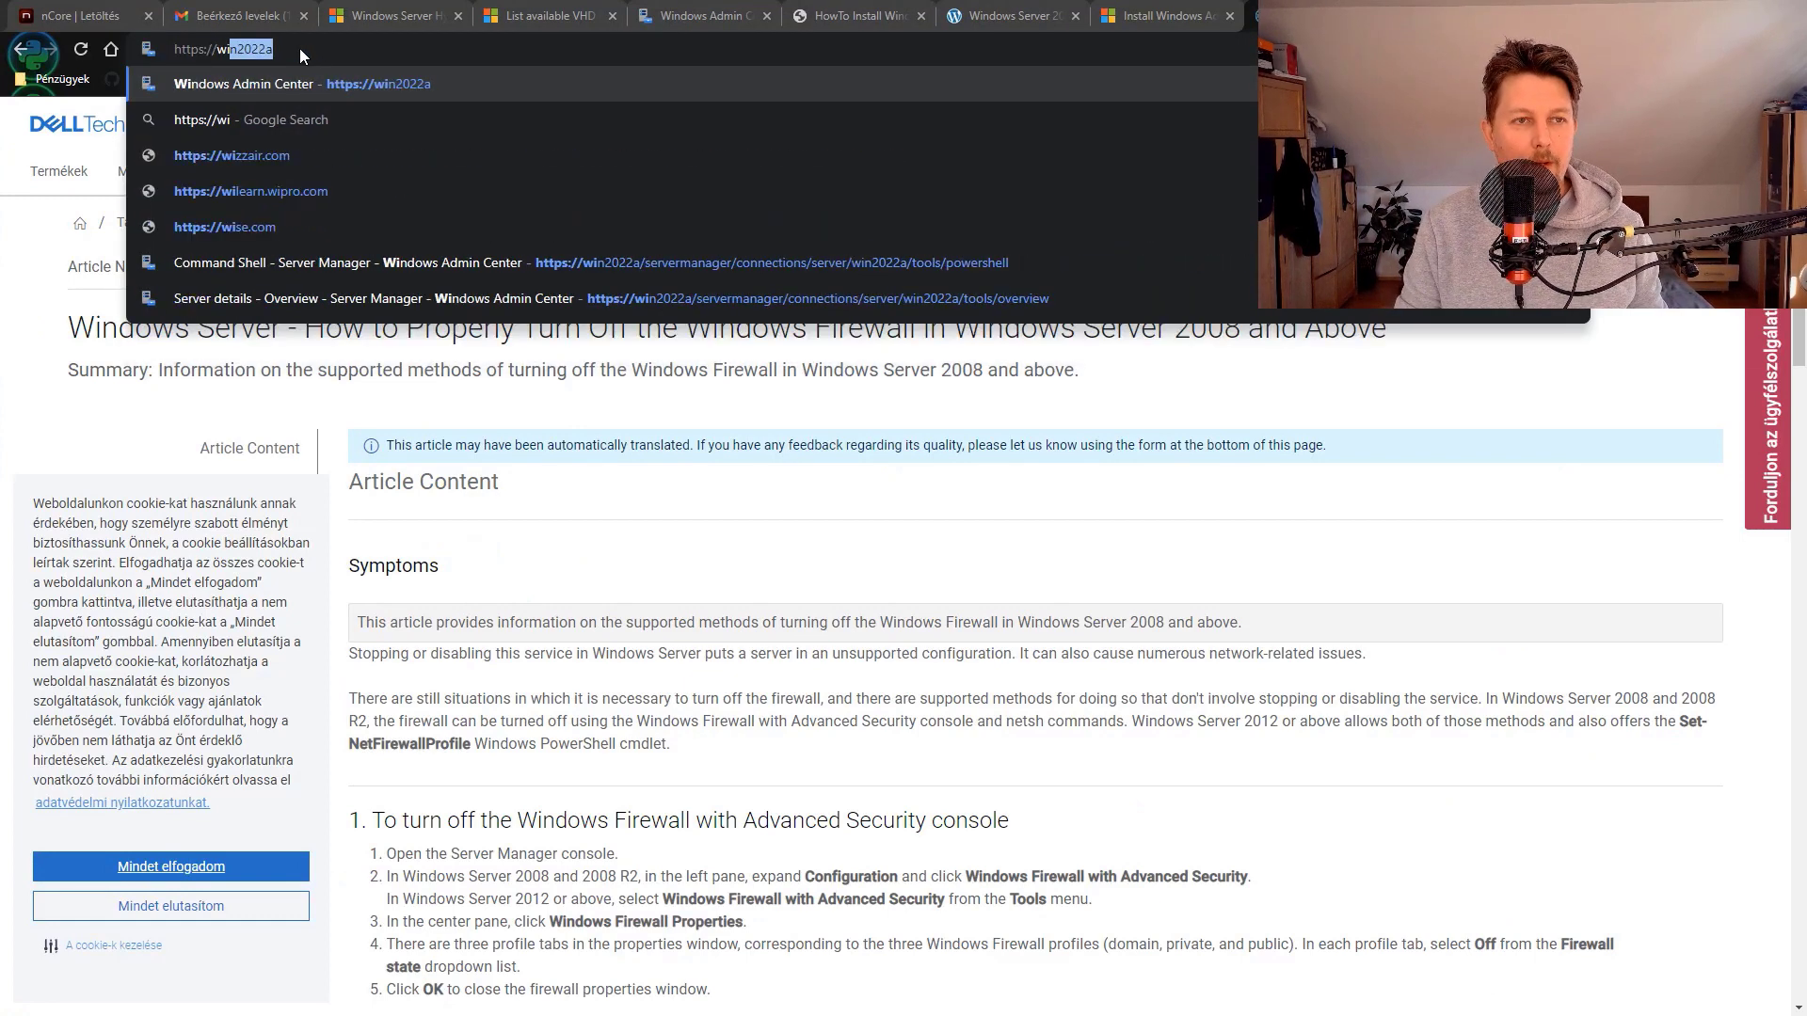
{"action": "type", "text": "n2022.corp:443"}
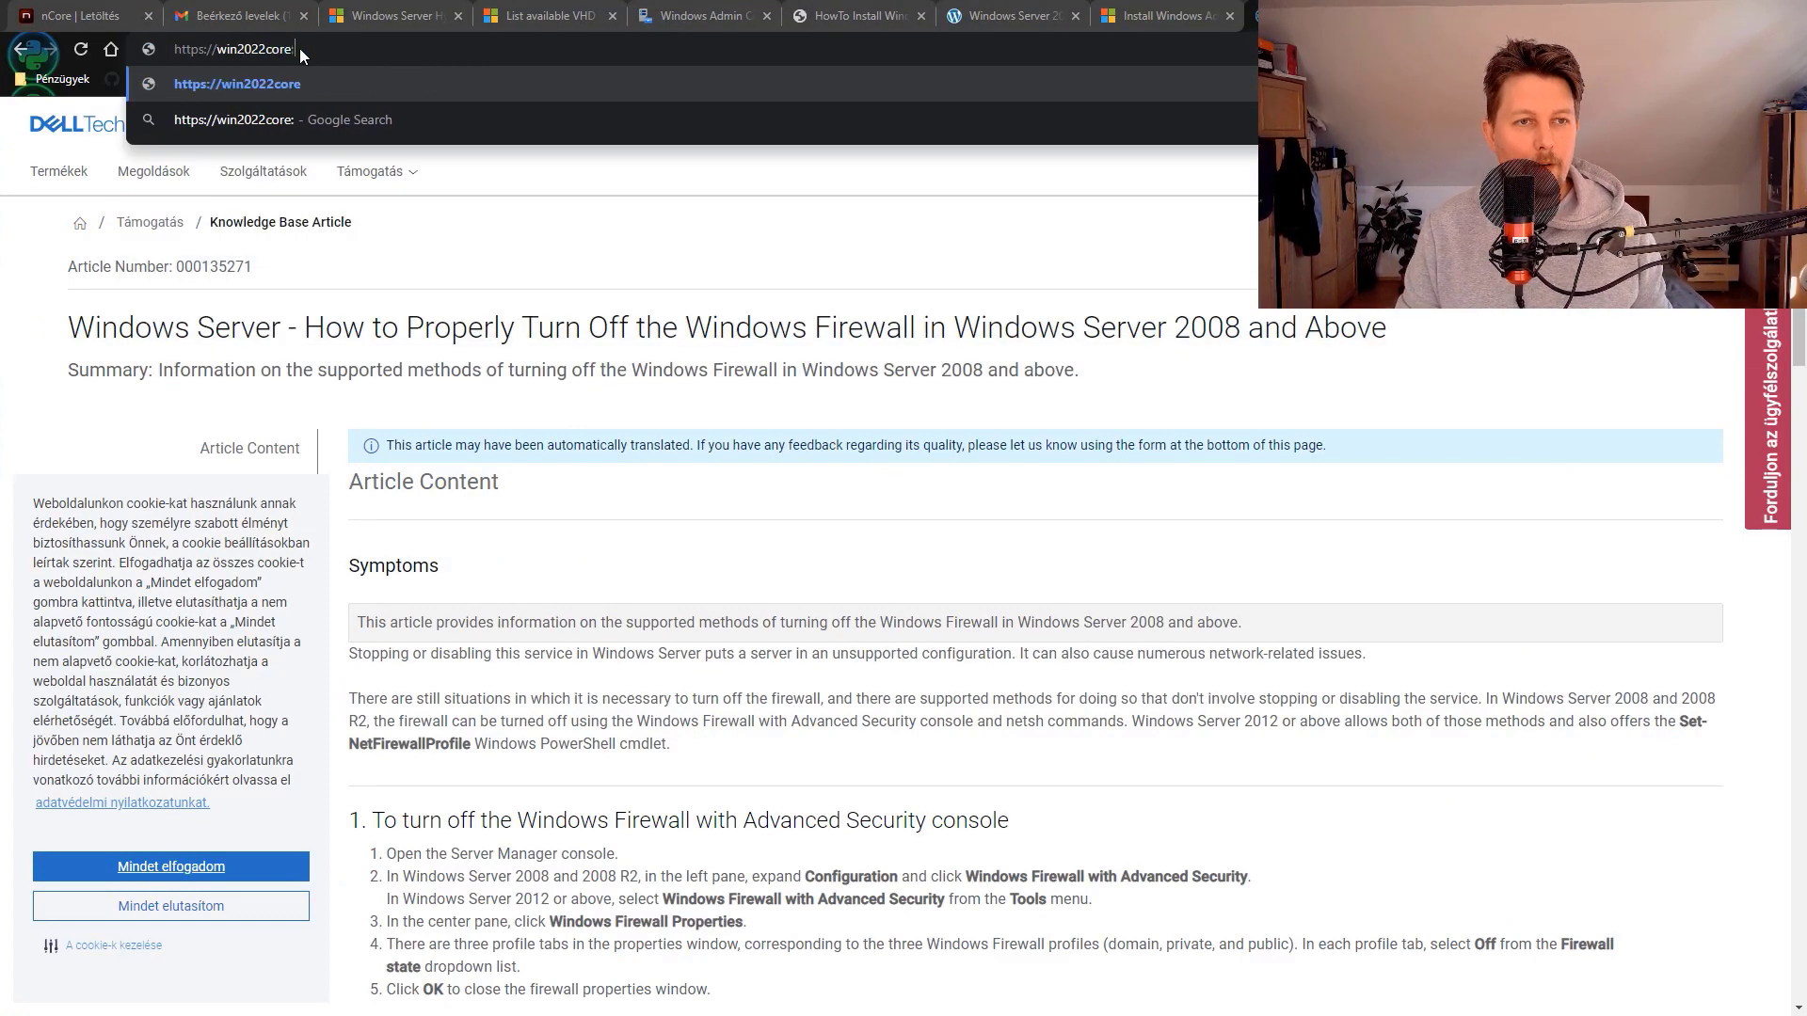
{"action": "key", "text": "Return"}
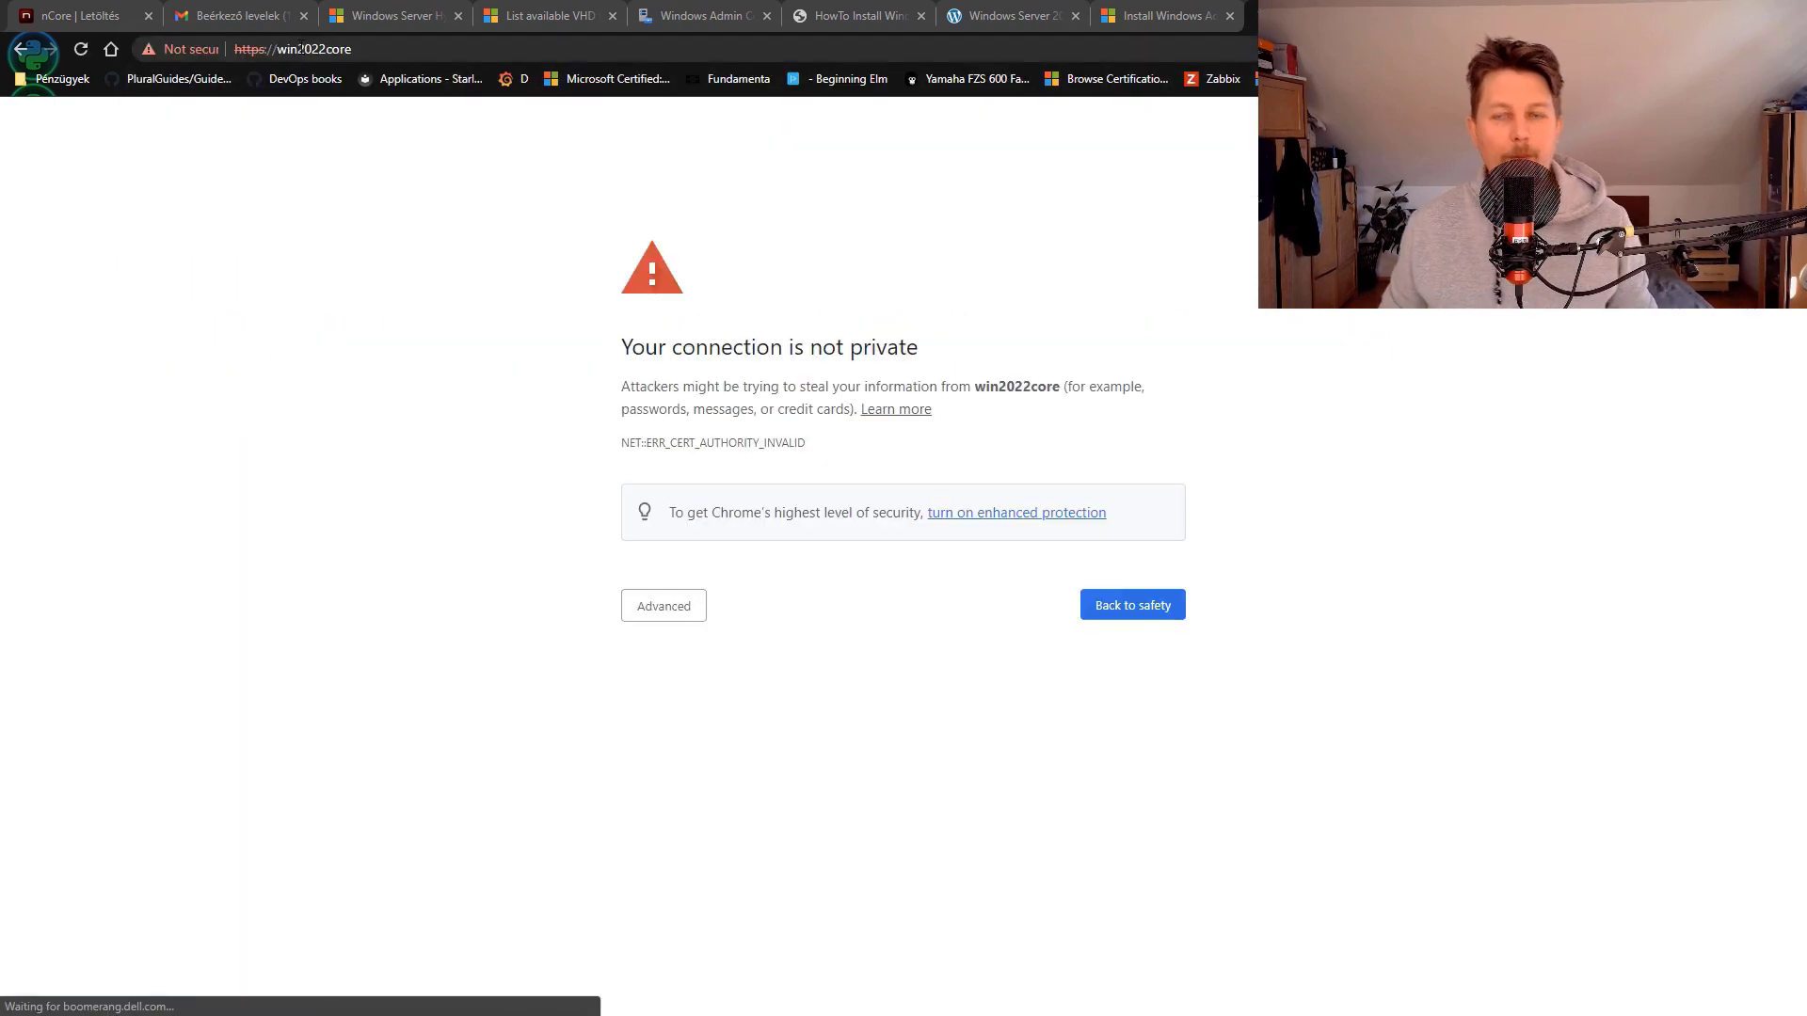
{"action": "left_click", "coordinate": [680, 622]}
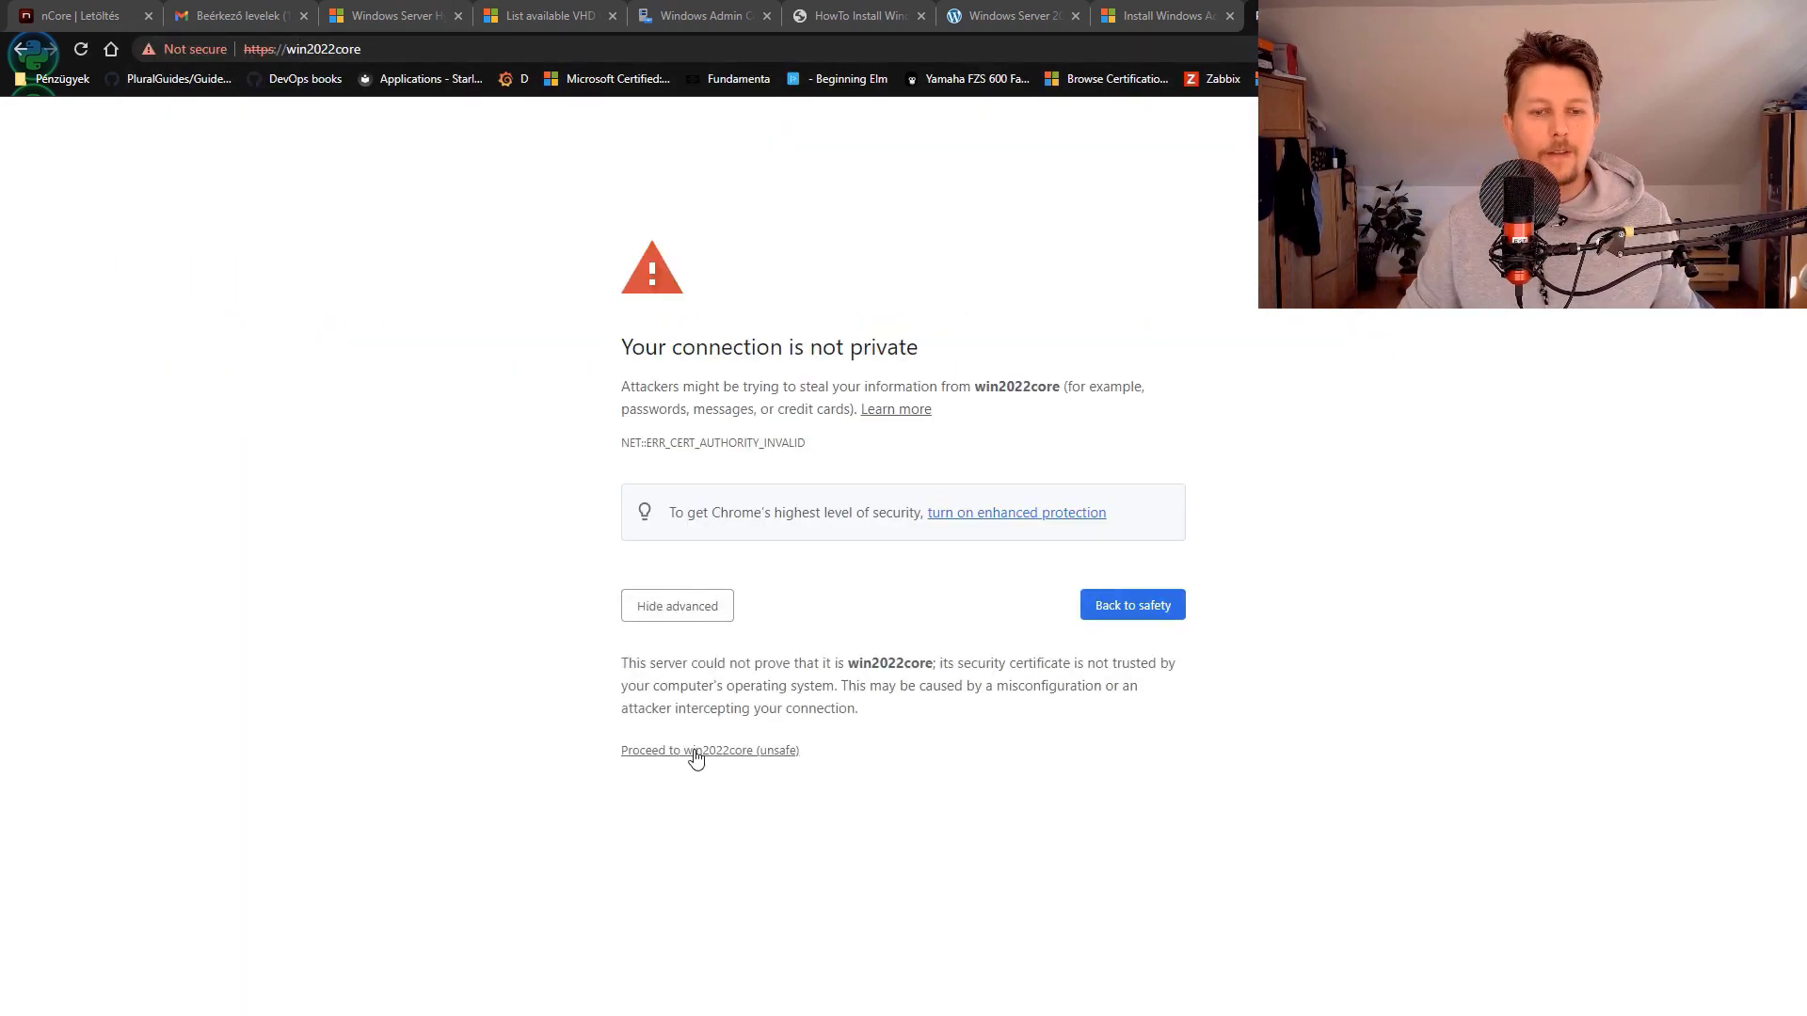
{"action": "left_click", "coordinate": [695, 753]}
Sign in as Administrator, dismiss the version 2211 notice, and connect to the win2022core gateway.
{"action": "type", "text": "Administrao"}
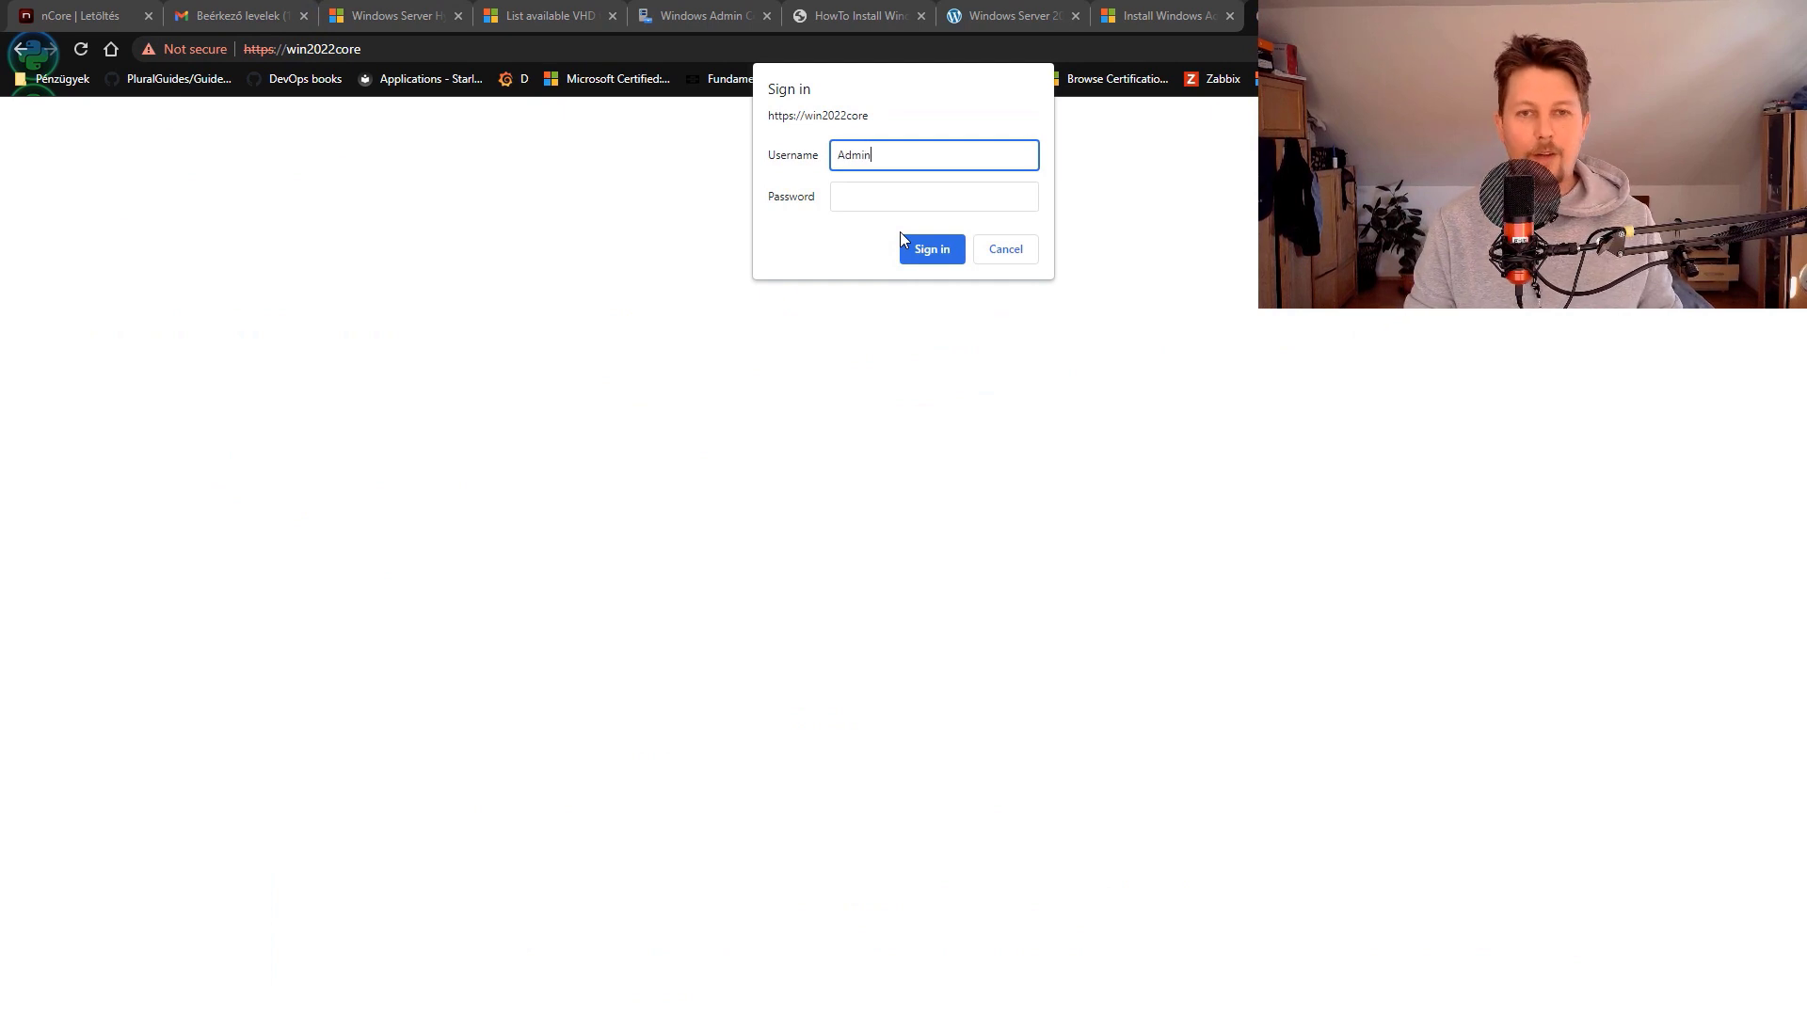
{"action": "key", "text": "BackSpace"}
{"action": "key", "text": "BackSpace"}
{"action": "type", "text": "at"}
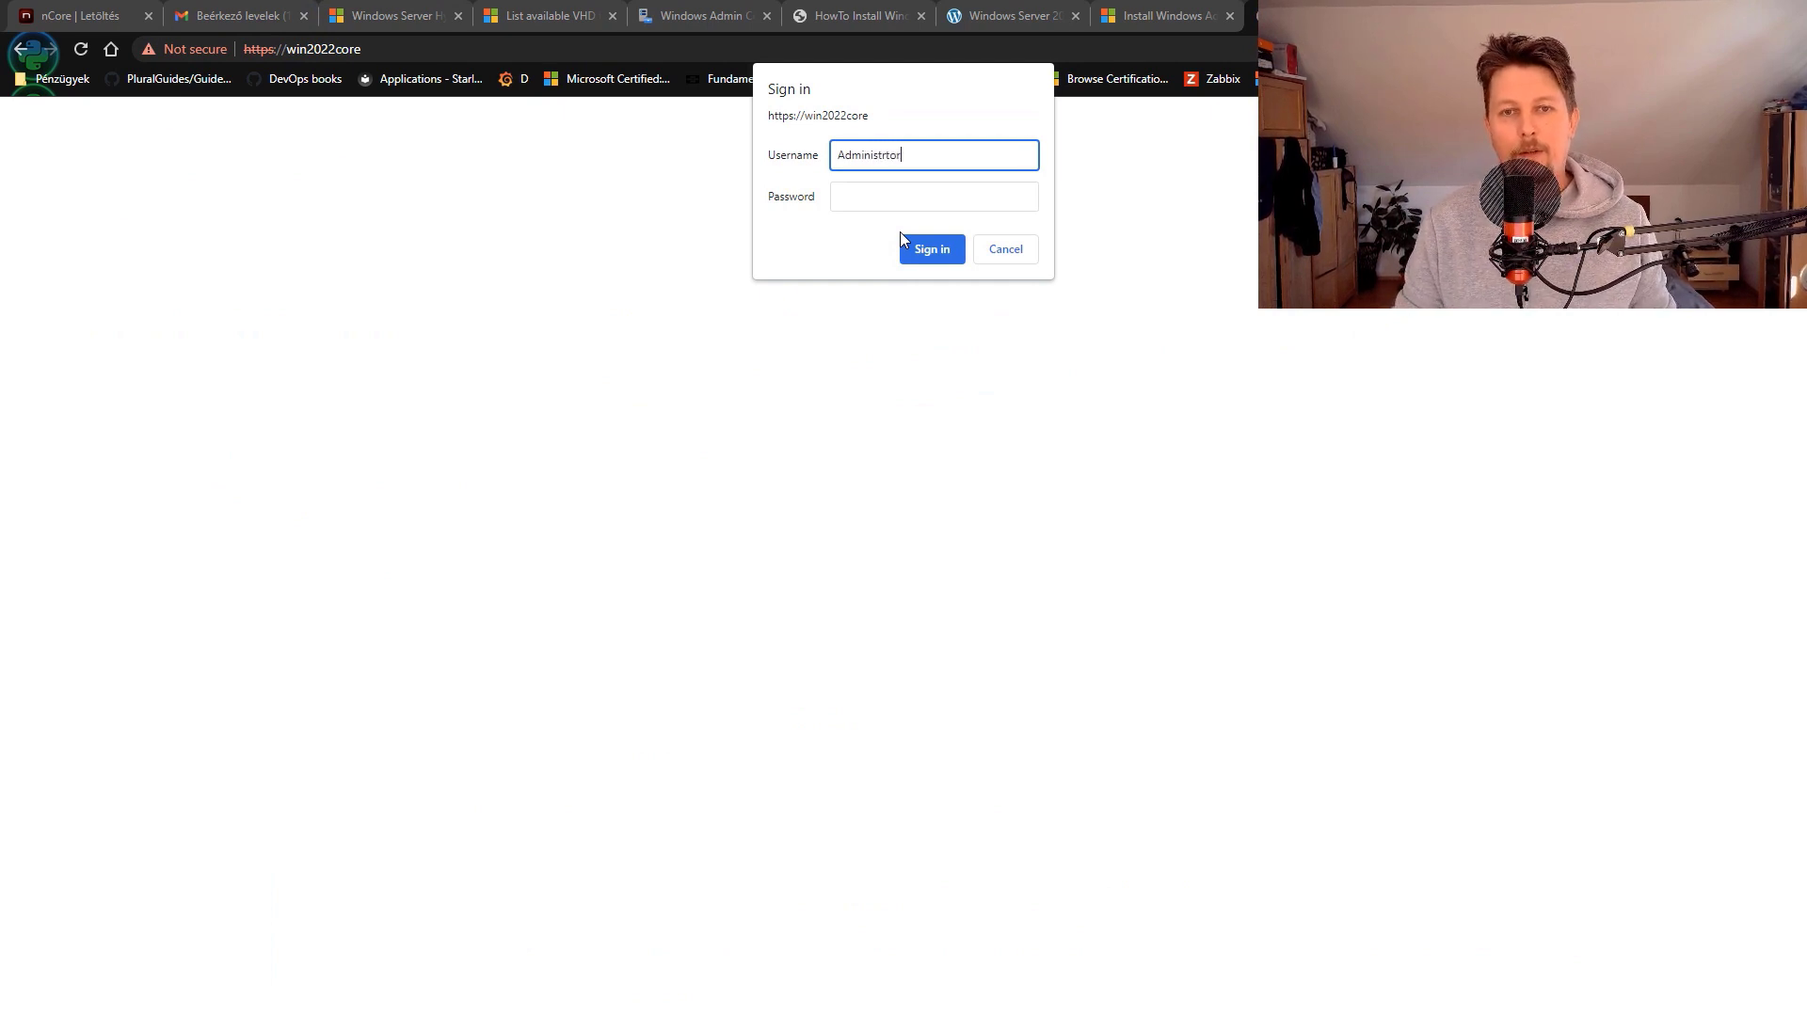
{"action": "type", "text": "or"}
{"action": "key", "text": "Tab"}
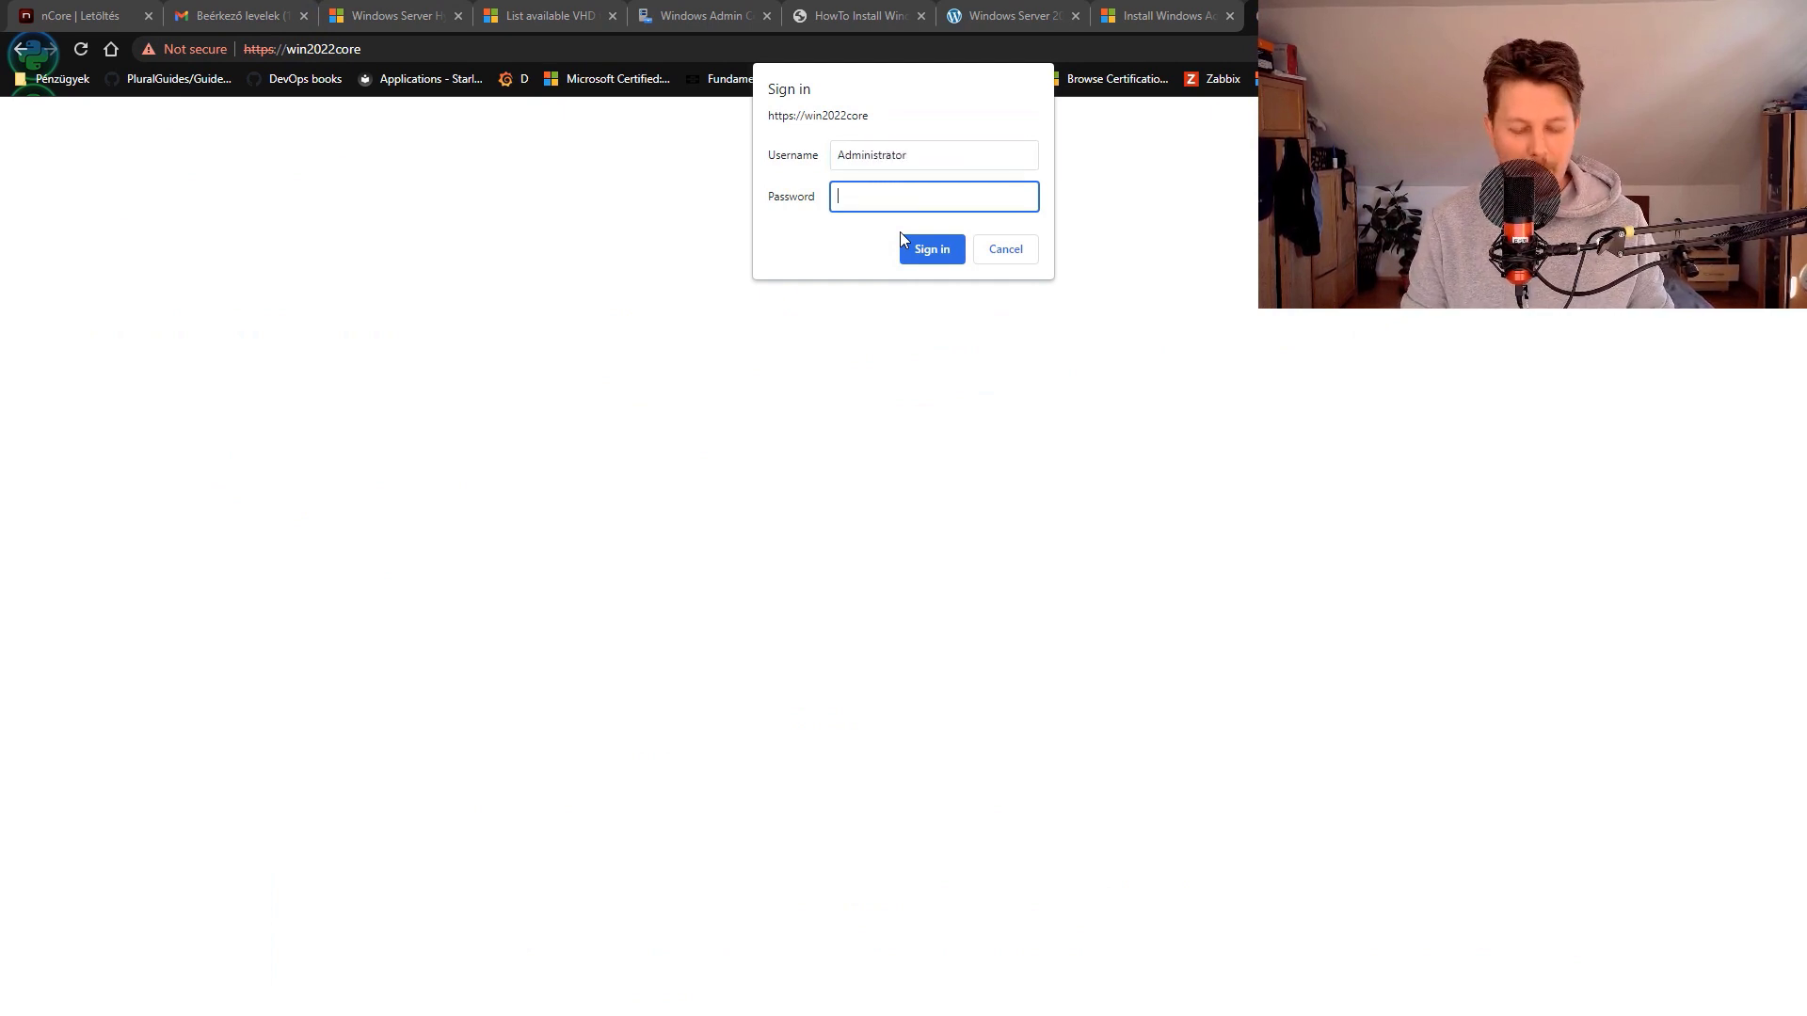
{"action": "type", "text": "•••••••••"}
{"action": "key", "text": "Return"}
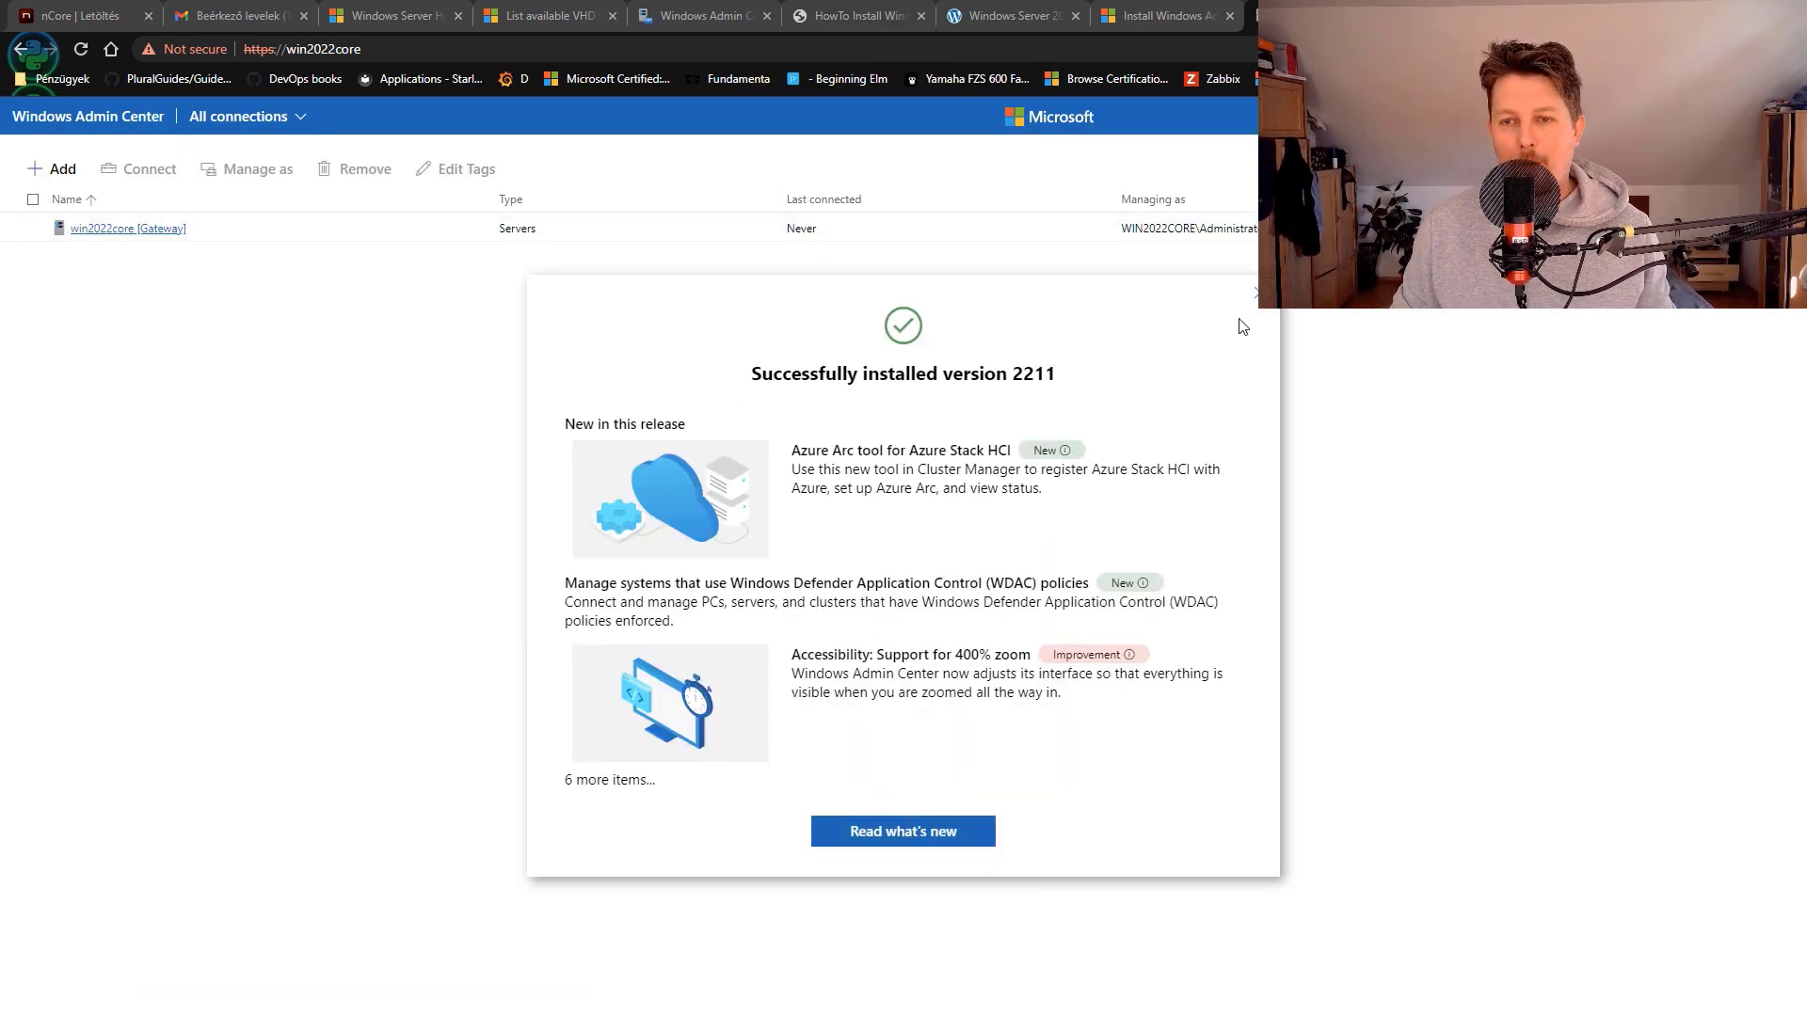
{"action": "left_click", "coordinate": [1258, 293]}
{"action": "left_click", "coordinate": [159, 229]}
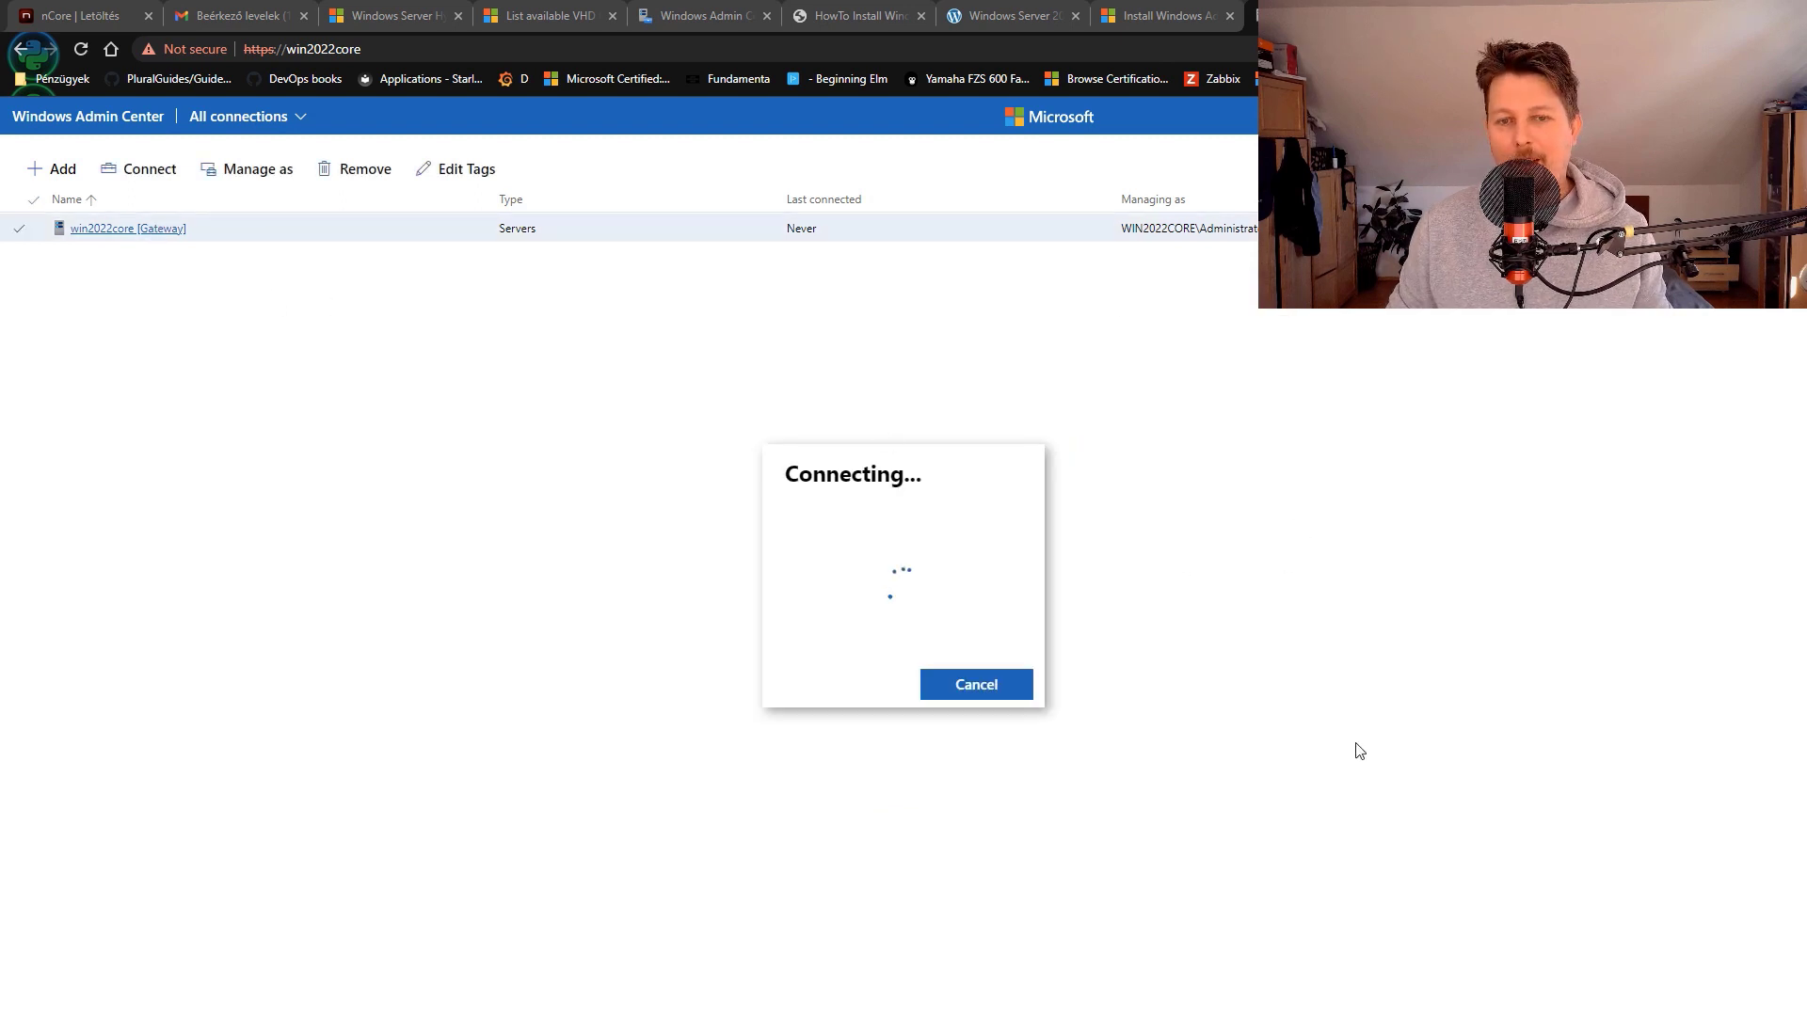